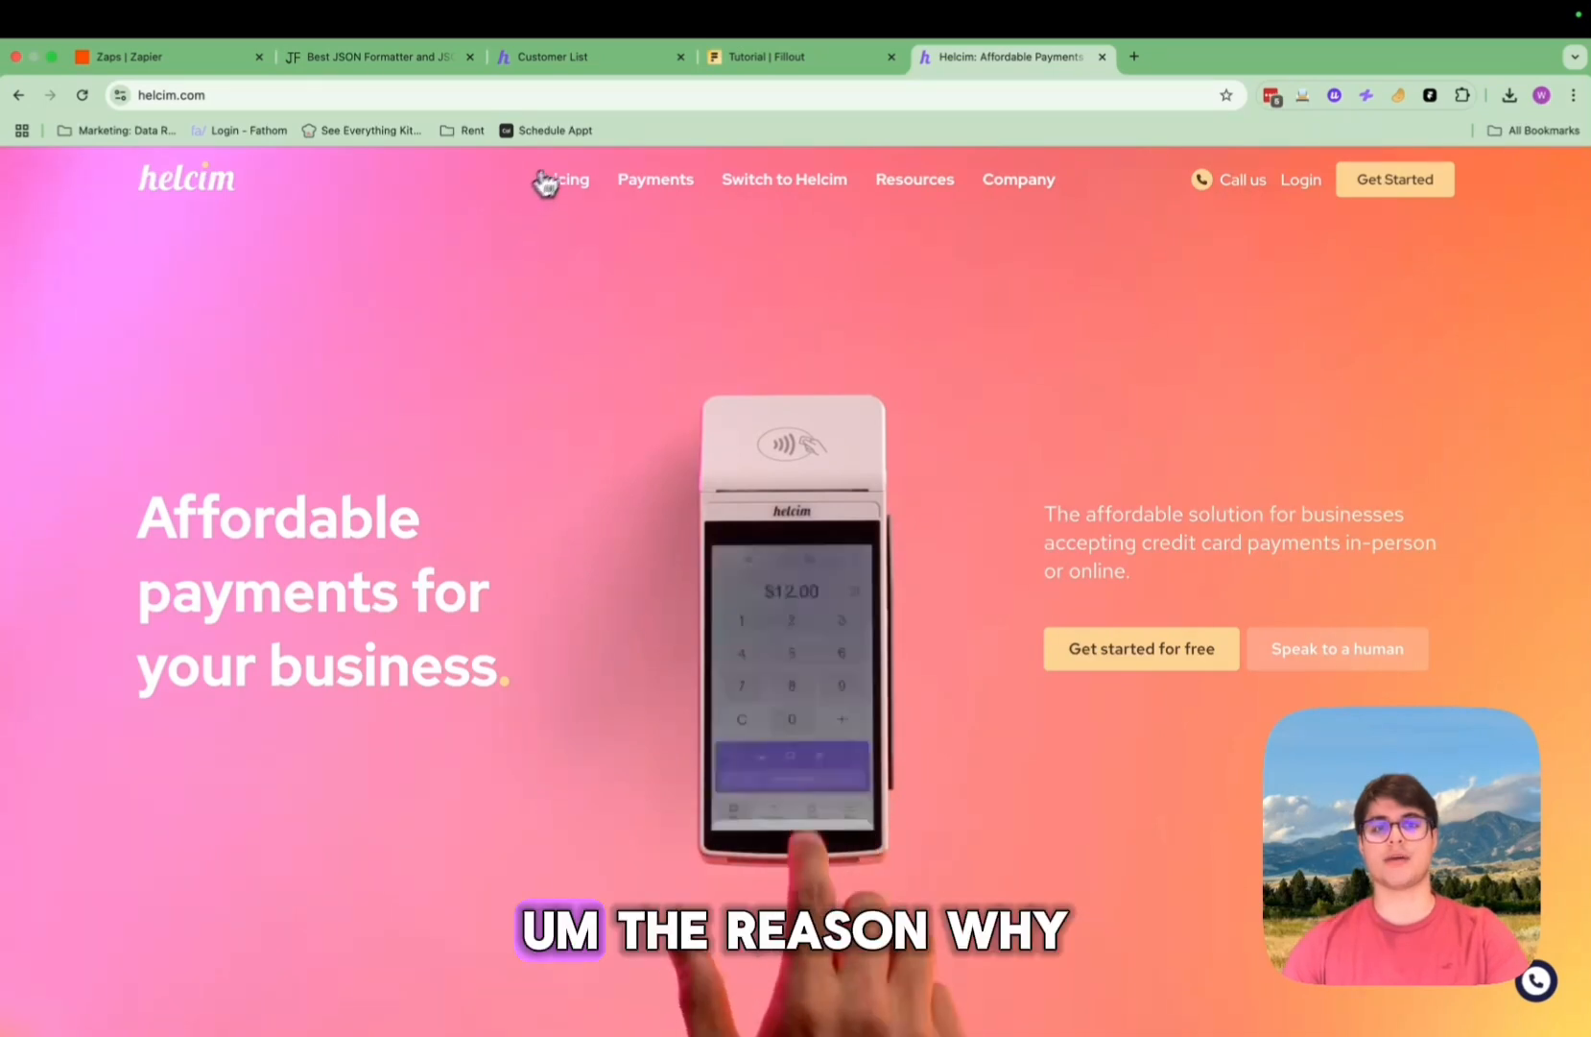
# Step: Browse the Helcim pricing page, including the pass-on fees pricing option
pyautogui.click(559, 213)
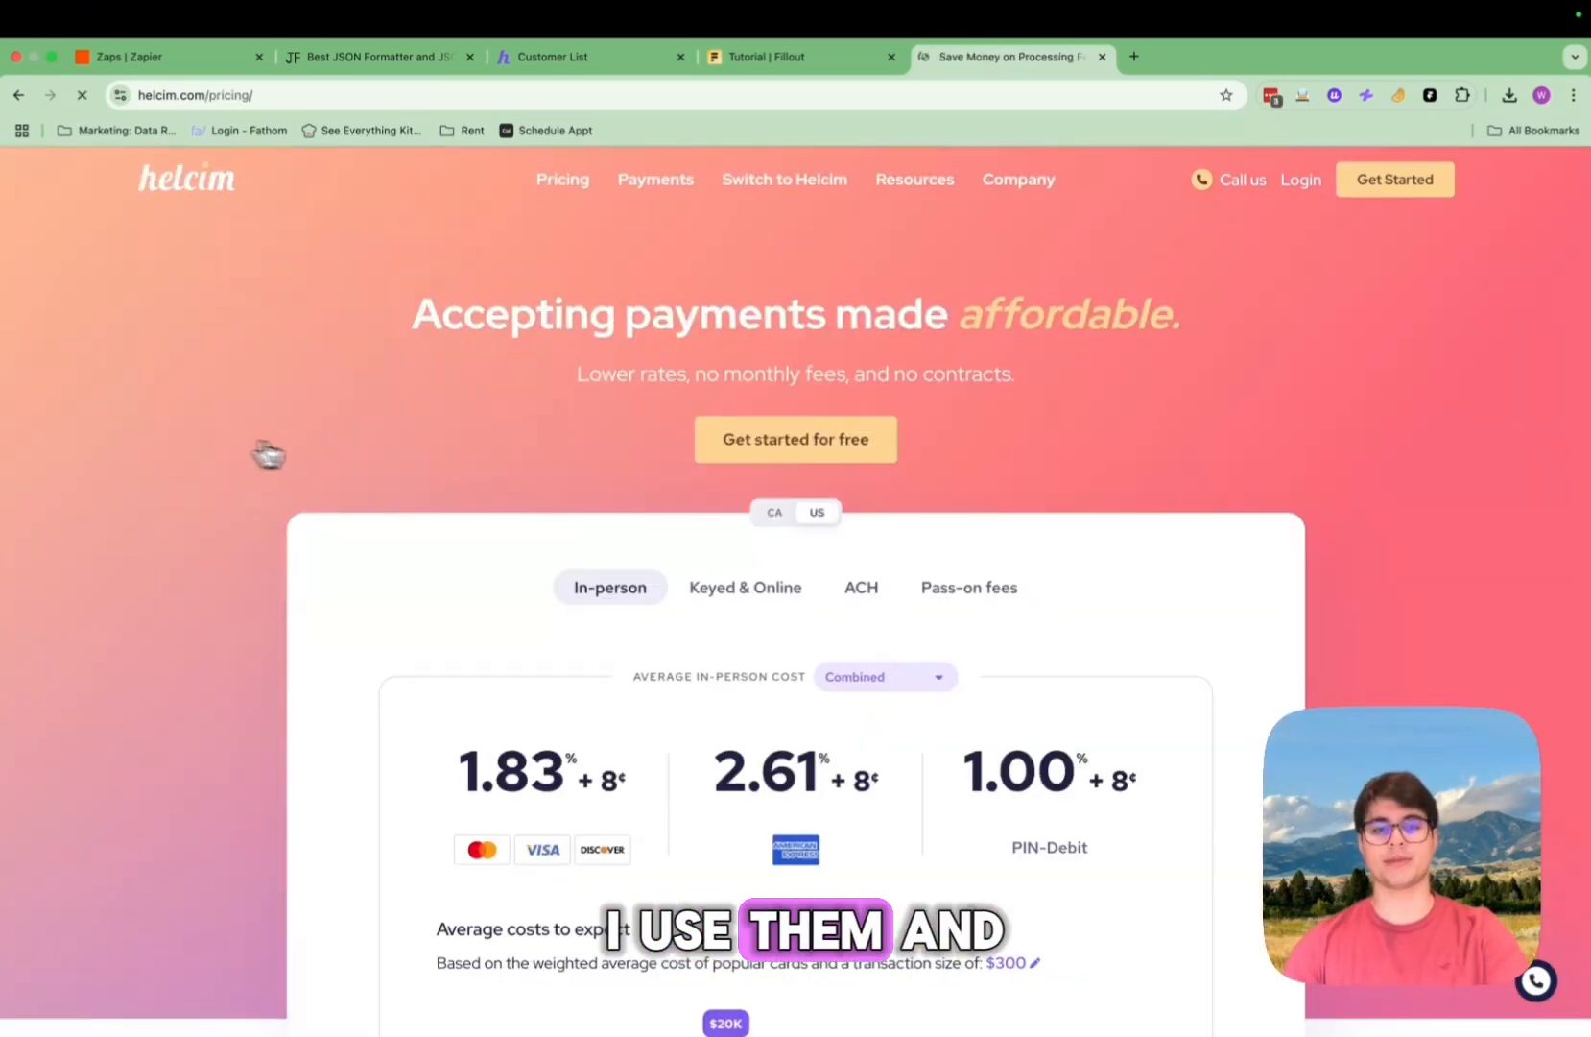
pyautogui.scroll(-4, 142, 437)
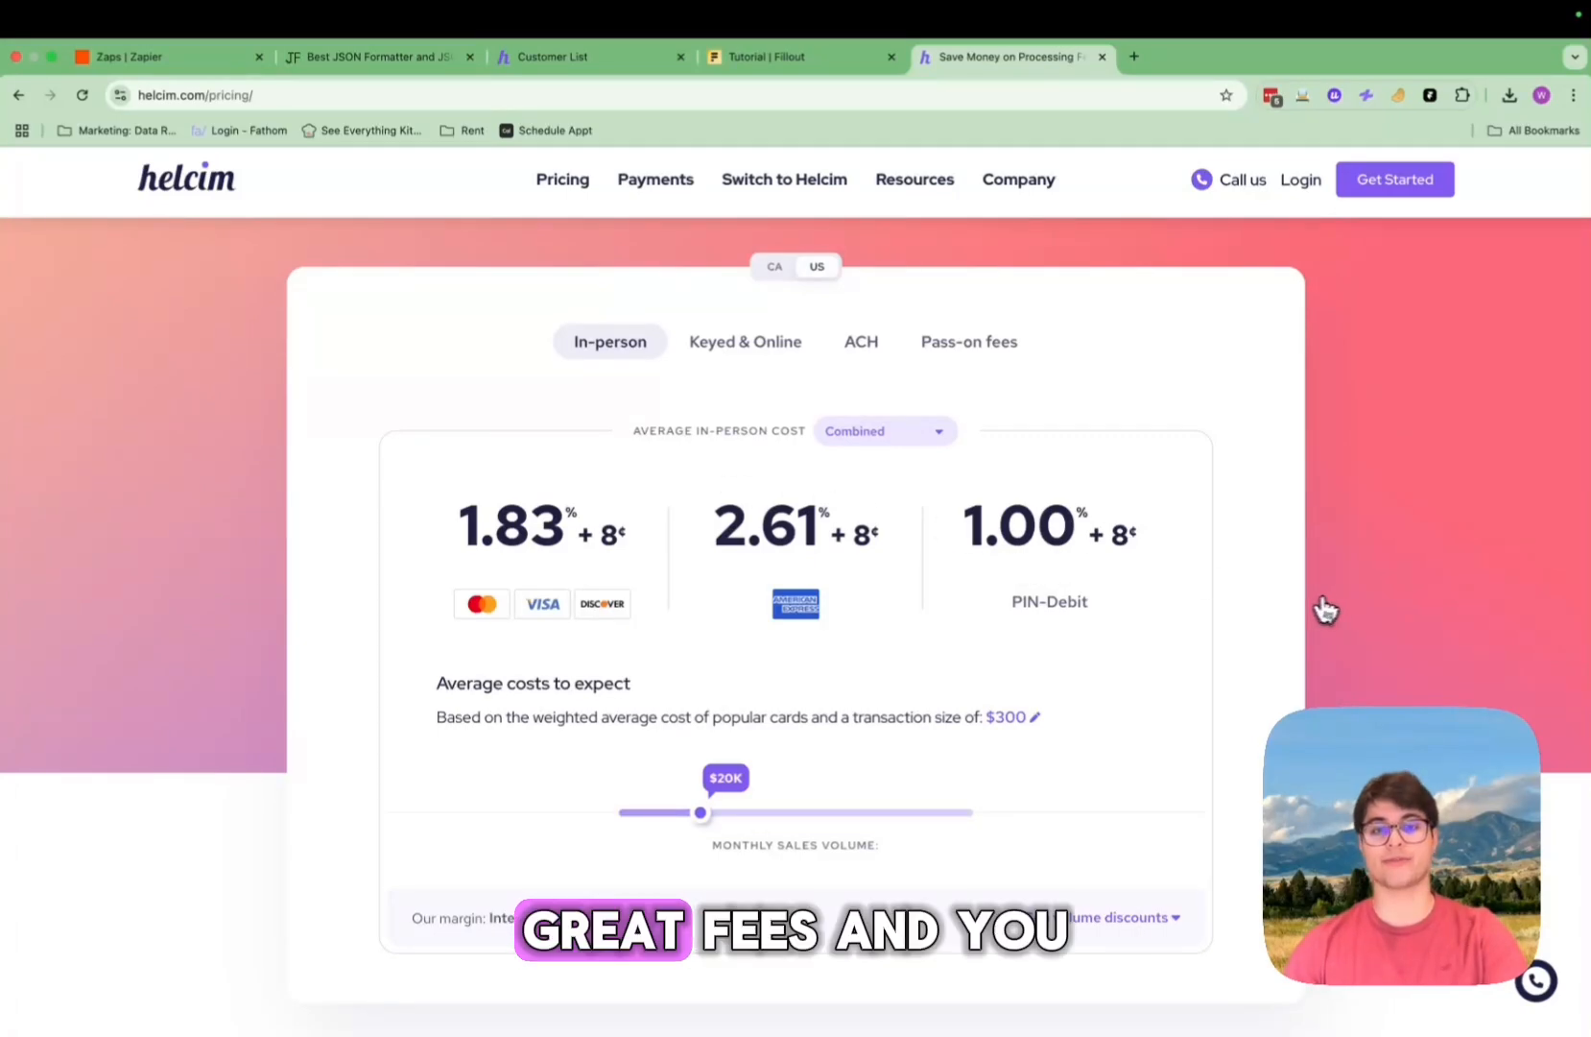
pyautogui.scroll(-1, 856, 511)
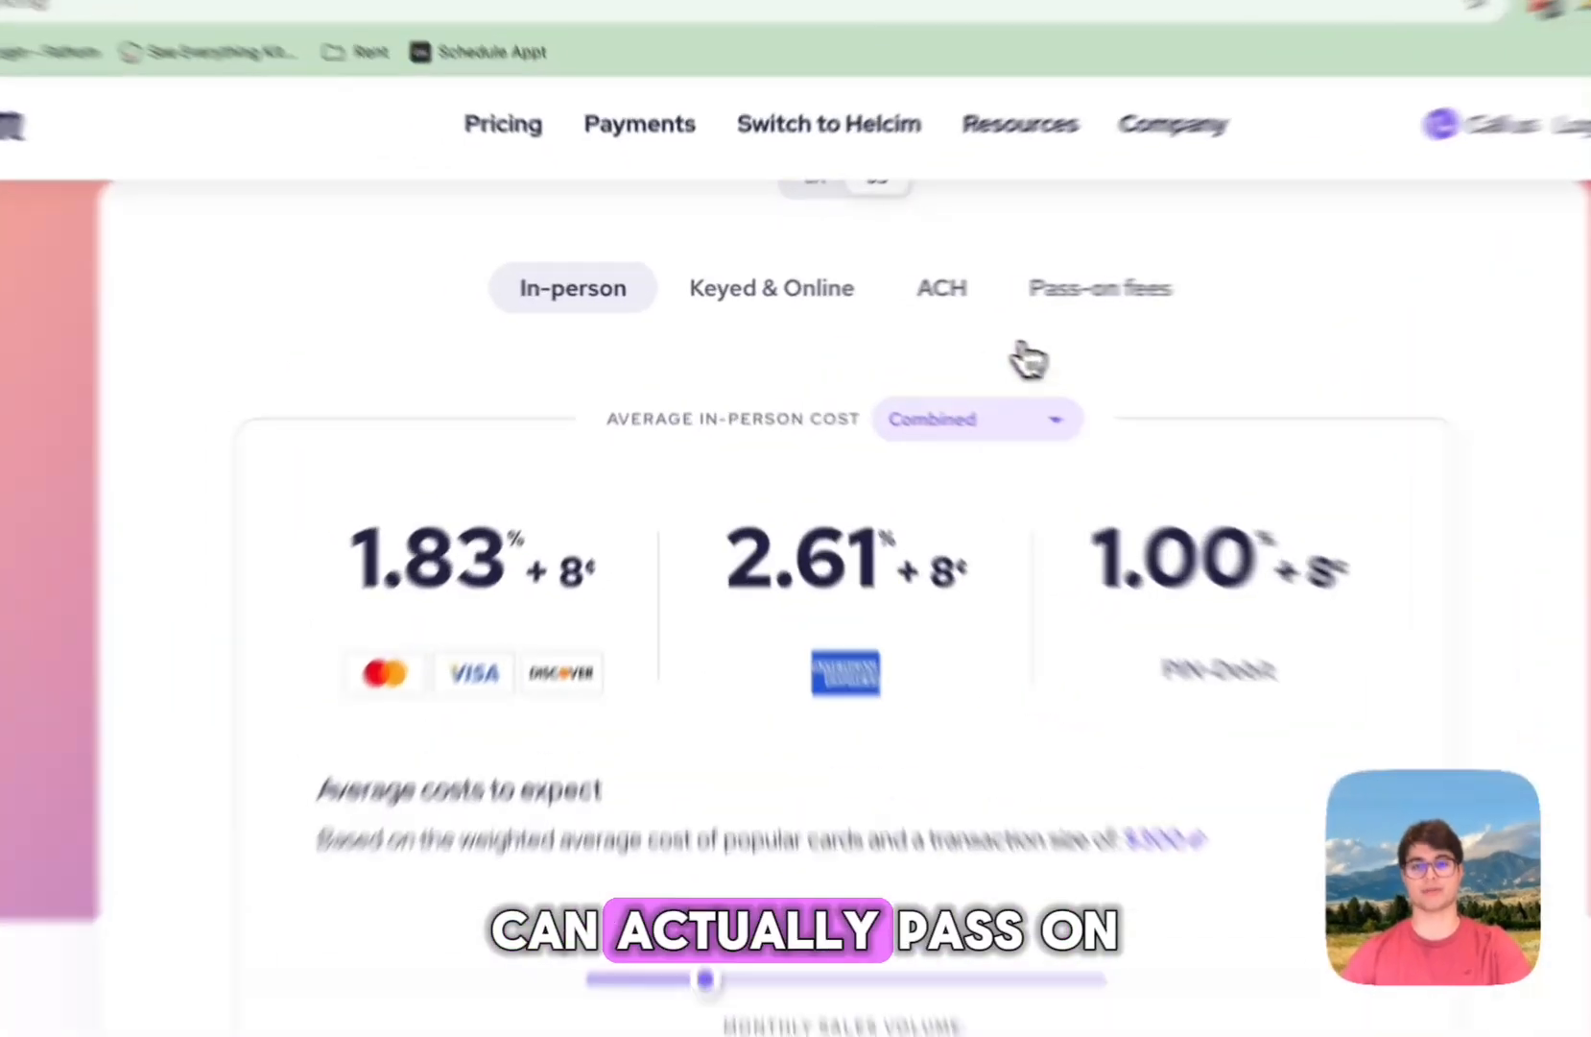
pyautogui.click(946, 298)
pyautogui.scroll(-3, 1183, 742)
pyautogui.scroll(8, 1186, 749)
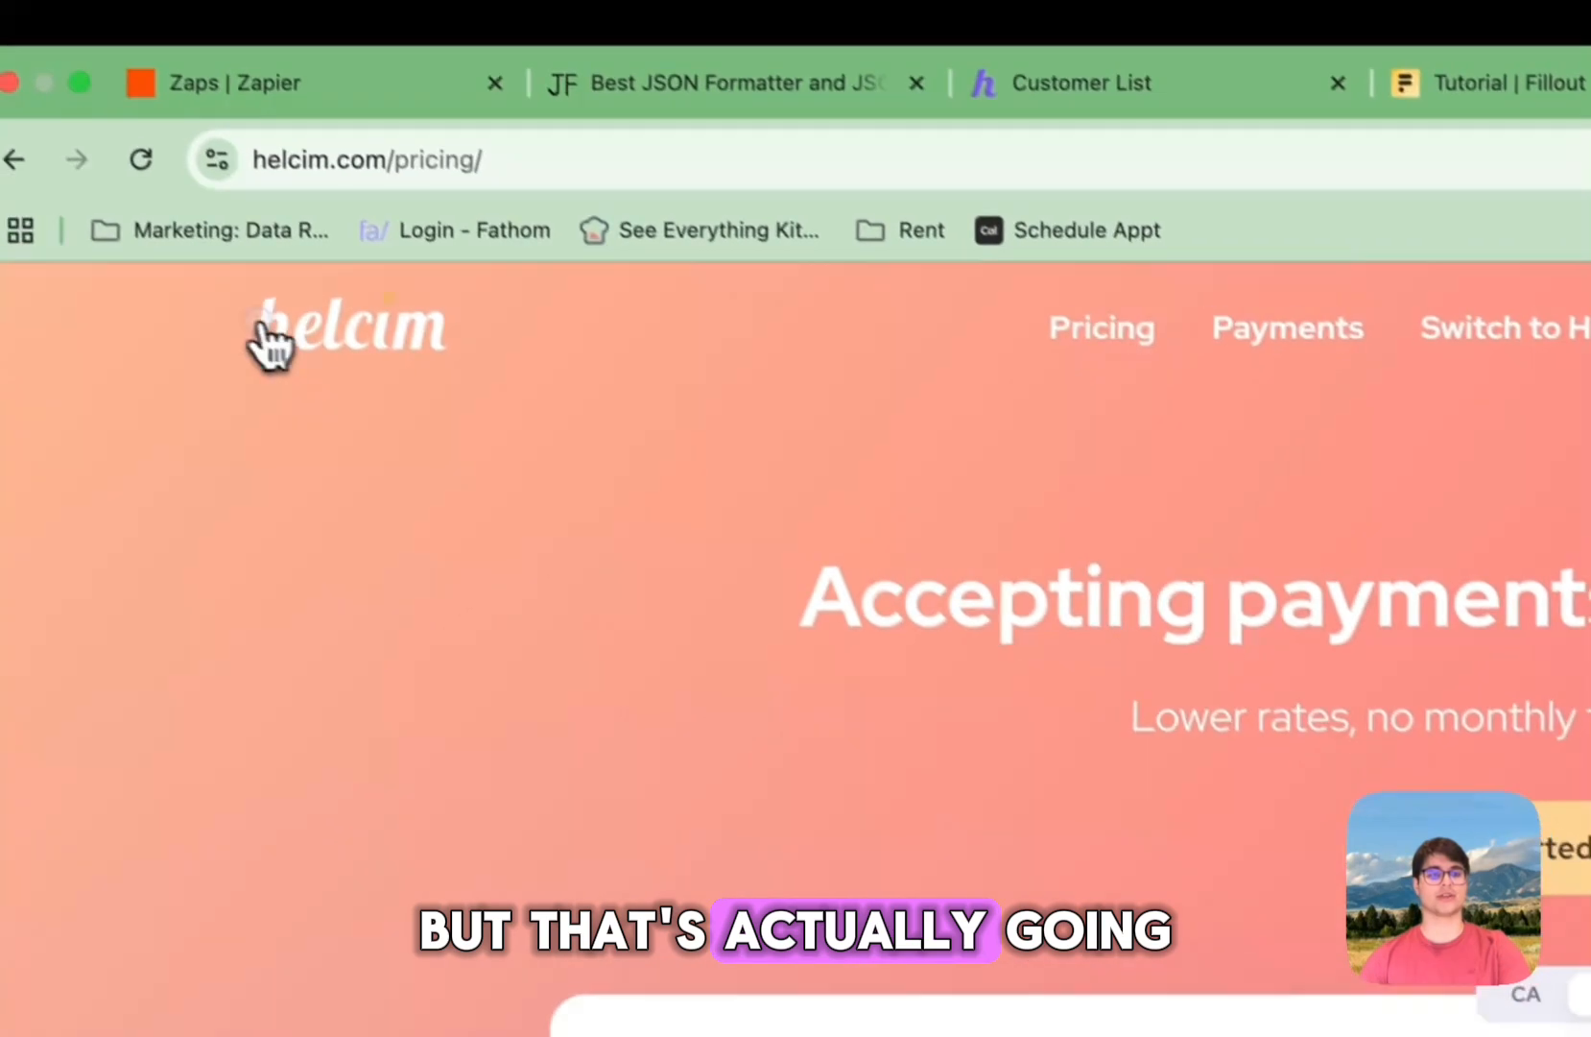
# Step: Return to the Helcim home page and view the still-empty Customer List
pyautogui.click(43, 201)
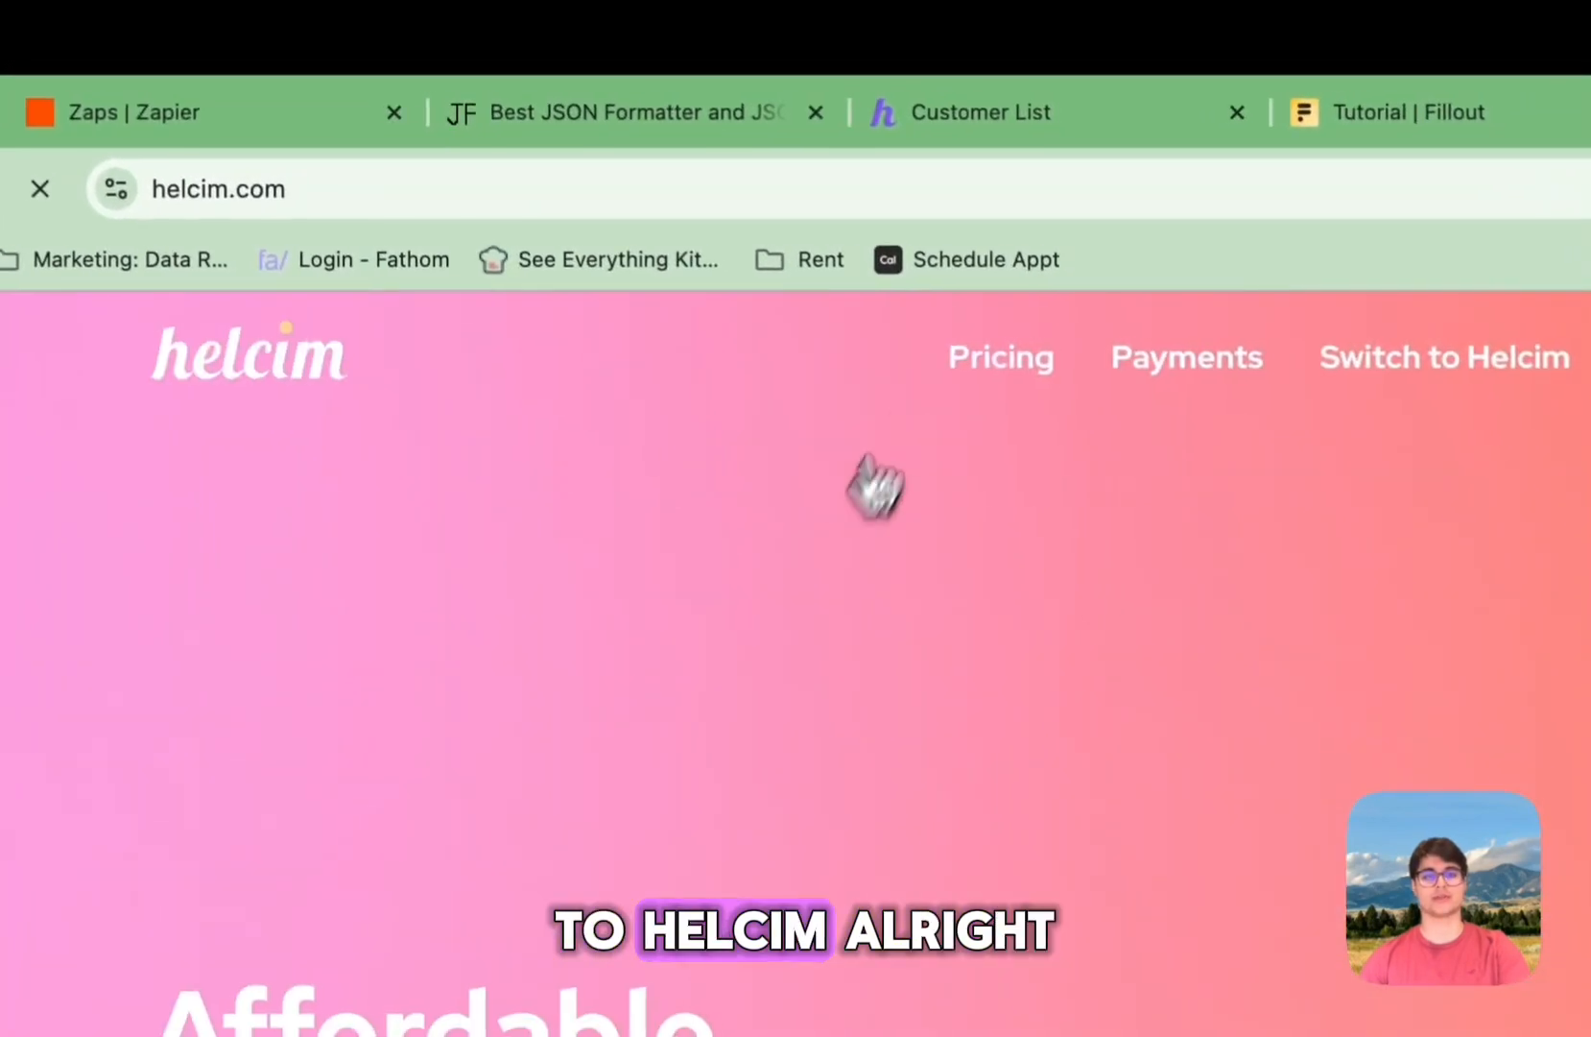
pyautogui.click(970, 114)
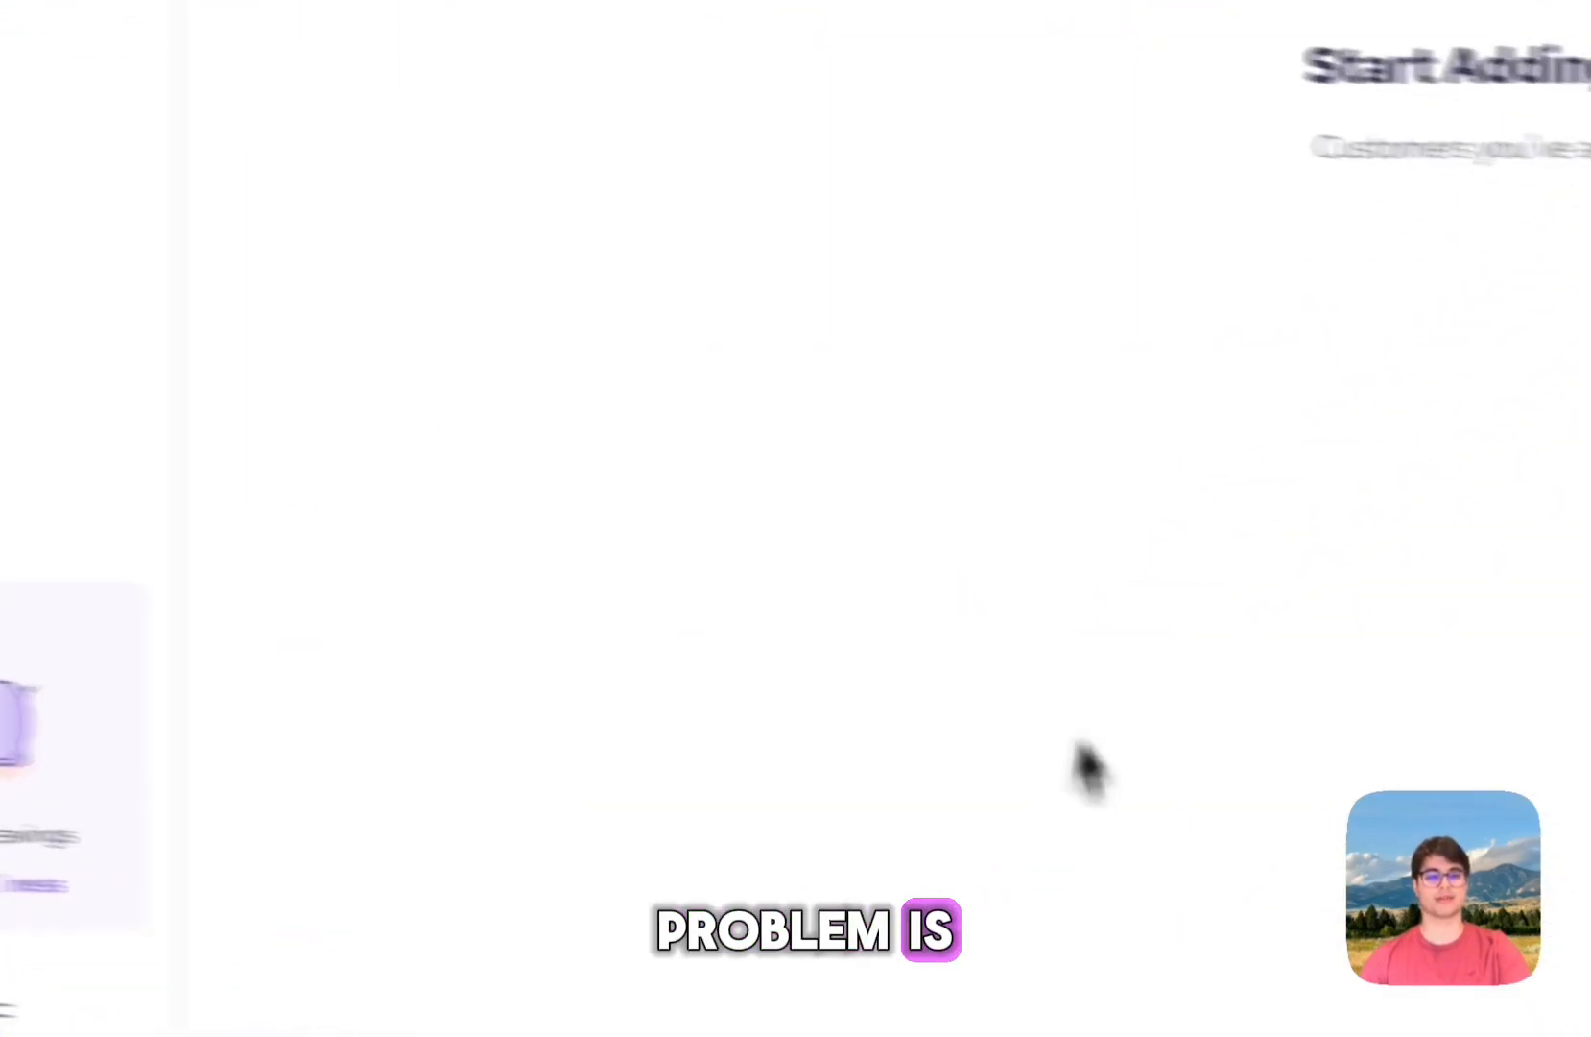
pyautogui.moveTo(426, 315); pyautogui.dragTo(759, 322)
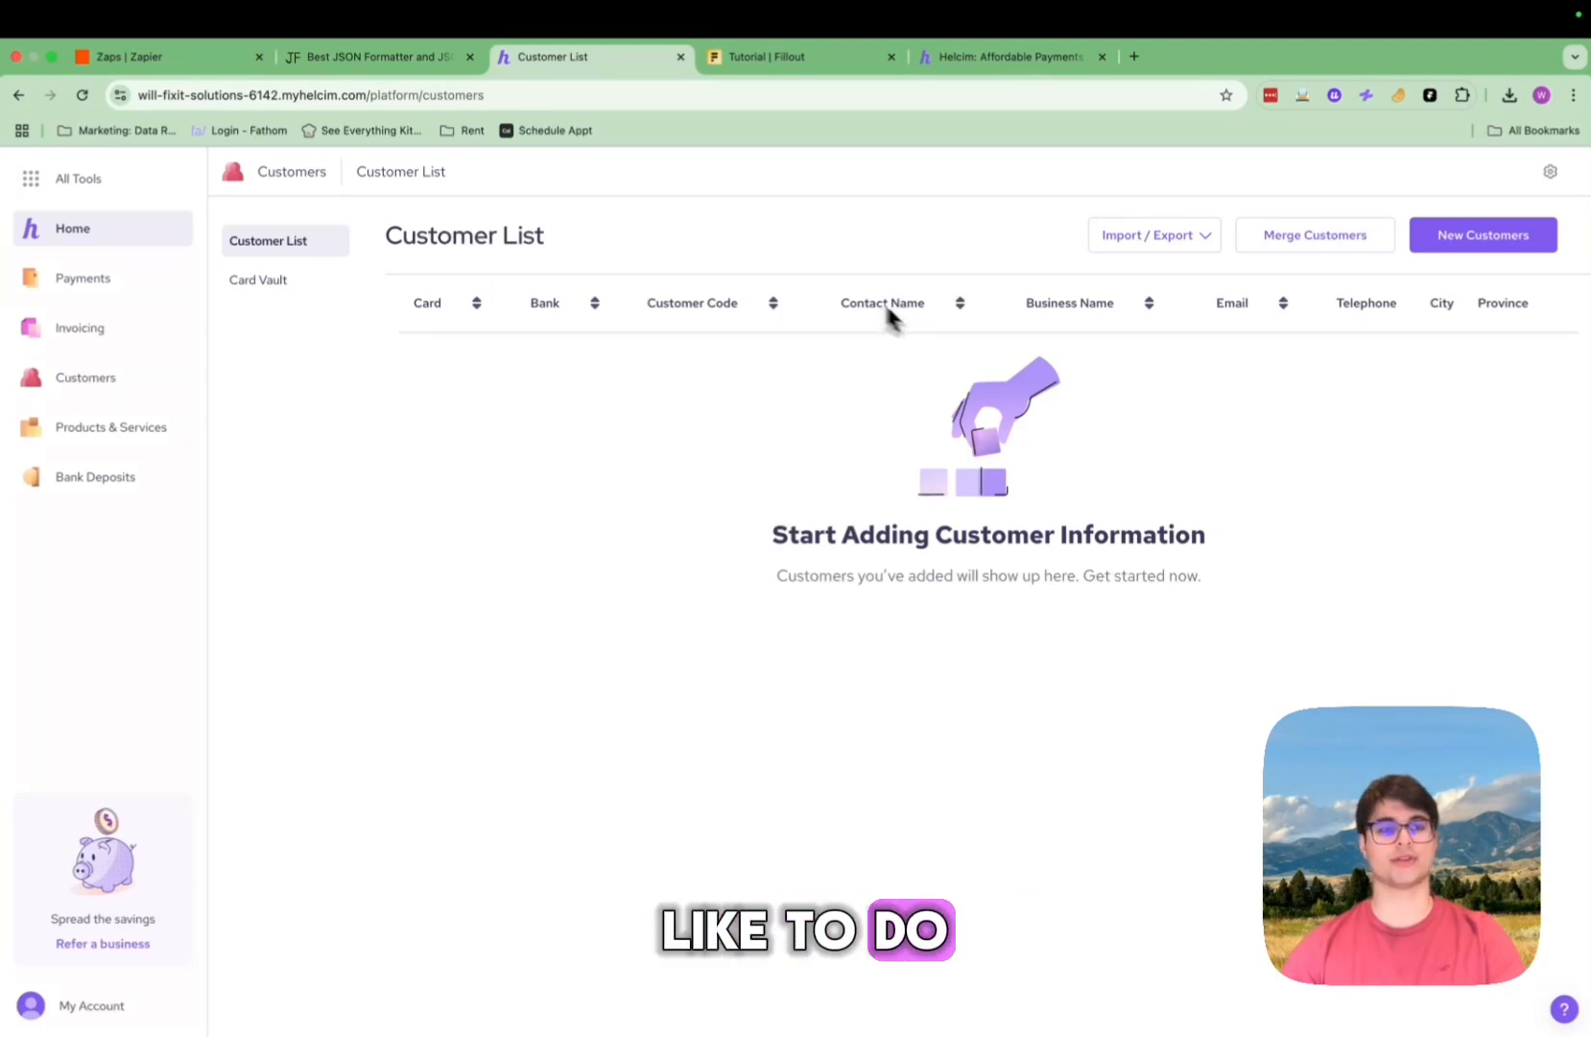
# Step: Review the Fillout 'Your Info' form, recheck the Helcim customer list, then go to the Zaps list
pyautogui.click(749, 58)
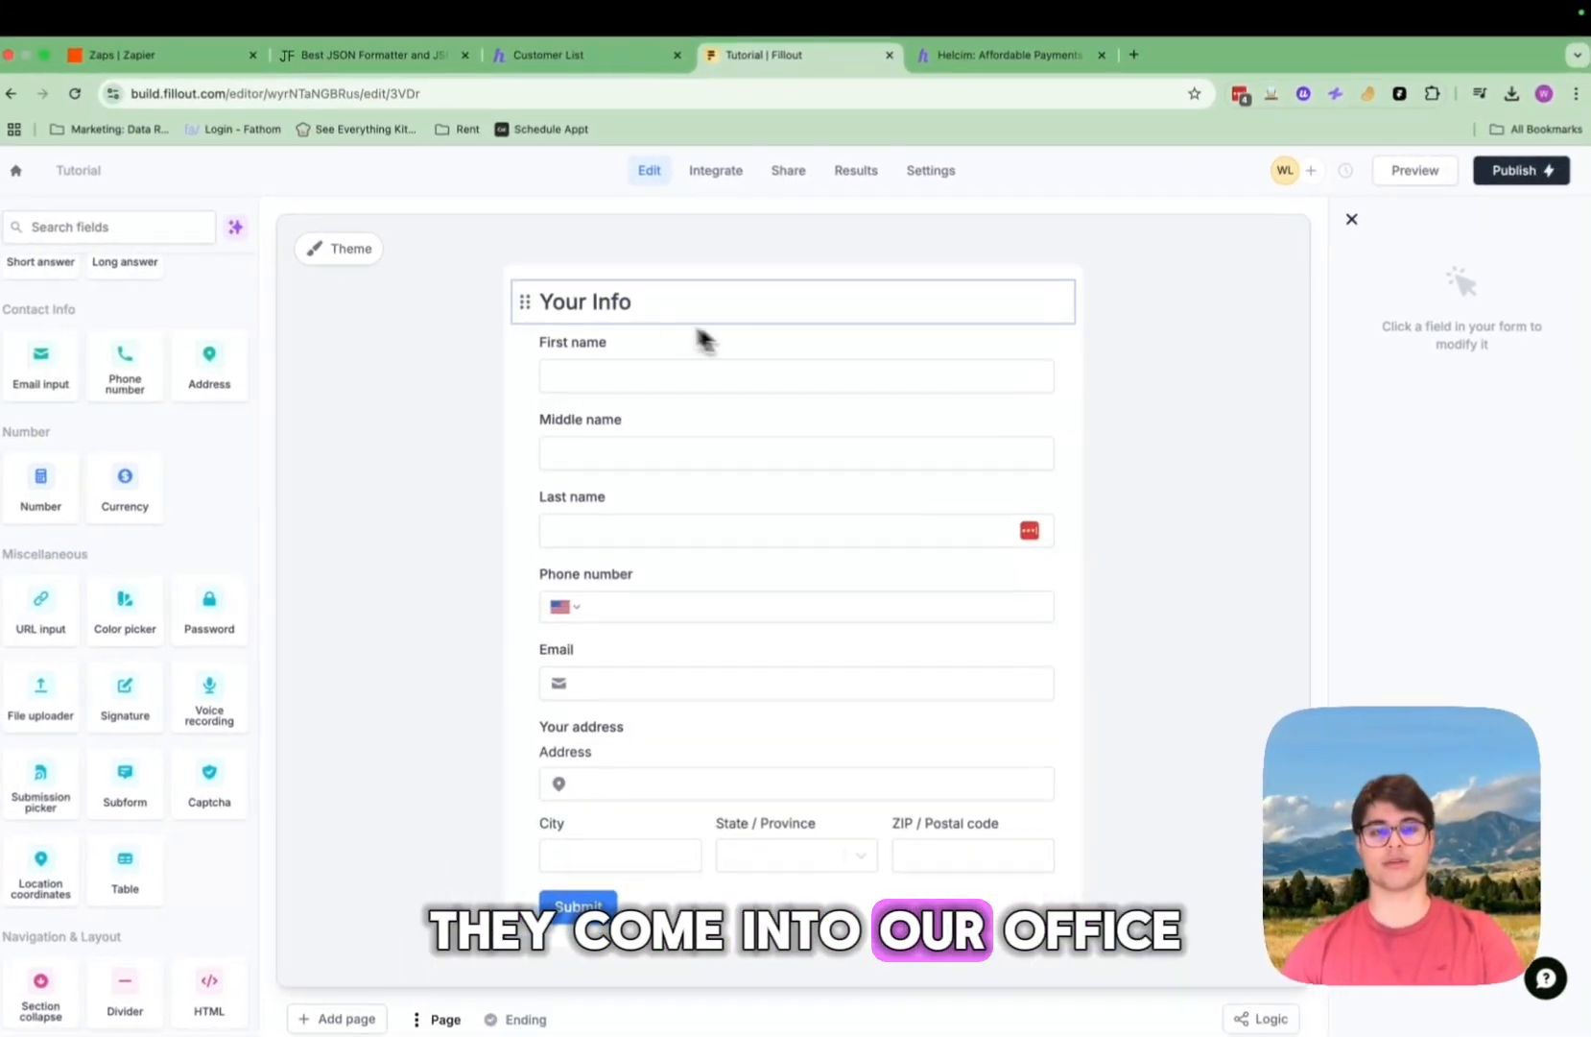
pyautogui.scroll(-1, 653, 393)
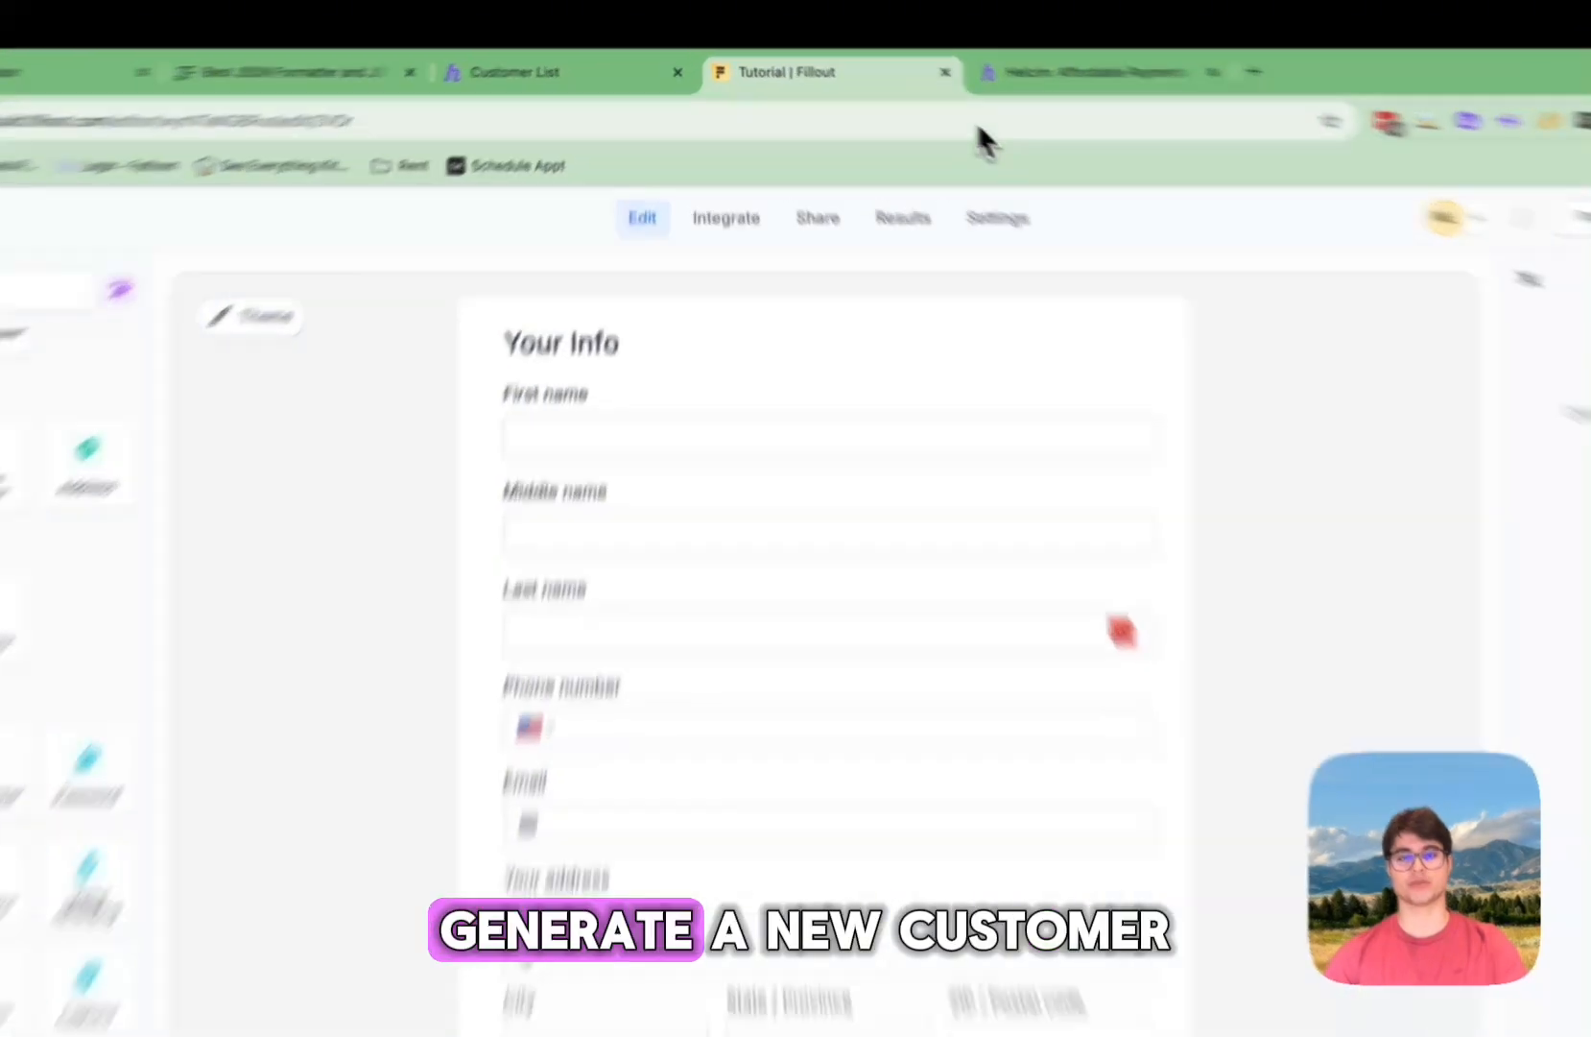
pyautogui.click(945, 57)
pyautogui.click(388, 108)
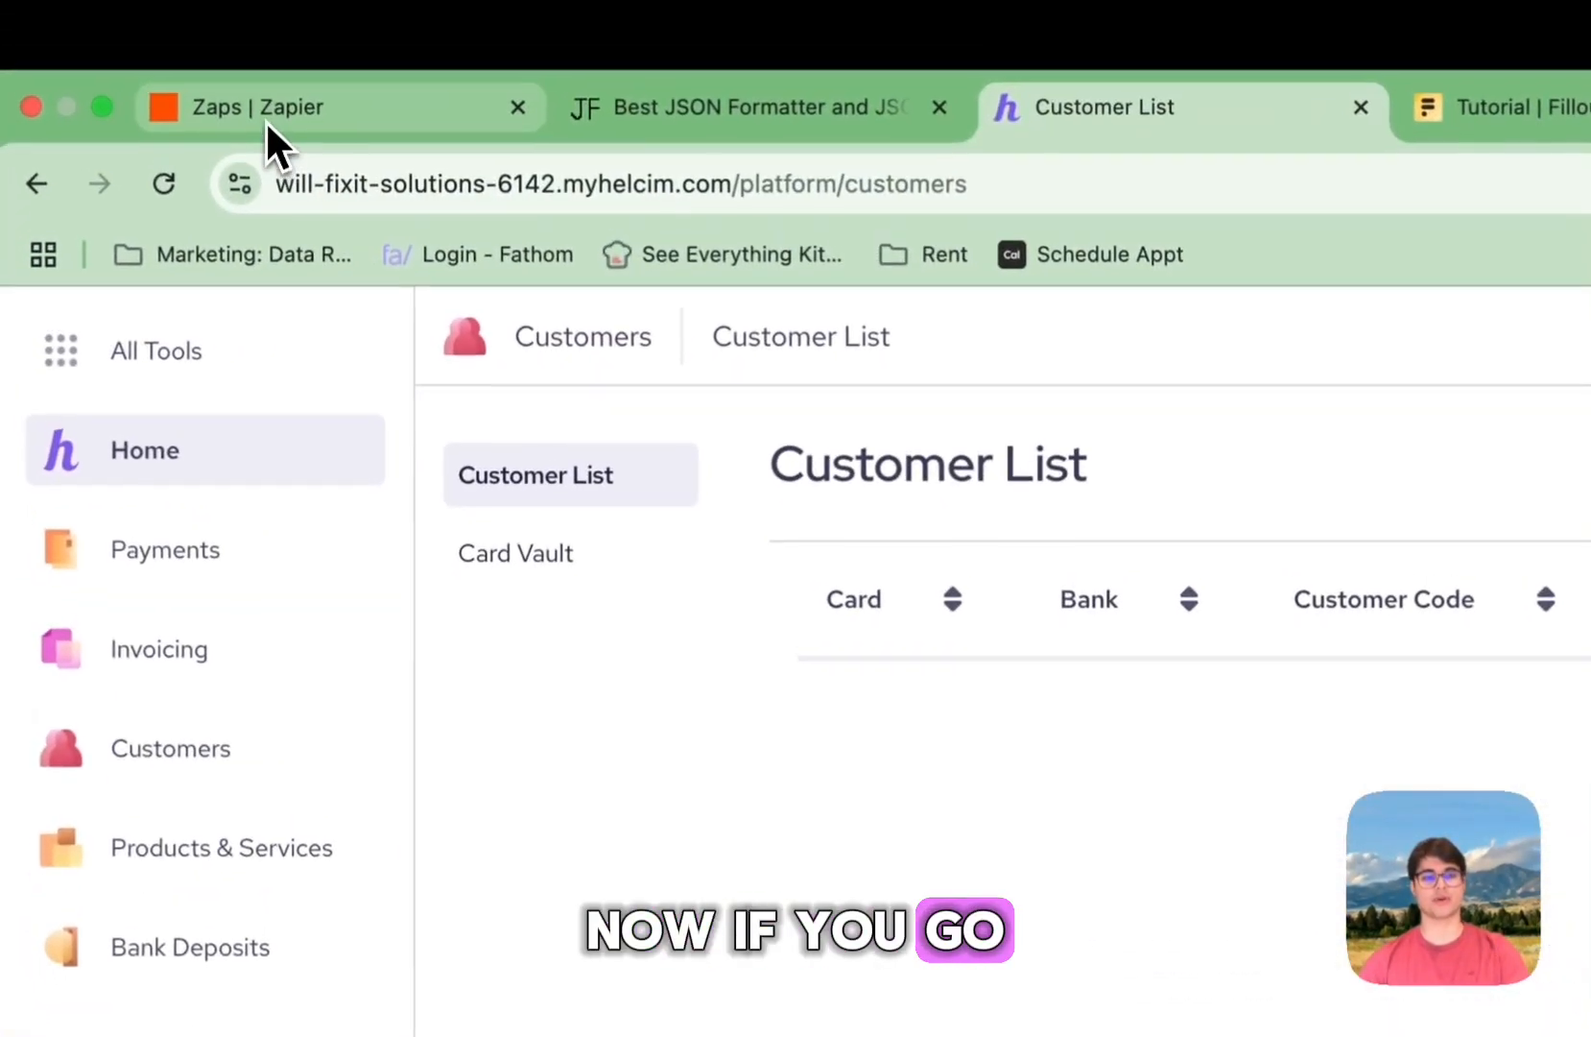
pyautogui.click(265, 119)
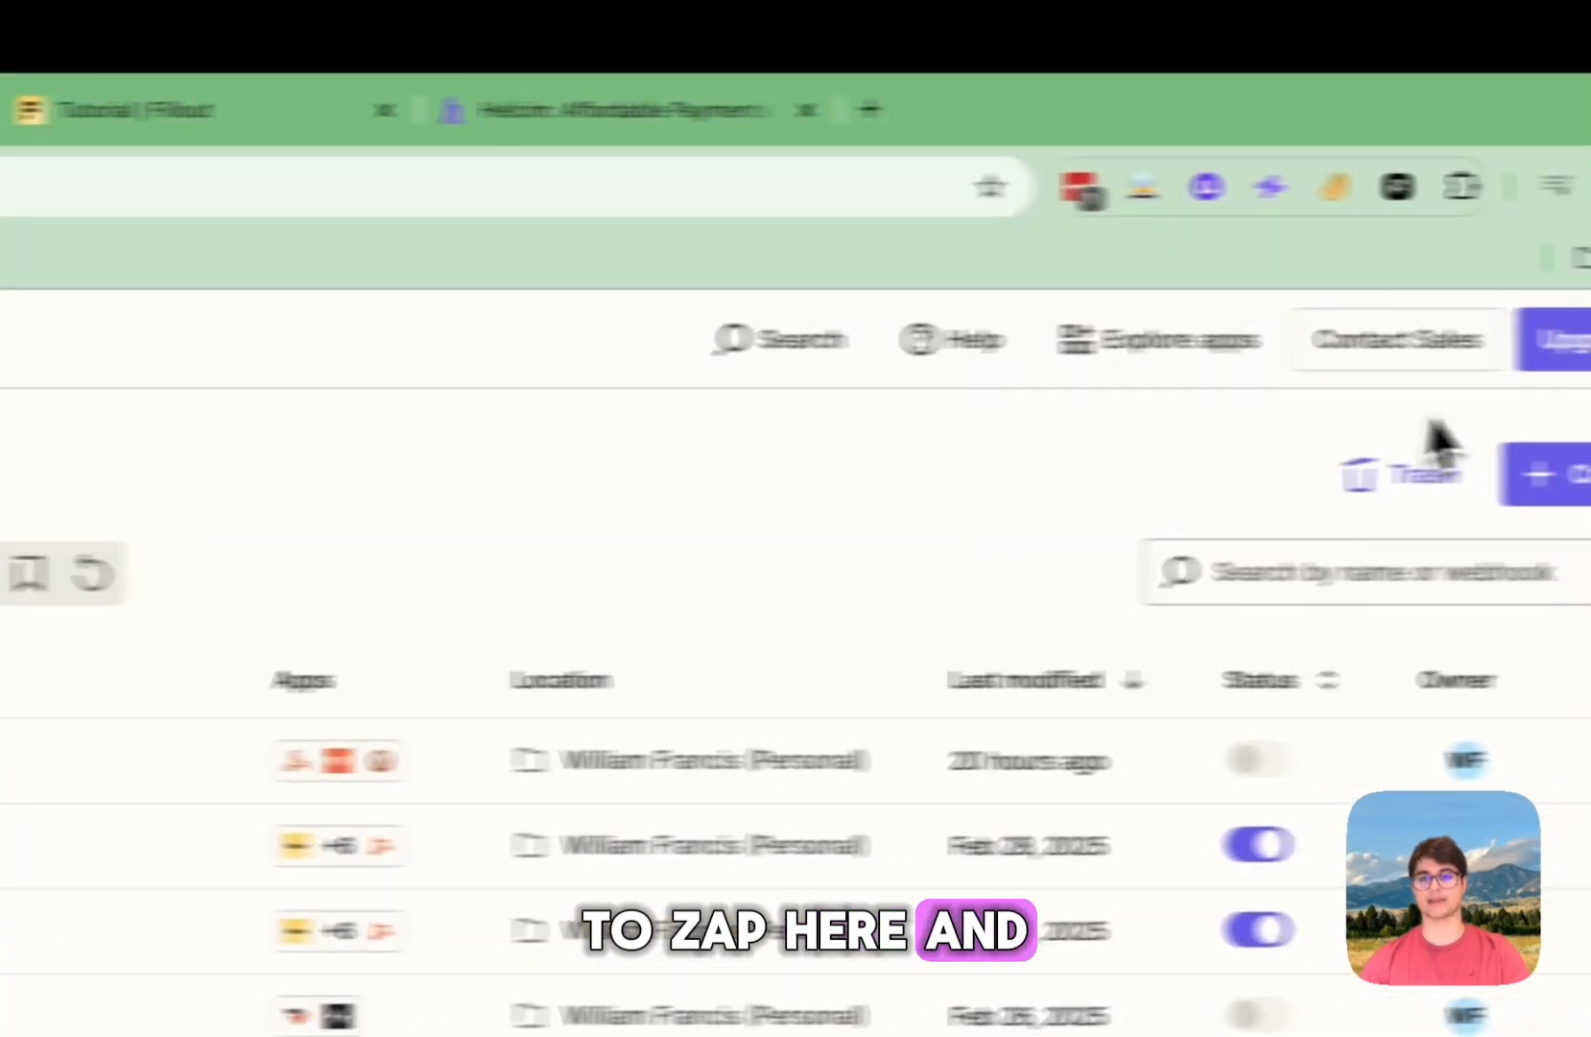
# Step: Start a new untitled Zap and begin choosing the trigger app
pyautogui.click(1459, 485)
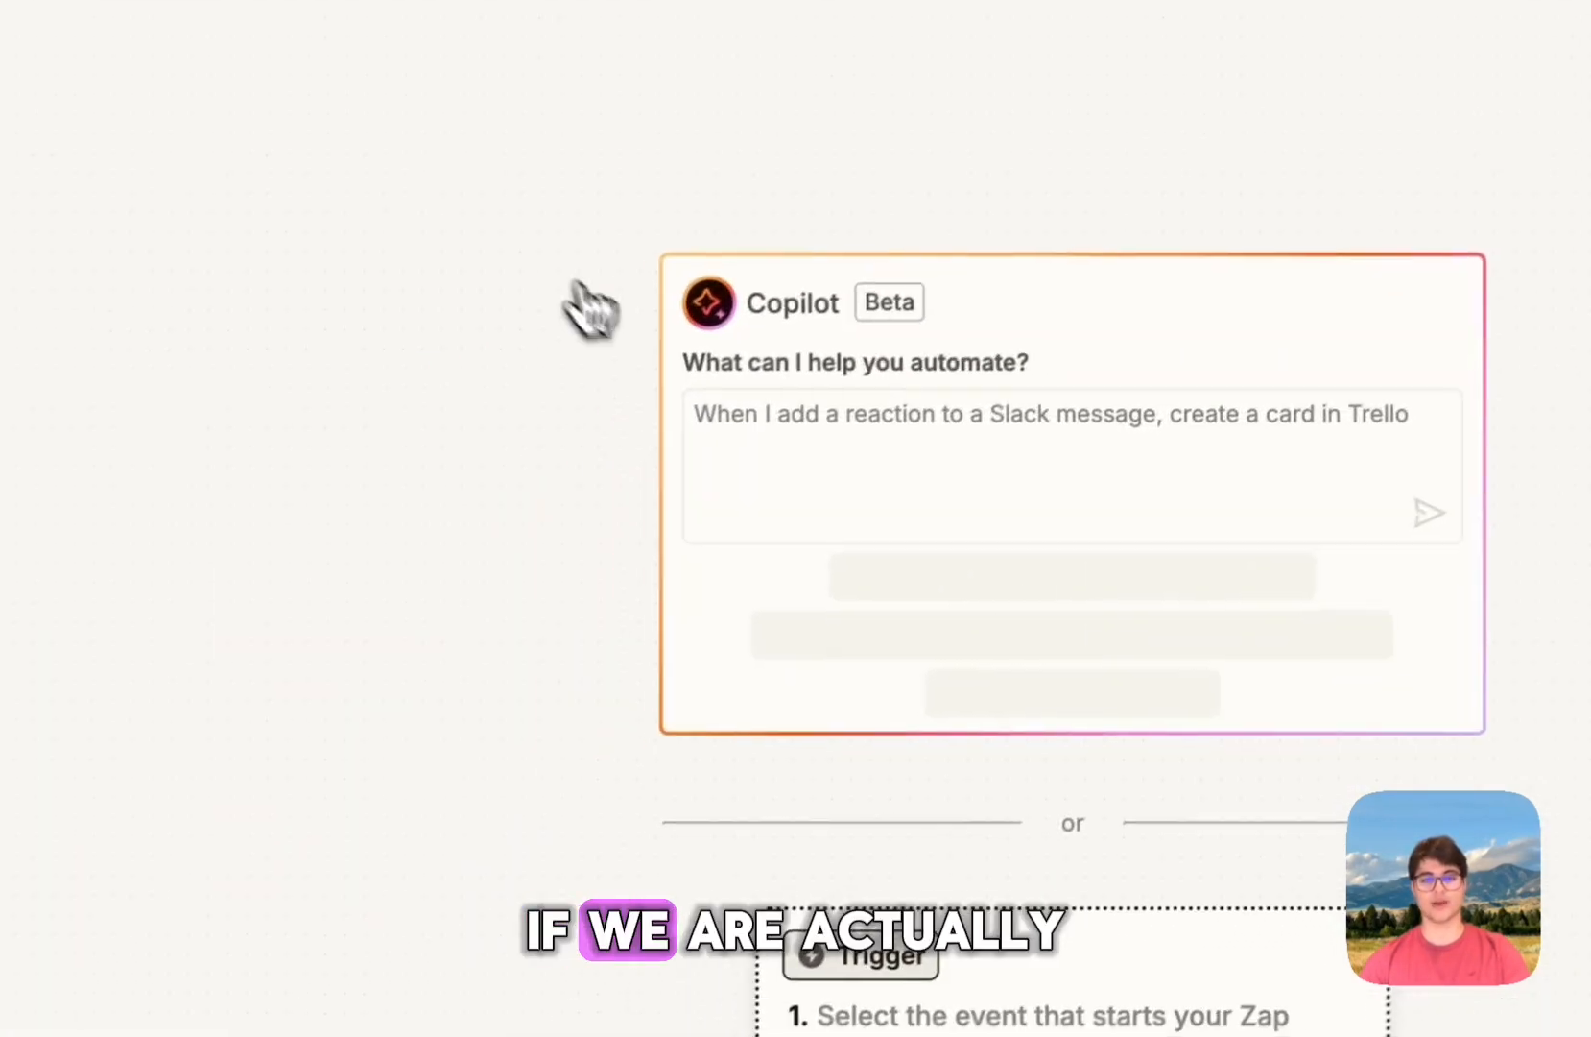
pyautogui.scroll(-1, 528, 274)
pyautogui.click(1097, 819)
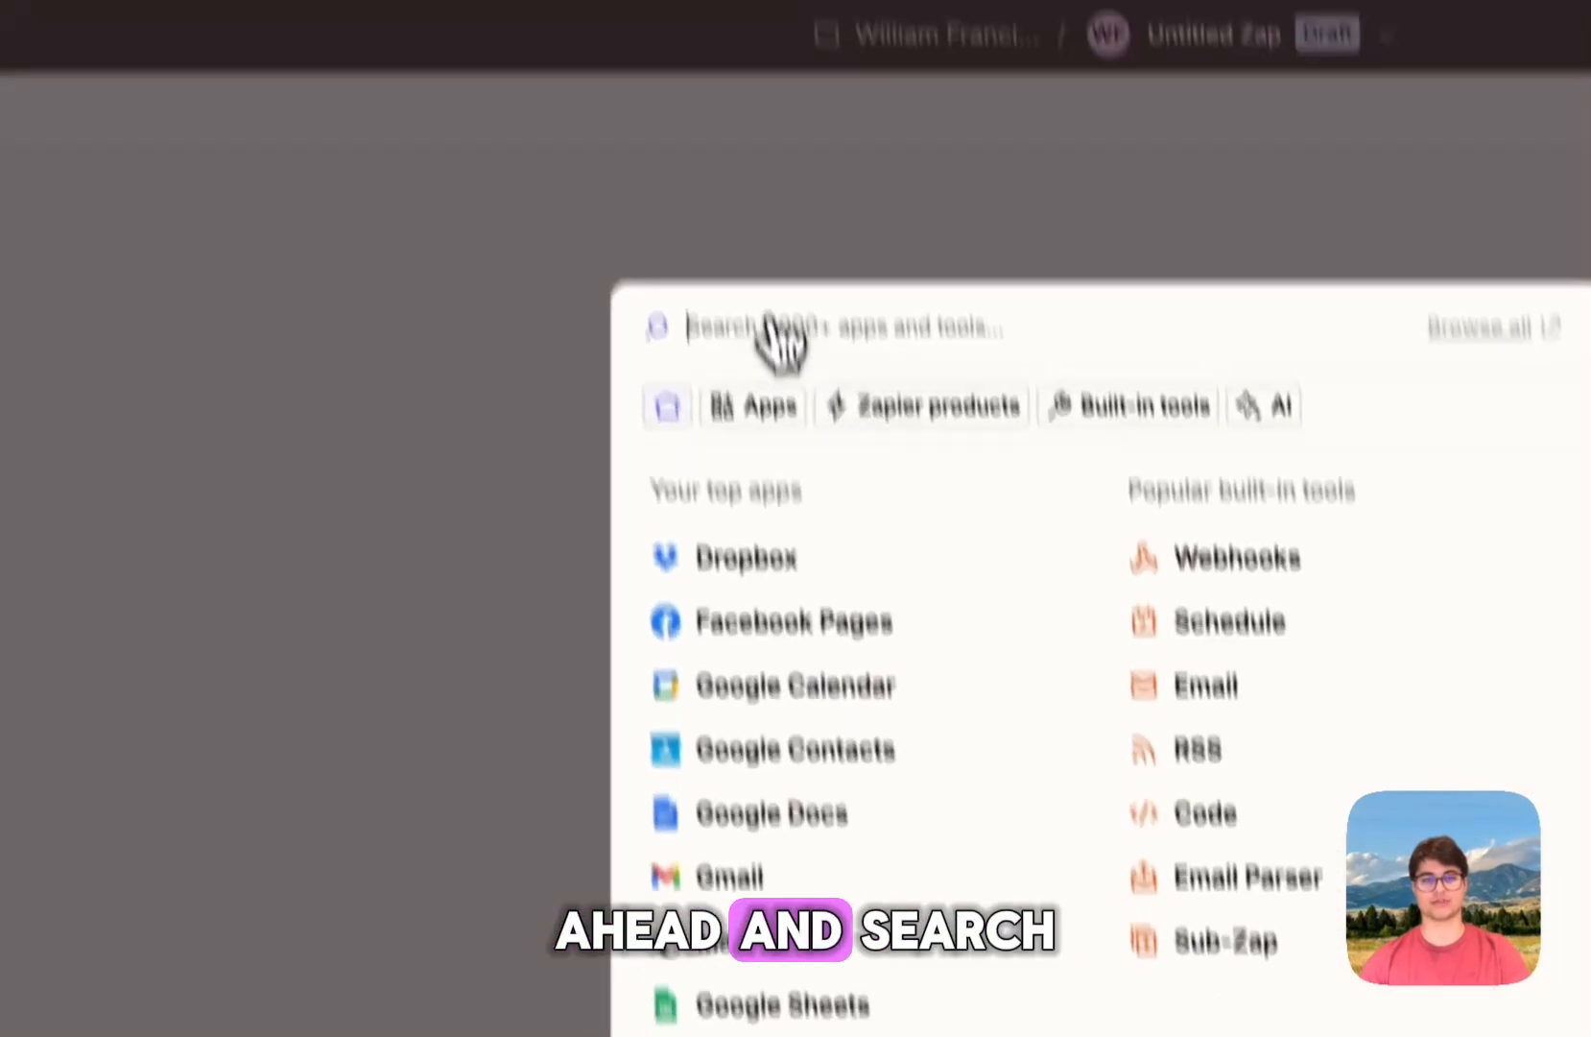
# Step: Search 'helcim' as a trigger app, find none, and clear the search
pyautogui.click(714, 49)
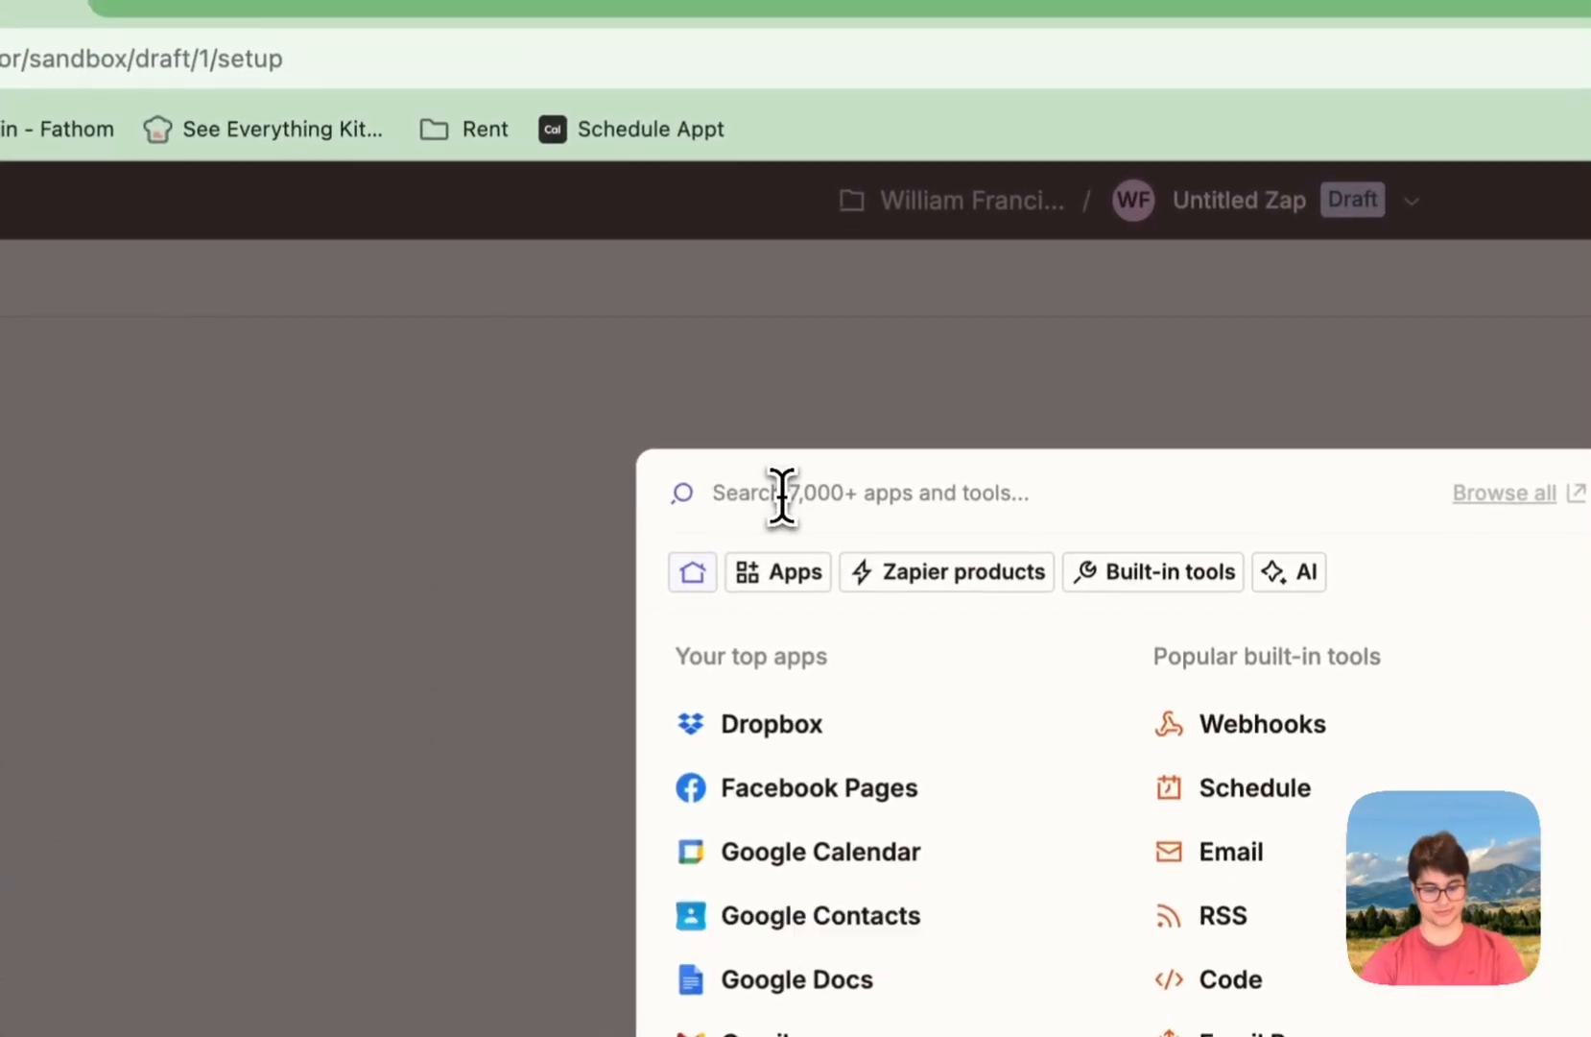
pyautogui.write('helcim')
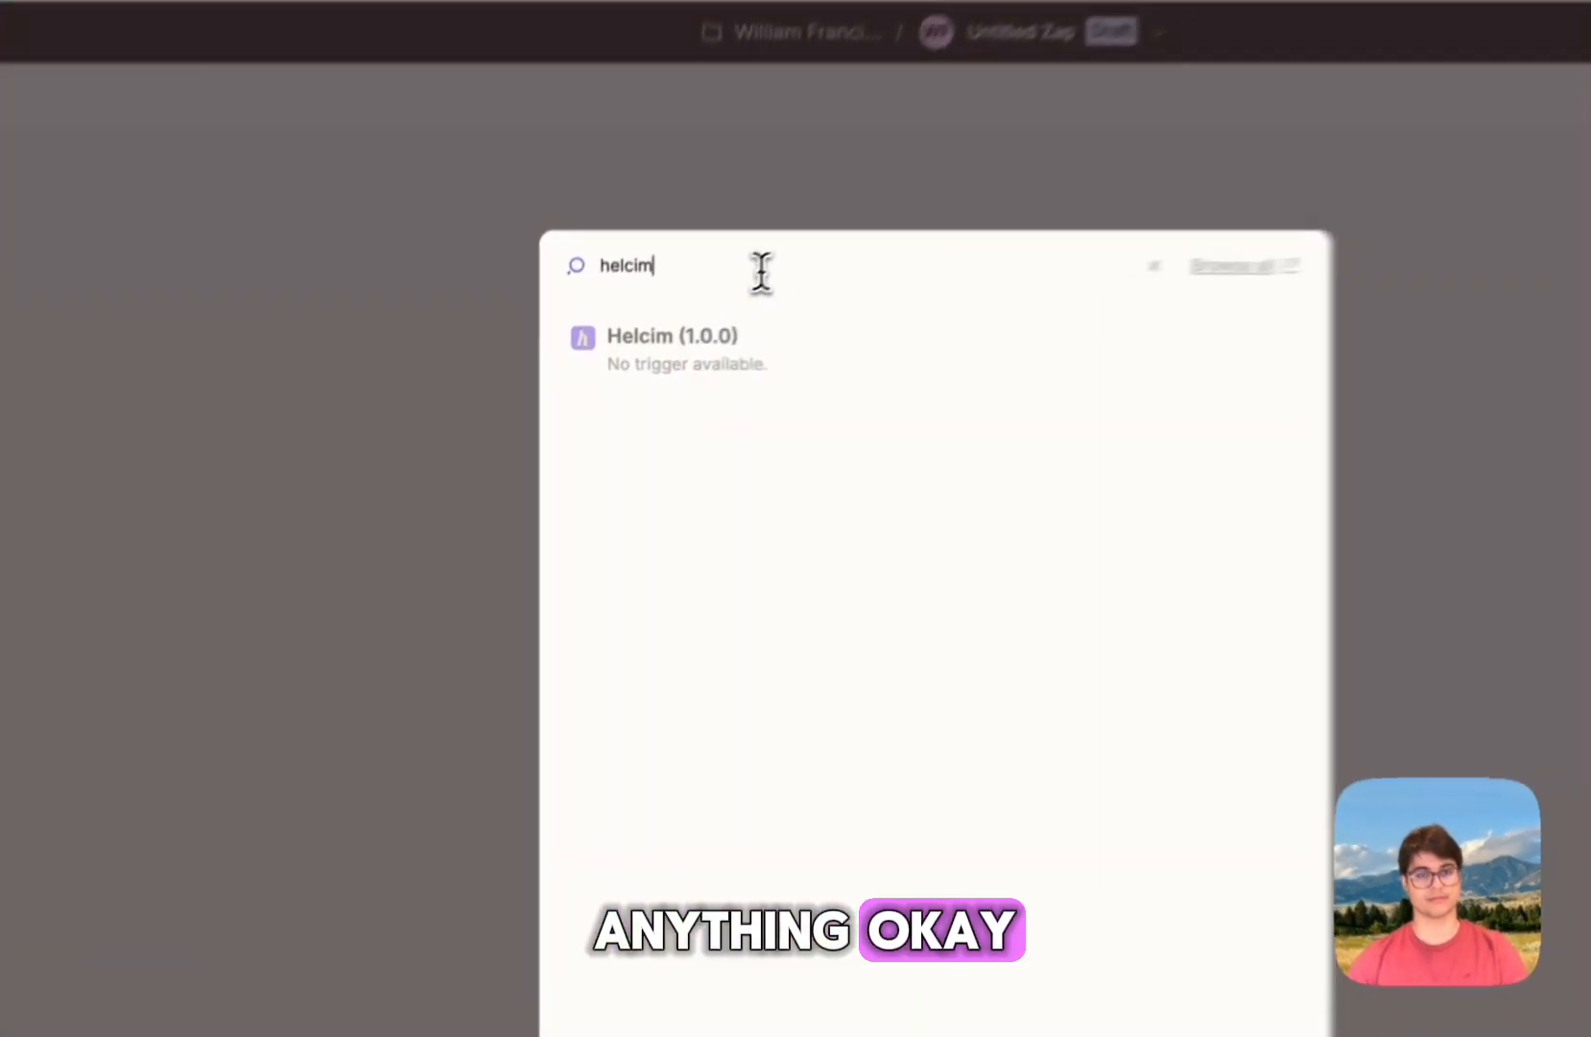
pyautogui.rightClick(681, 313)
pyautogui.press('Escape')
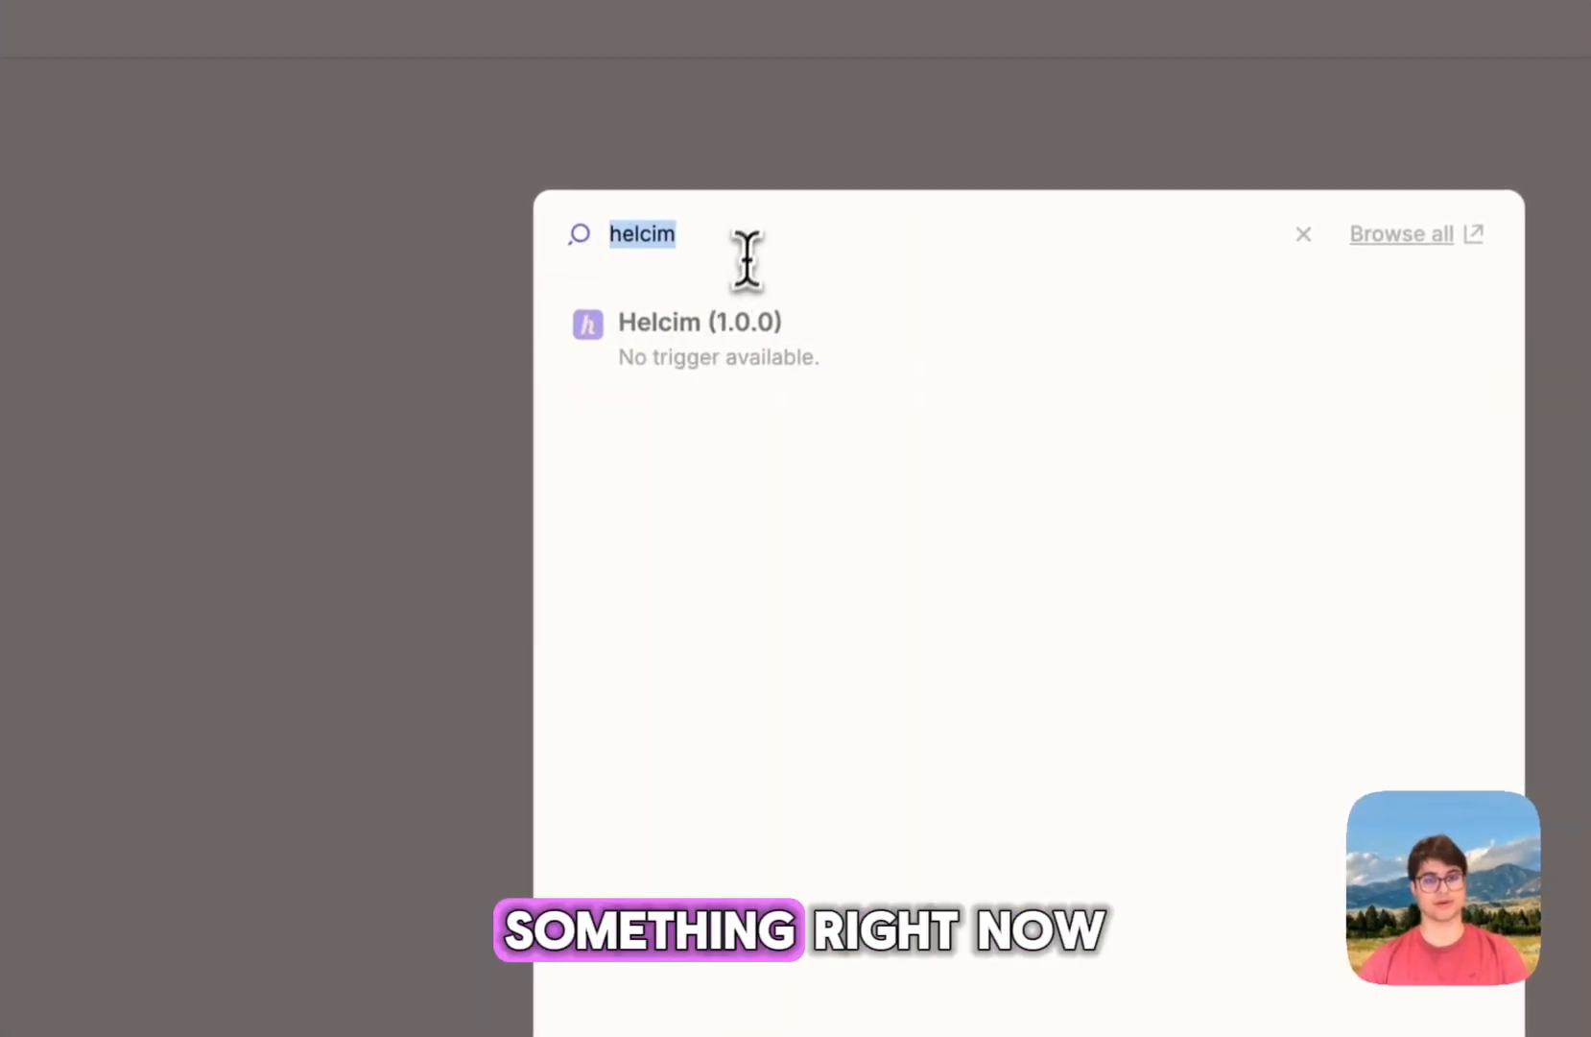
pyautogui.press('BackSpace')
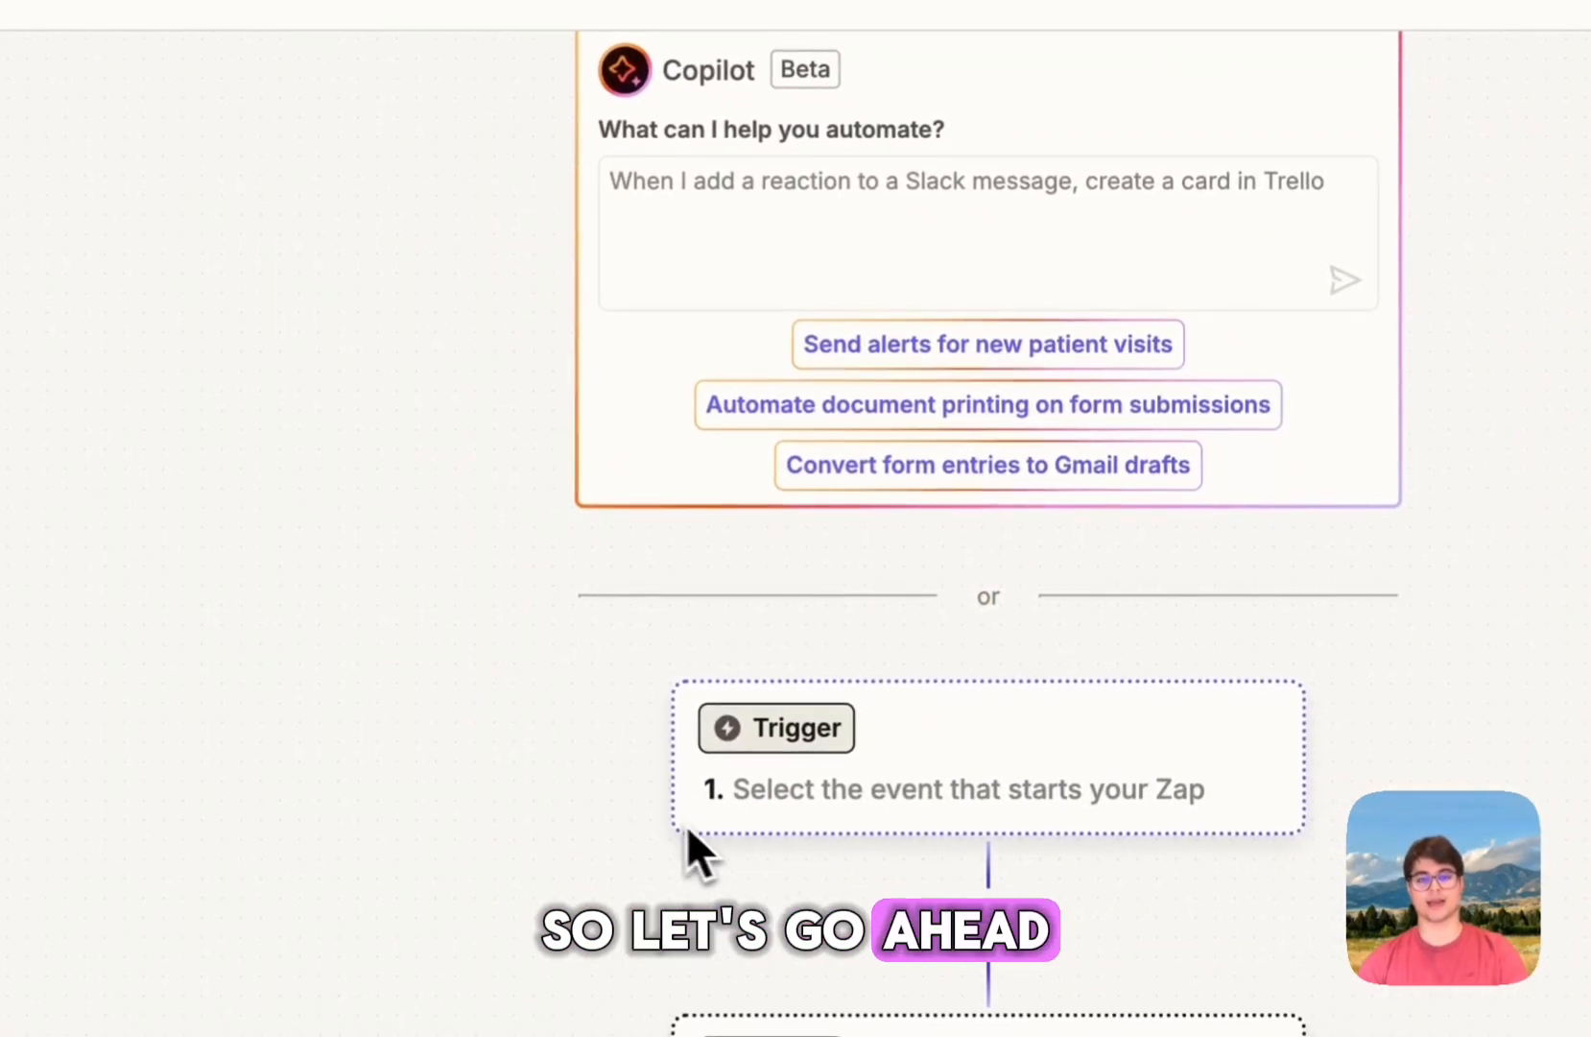
# Step: Check the Fillout form's app name and search 'fillout' in the trigger app search
pyautogui.click(936, 797)
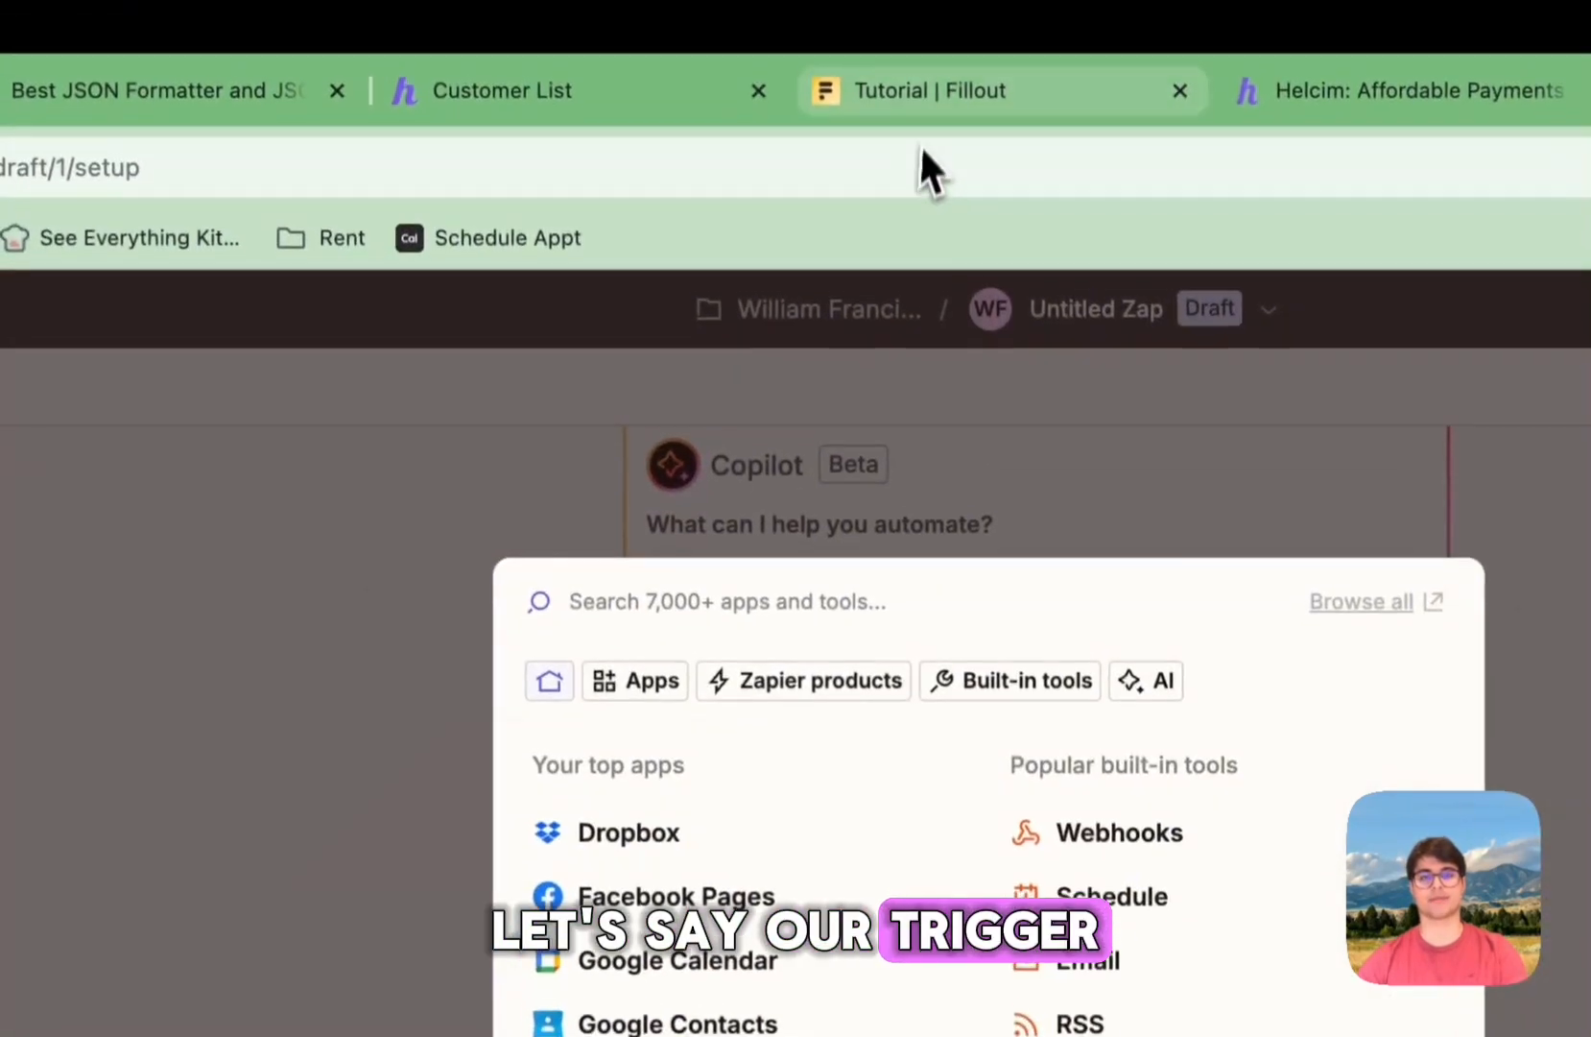
pyautogui.click(926, 115)
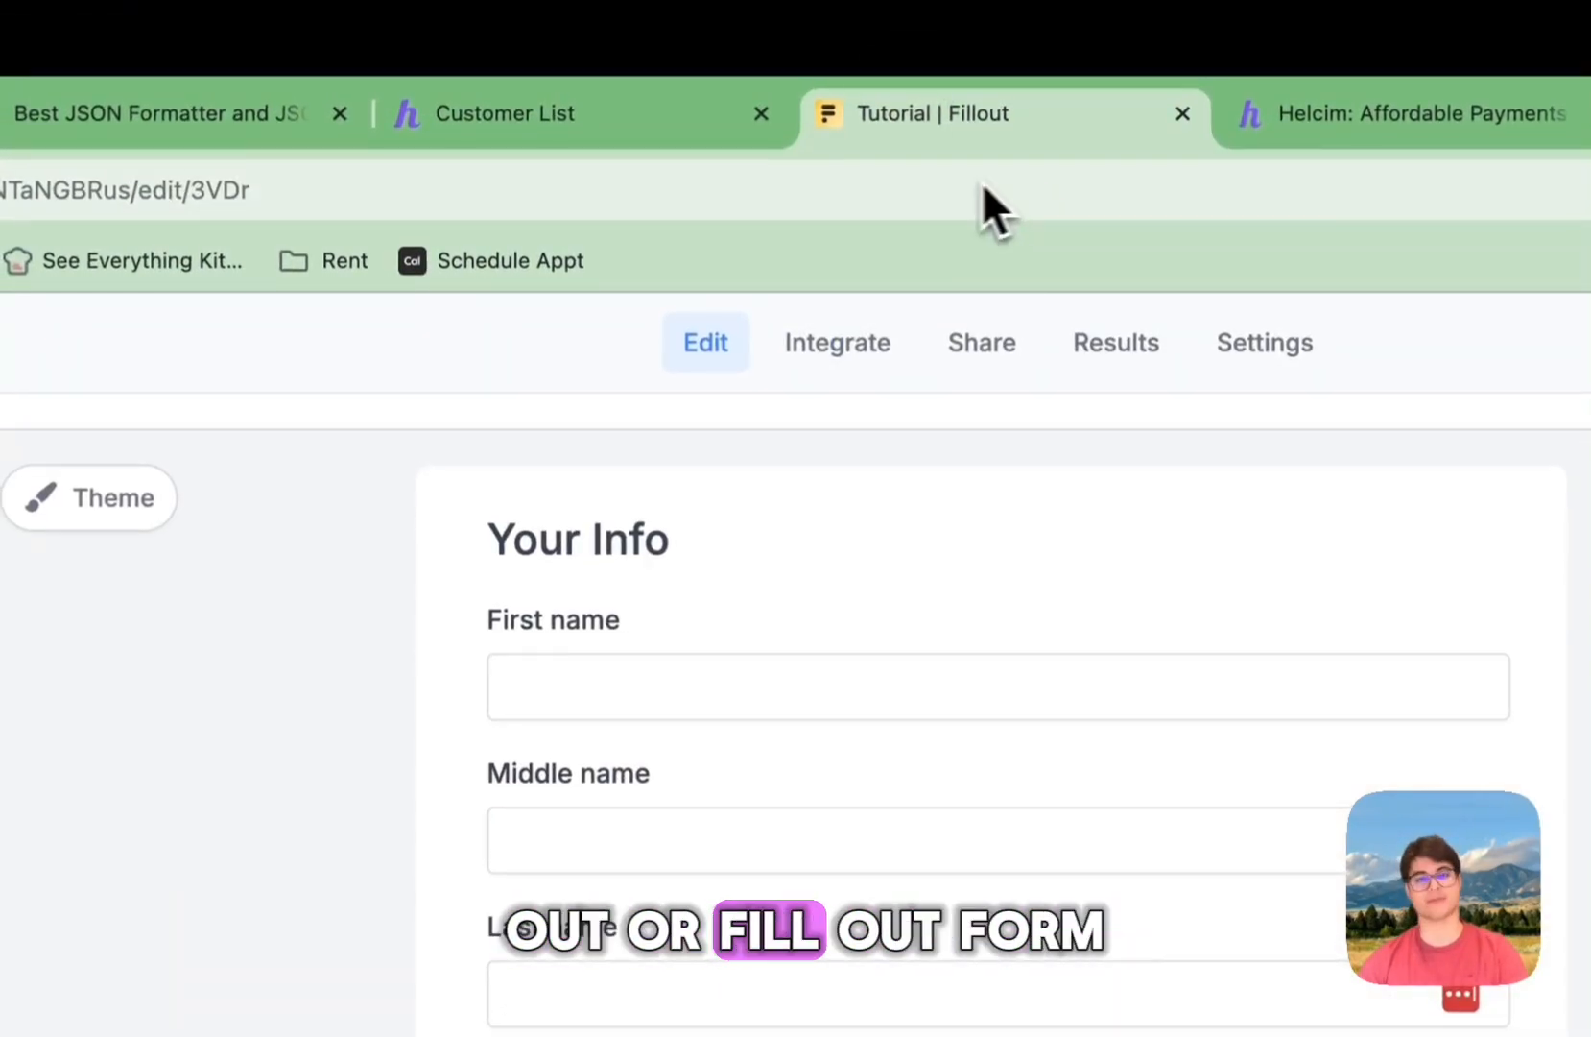
pyautogui.click(29, 113)
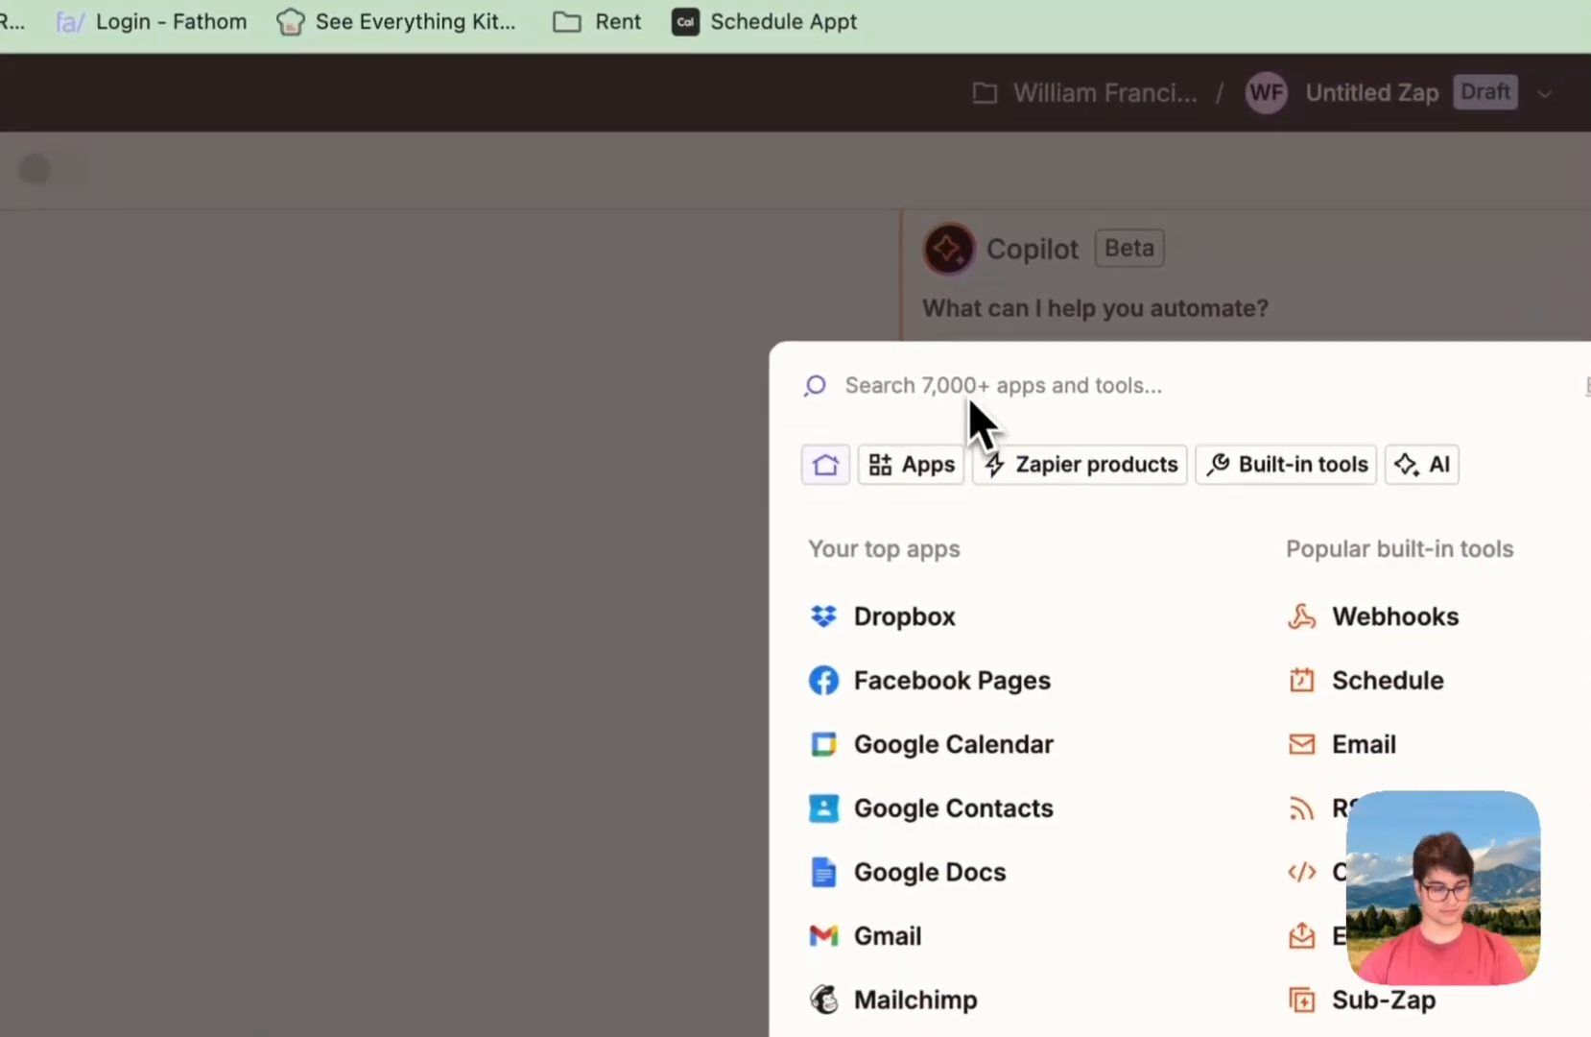
pyautogui.write('fillout.com')
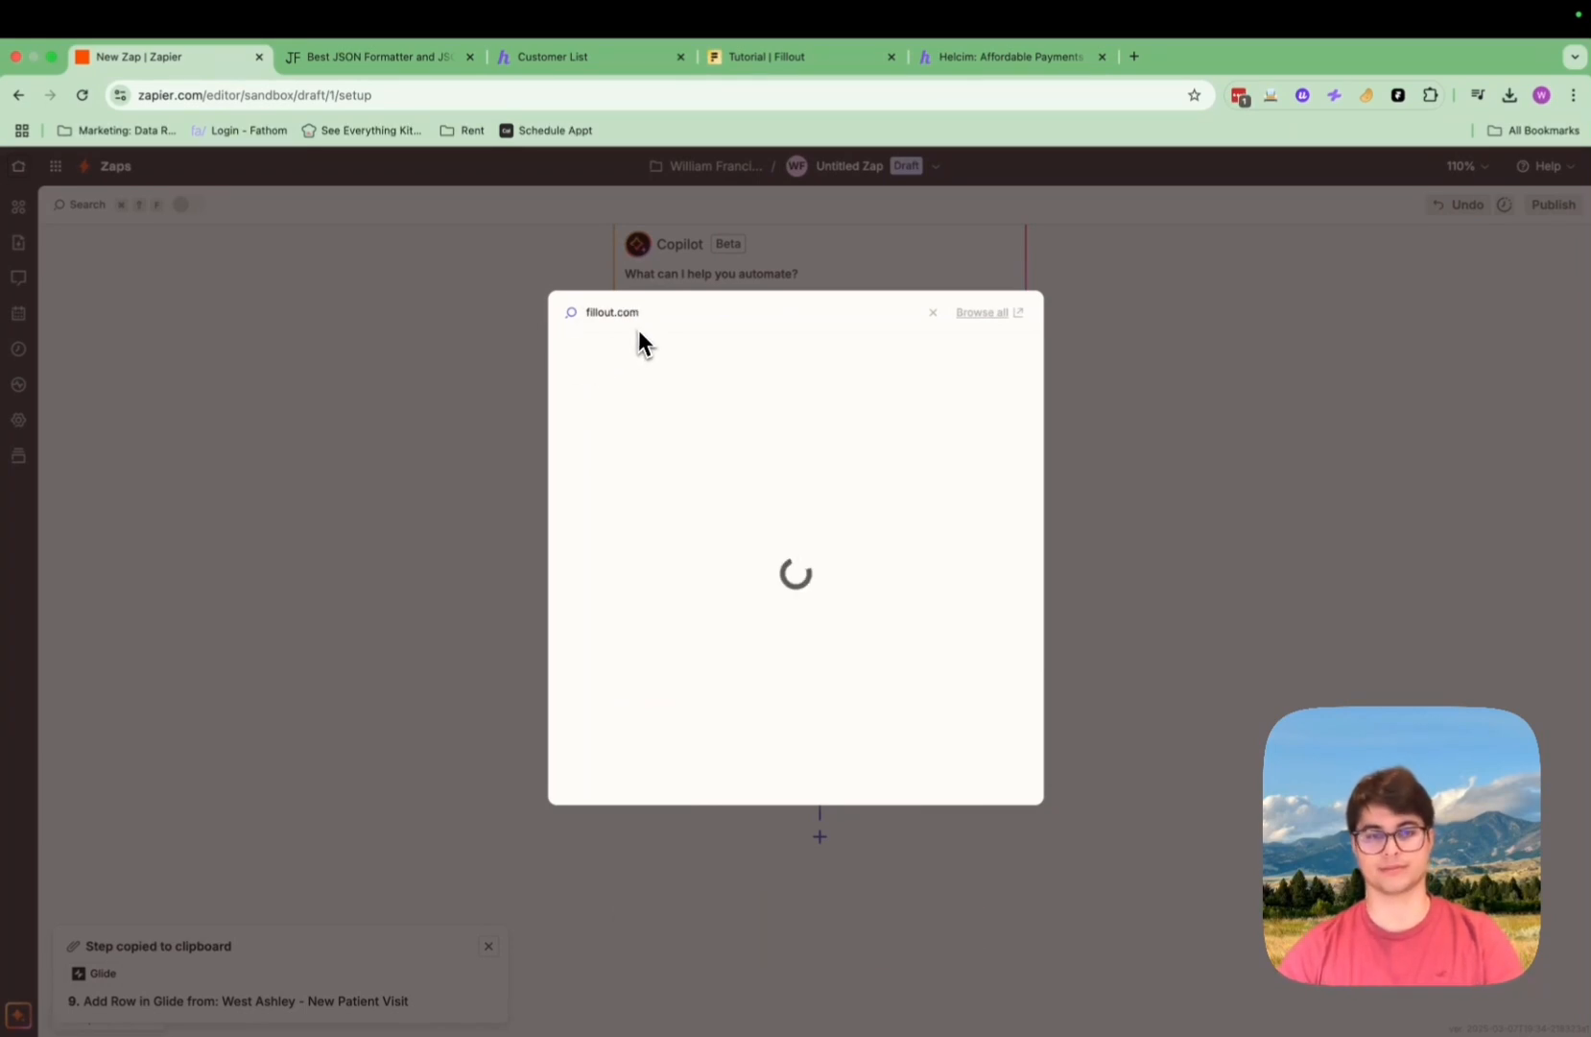
pyautogui.press('BackSpace')
pyautogui.press('BackSpace')
pyautogui.press('BackSpace')
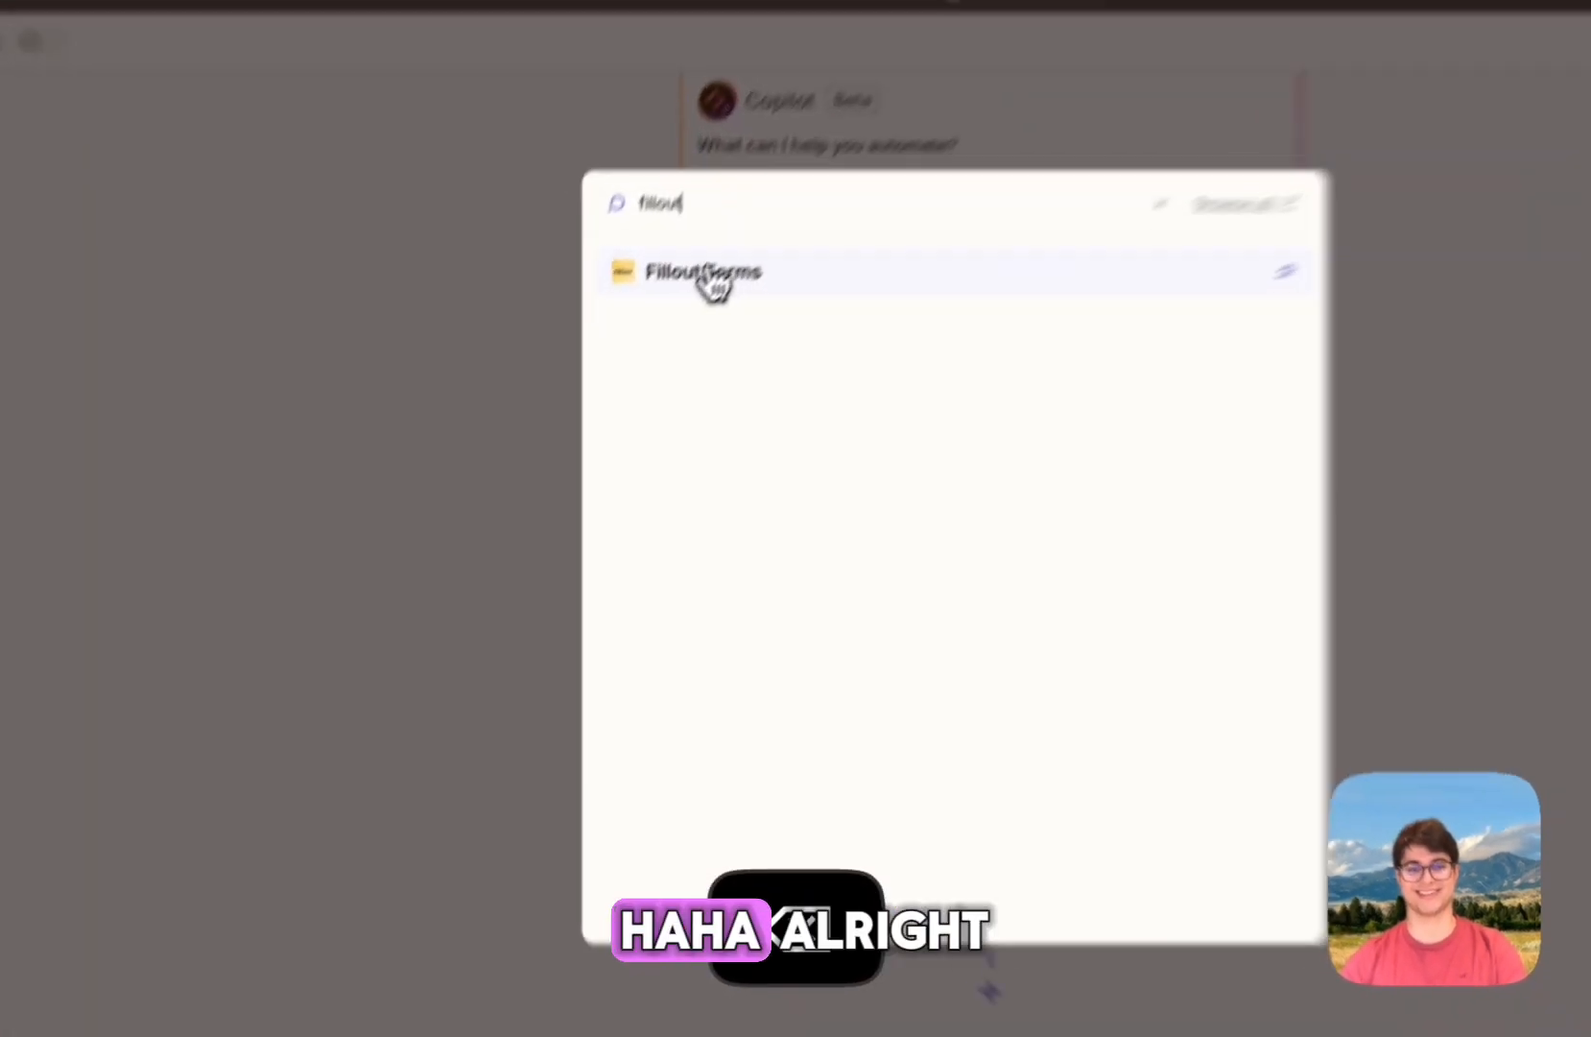
# Step: Choose Fillout Forms as the trigger app with New Submission as its event
pyautogui.click(643, 357)
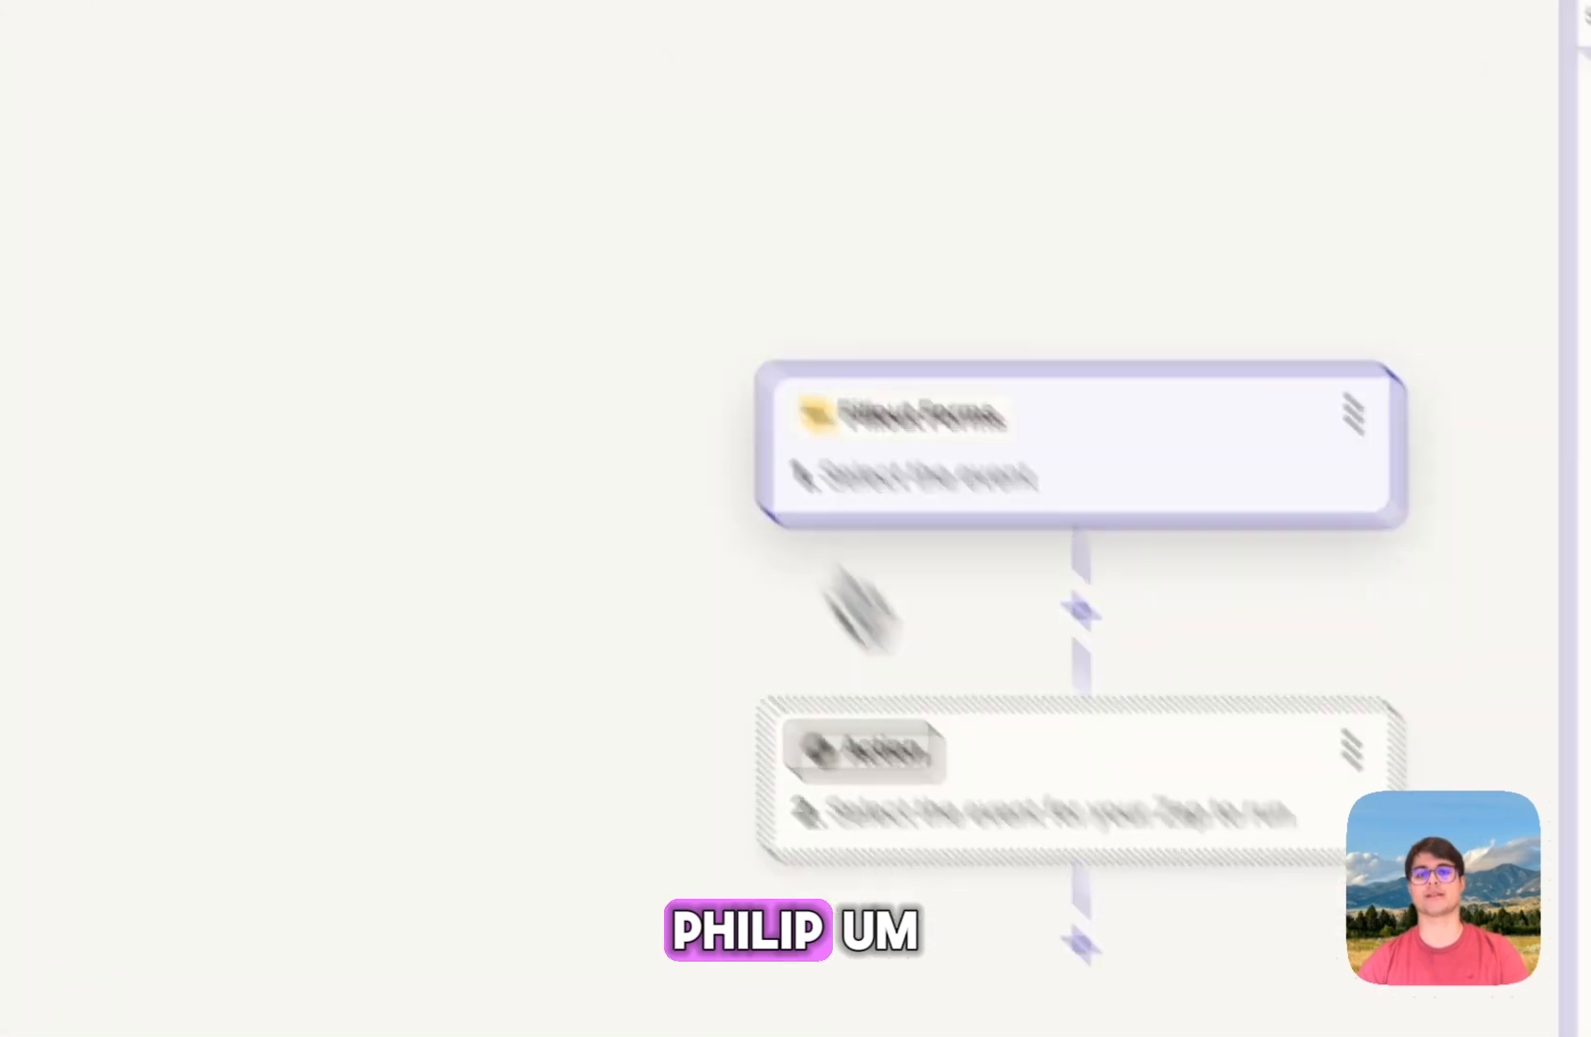
pyautogui.click(1265, 372)
pyautogui.click(408, 555)
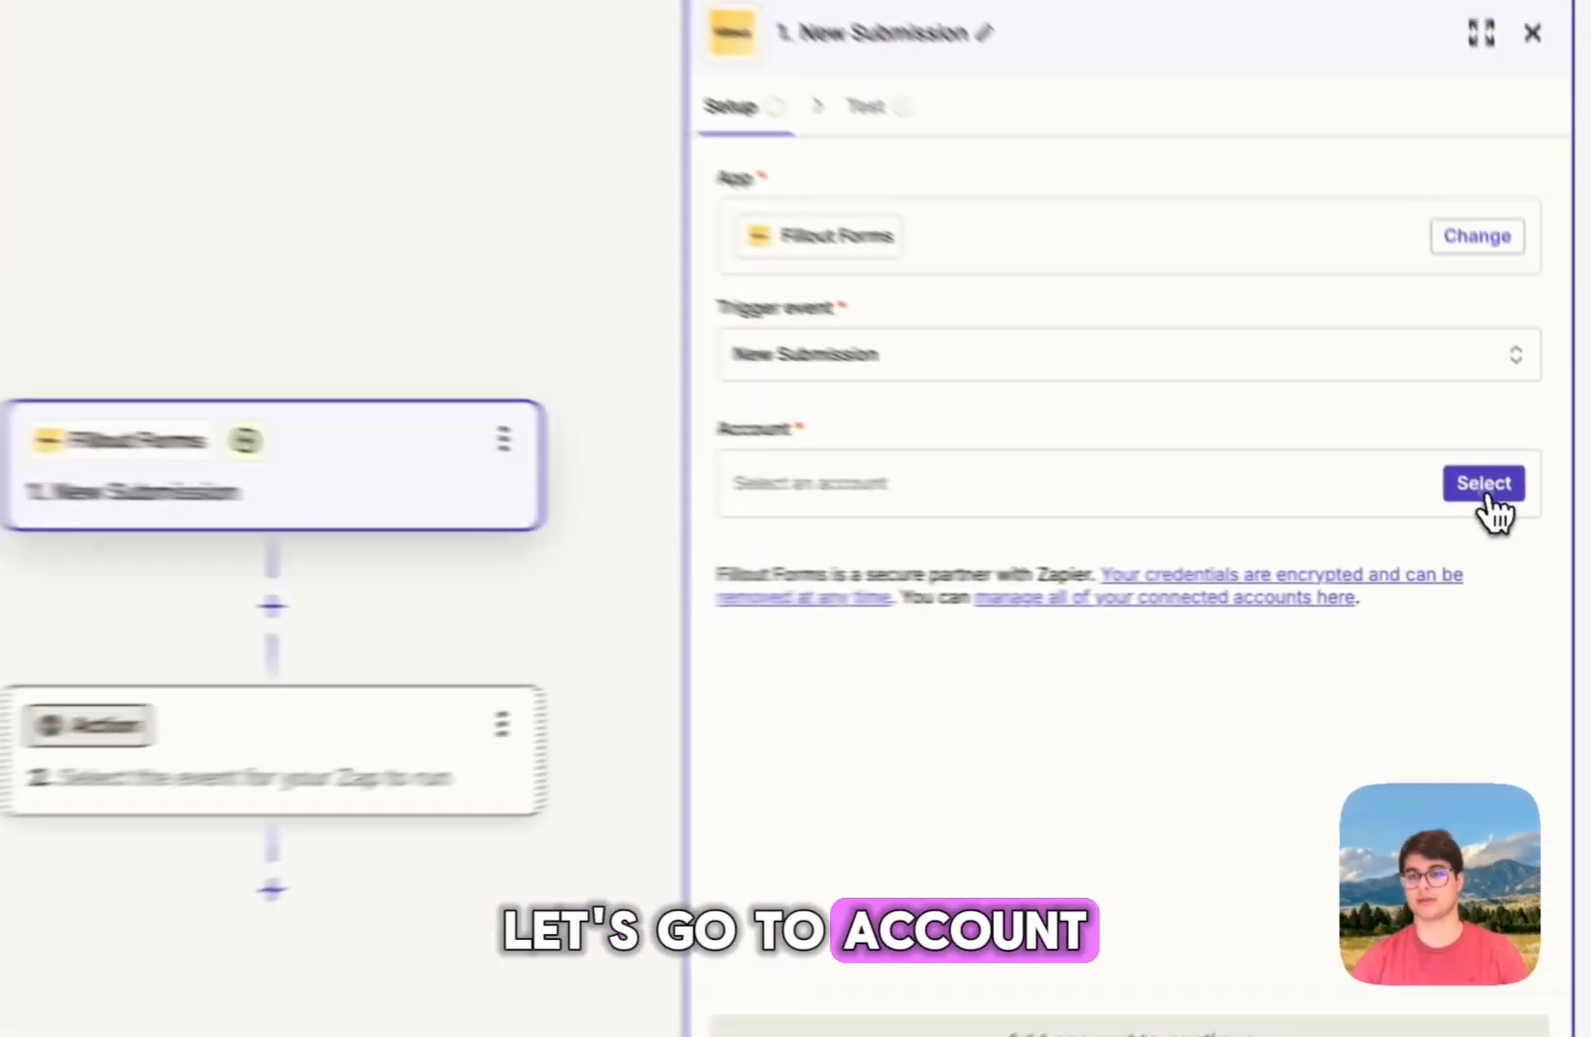
# Step: Connect the second Fillout account and use the Tutorial form as the trigger source
pyautogui.click(1528, 529)
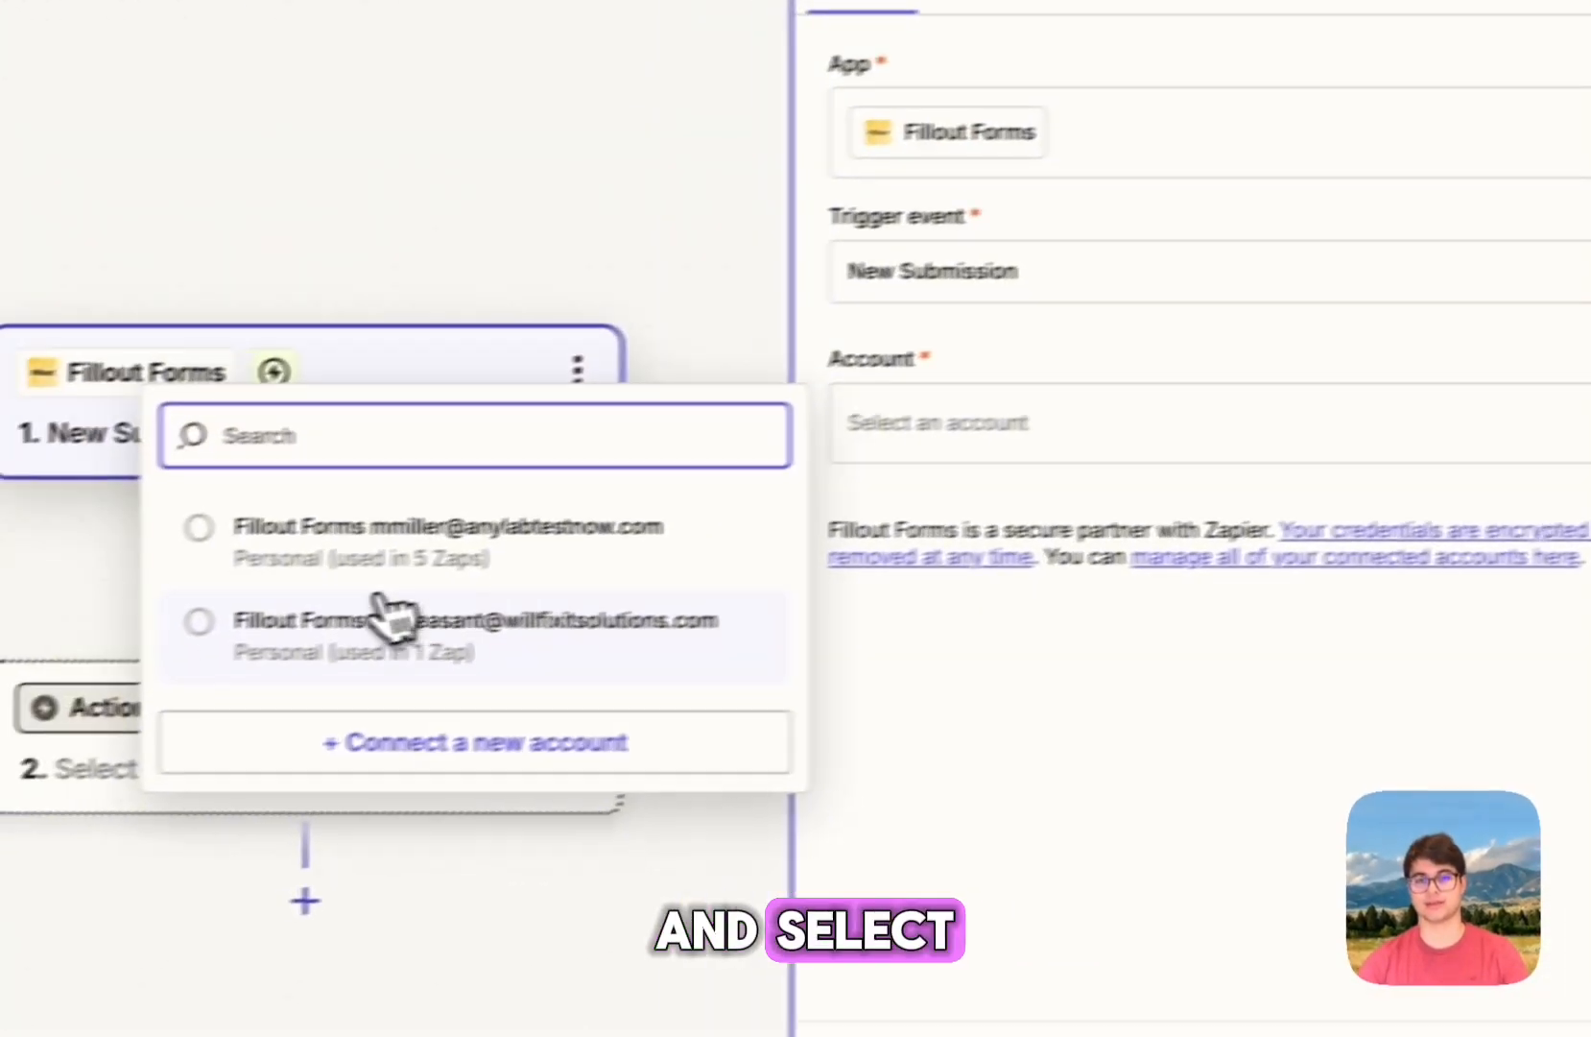
pyautogui.click(397, 622)
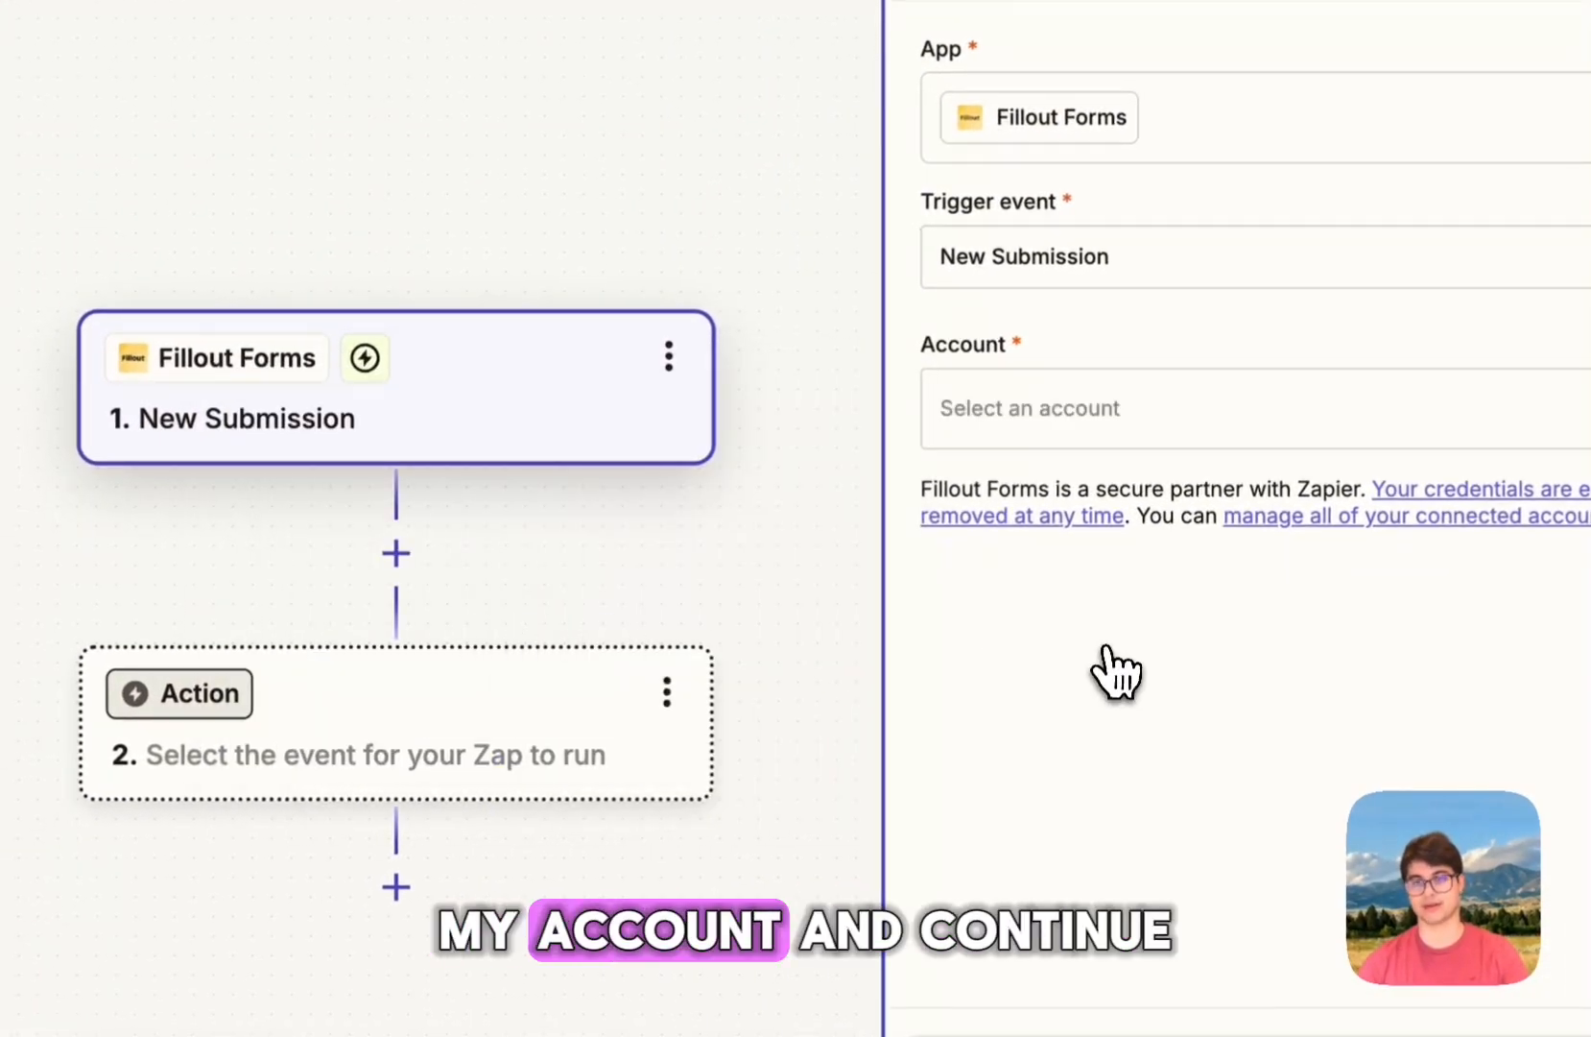
pyautogui.click(817, 892)
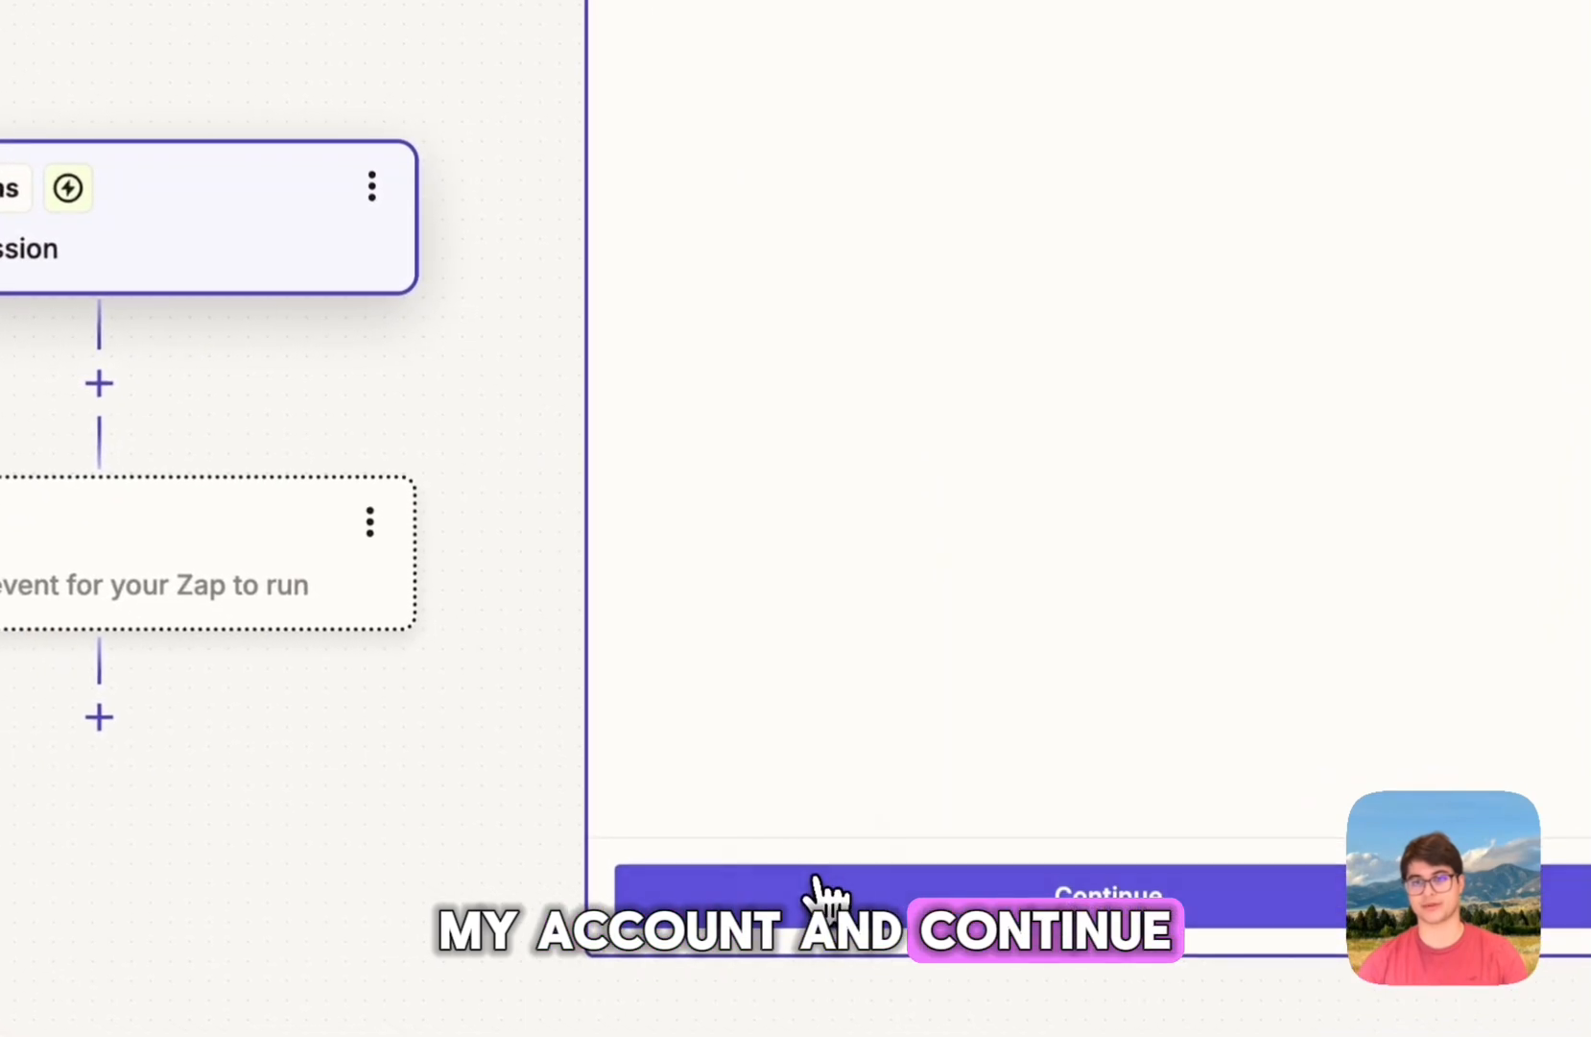
pyautogui.click(739, 444)
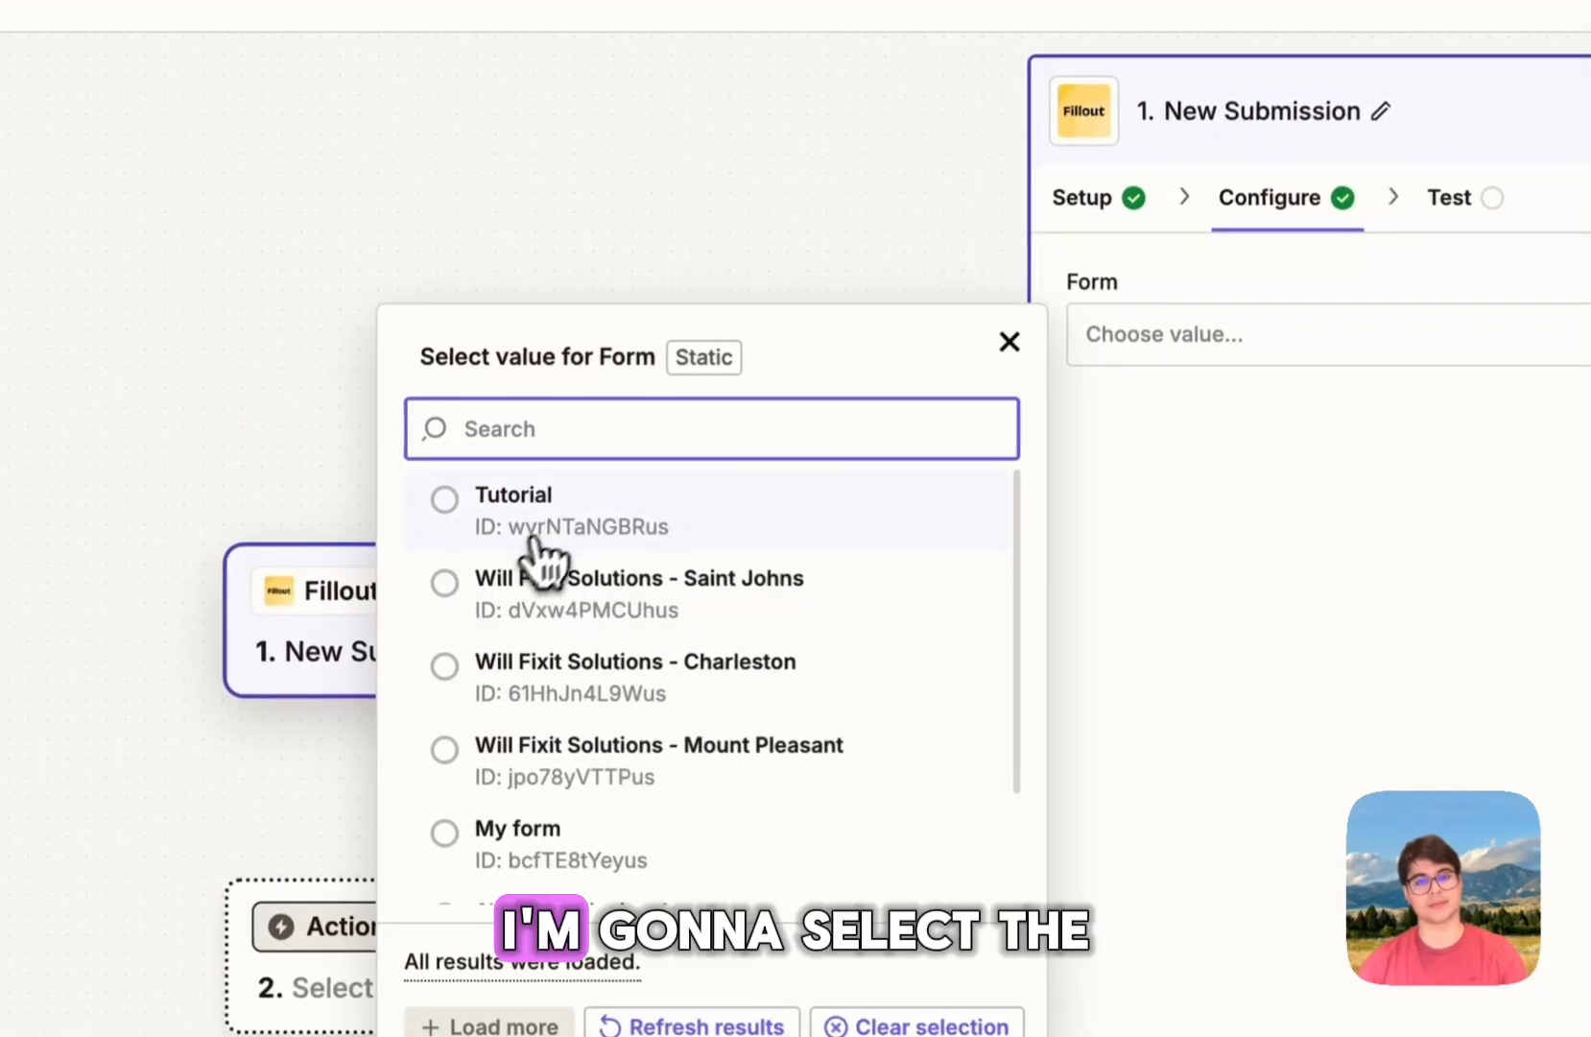
pyautogui.click(471, 528)
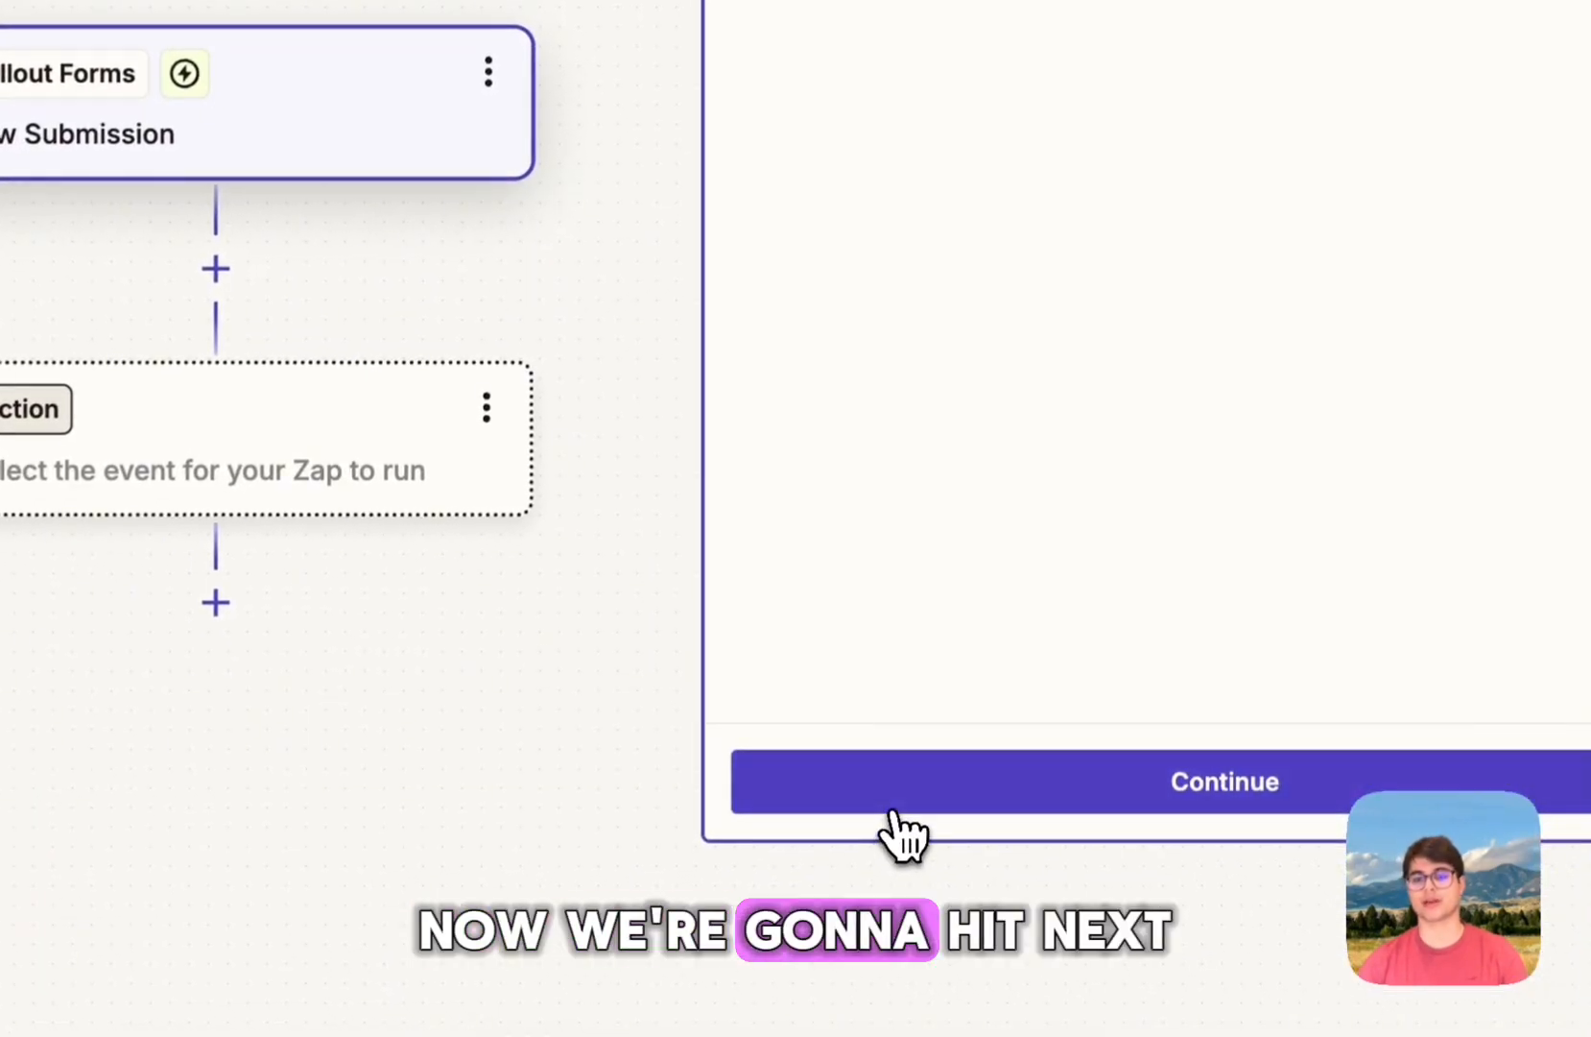
pyautogui.click(894, 795)
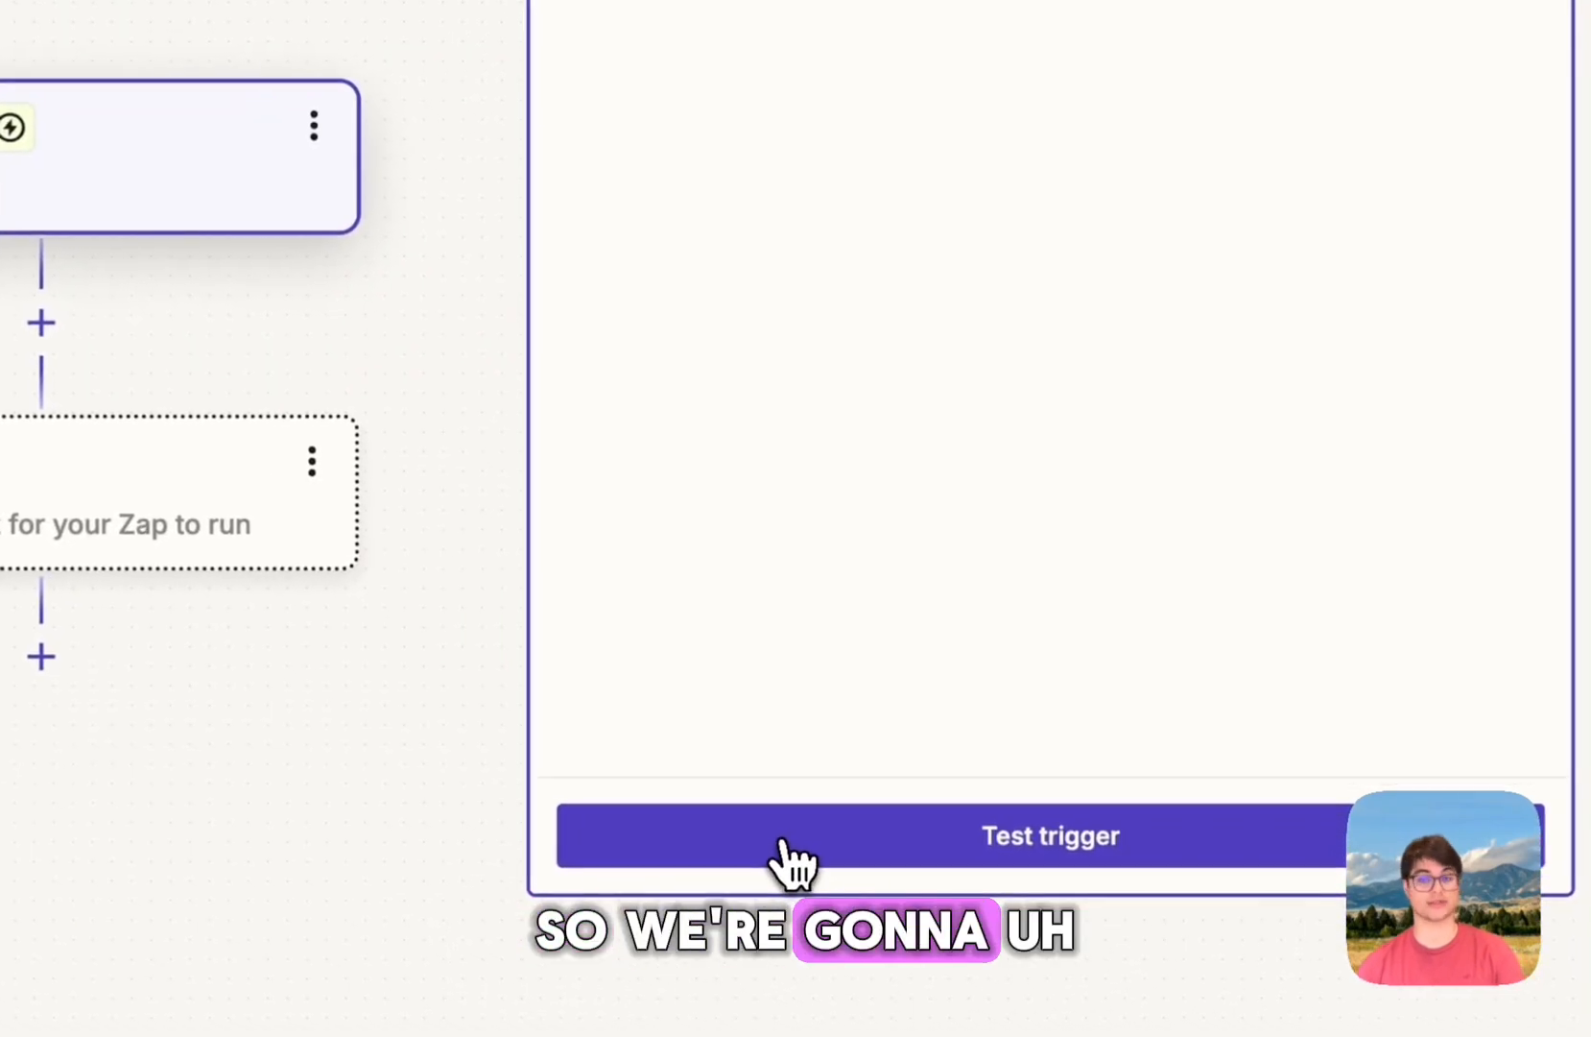
# Step: Test the trigger to pull sample Submission A and open the action-step app picker
pyautogui.click(793, 850)
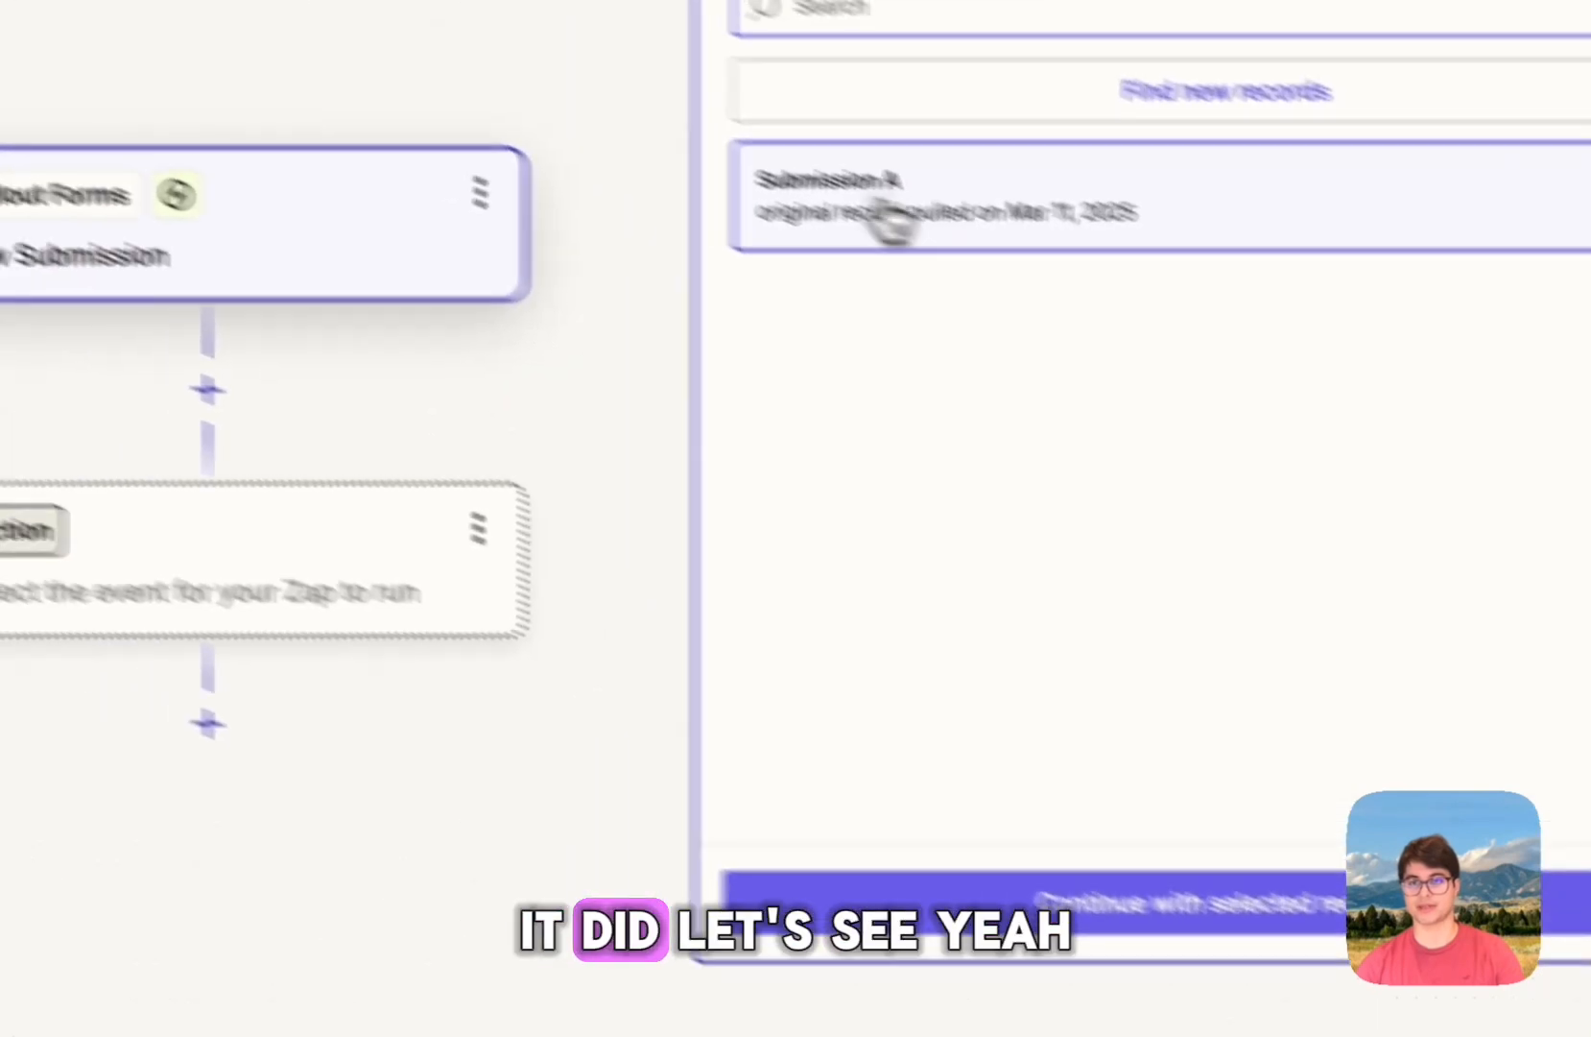
pyautogui.moveTo(887, 207)
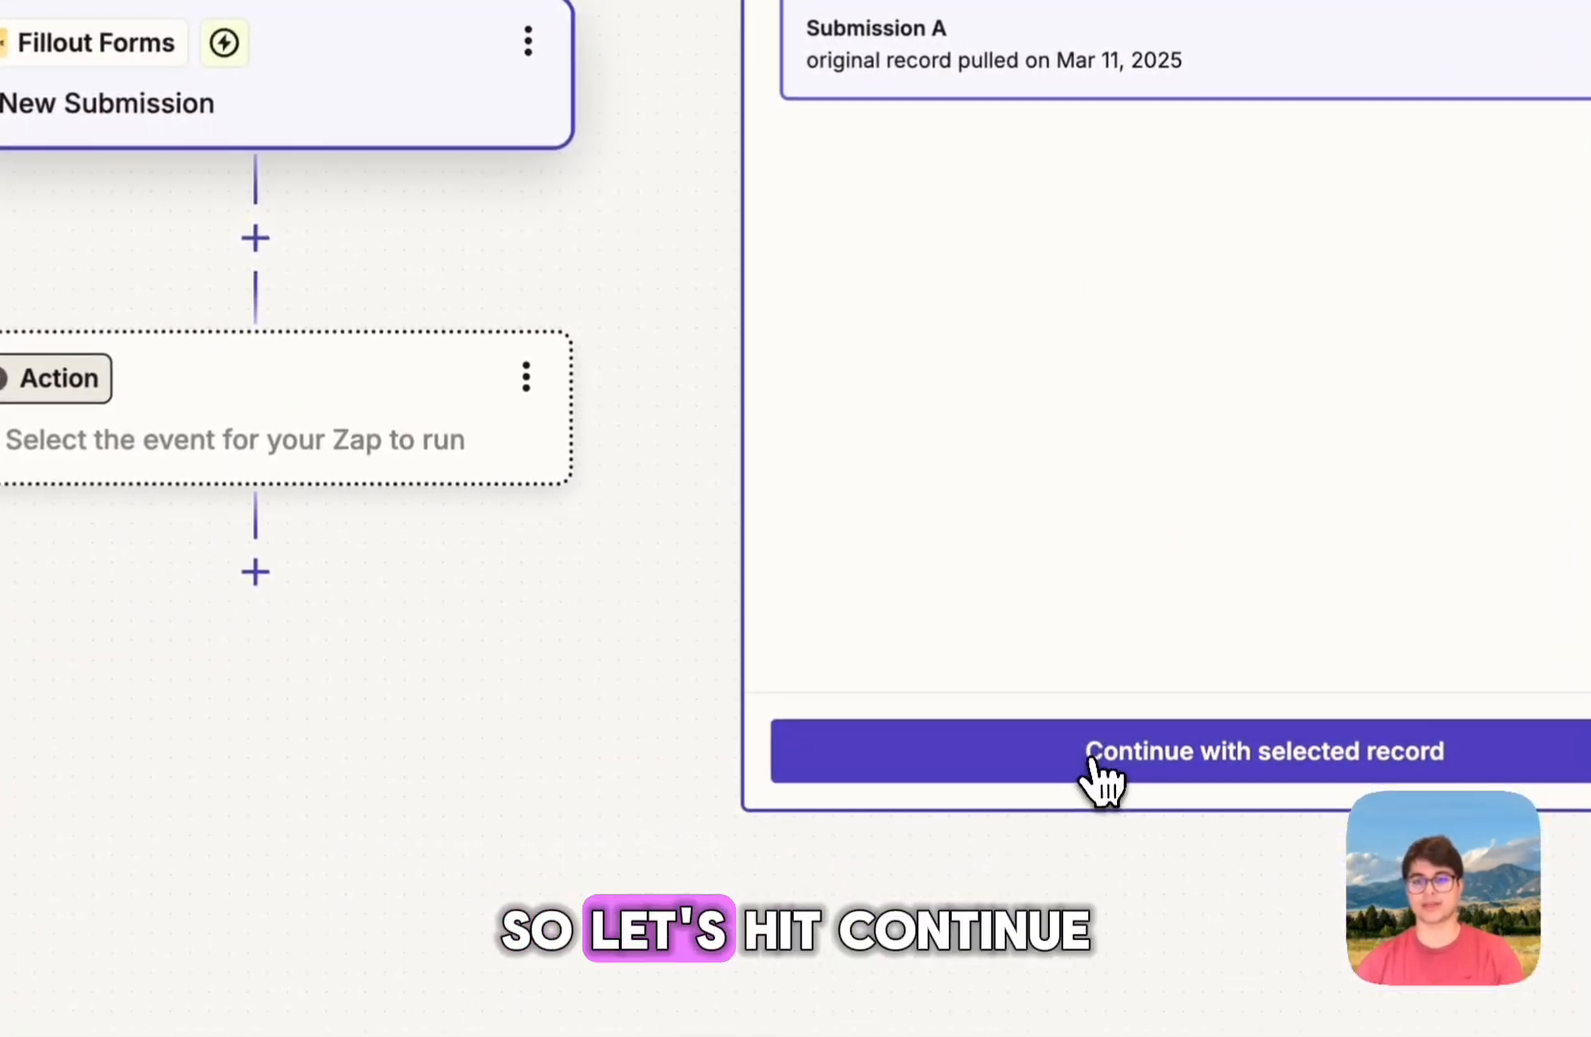
pyautogui.click(1094, 758)
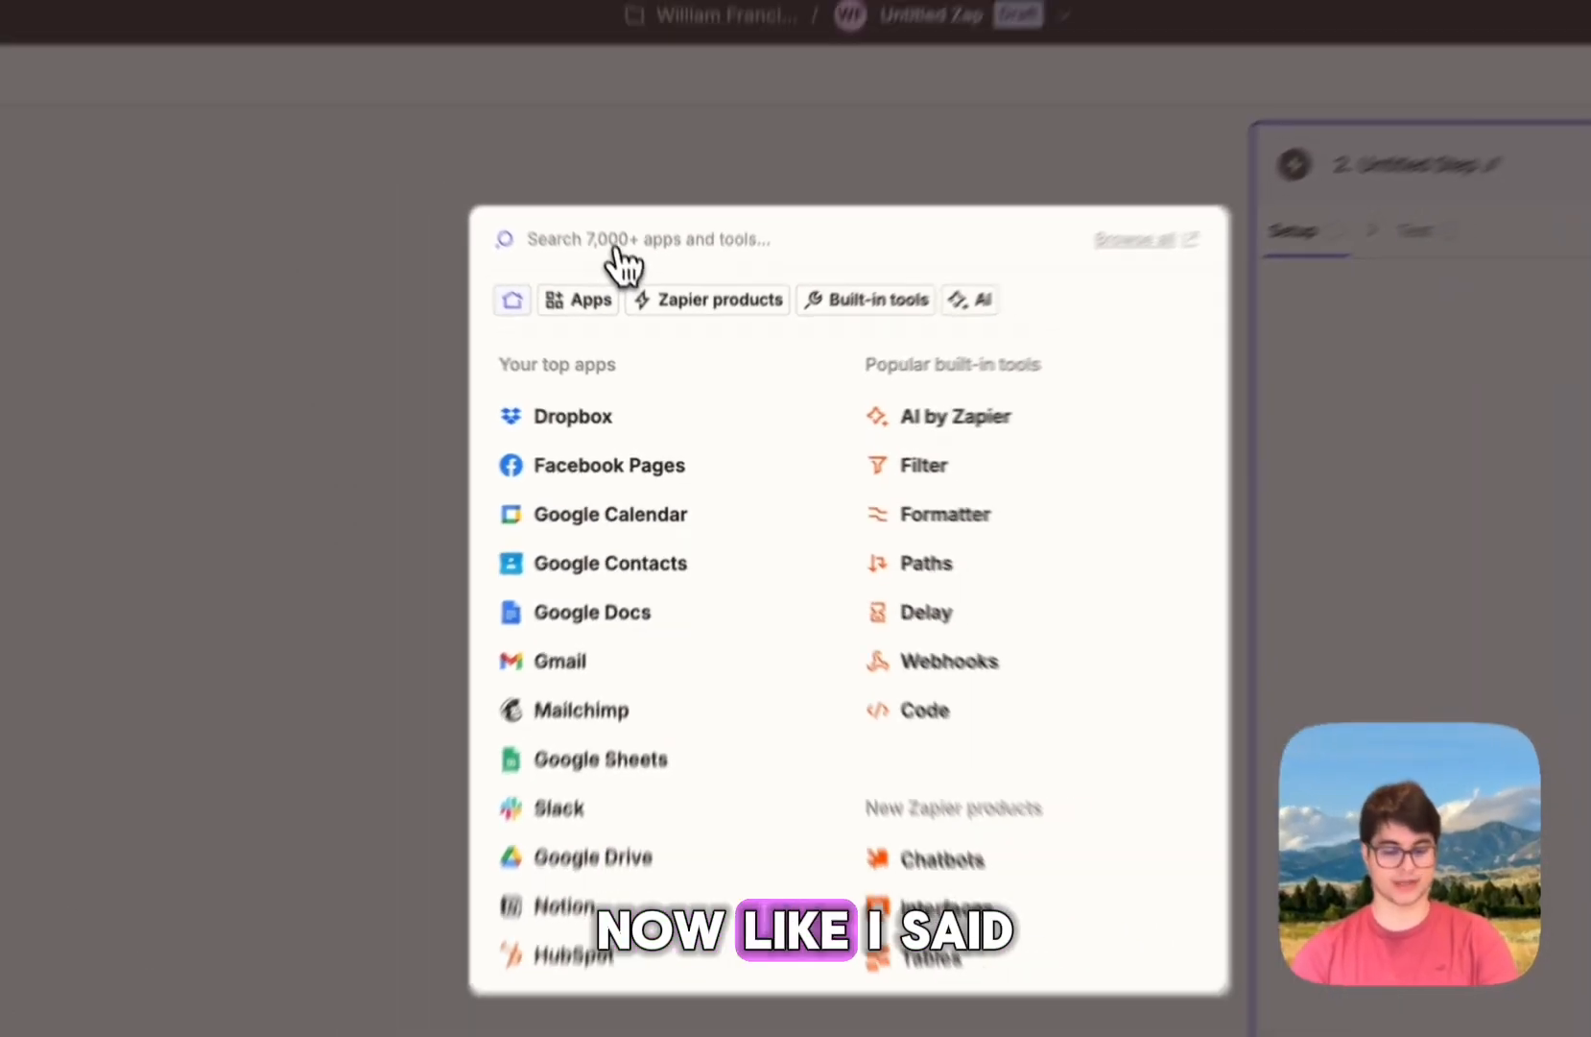
# Step: Search 'helcim' for the action app and consult the prepared JSON request notes
pyautogui.click(595, 172)
pyautogui.write('helcim')
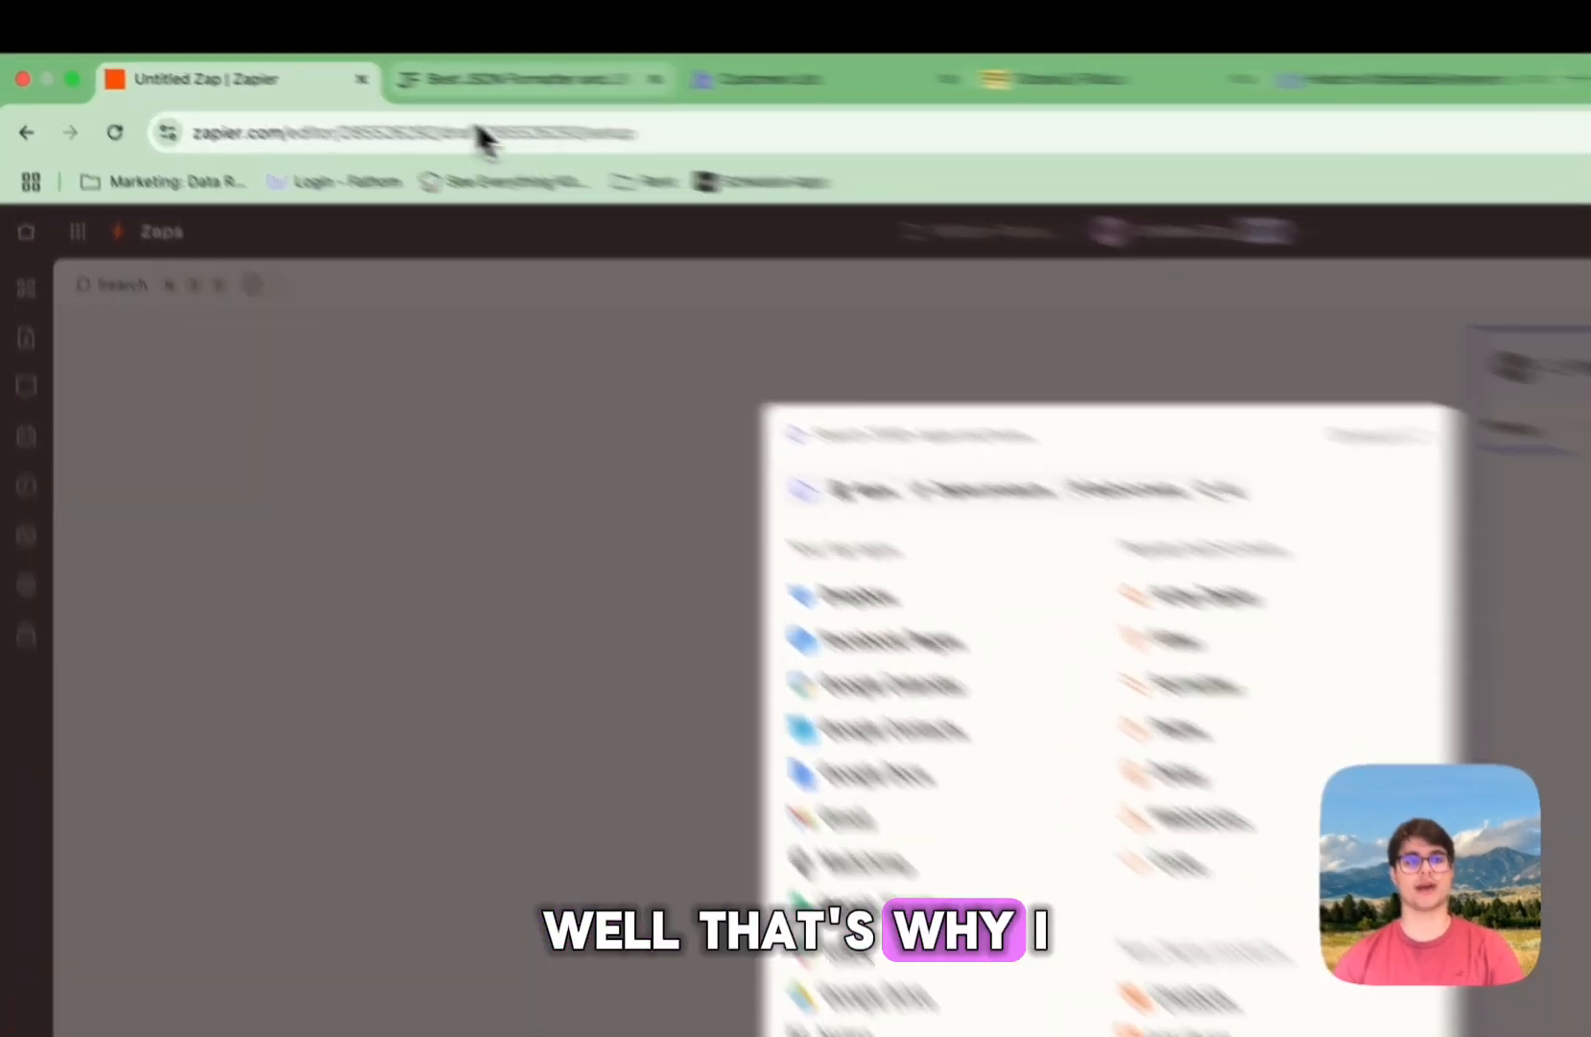
pyautogui.click(350, 57)
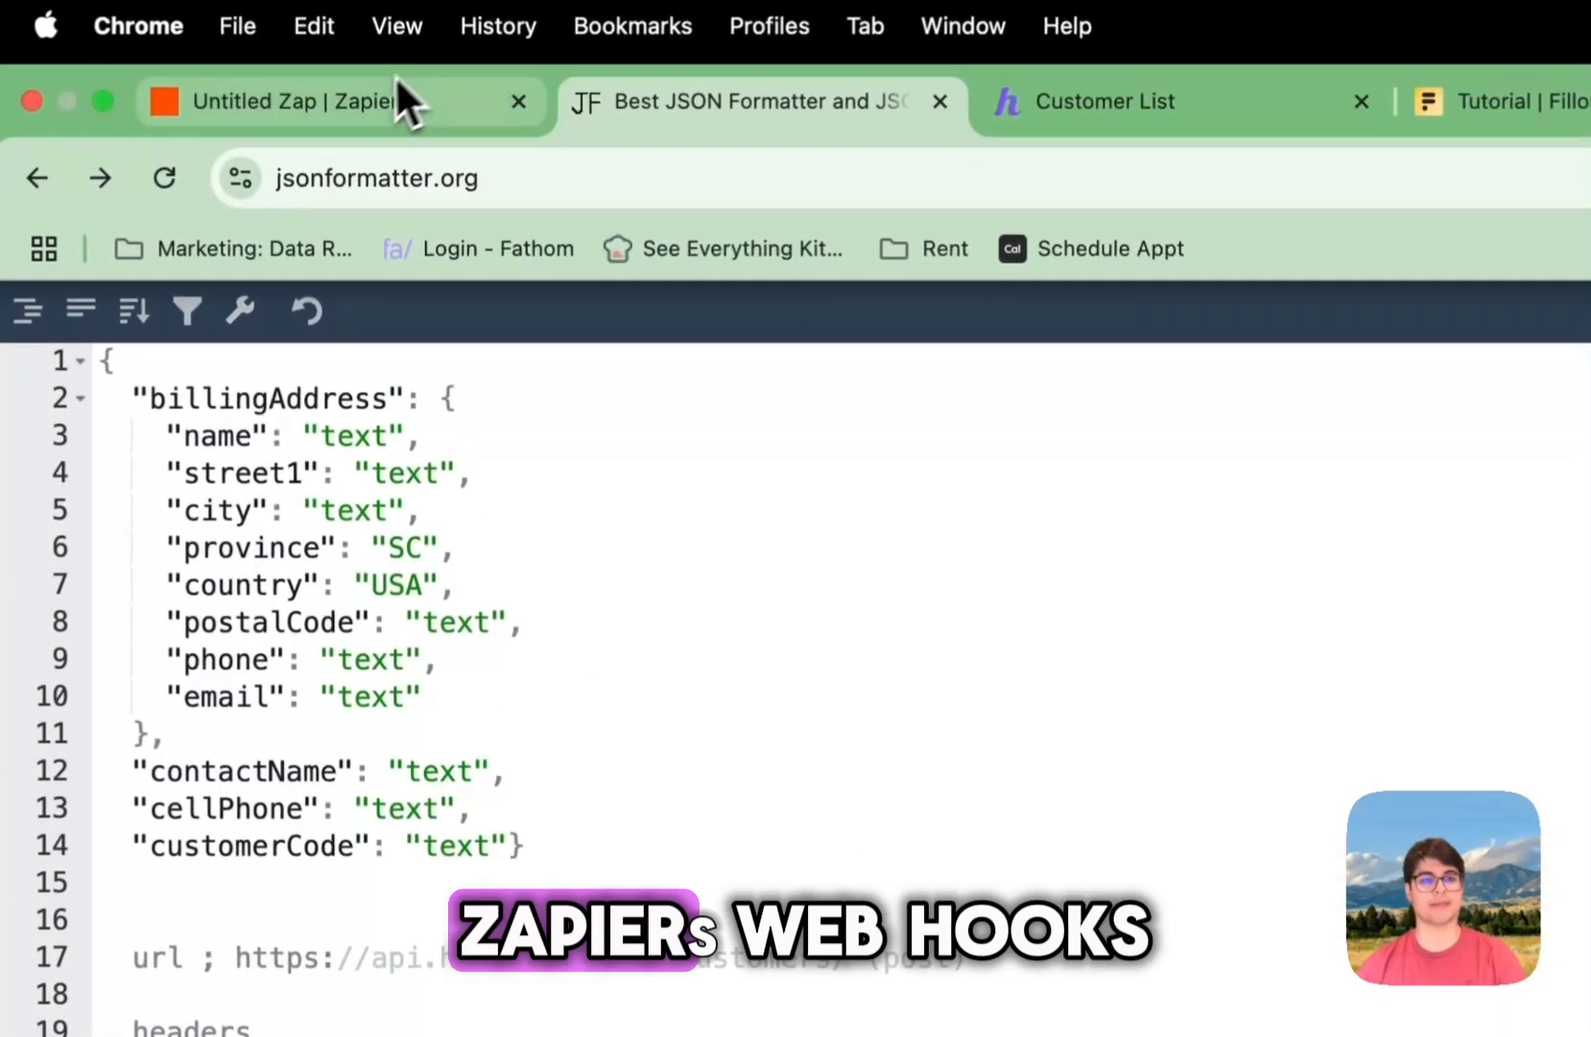
pyautogui.click(404, 77)
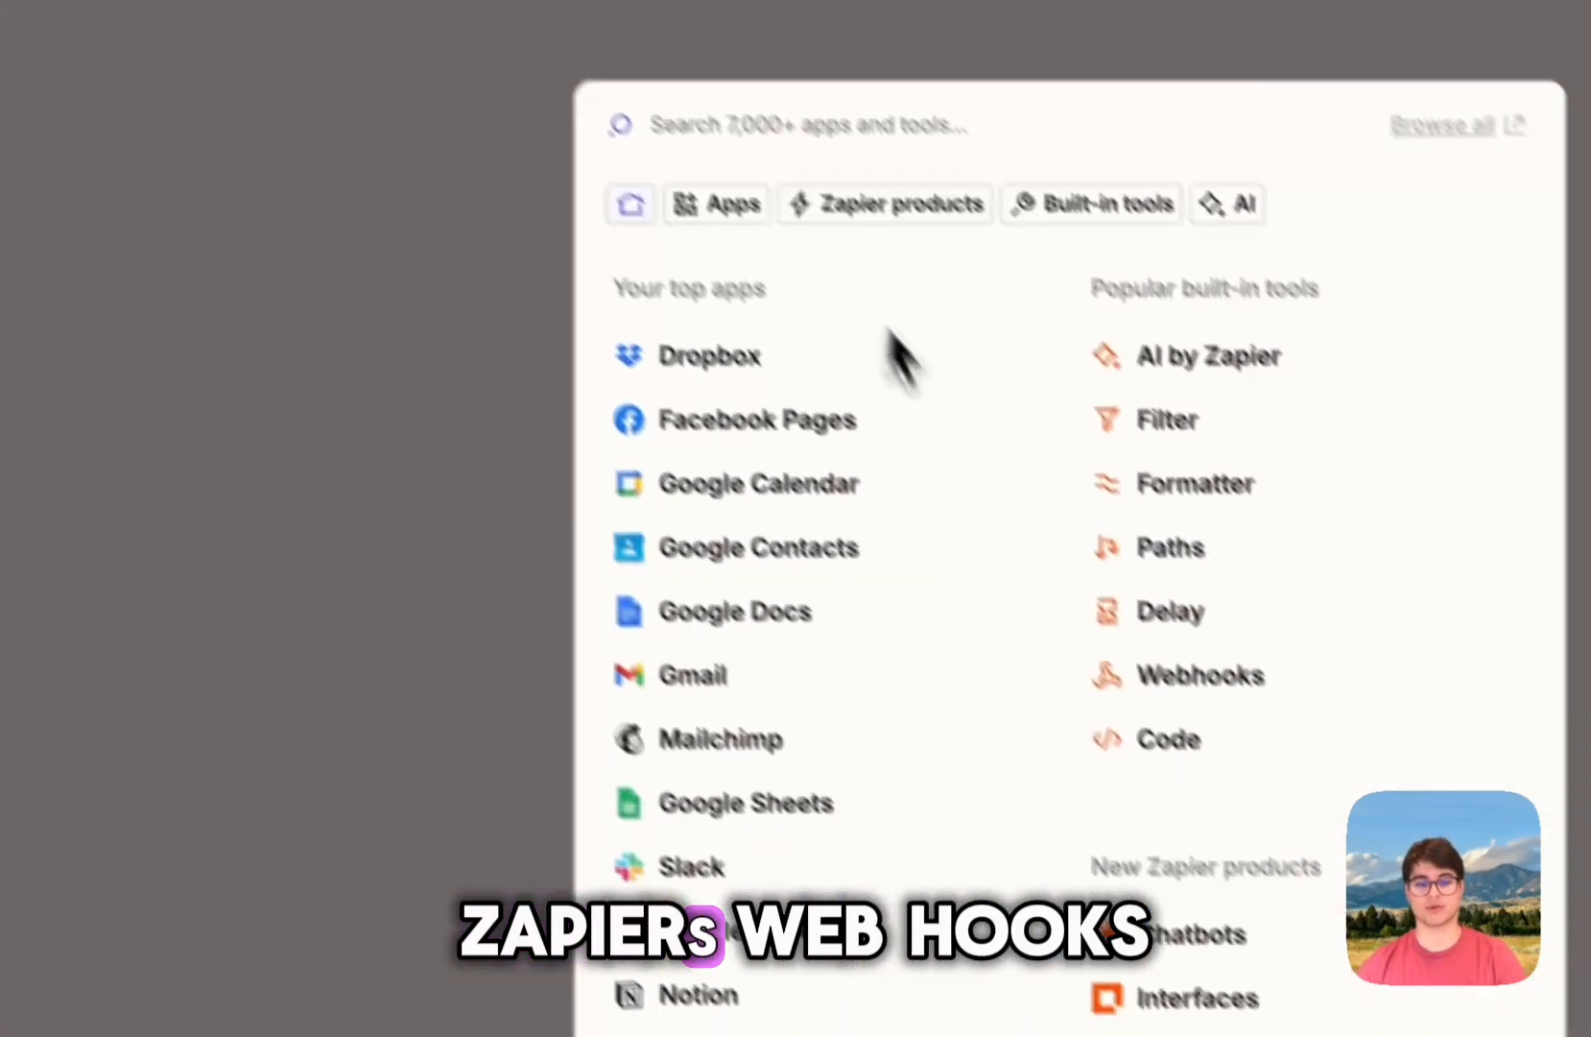
# Step: Search 'webh' and pick Webhooks by Zapier as the action app
pyautogui.write('webh')
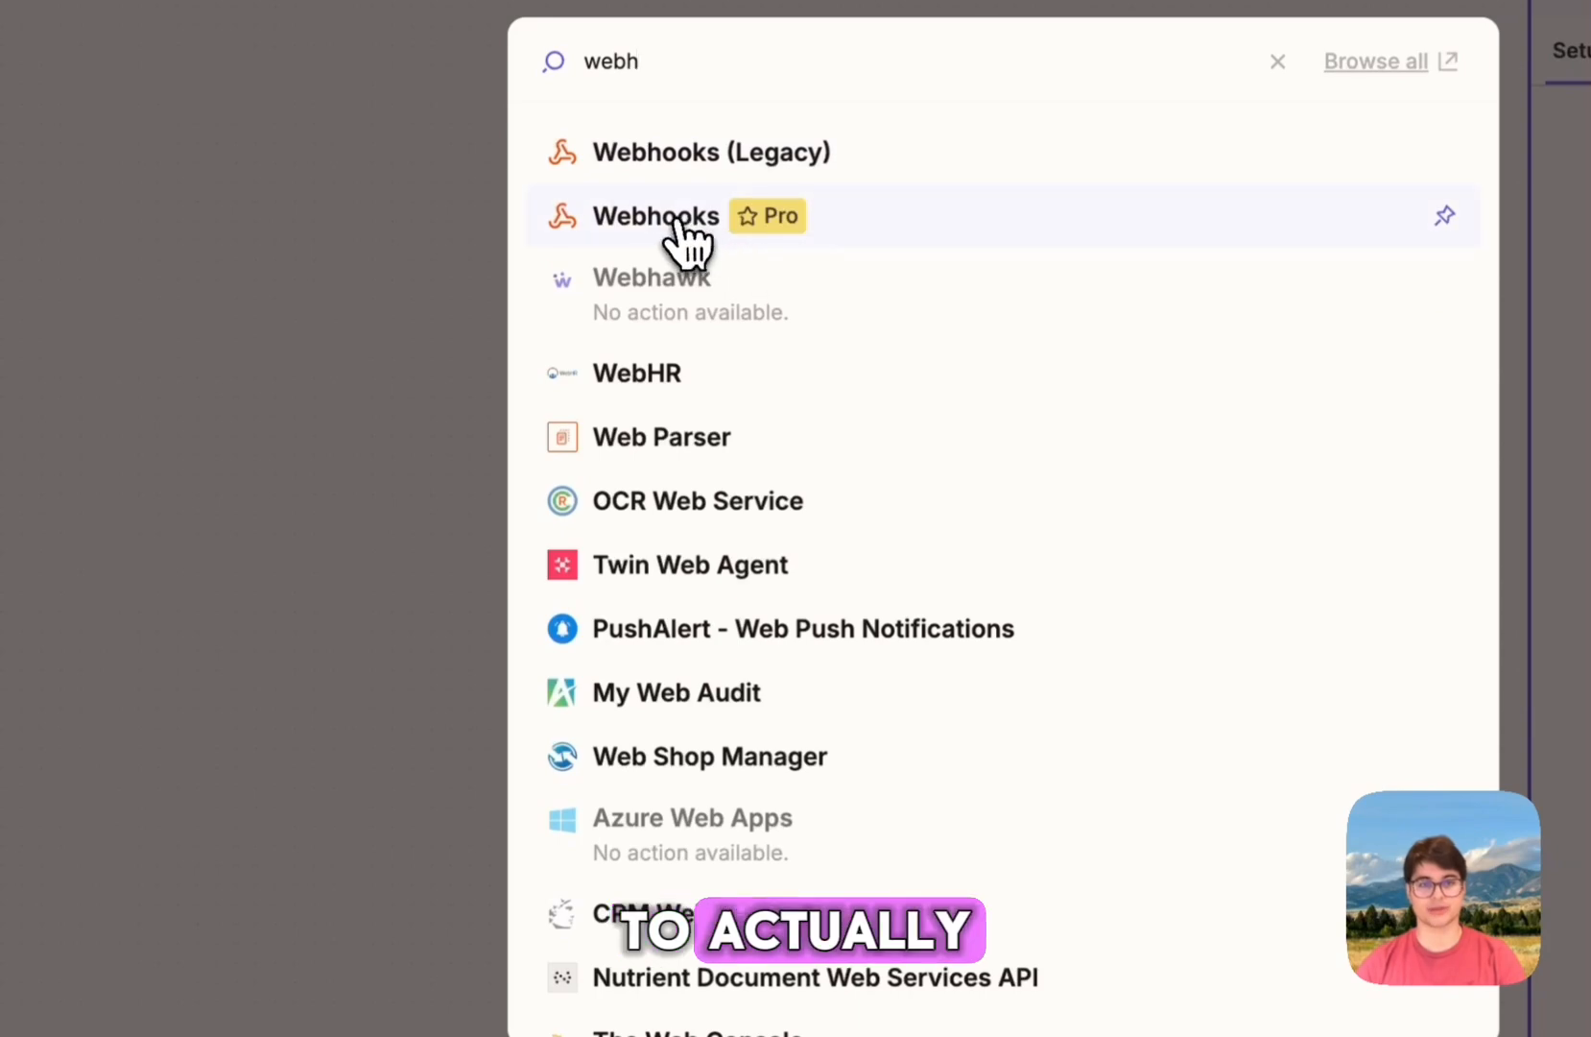
pyautogui.click(700, 207)
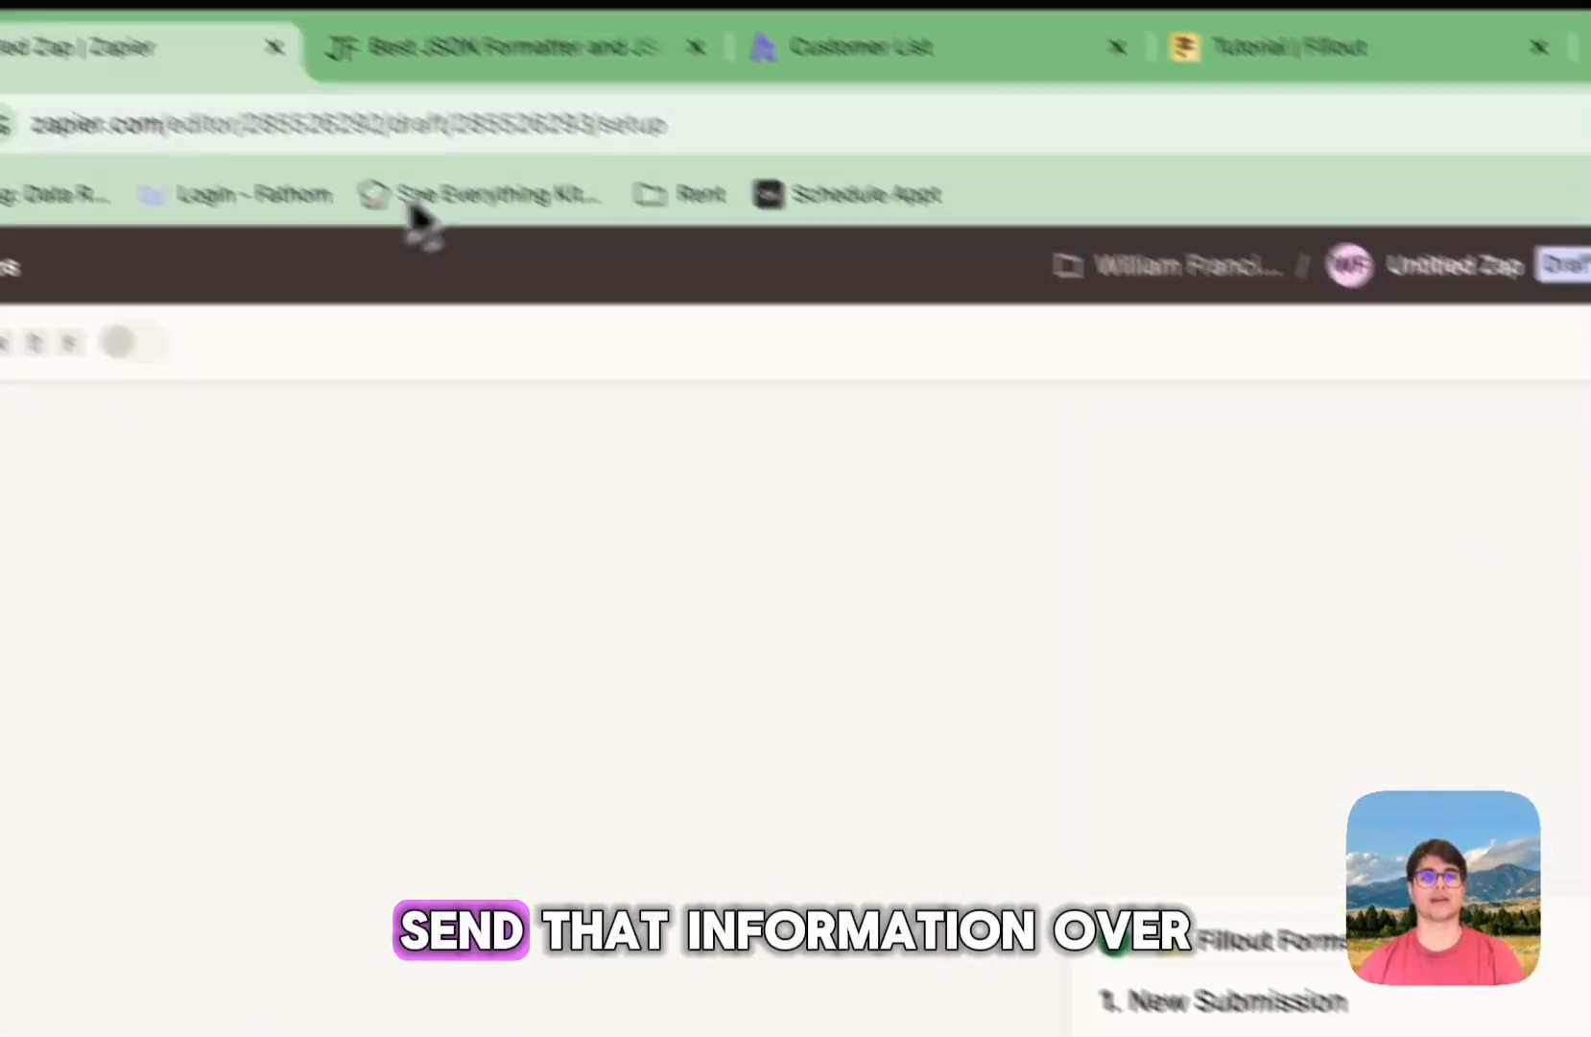
pyautogui.click(423, 58)
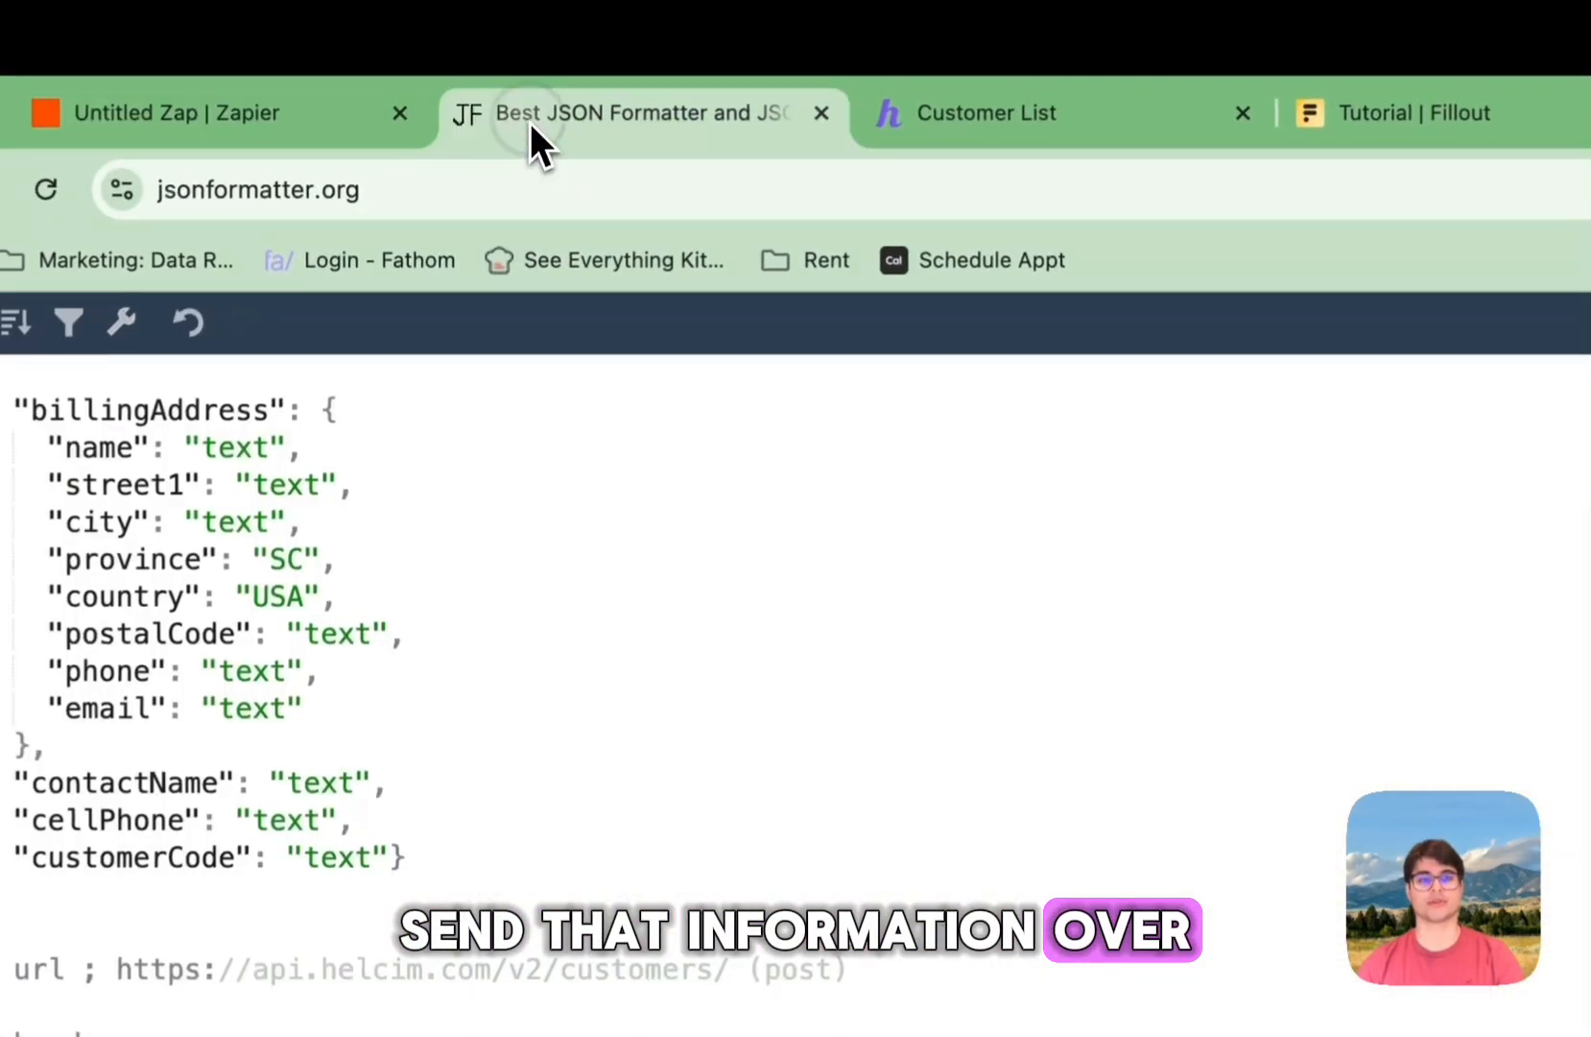
pyautogui.click(922, 58)
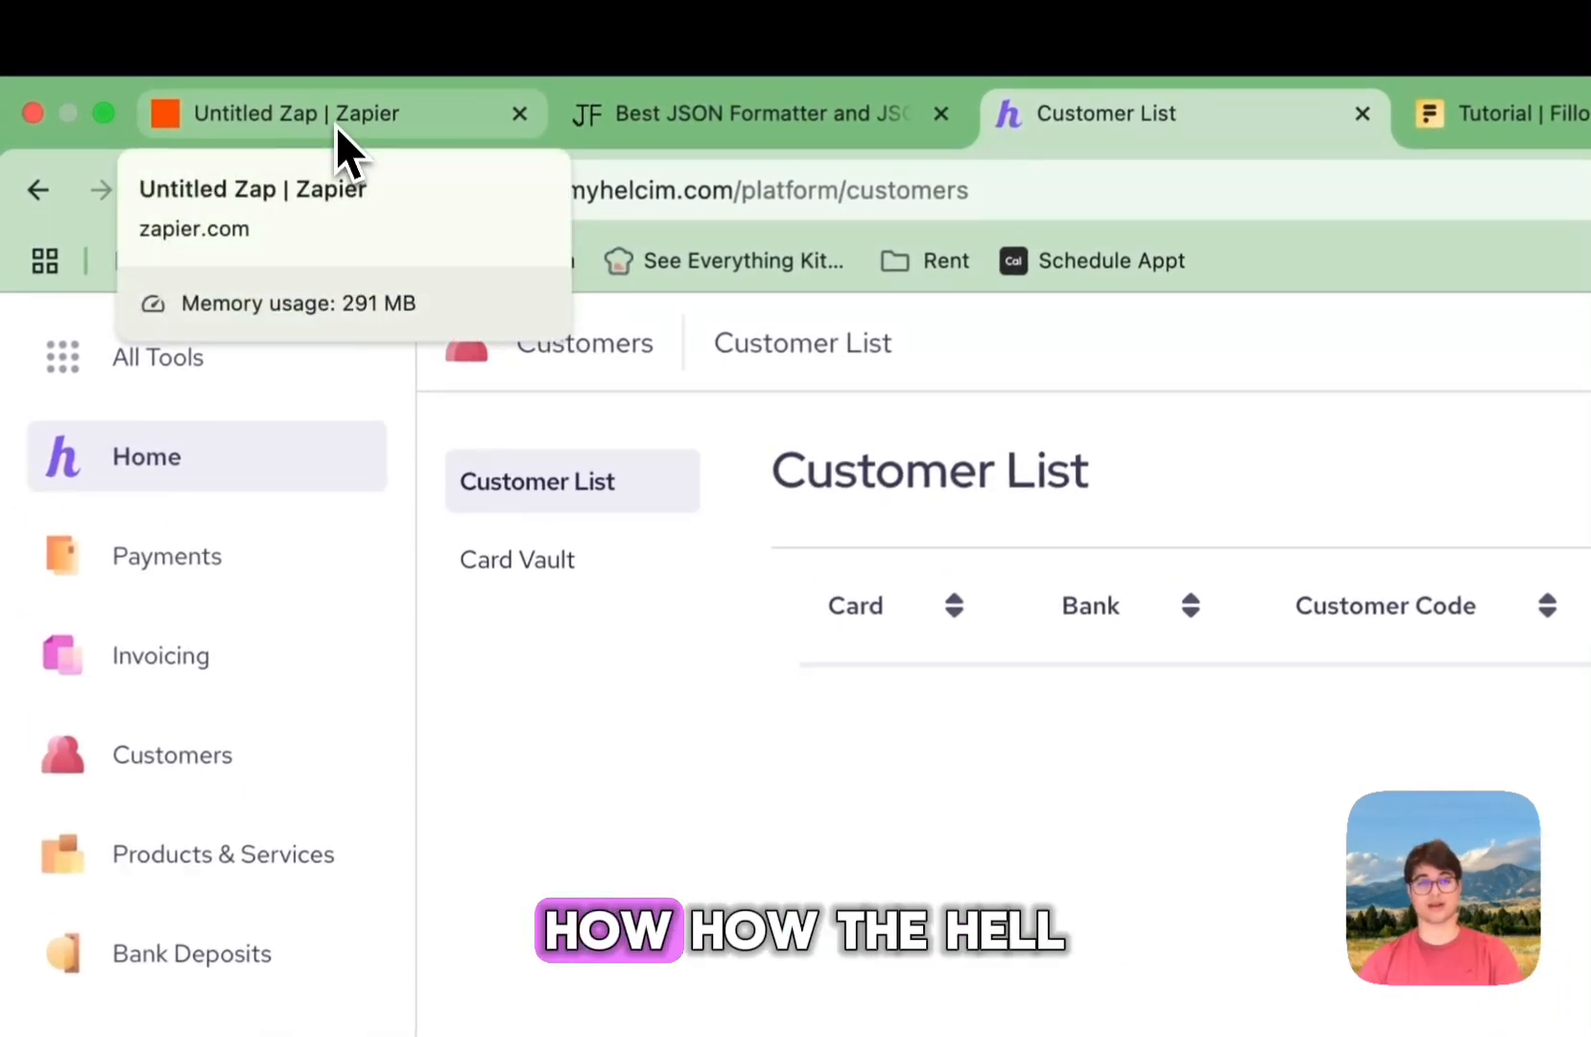
pyautogui.click(334, 125)
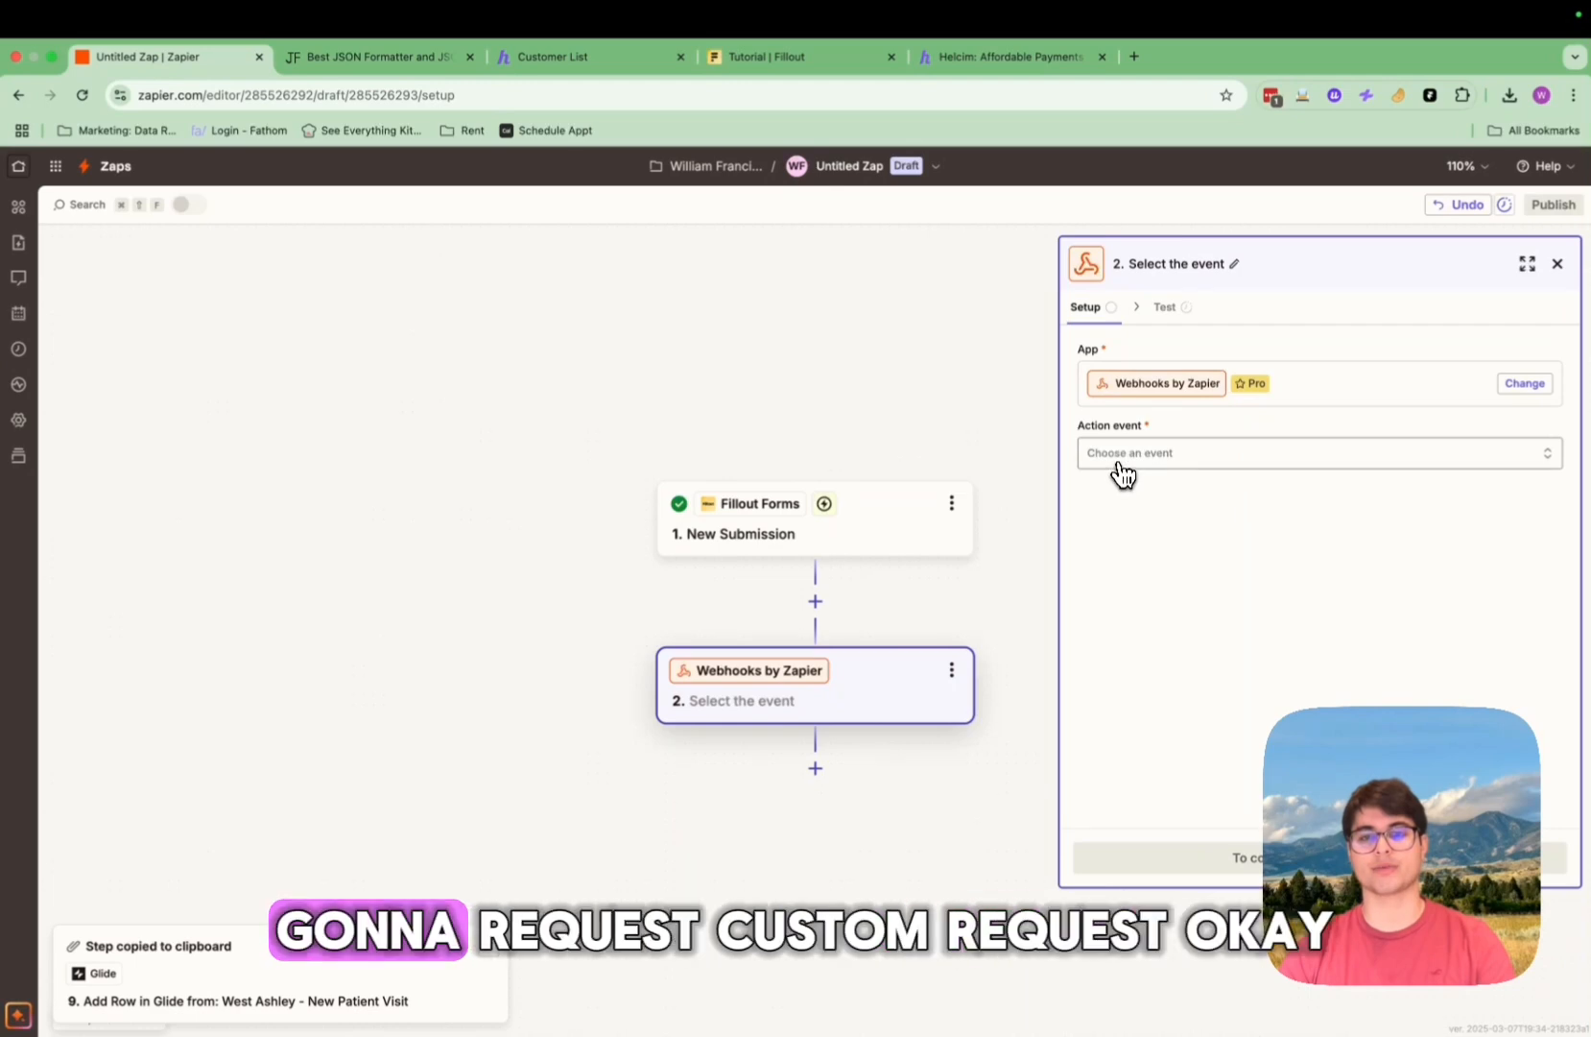
# Step: Choose Custom Request as the Webhooks action event and continue to its configuration form
pyautogui.click(1123, 456)
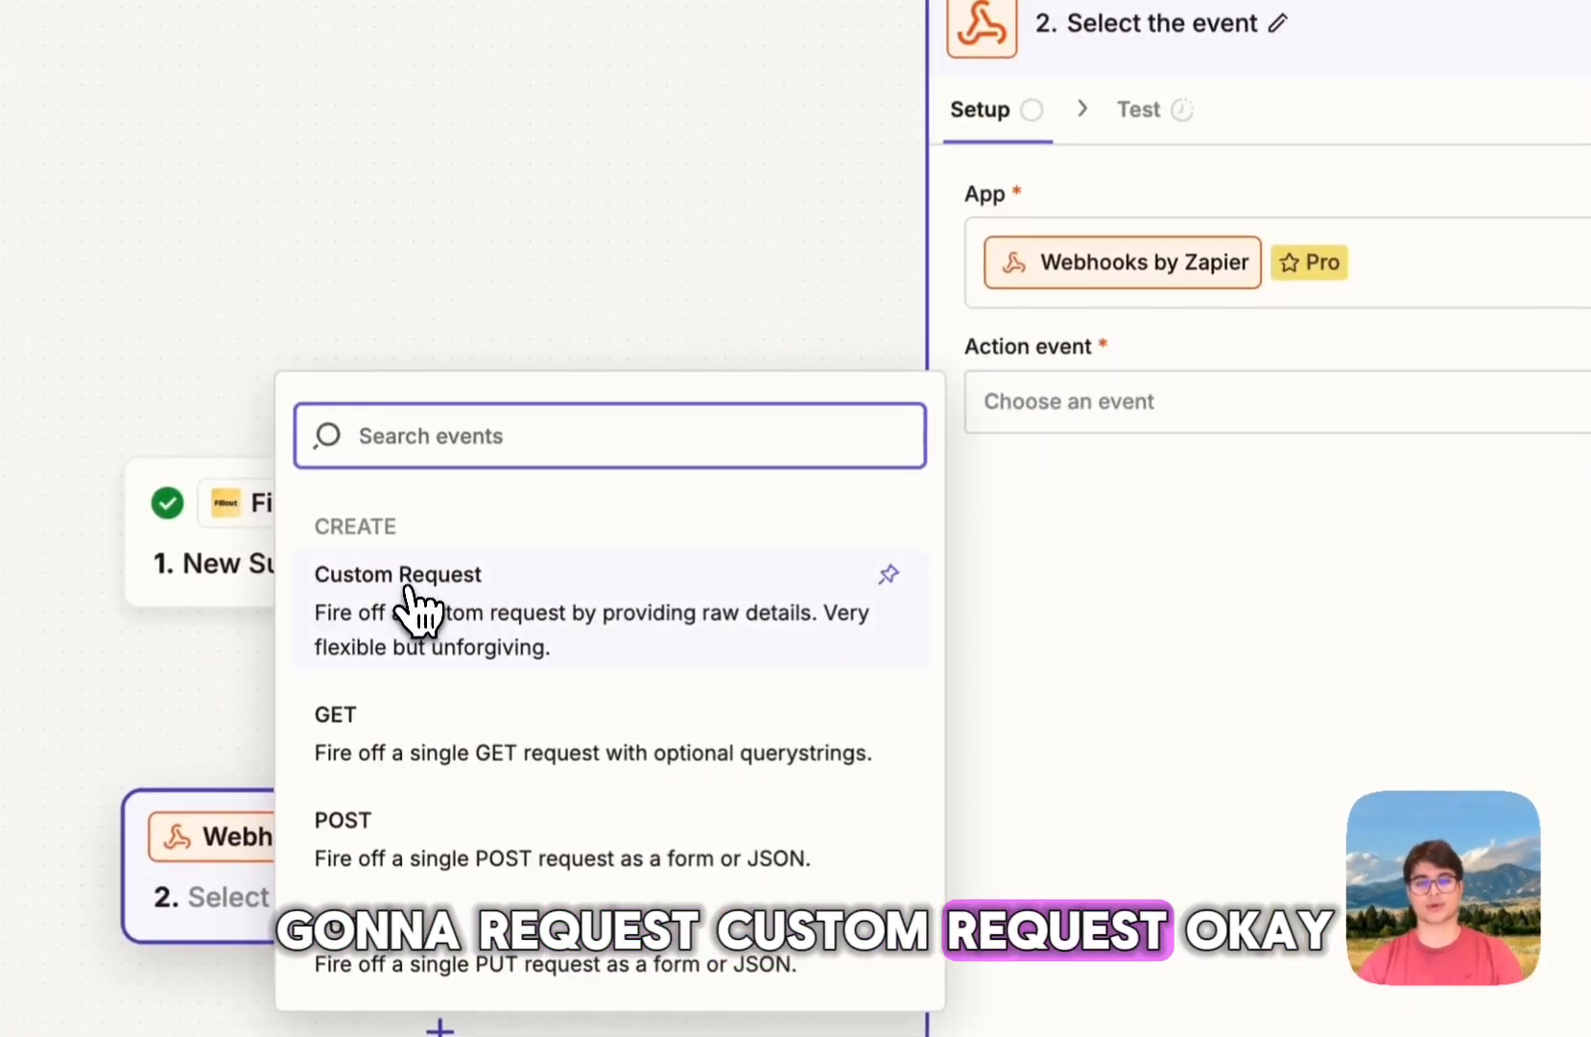
pyautogui.click(414, 615)
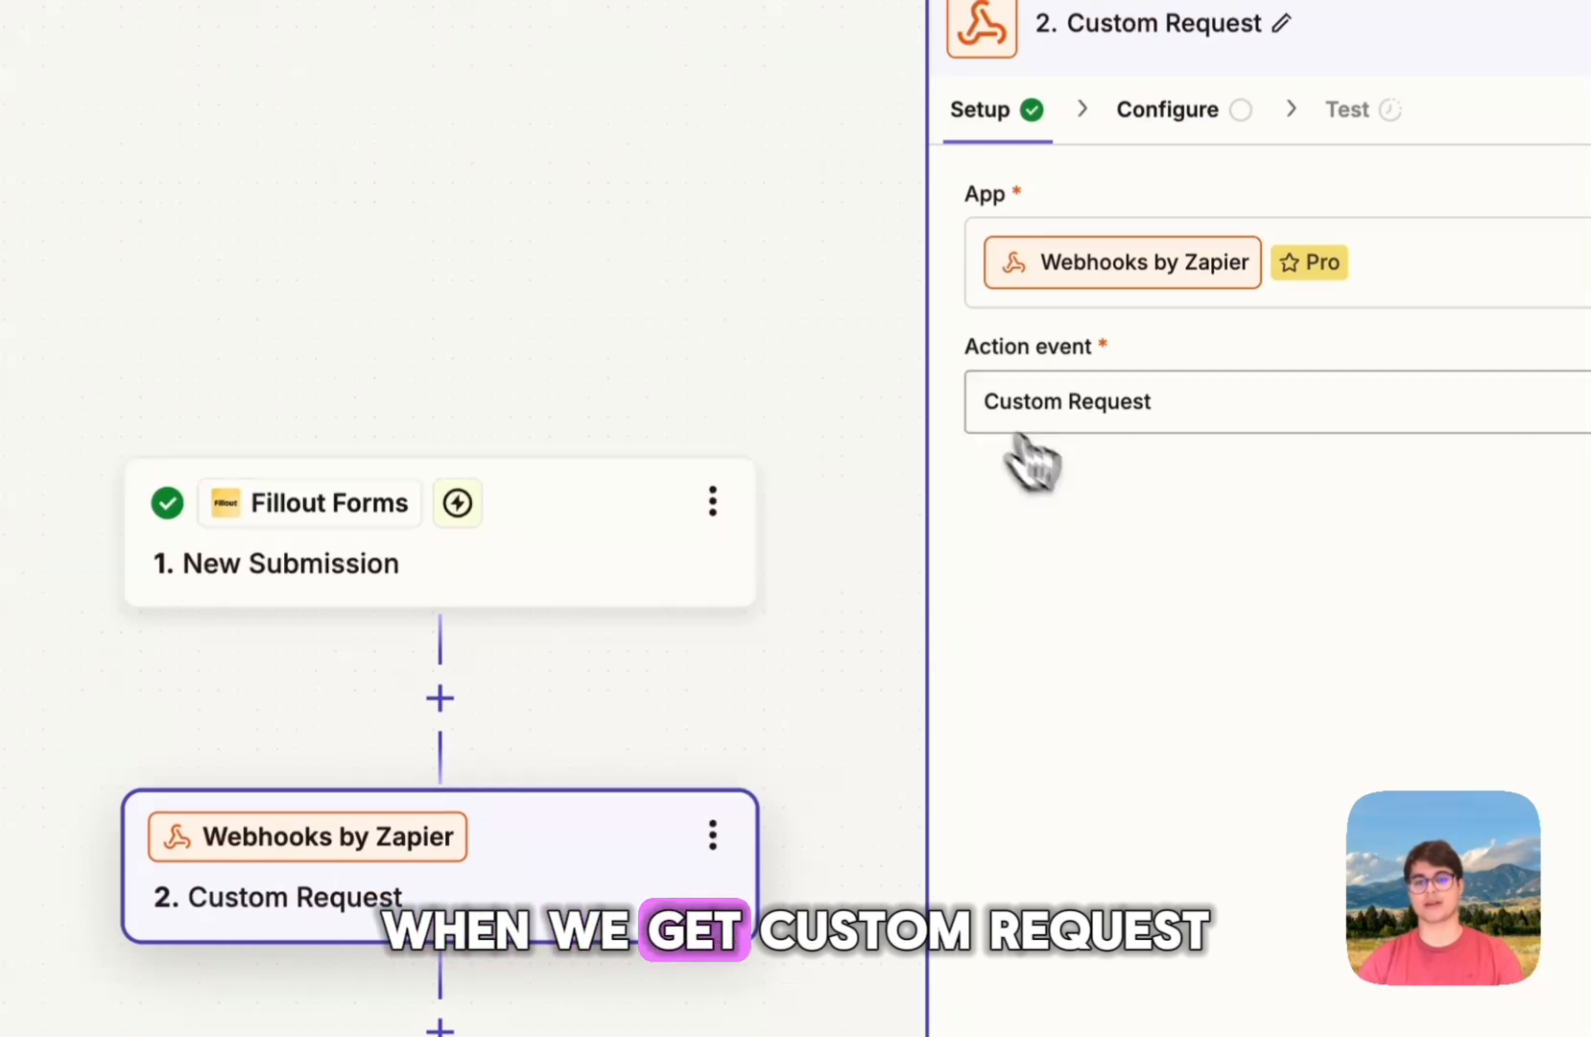
pyautogui.click(789, 841)
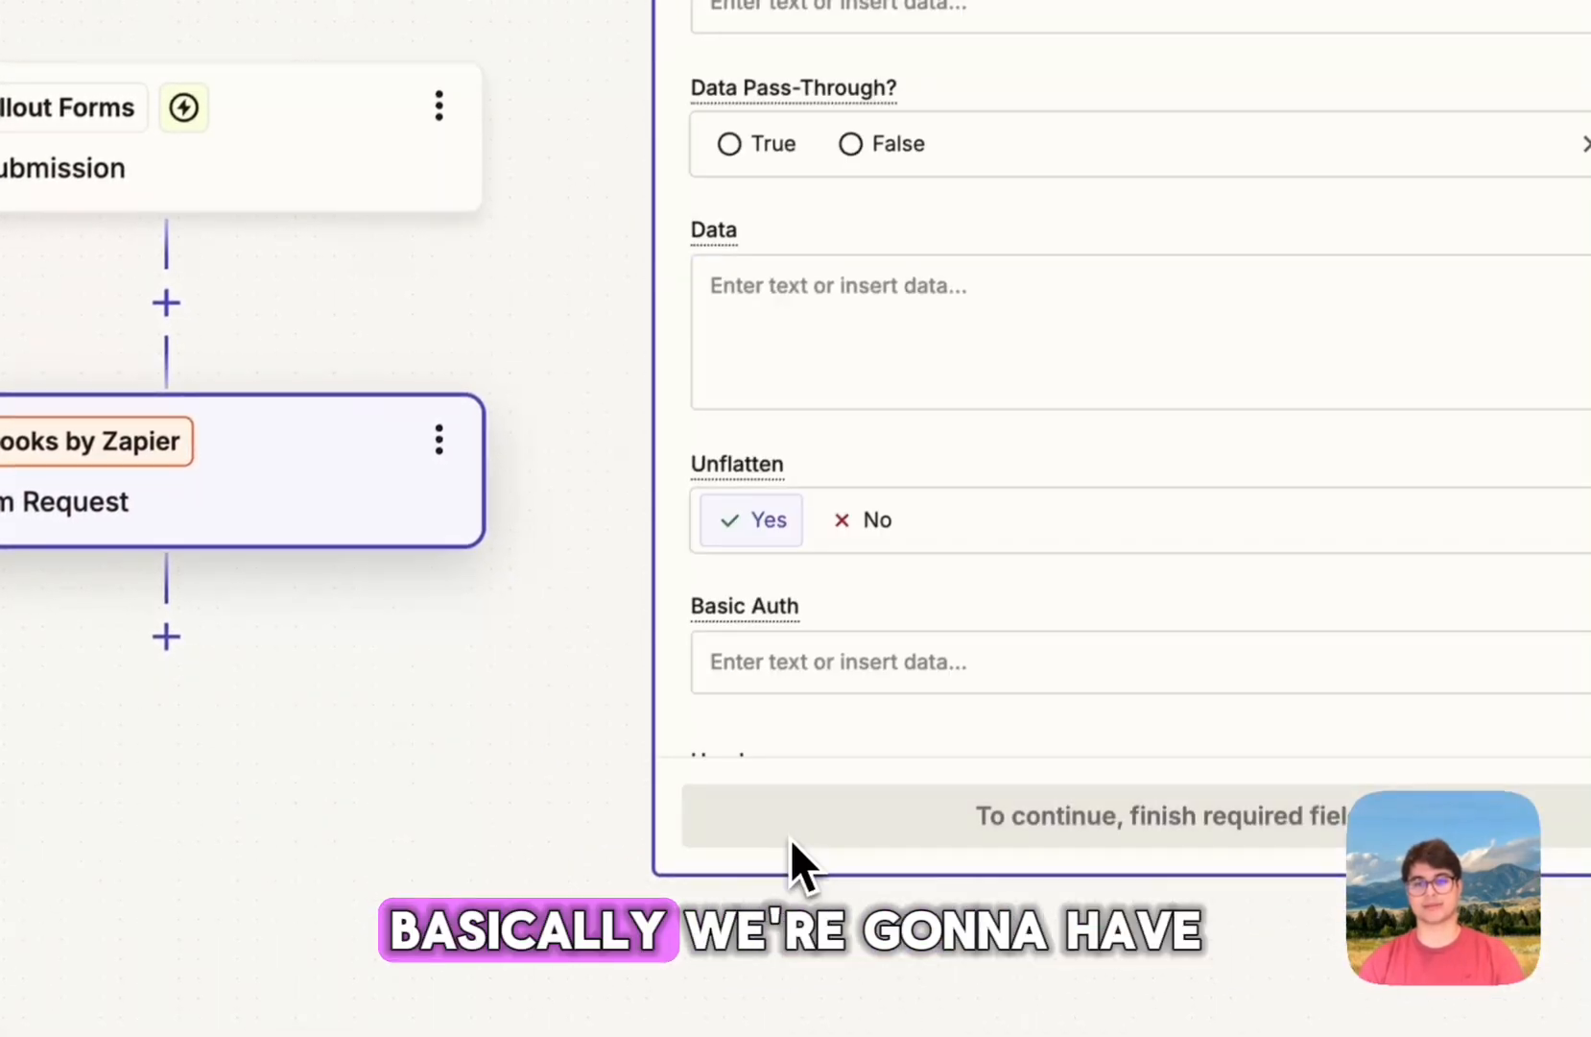
pyautogui.scroll(-3, 927, 309)
pyautogui.scroll(3, 963, 319)
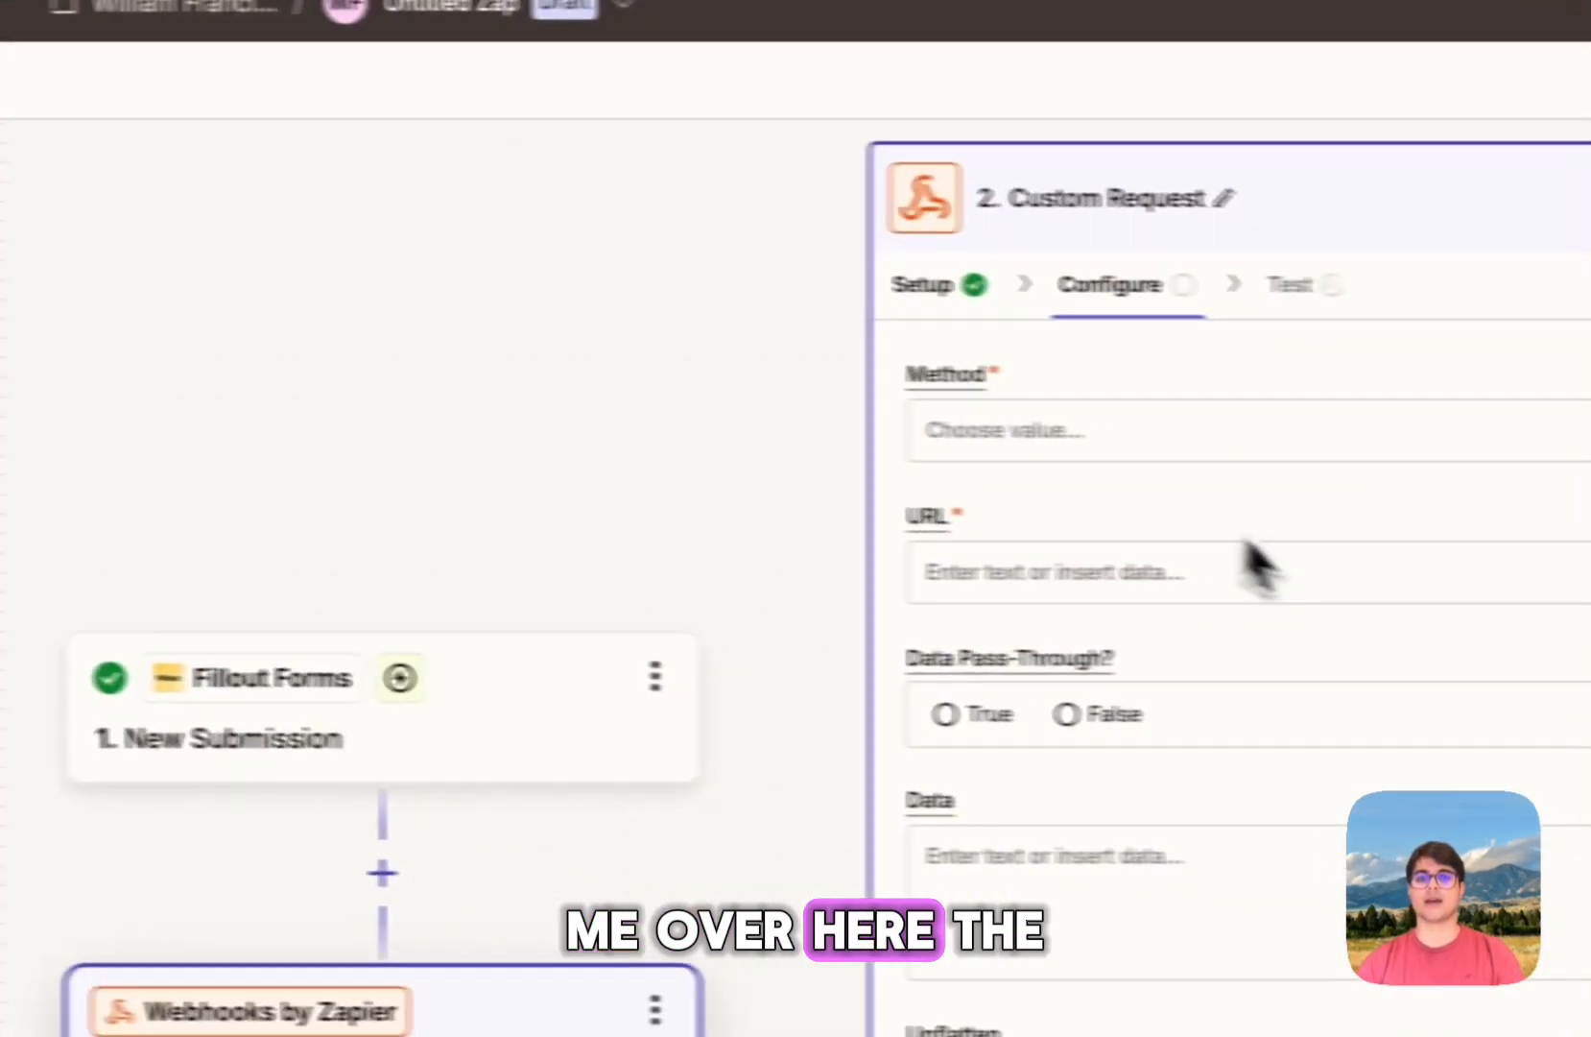
# Step: Choose POST as the Custom Request method, leaving the URL field ready for input
pyautogui.click(1055, 472)
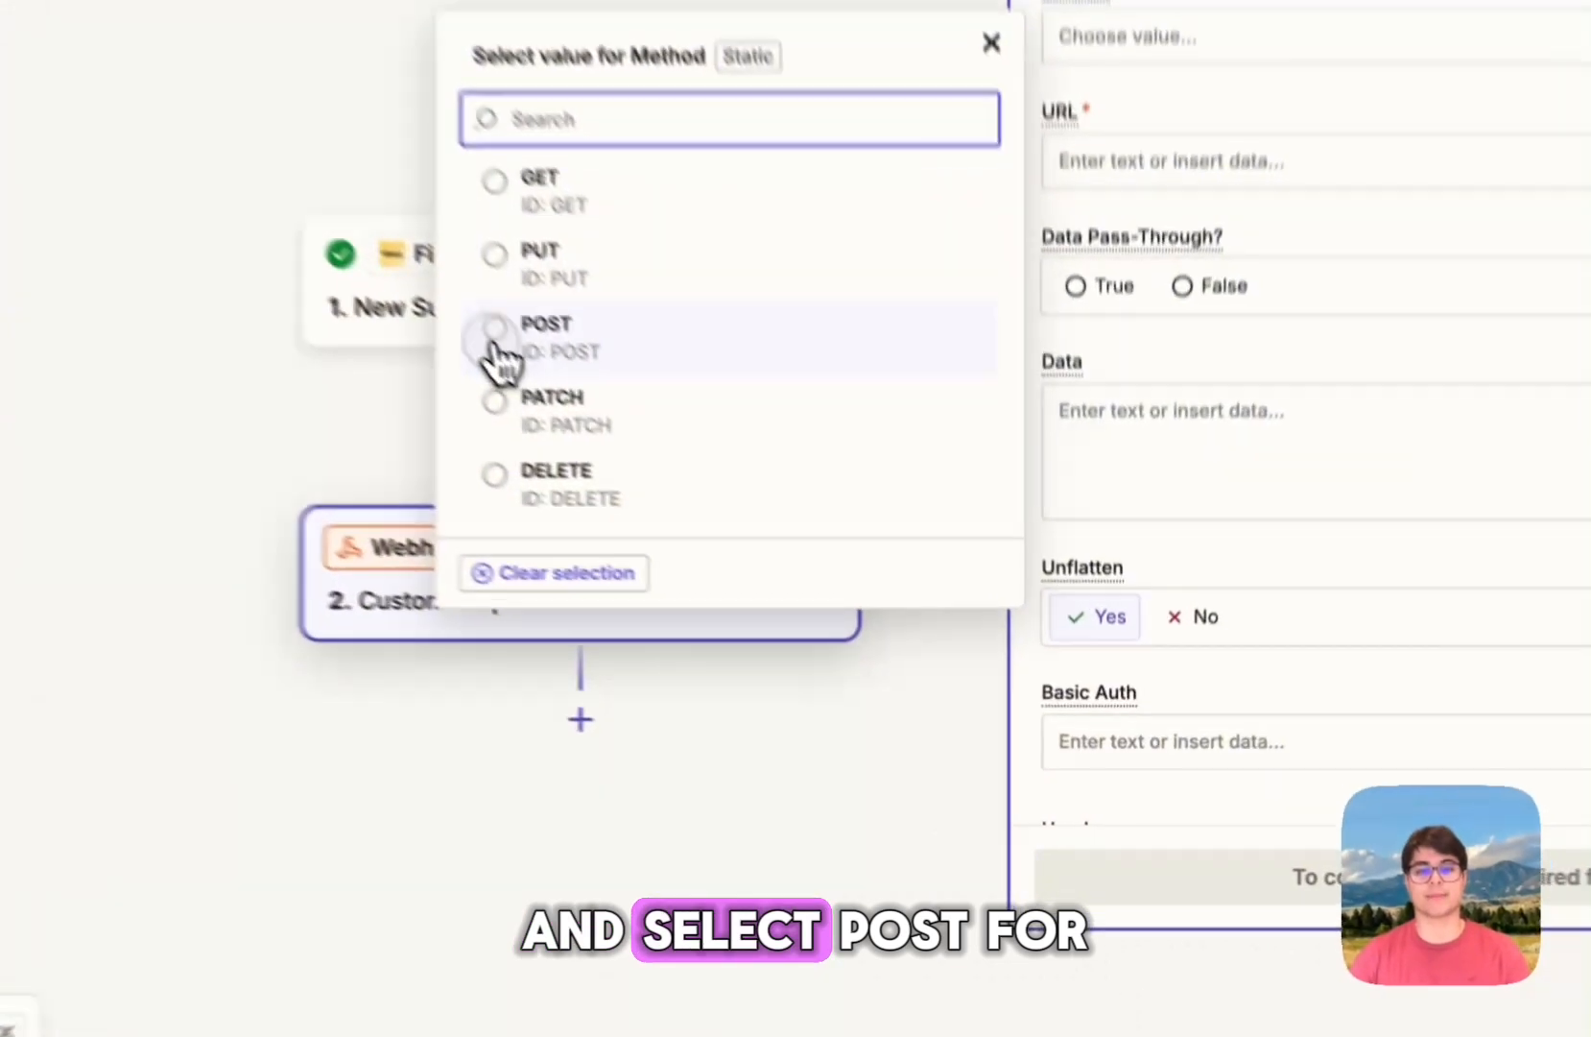
pyautogui.click(496, 355)
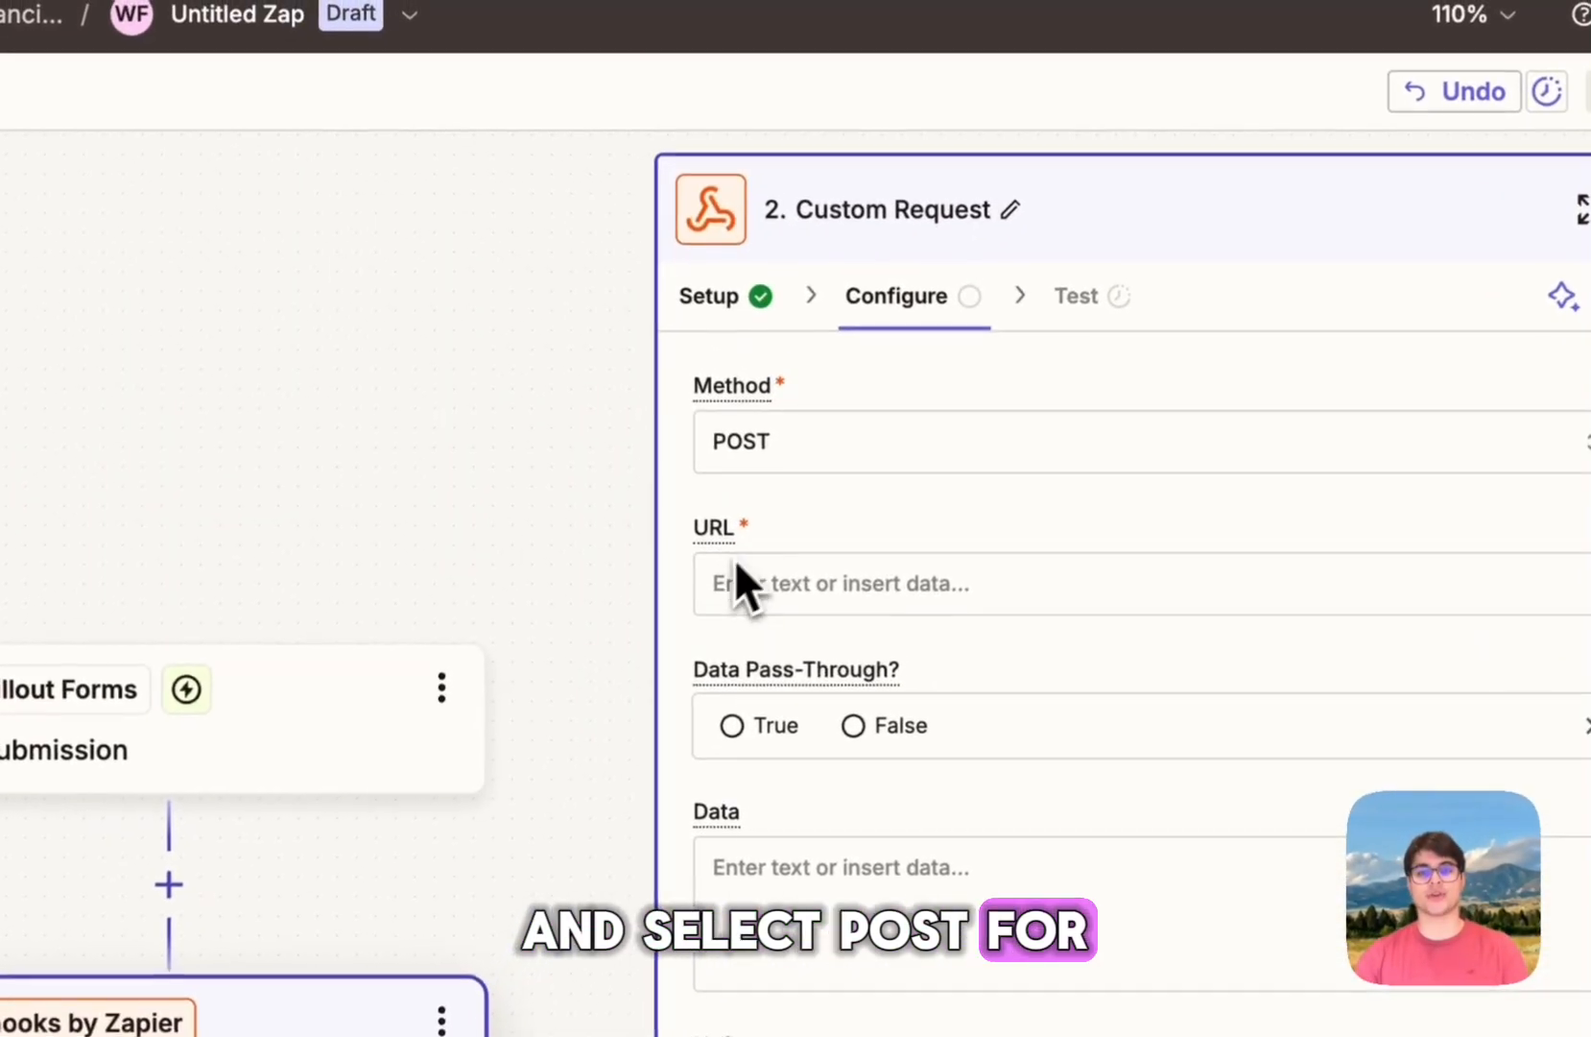
pyautogui.moveTo(742, 532); pyautogui.dragTo(683, 524)
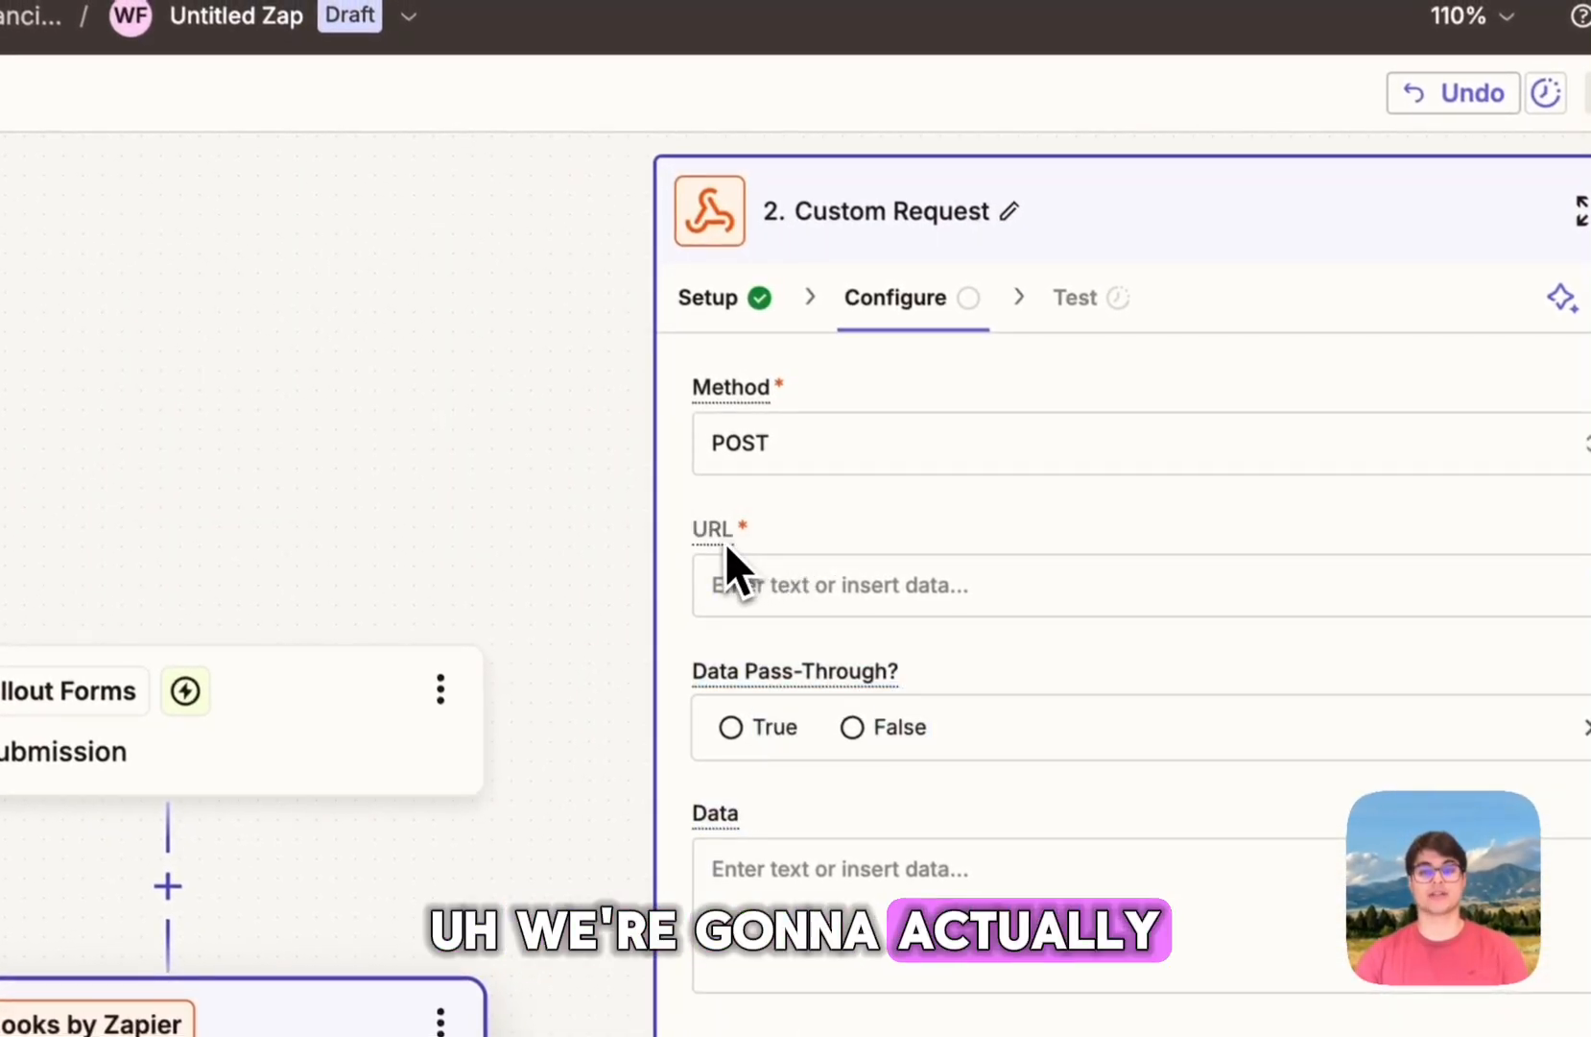
pyautogui.click(787, 584)
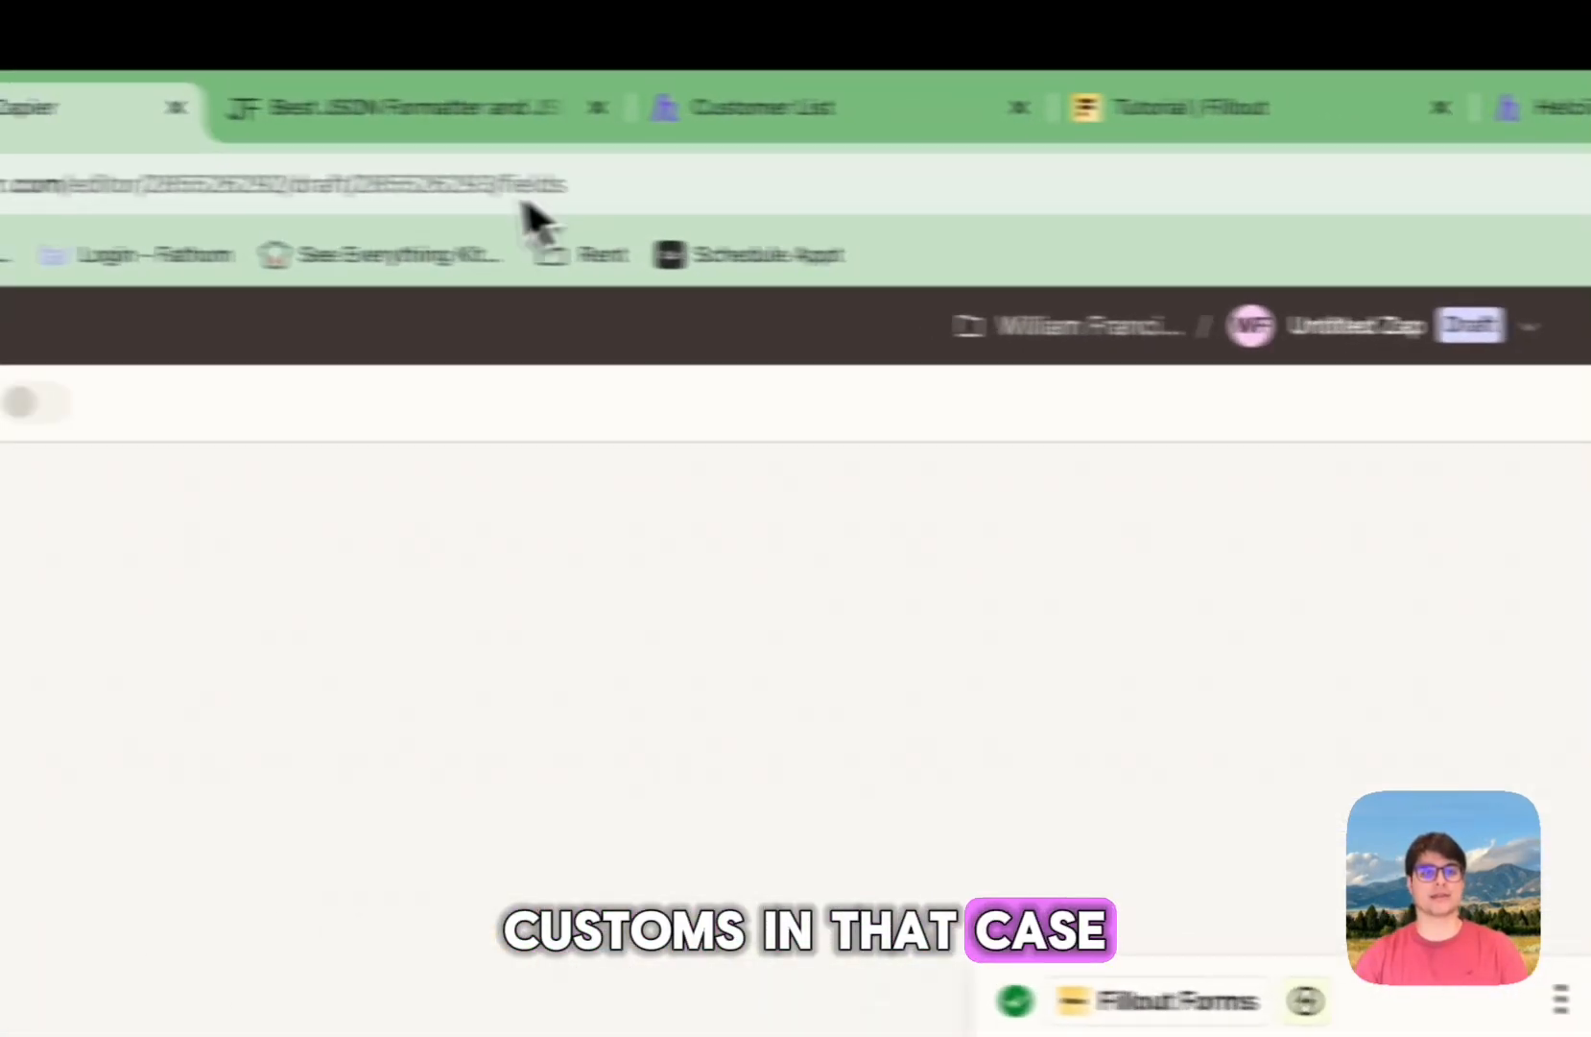
pyautogui.click(605, 124)
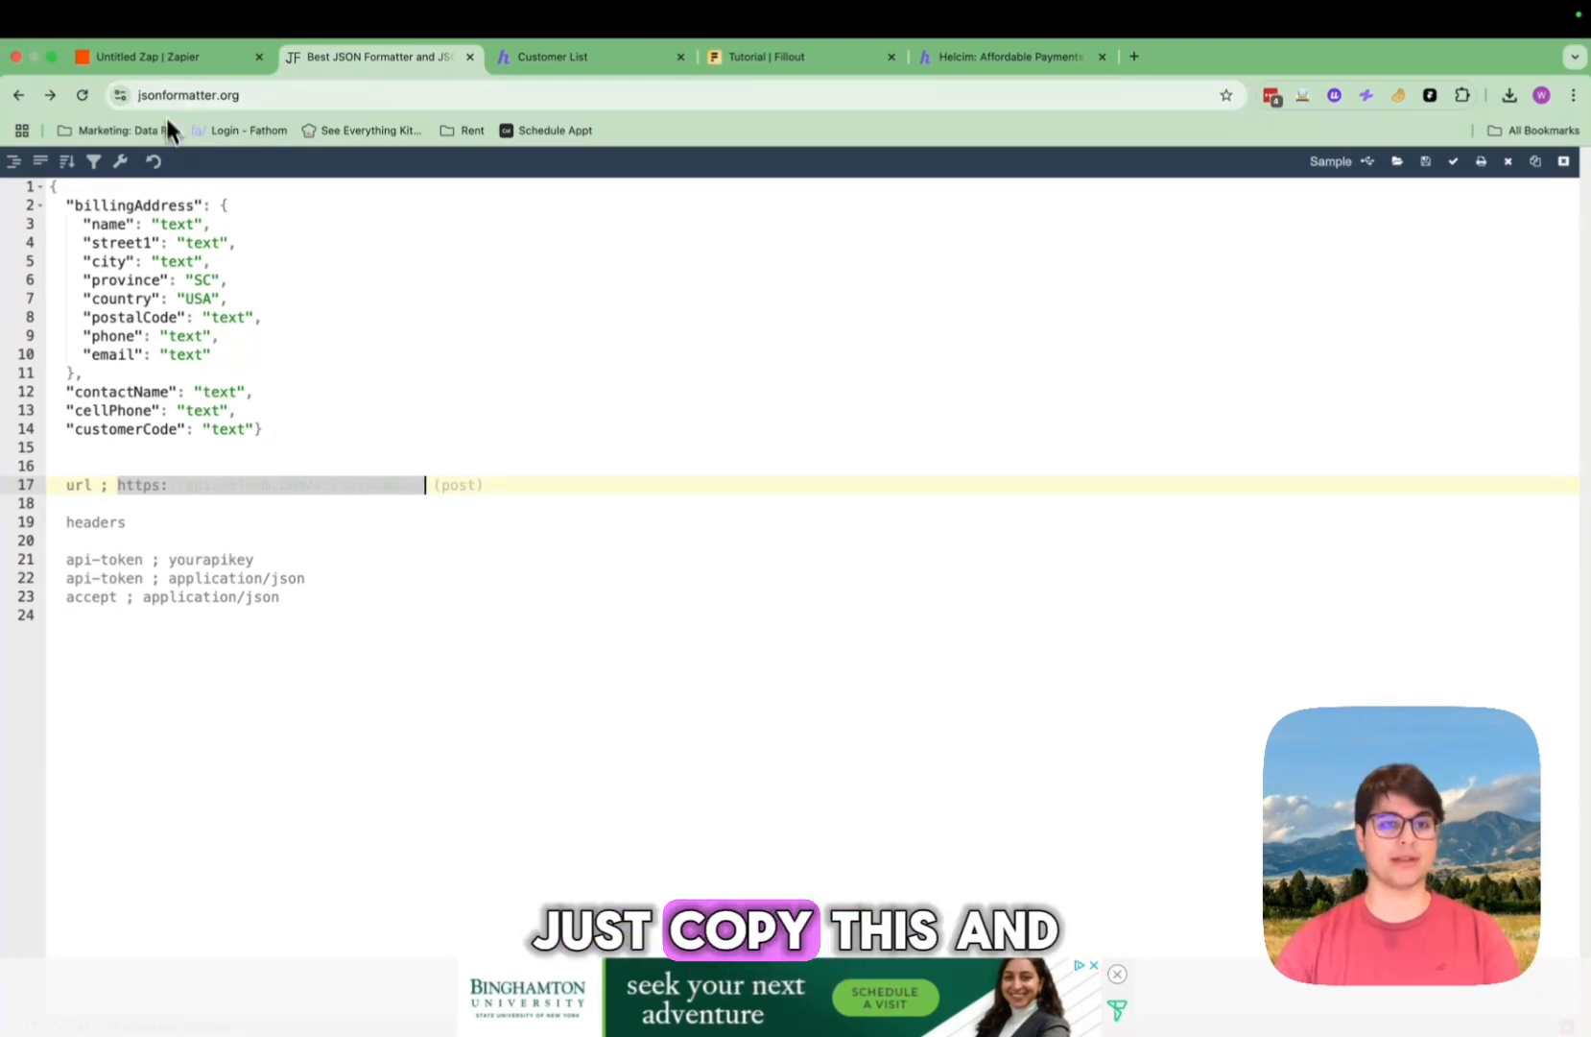
pyautogui.click(161, 63)
pyautogui.press('super+v')
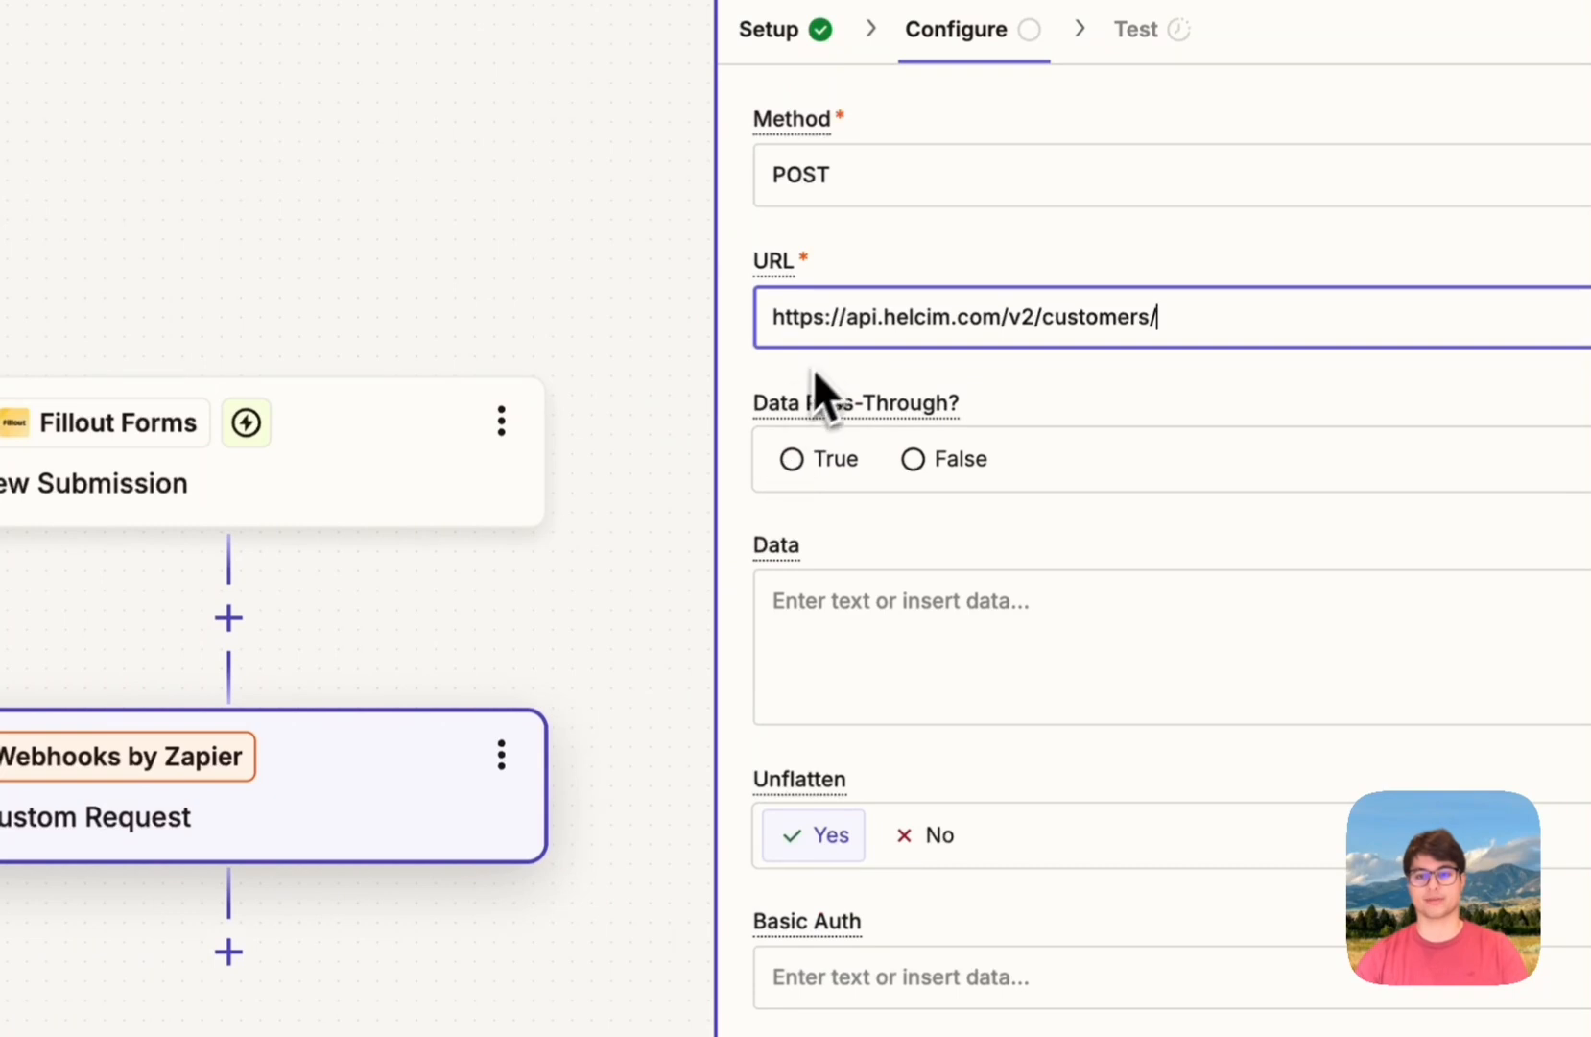
pyautogui.scroll(-2, 893, 384)
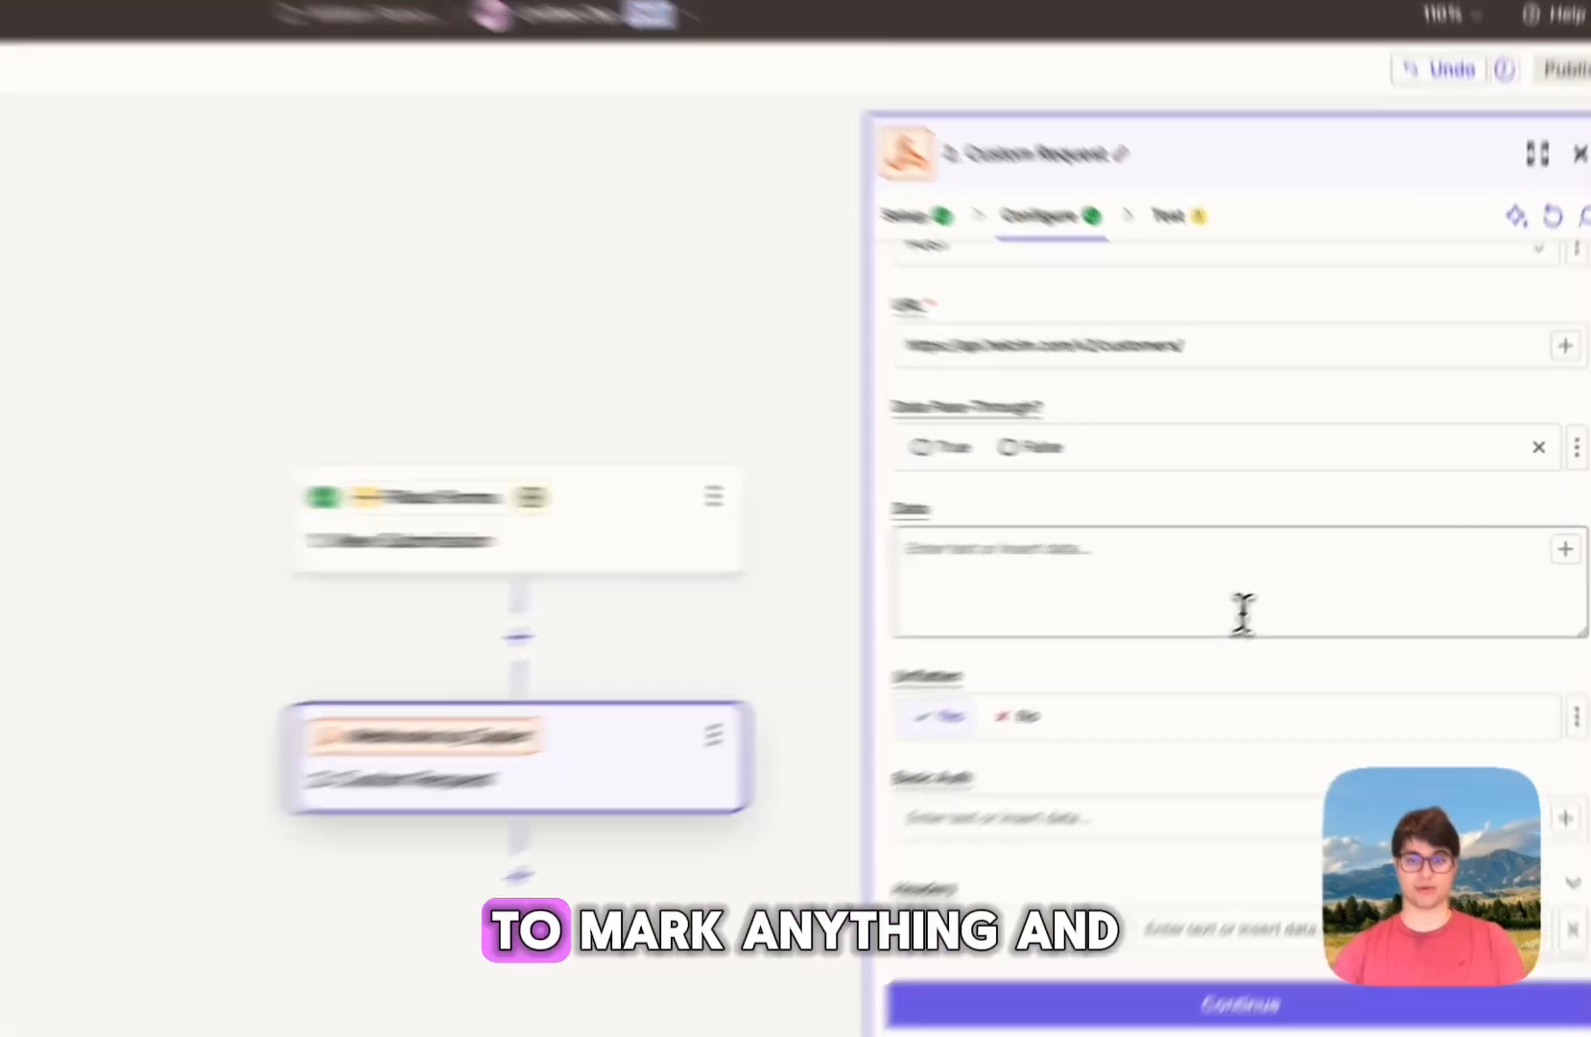
# Step: Copy the JSON customer body from the JSON Formatter tab and paste it into the Data field
pyautogui.click(1276, 579)
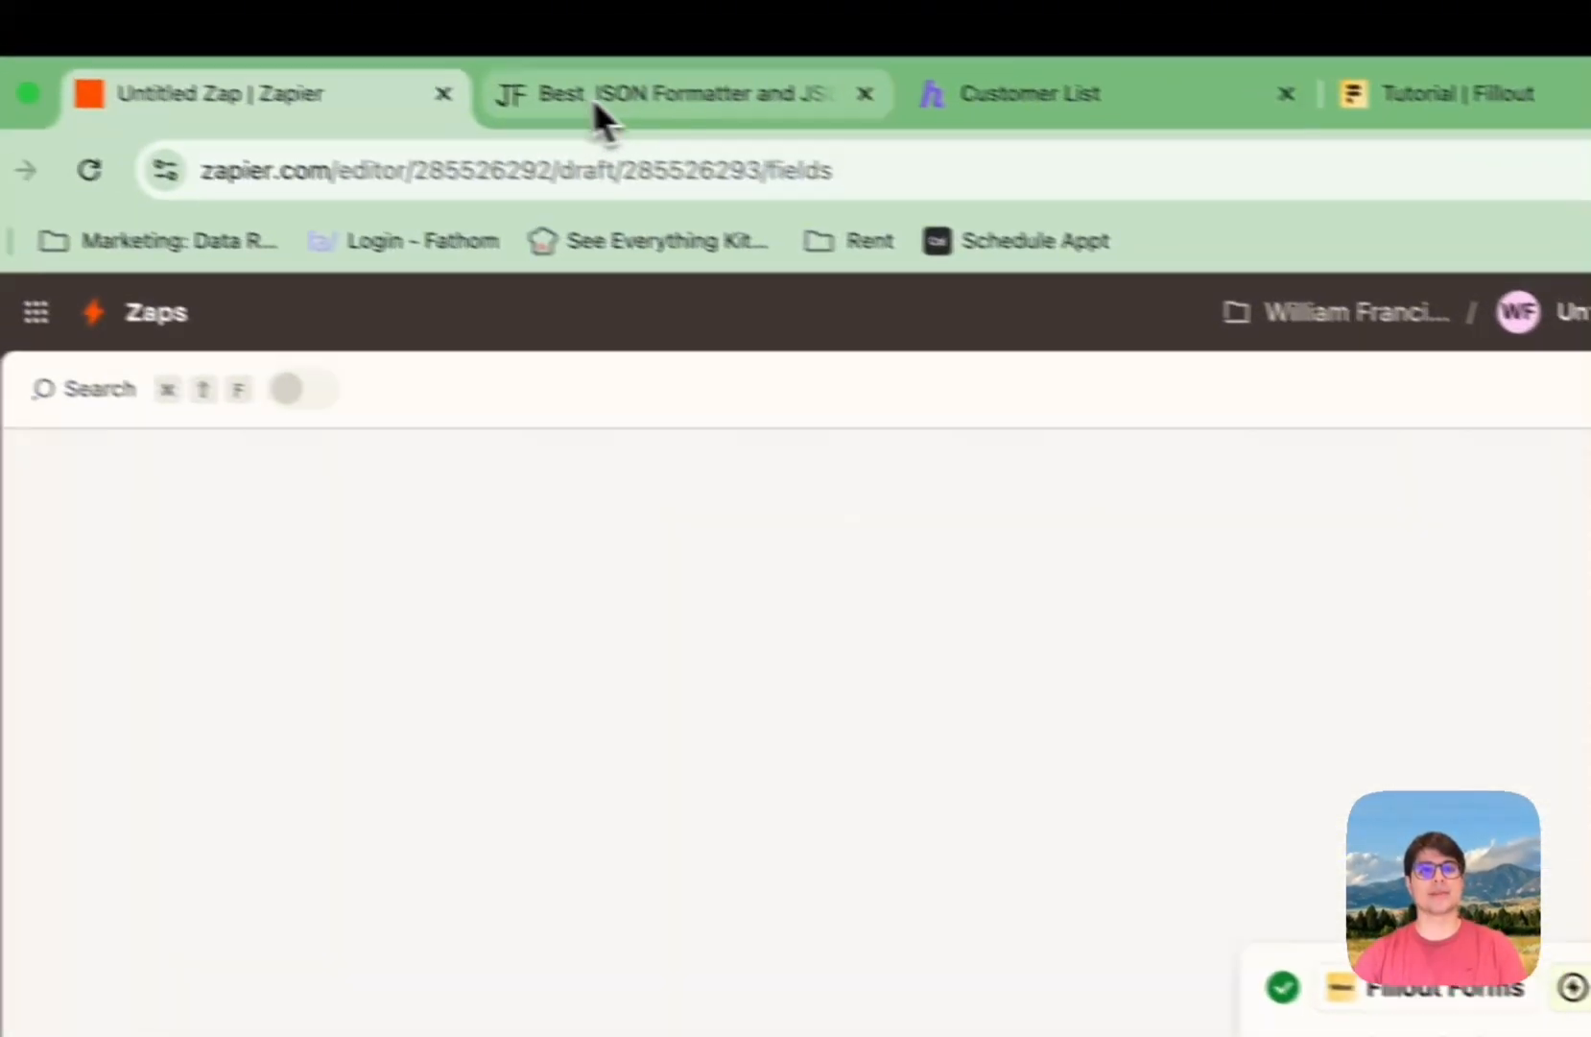
pyautogui.click(105, 39)
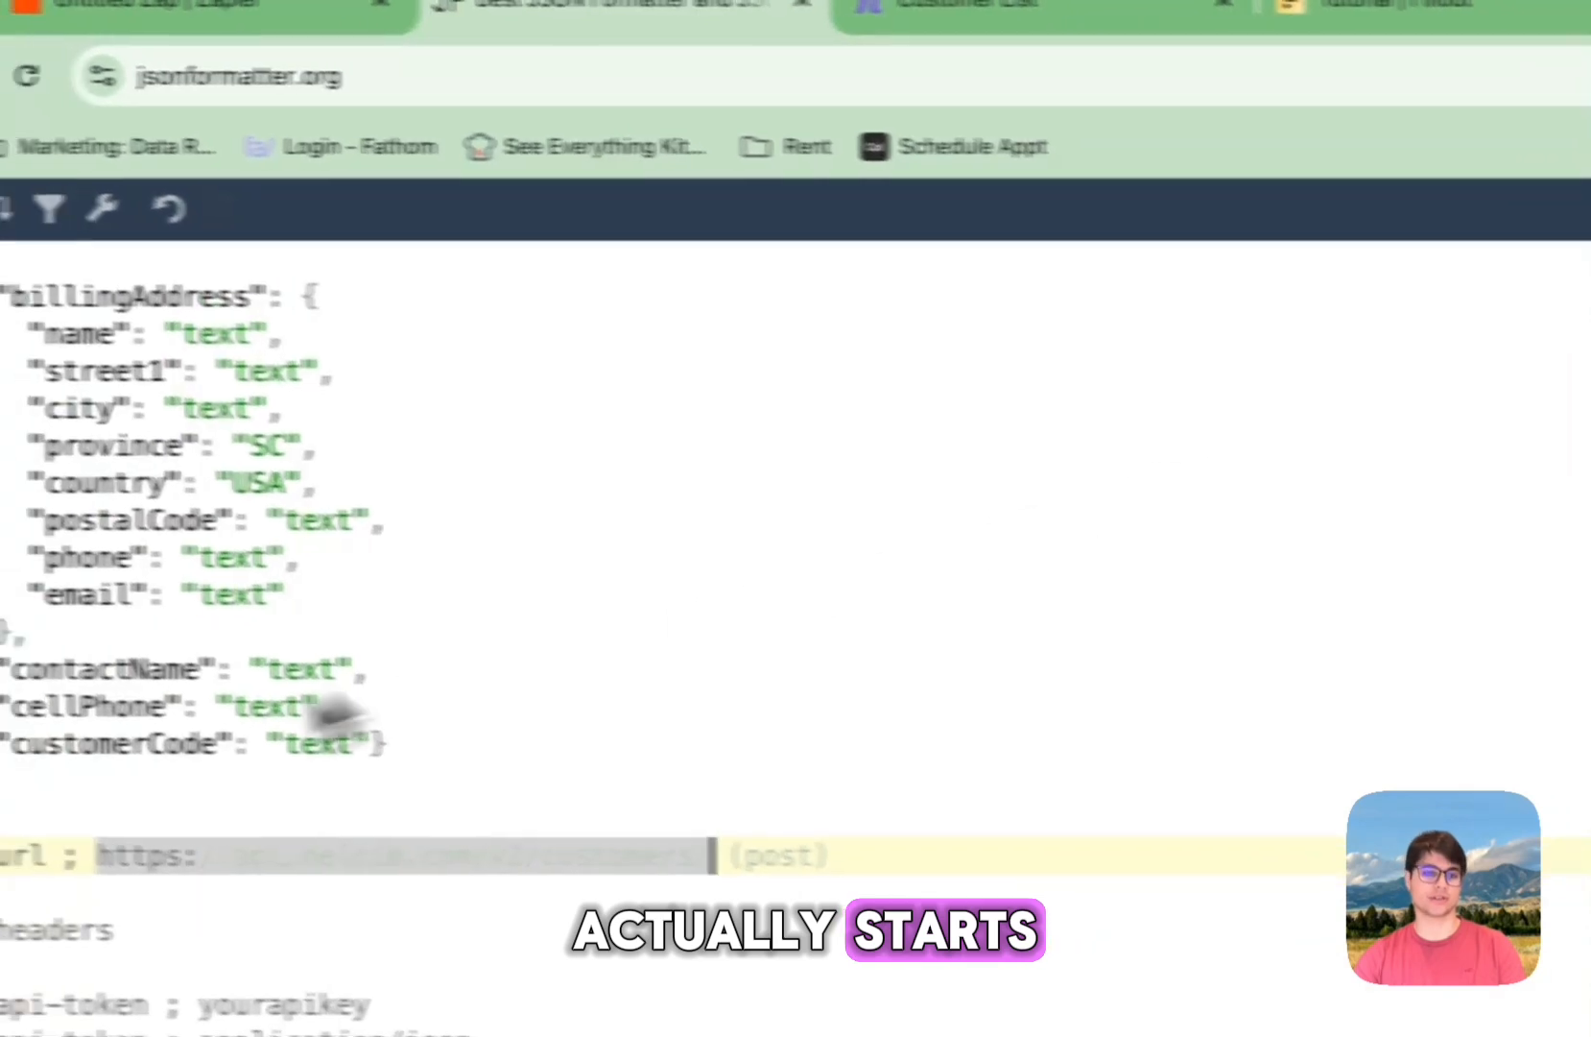
pyautogui.moveTo(80, 265); pyautogui.dragTo(422, 749)
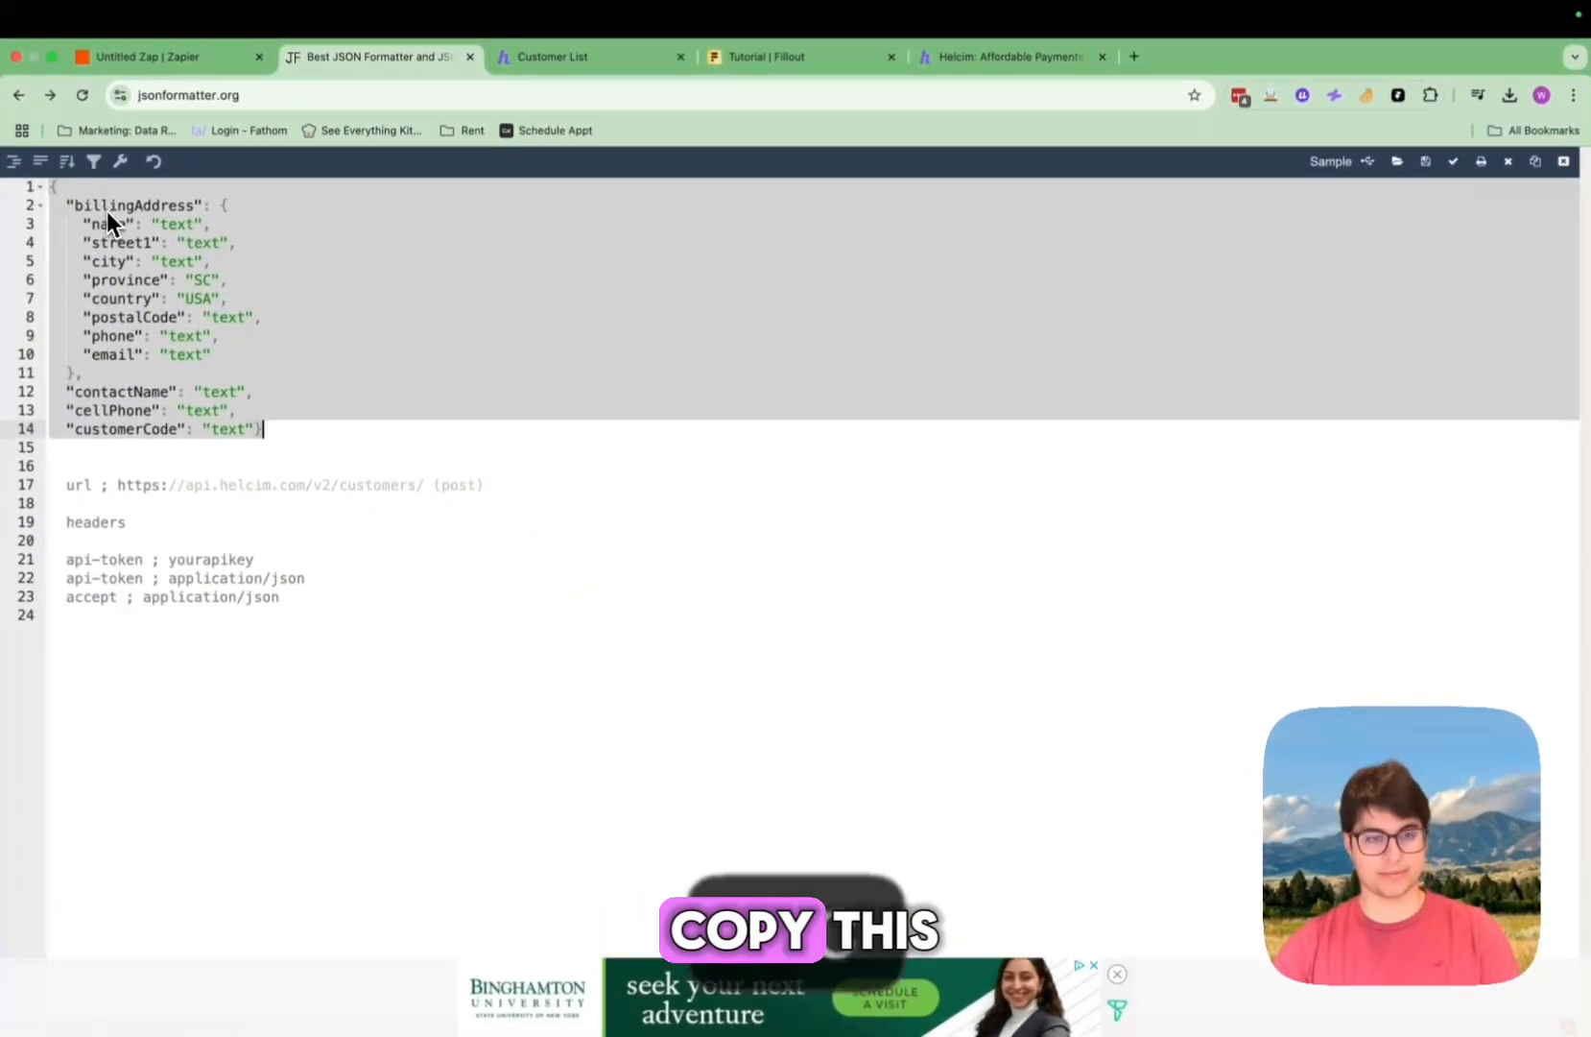
pyautogui.press('super+c')
pyautogui.click(115, 60)
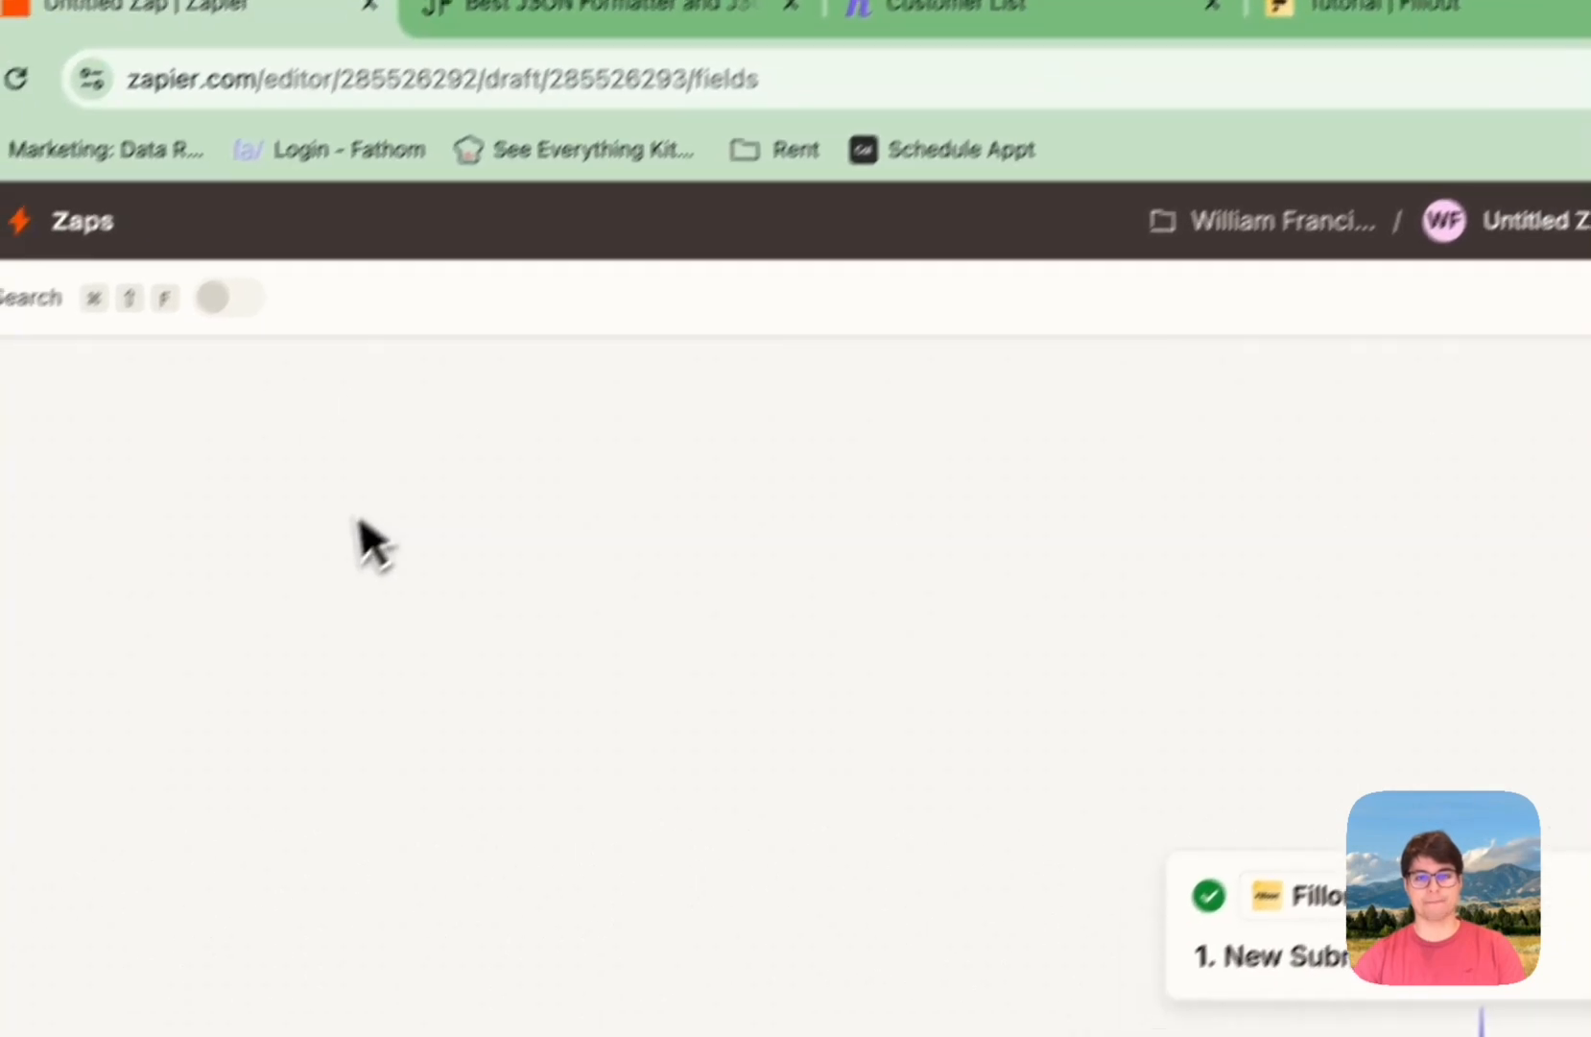
pyautogui.click(897, 571)
pyautogui.press('super+v')
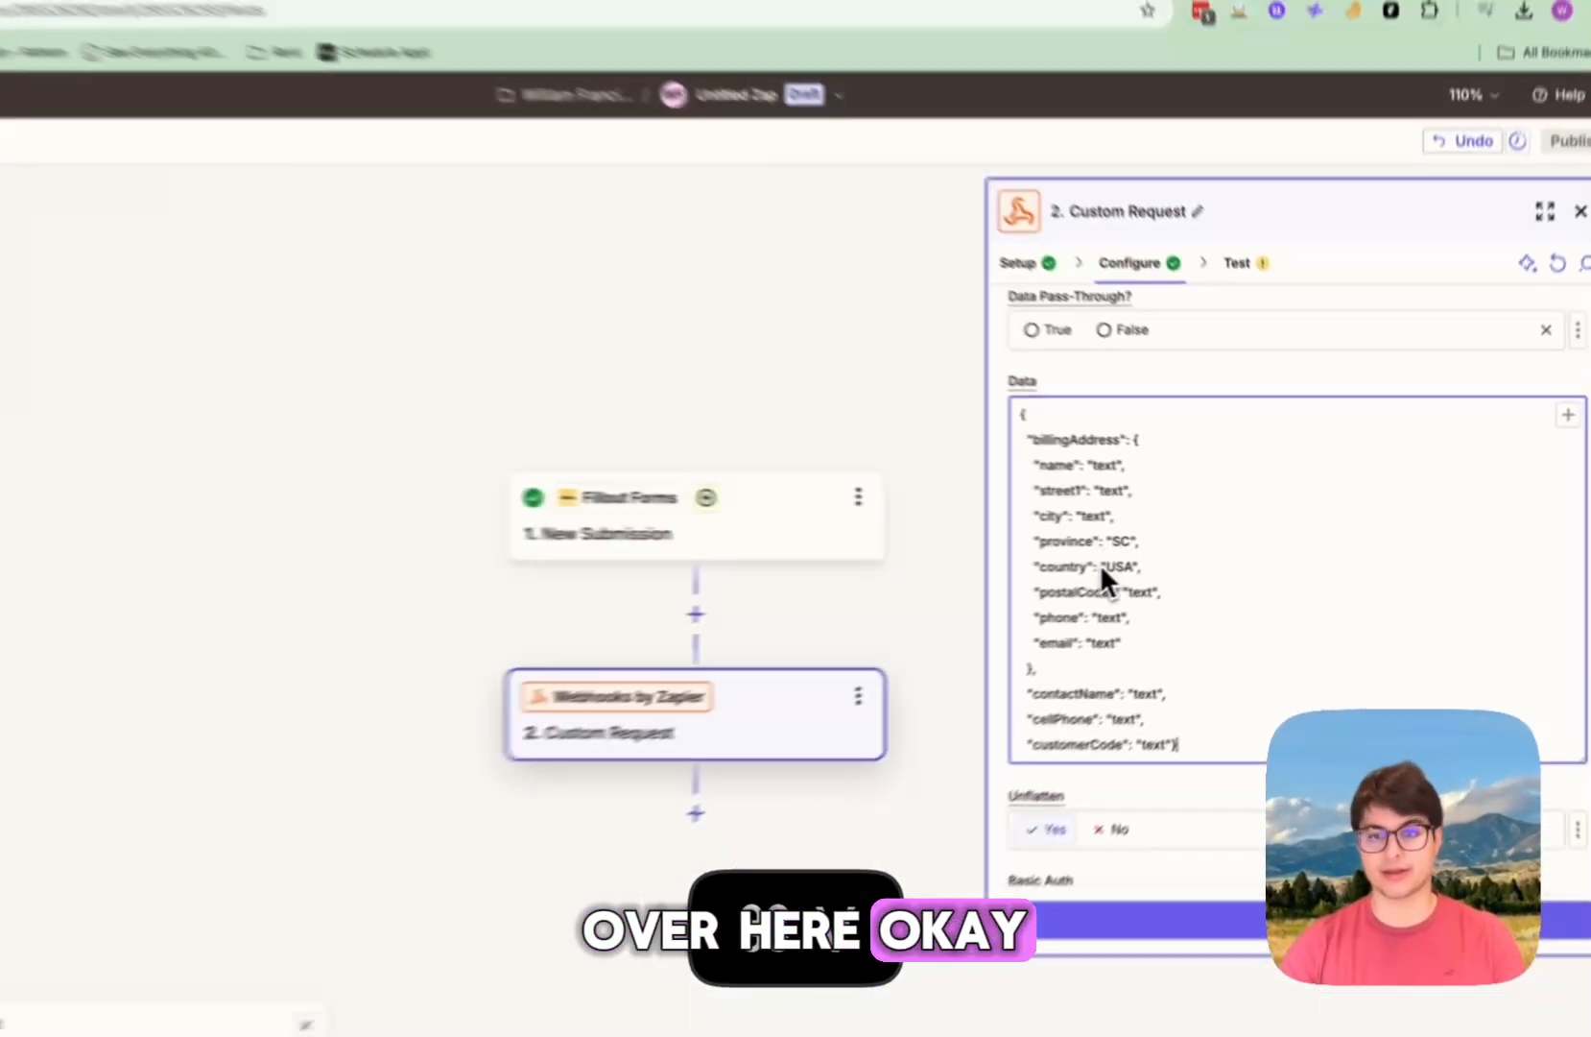
pyautogui.scroll(-3, 1202, 597)
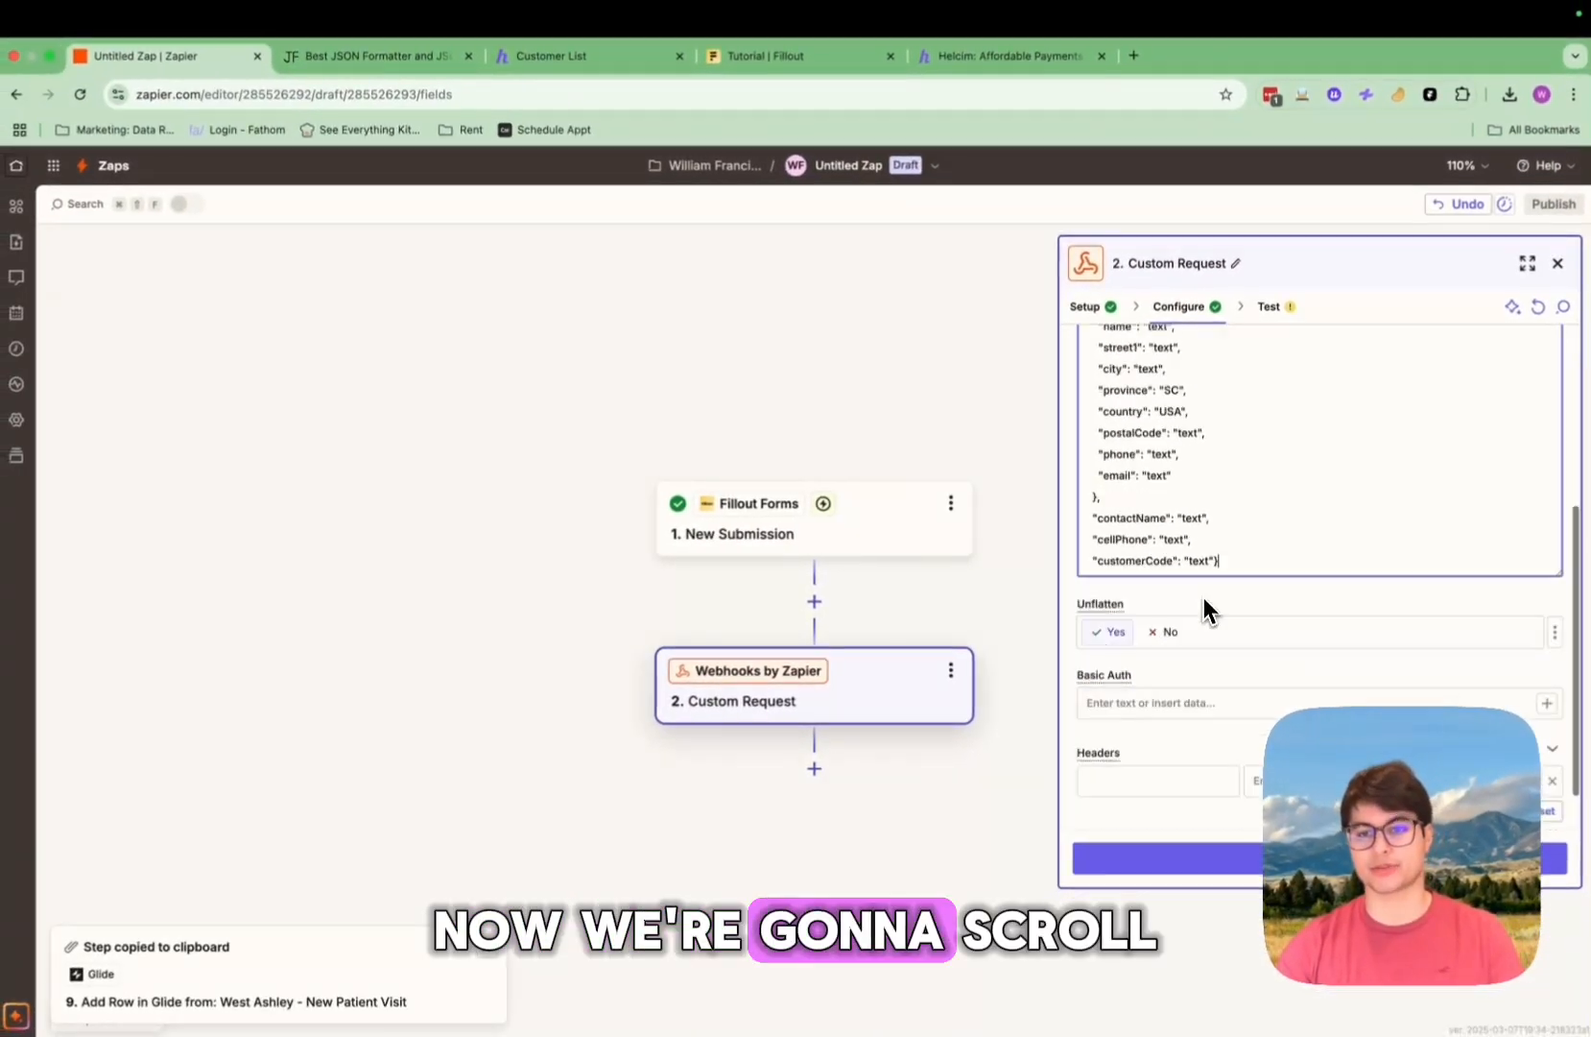
pyautogui.click(1103, 730)
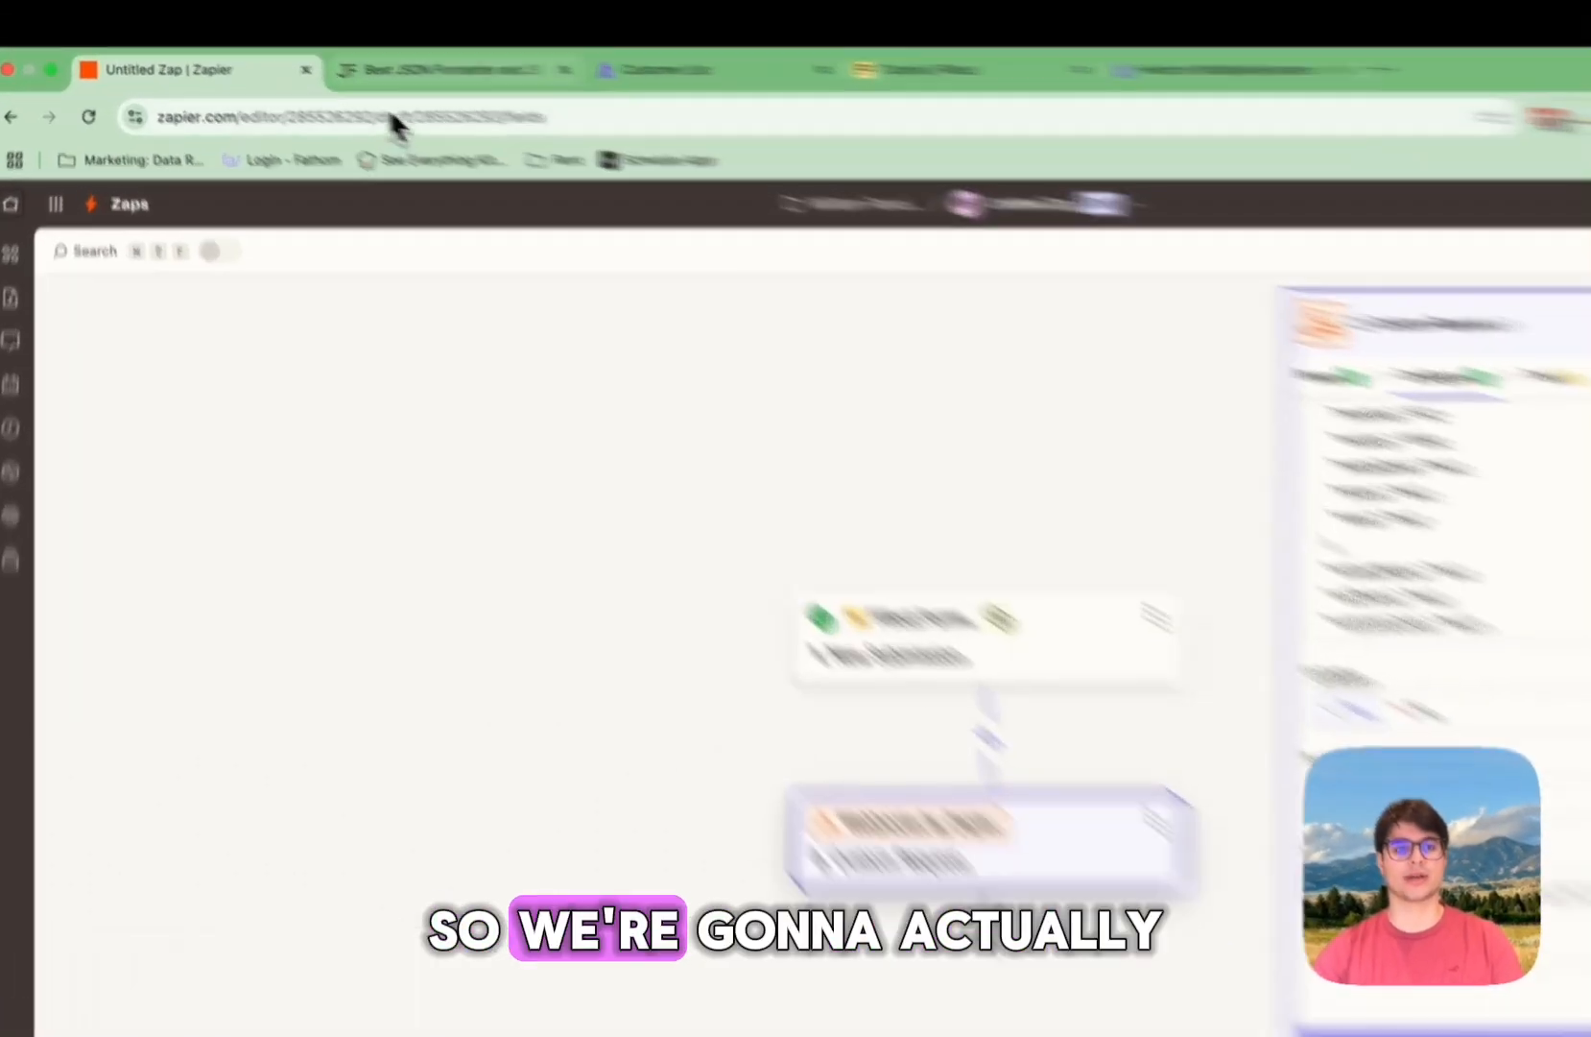
# Step: Copy api-token and Content-Type from the JSON Formatter notes into the first two header names
pyautogui.click(332, 57)
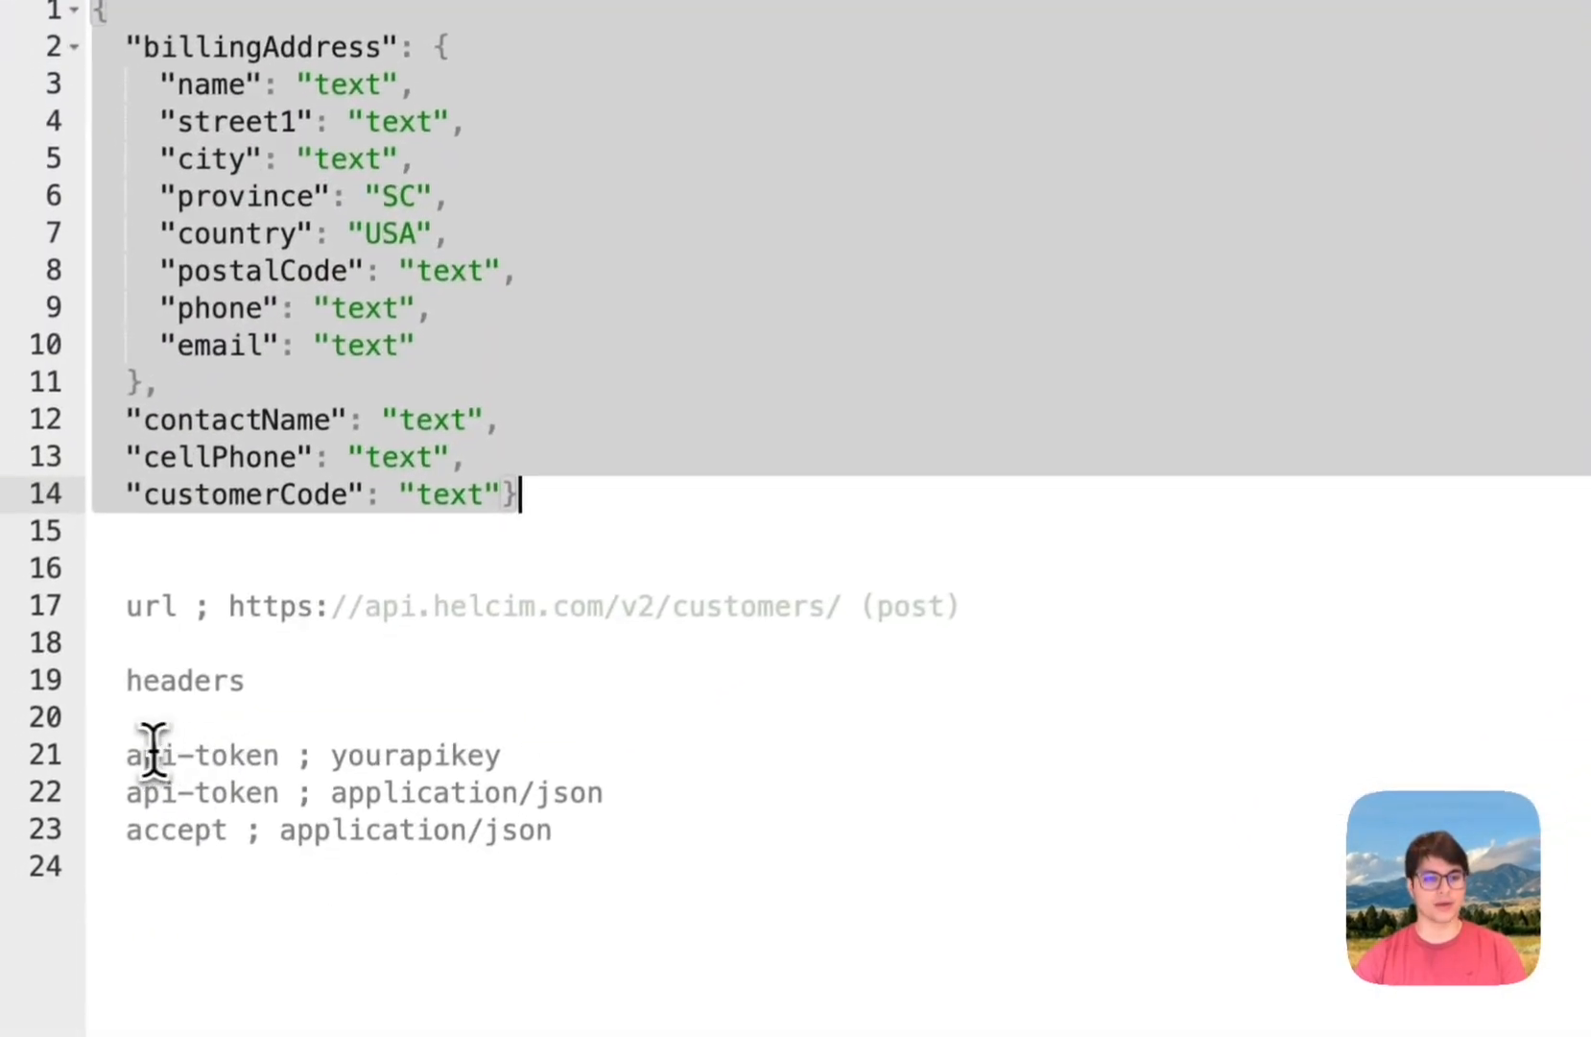
pyautogui.moveTo(136, 750); pyautogui.dragTo(278, 748)
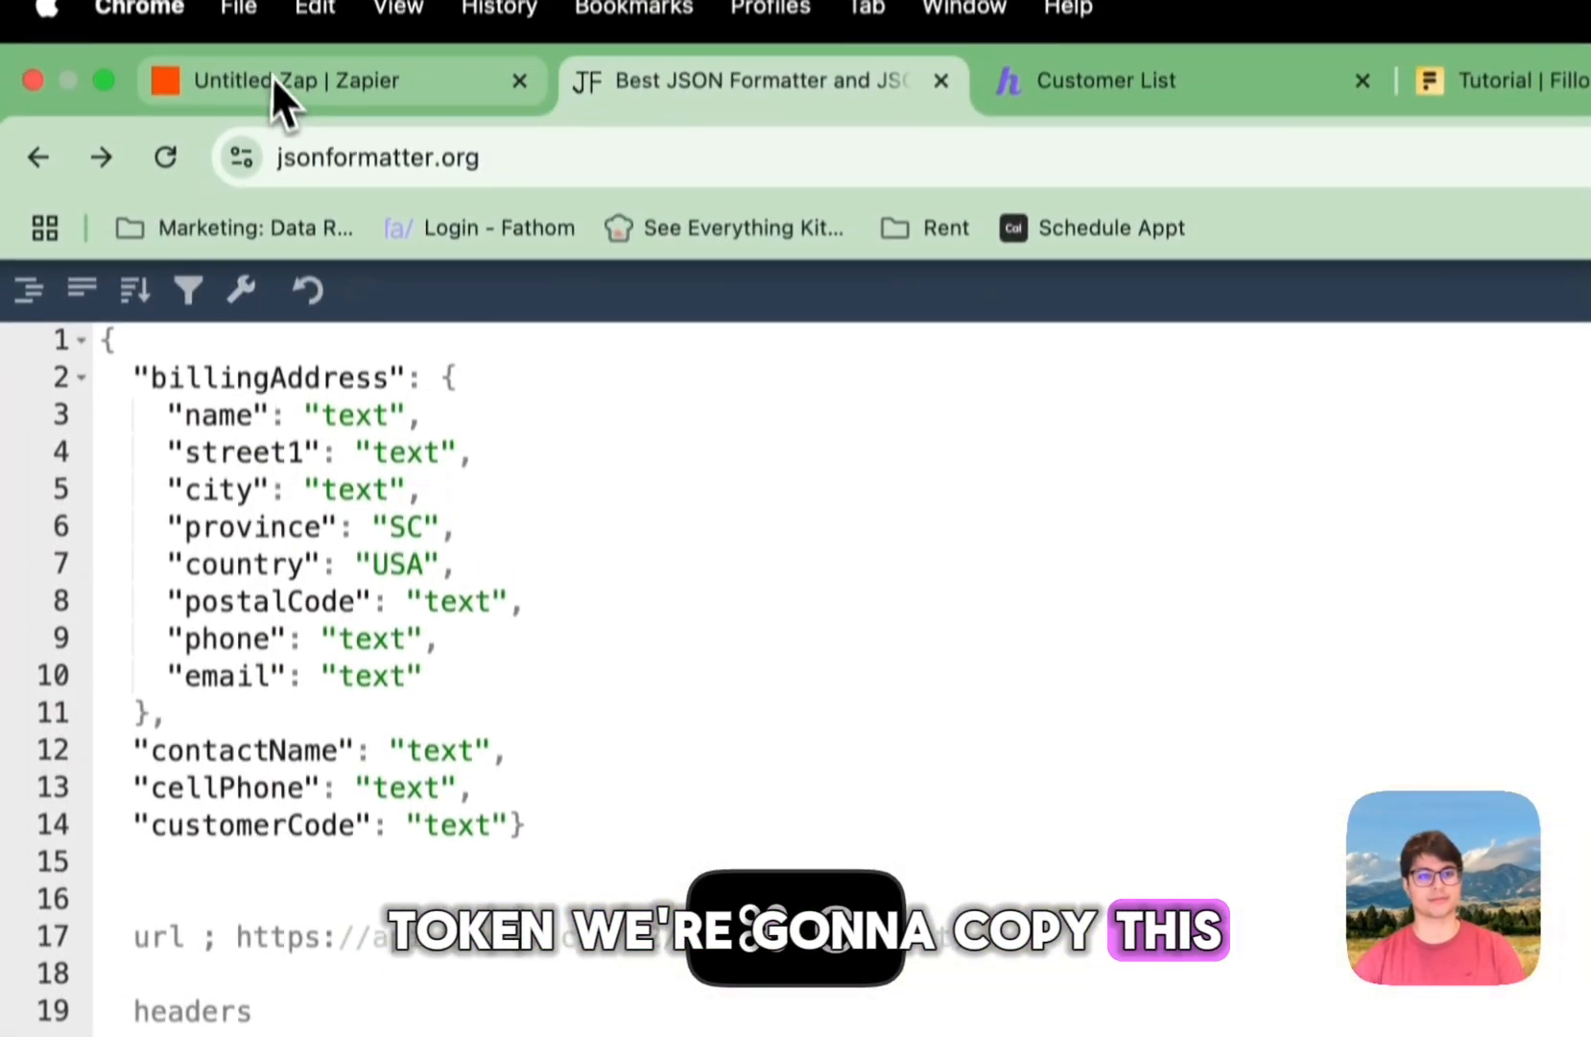
pyautogui.click(274, 77)
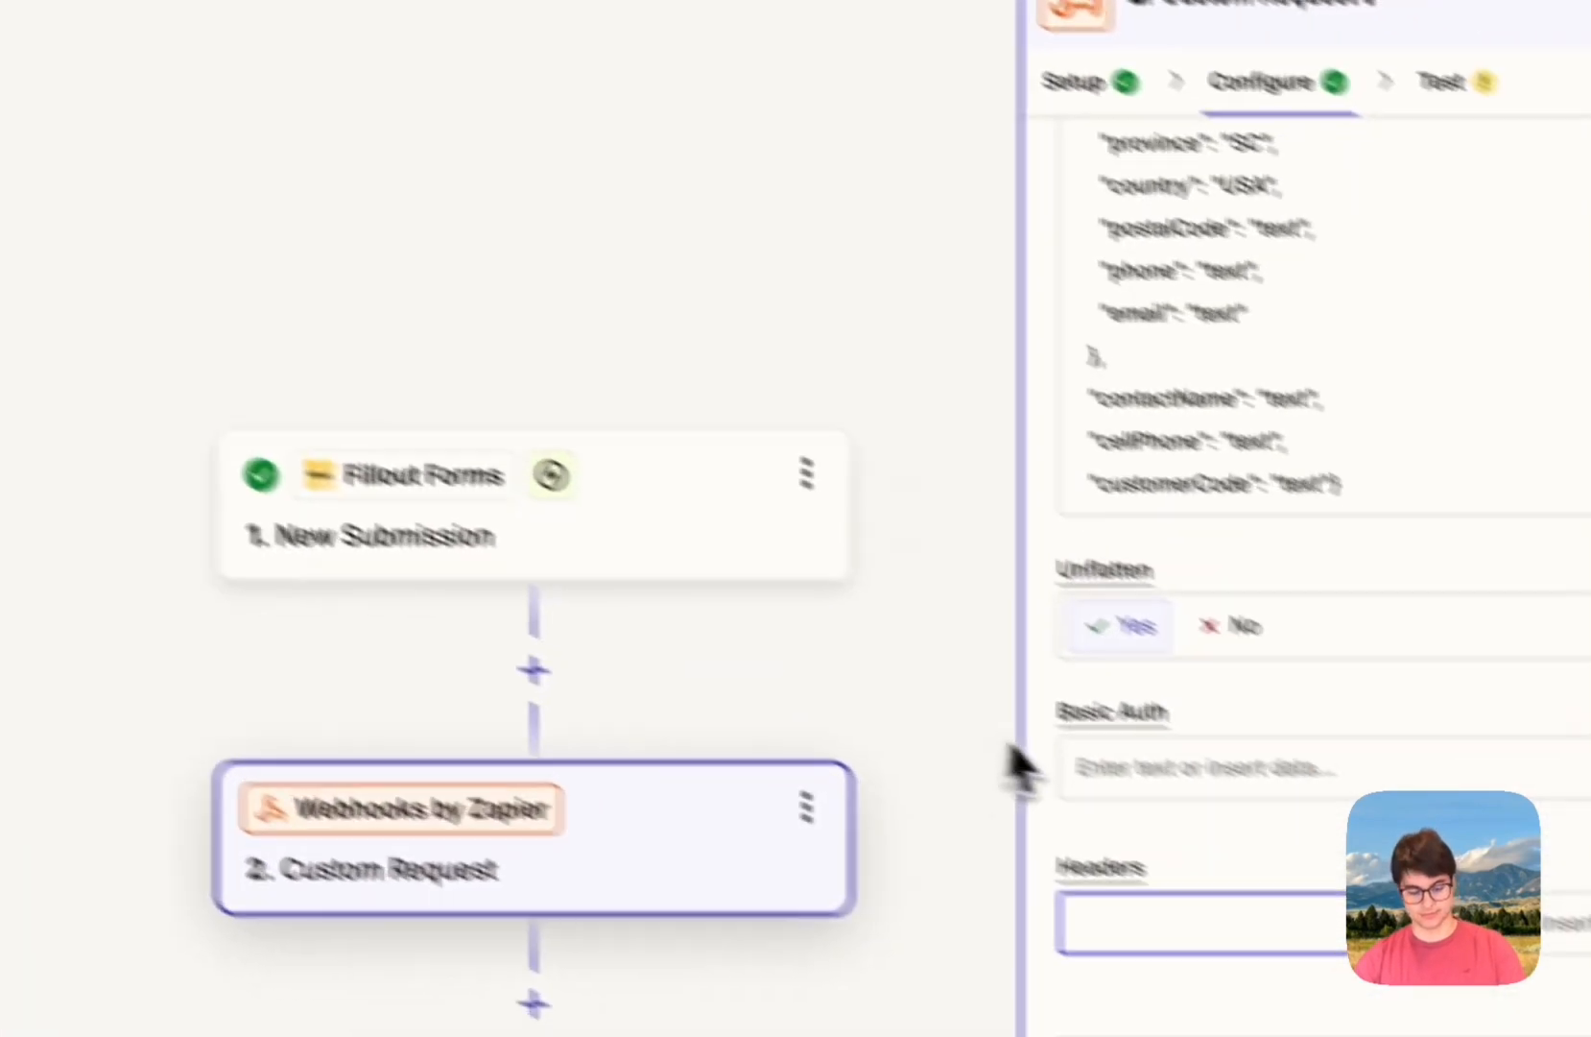
pyautogui.hotkey('ctrl', 'v')
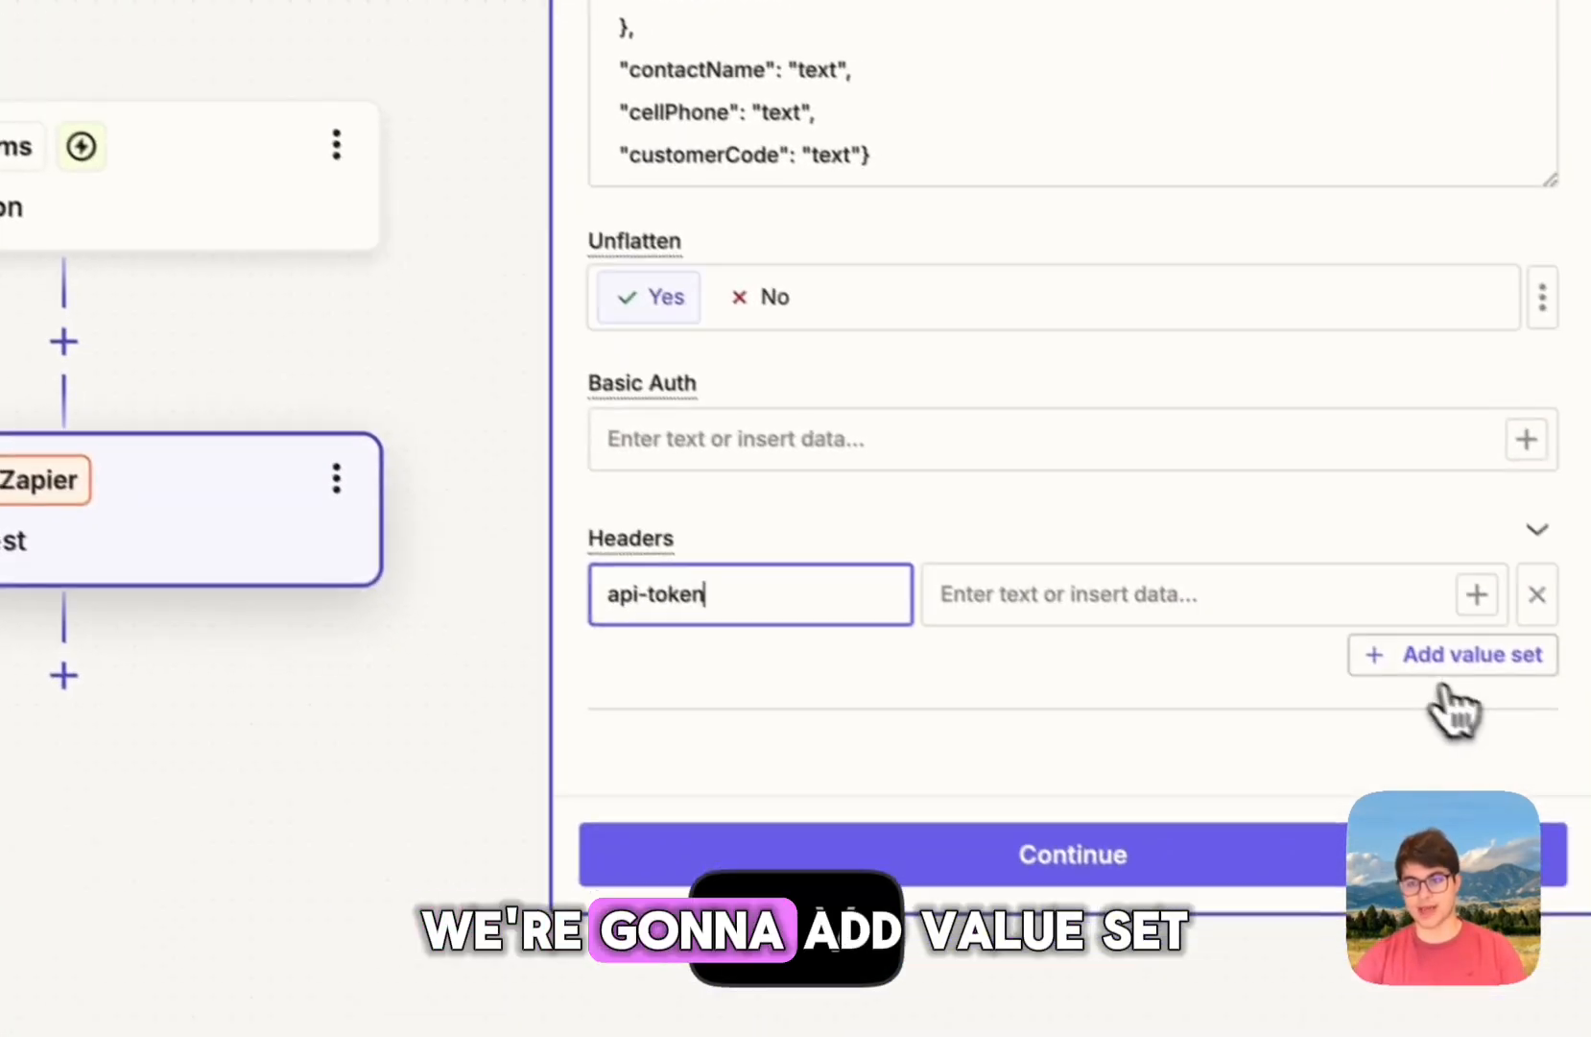
pyautogui.click(1401, 643)
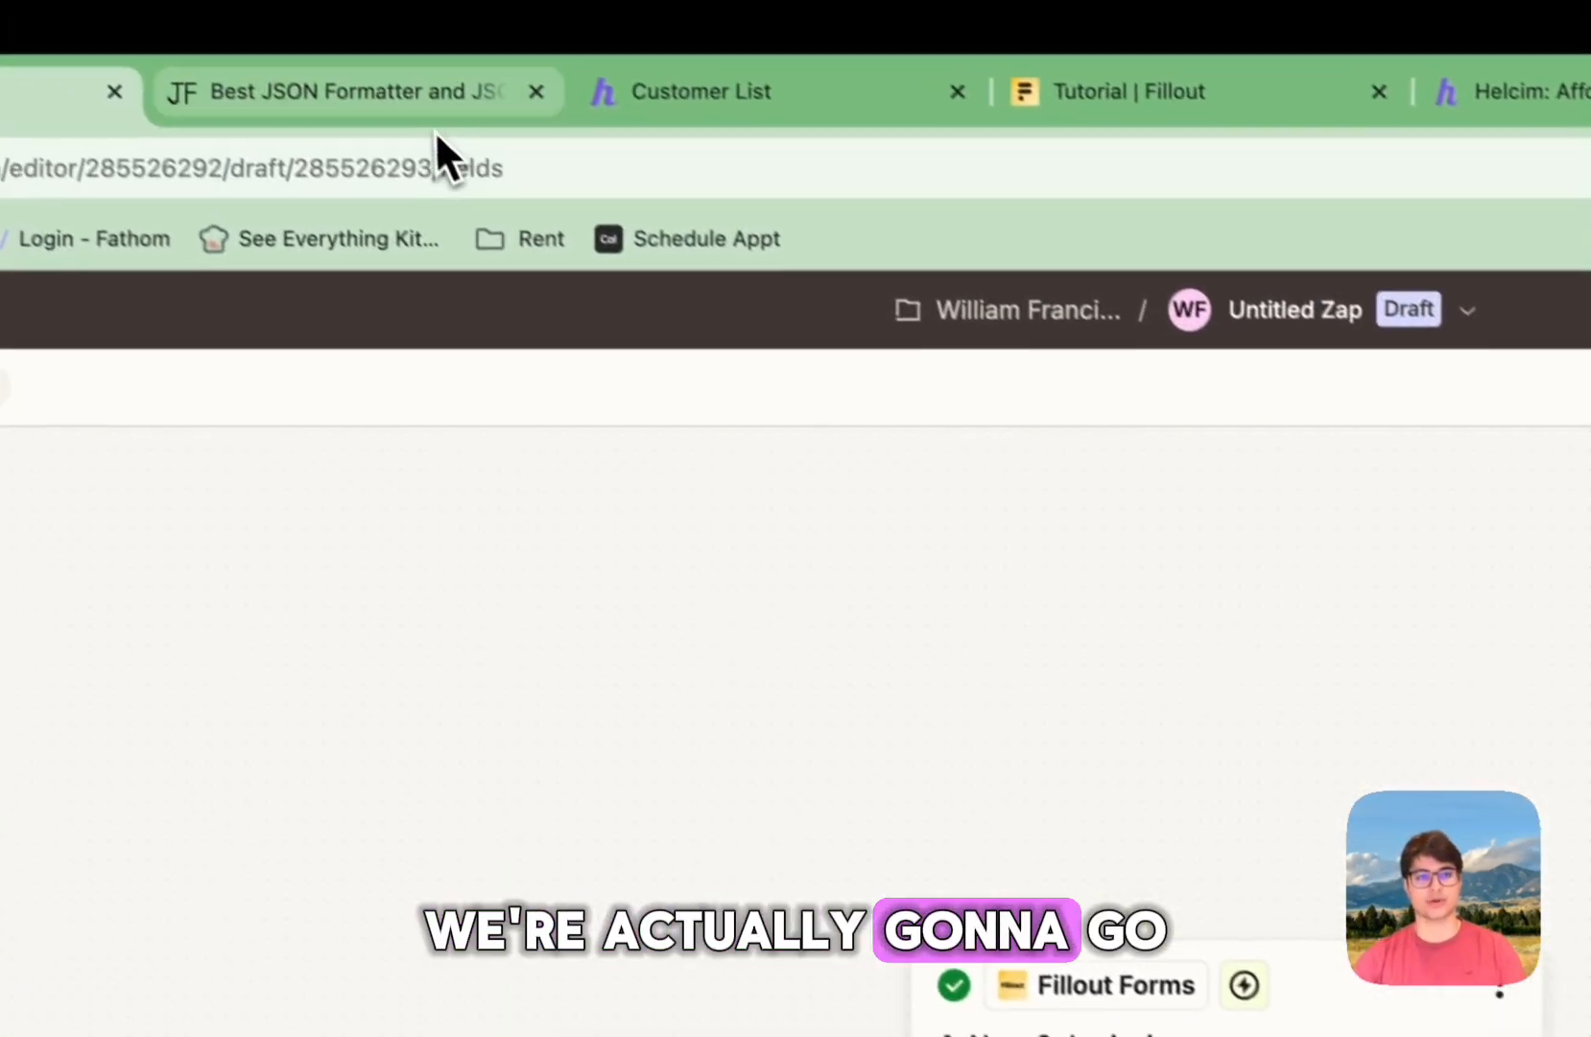
pyautogui.click(434, 123)
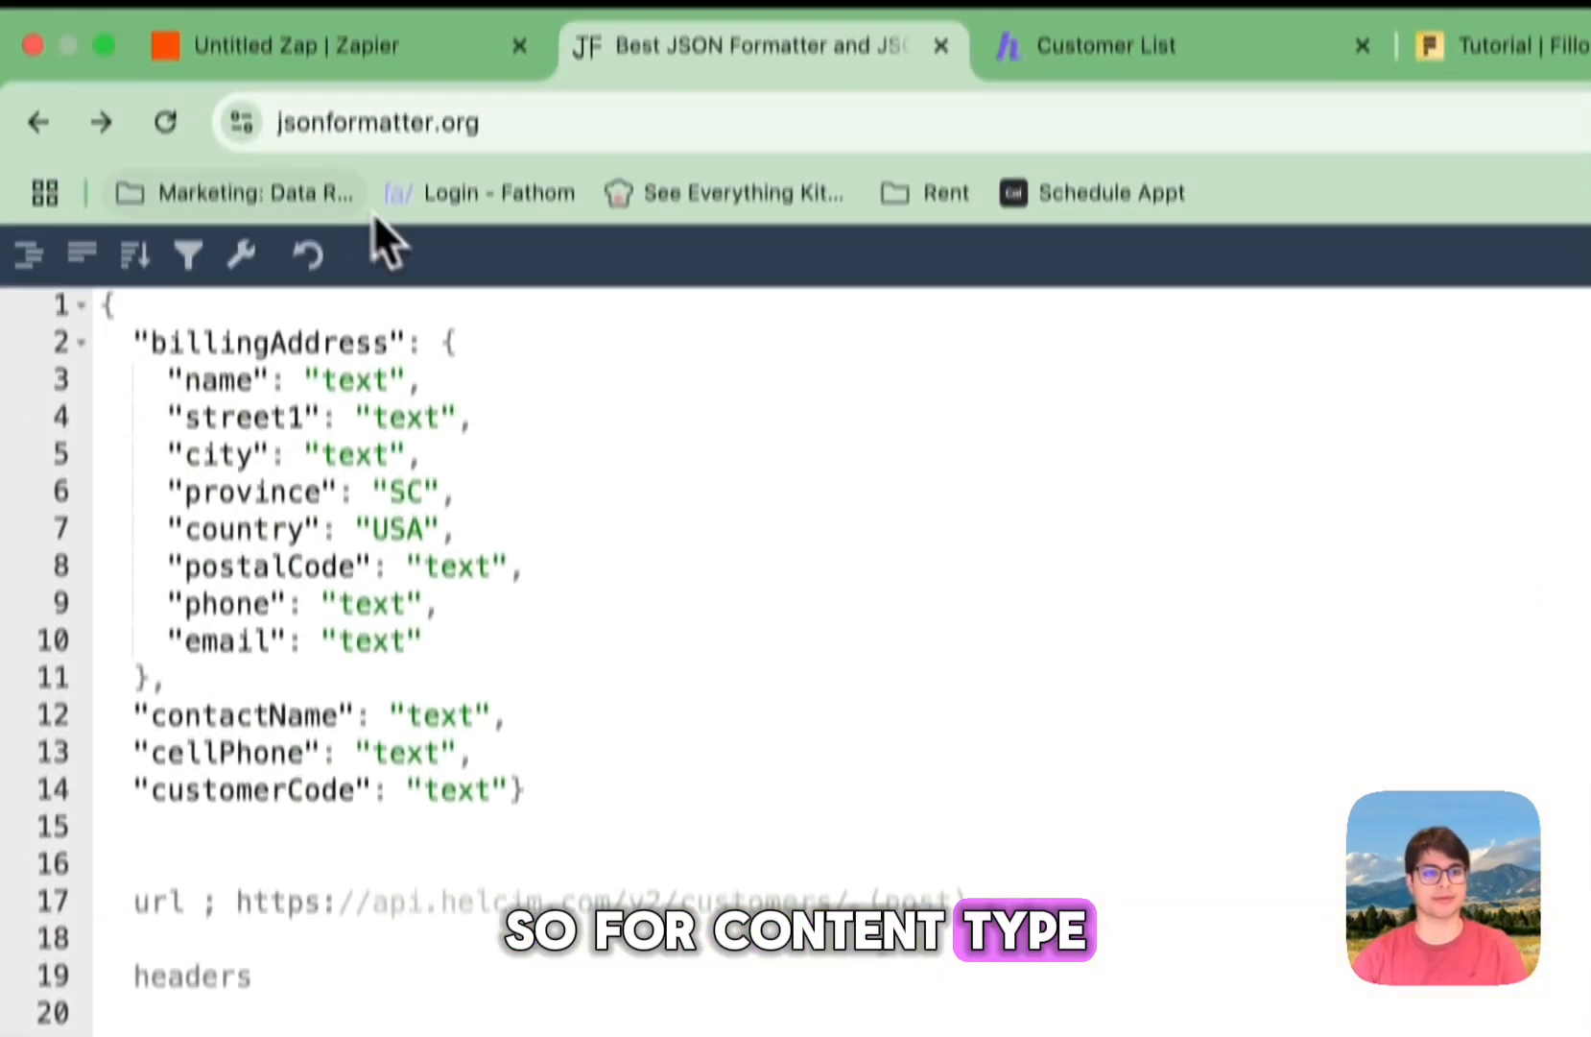
pyautogui.click(288, 45)
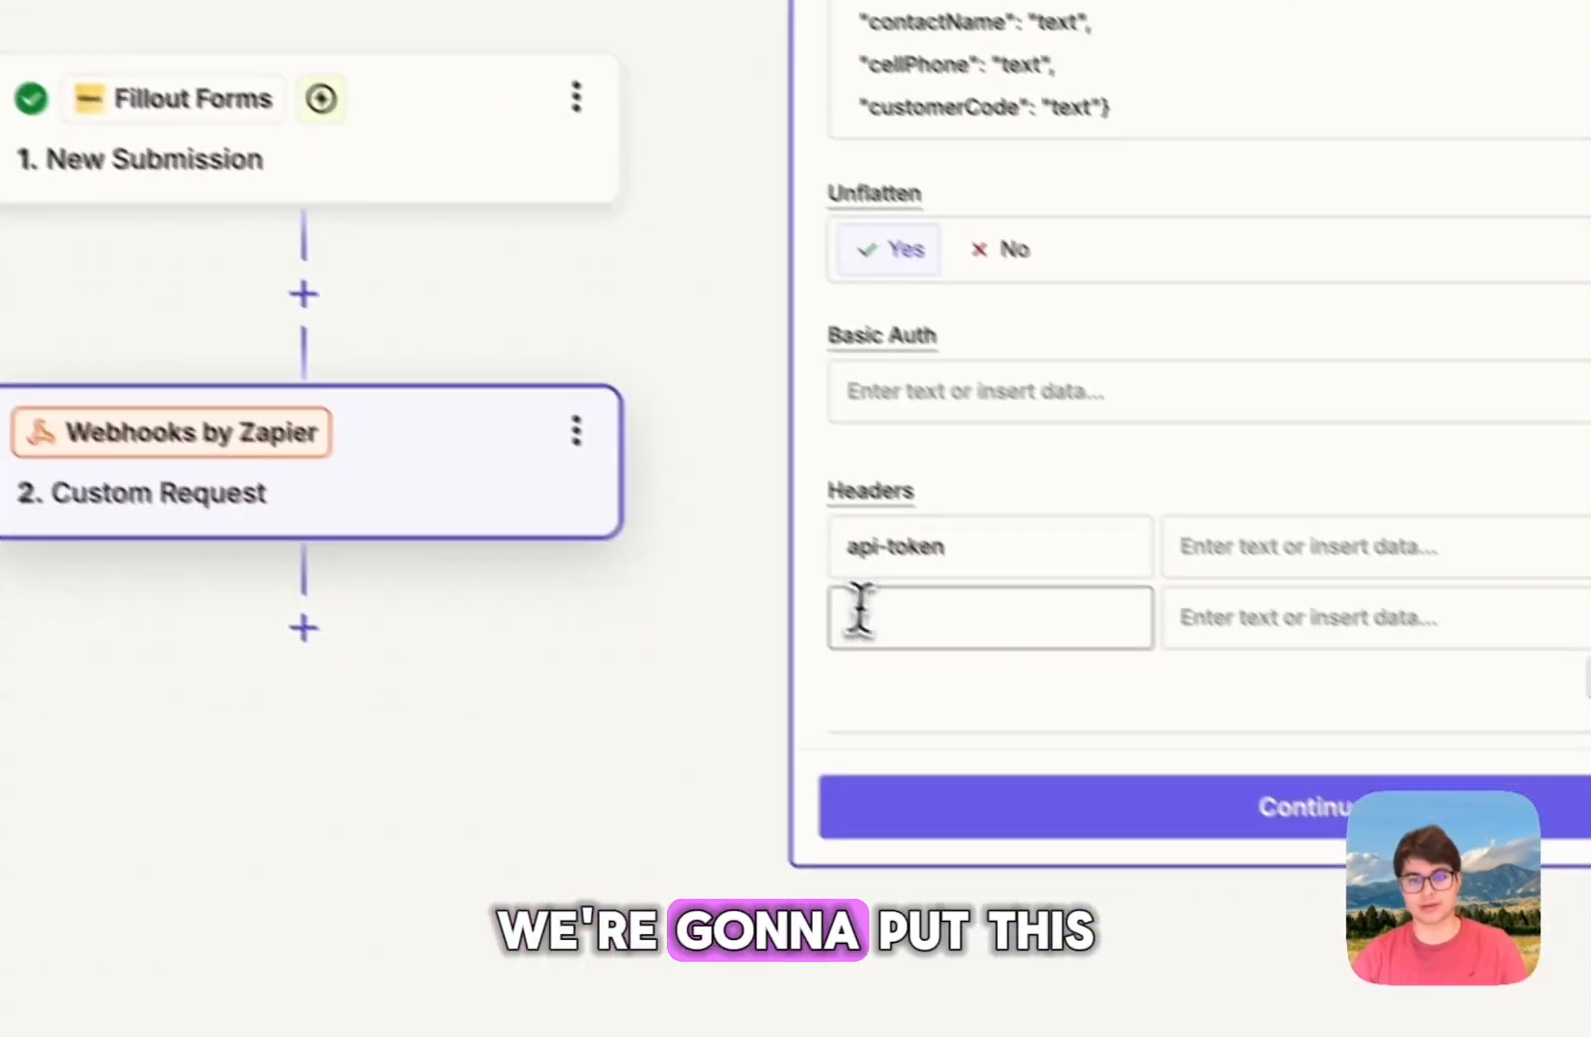
pyautogui.press('super+v')
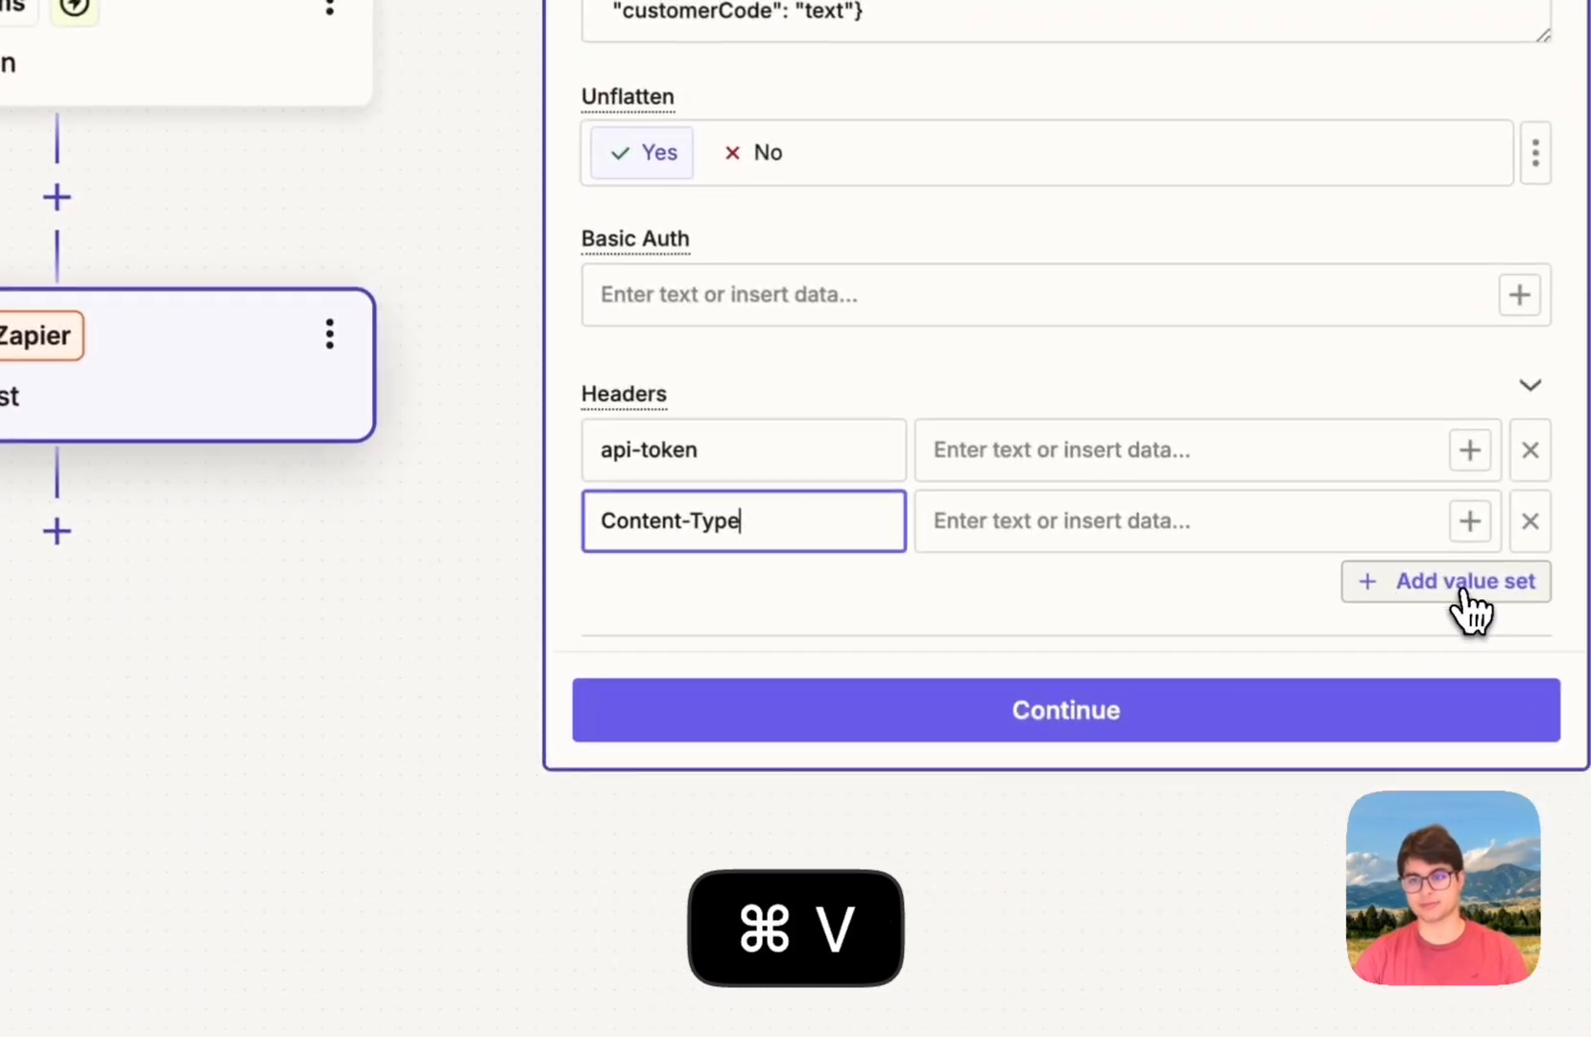
# Step: Add a third accept header and set the header values to application/json
pyautogui.click(1466, 604)
pyautogui.click(753, 576)
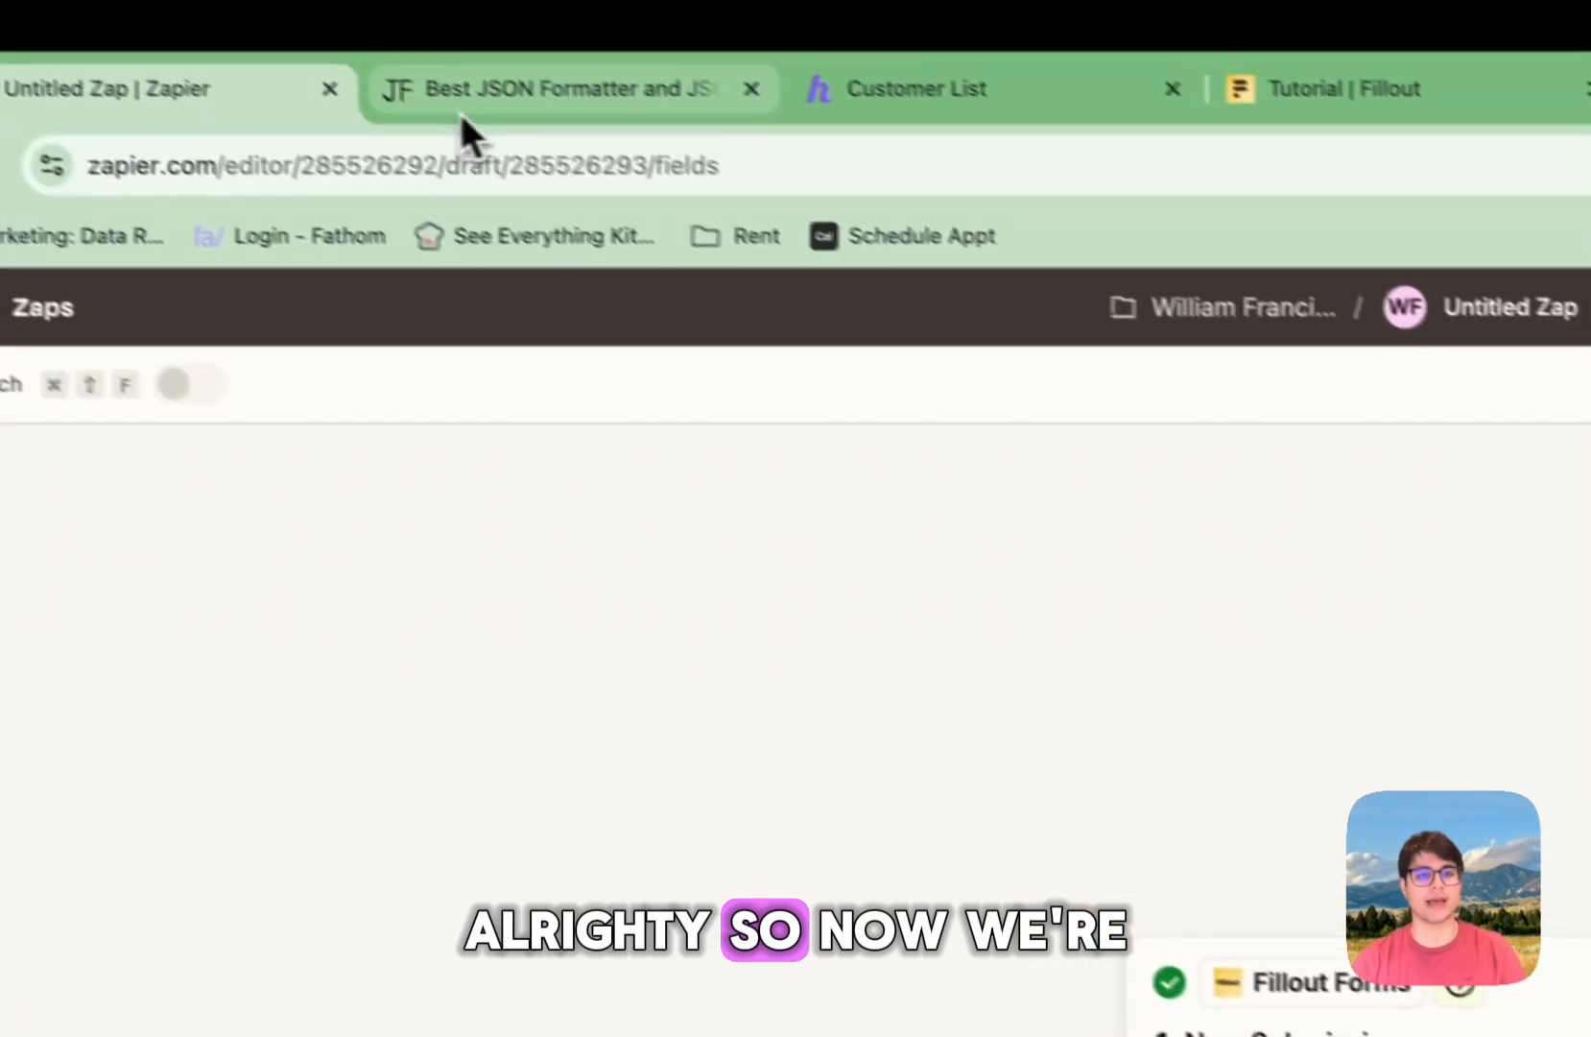
pyautogui.click(451, 135)
pyautogui.moveTo(362, 710); pyautogui.dragTo(634, 720)
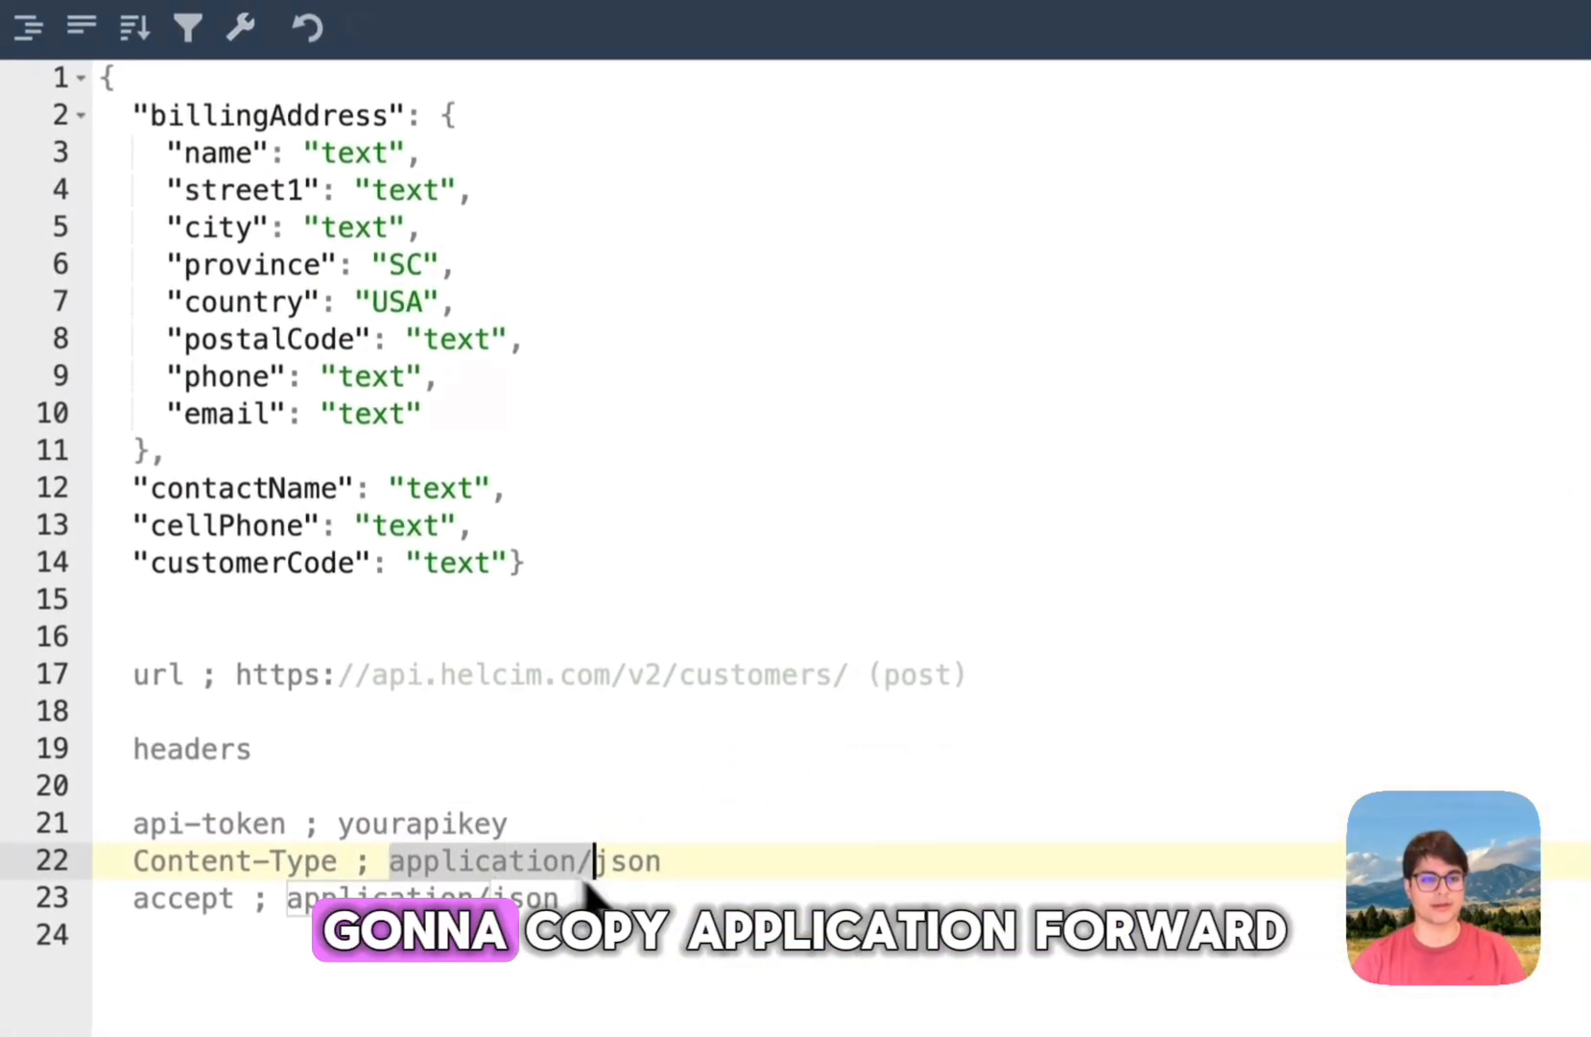
pyautogui.hotkey('ctrl', 'c')
pyautogui.click(198, 131)
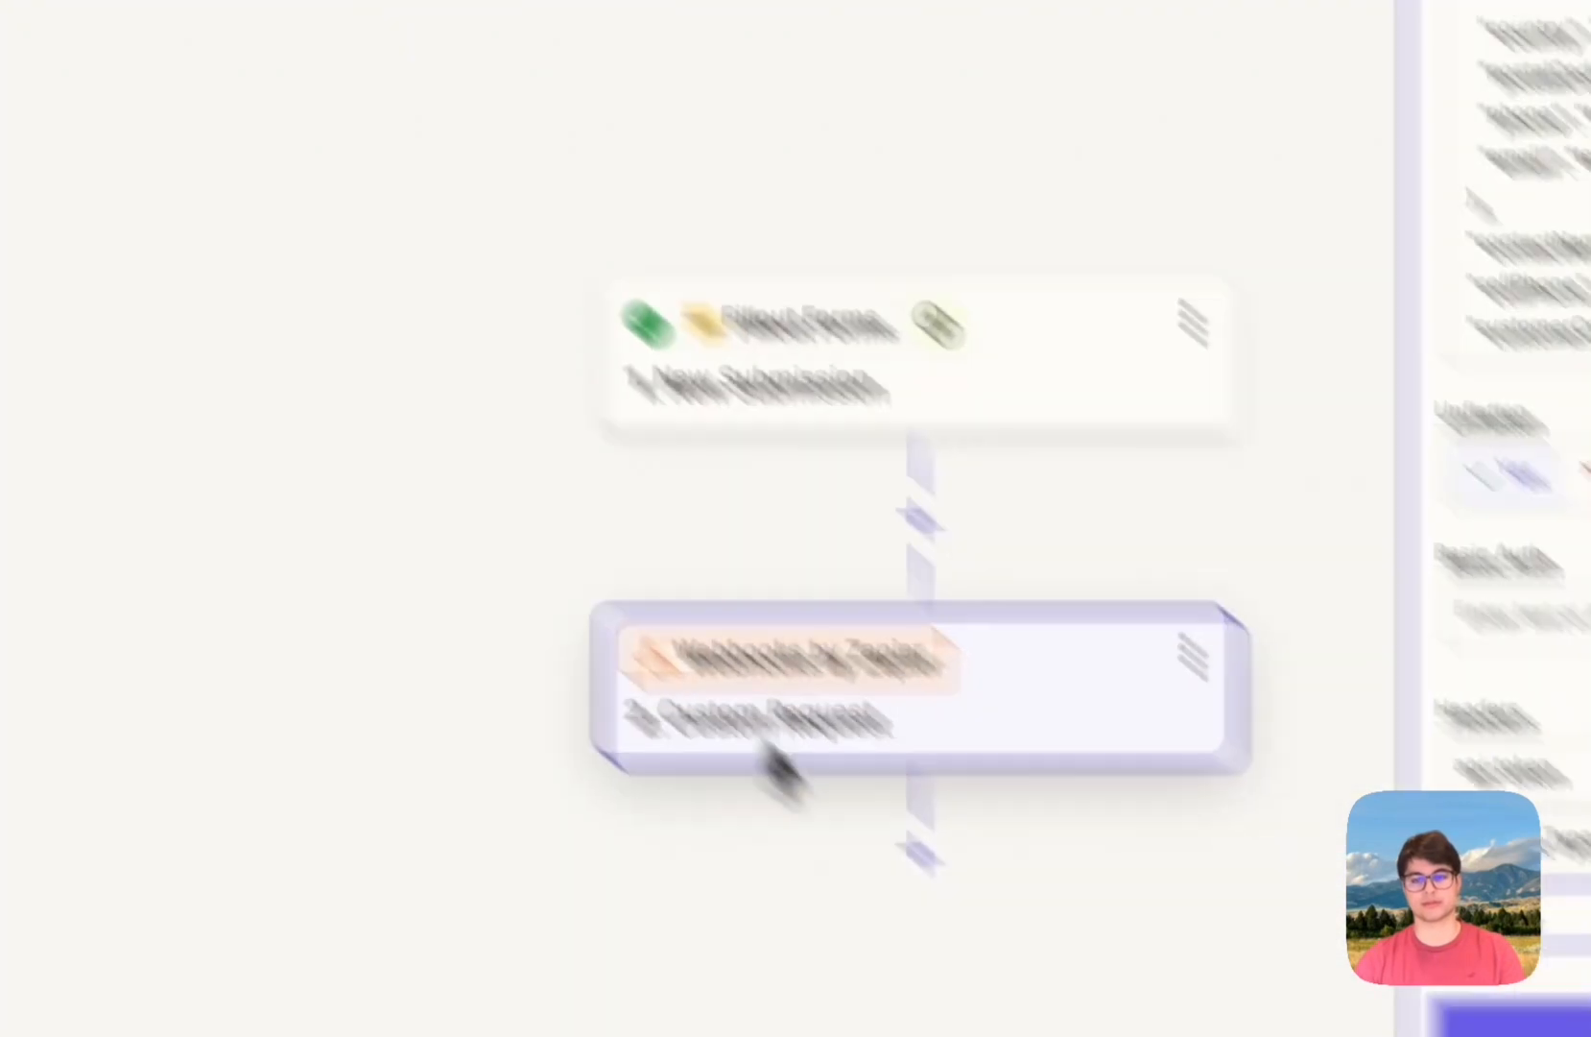
pyautogui.click(1151, 746)
pyautogui.hotkey('ctrl', 'v')
pyautogui.click(1150, 835)
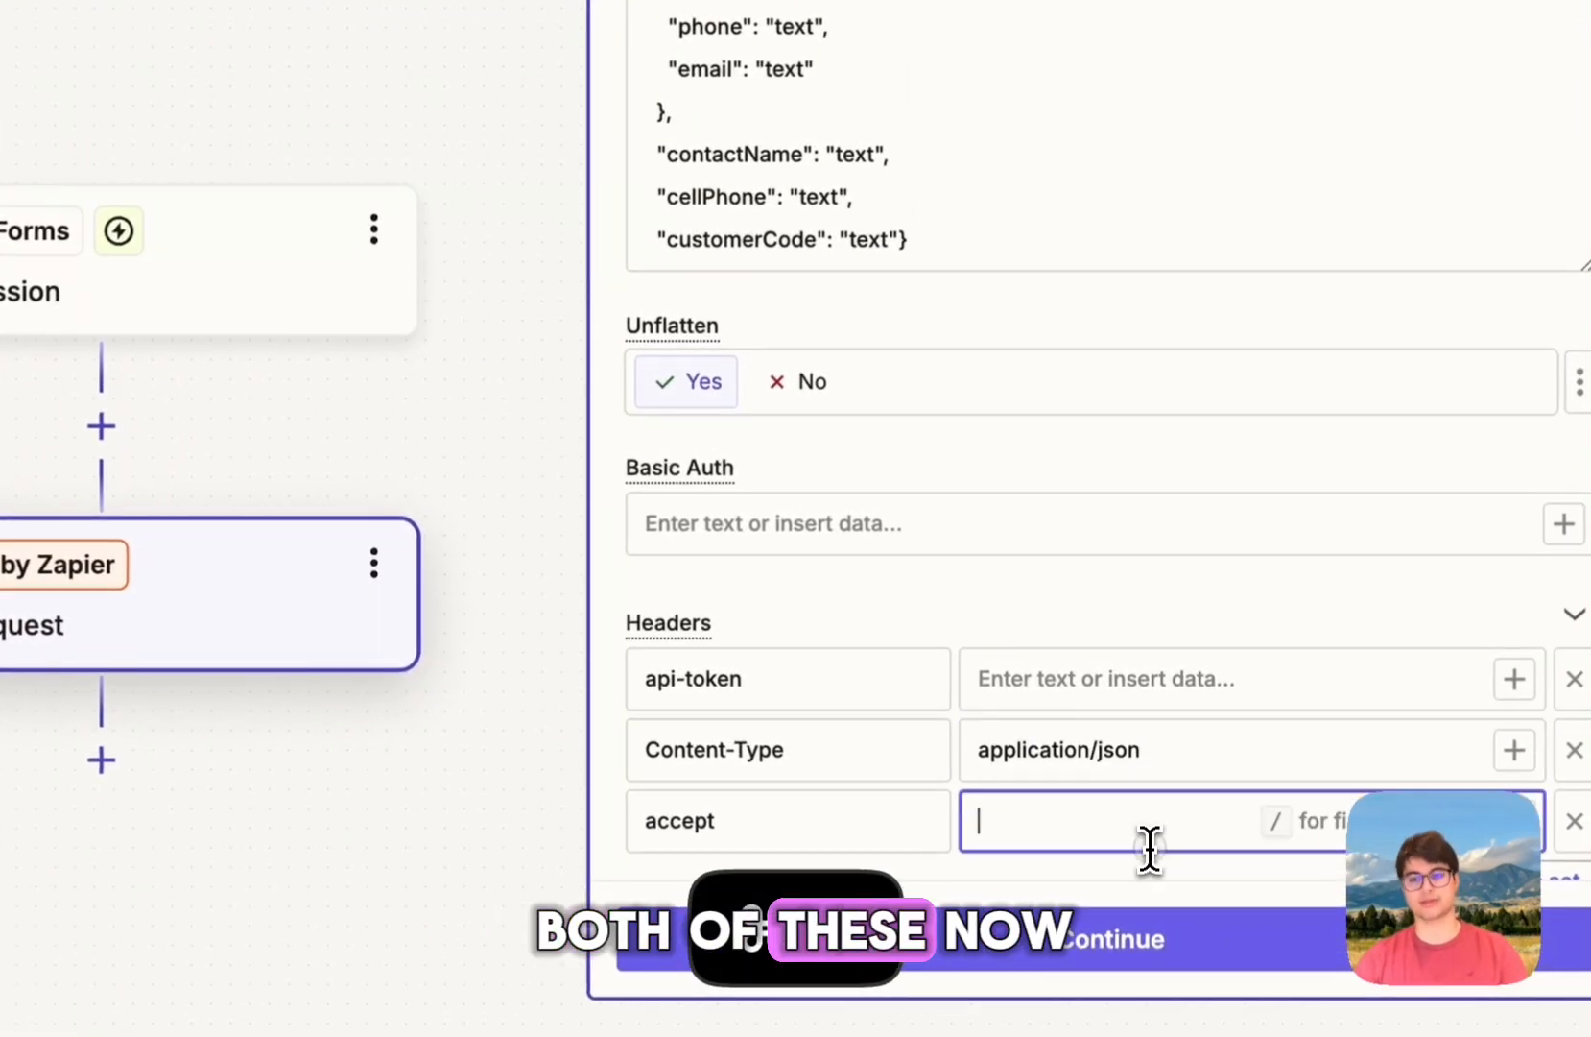
pyautogui.click(1054, 674)
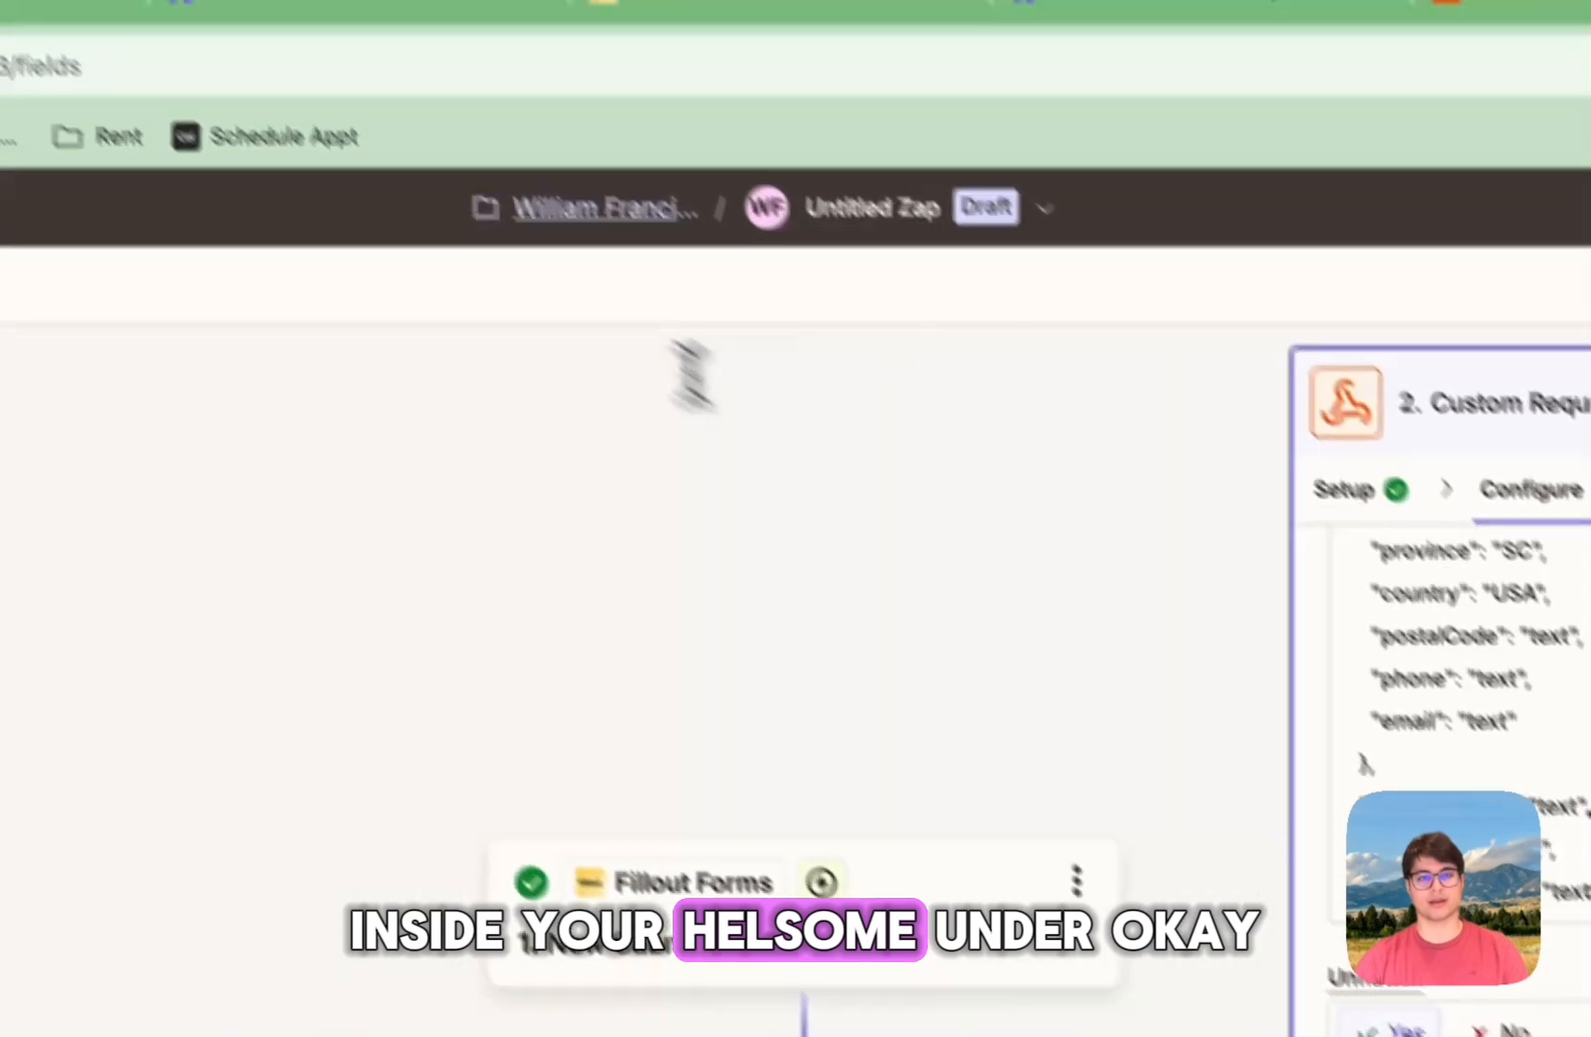
pyautogui.click(536, 101)
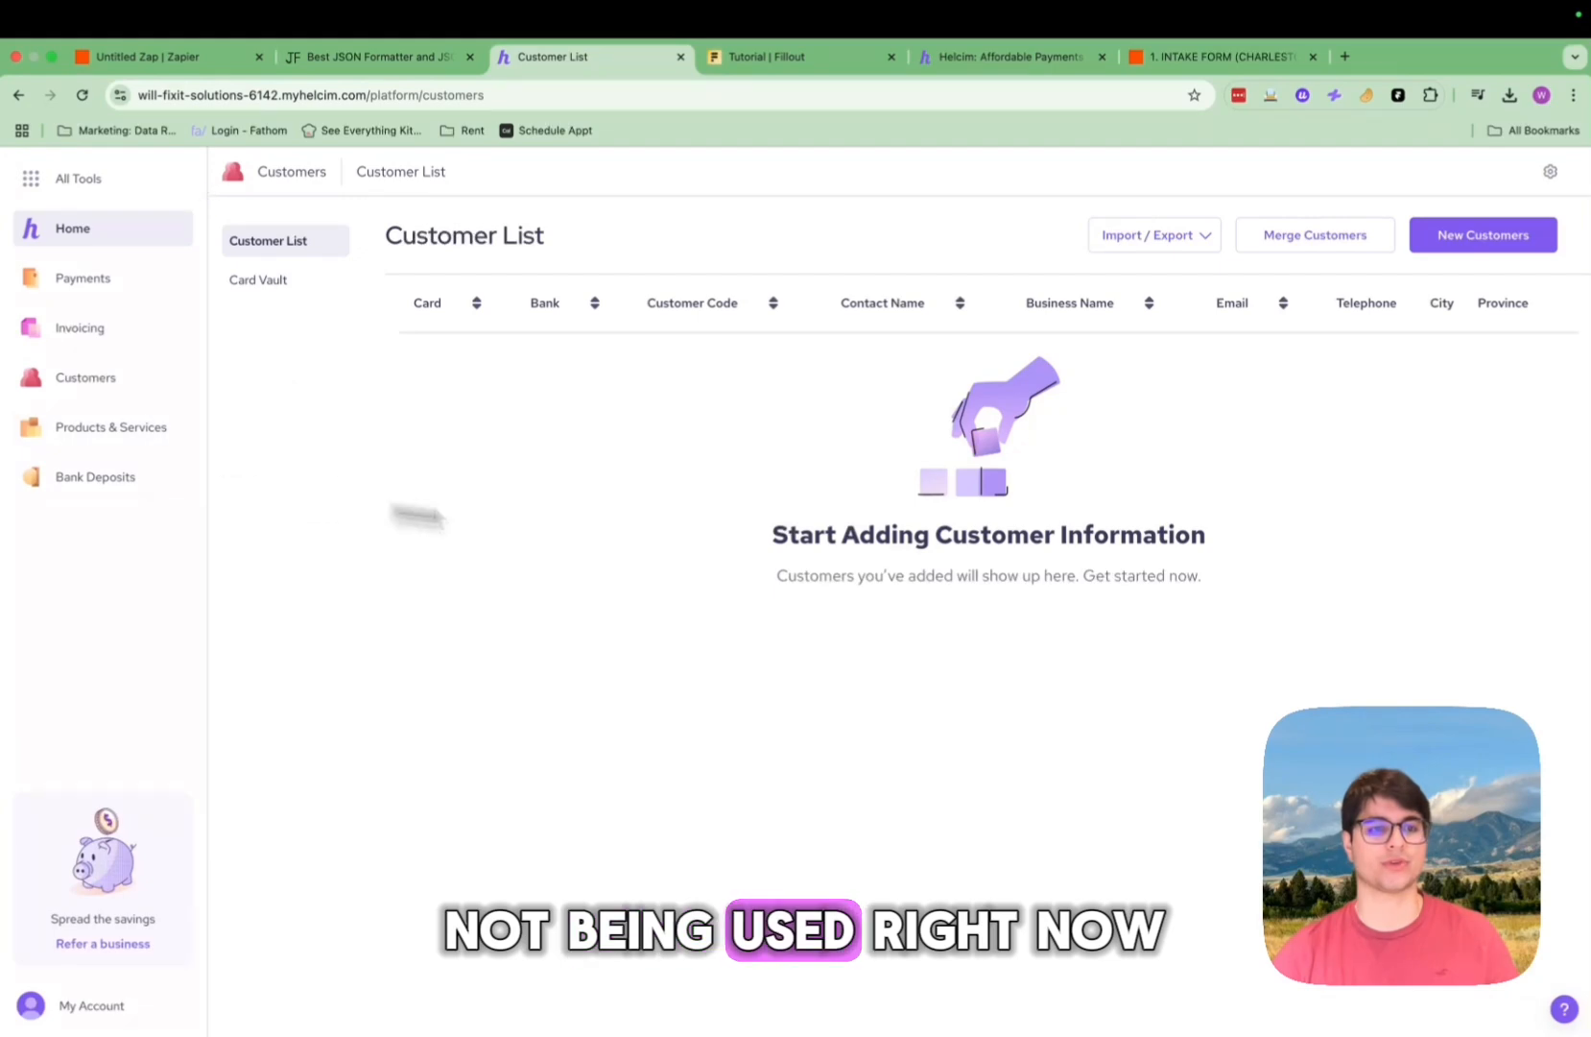
# Step: Go through All Tools to Integrations to reach Helcim's API Access Configurations
pyautogui.click(44, 182)
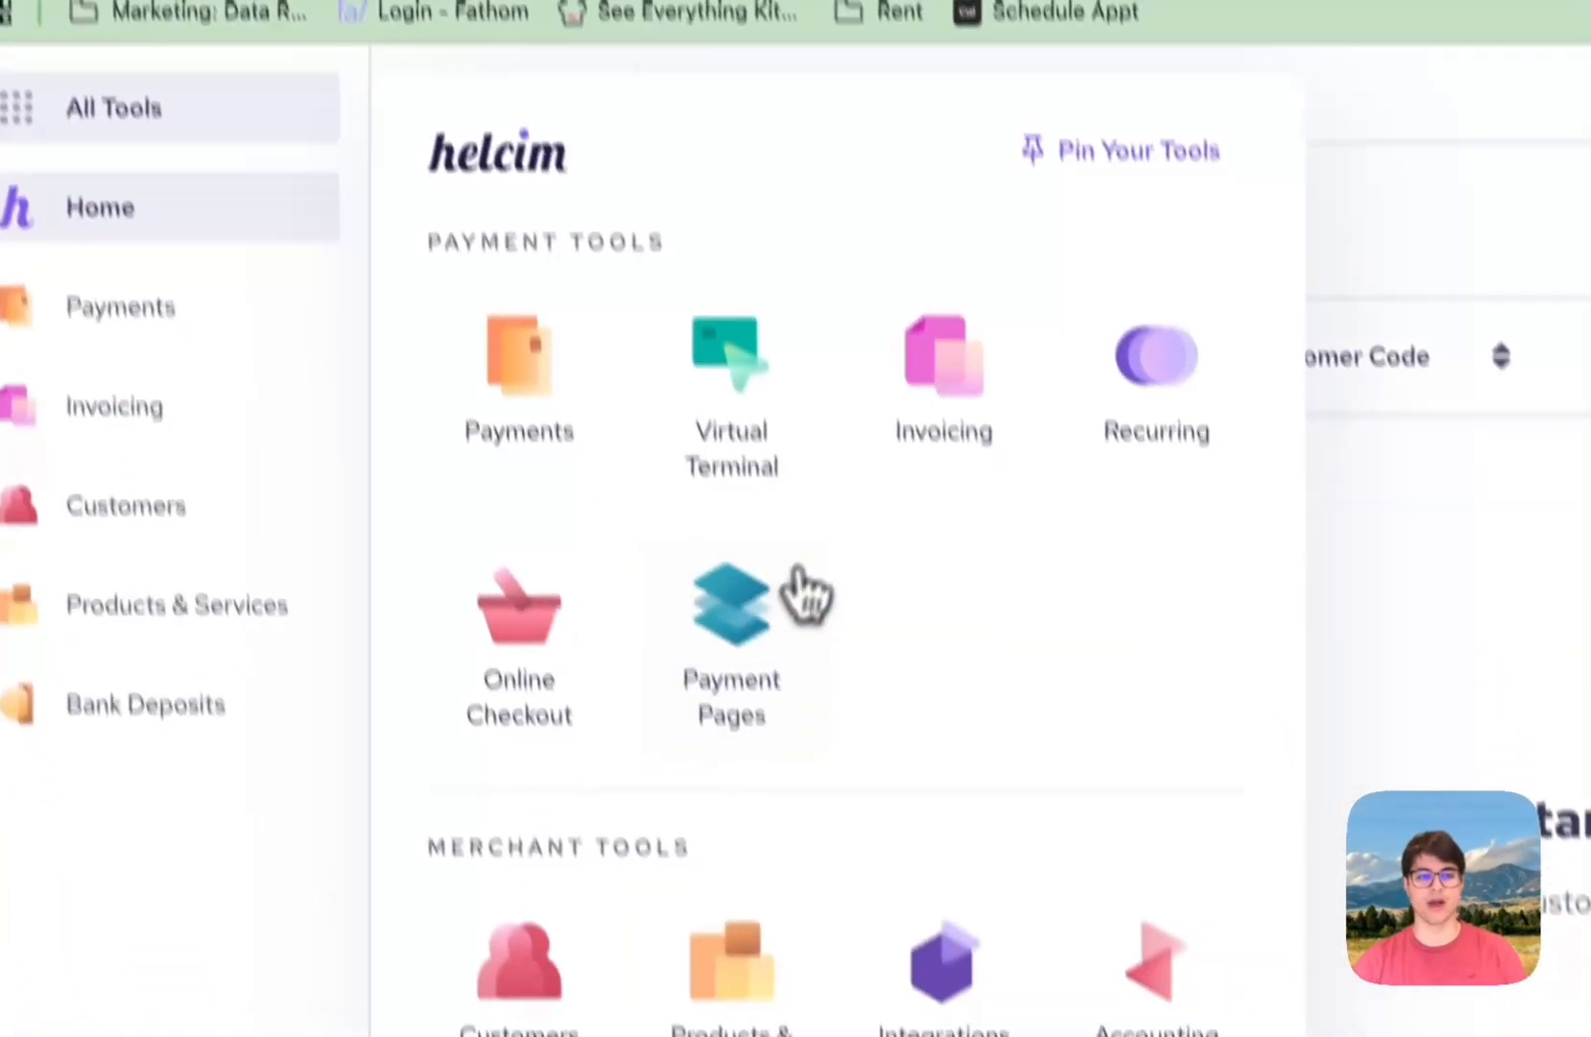
pyautogui.scroll(-5, 806, 595)
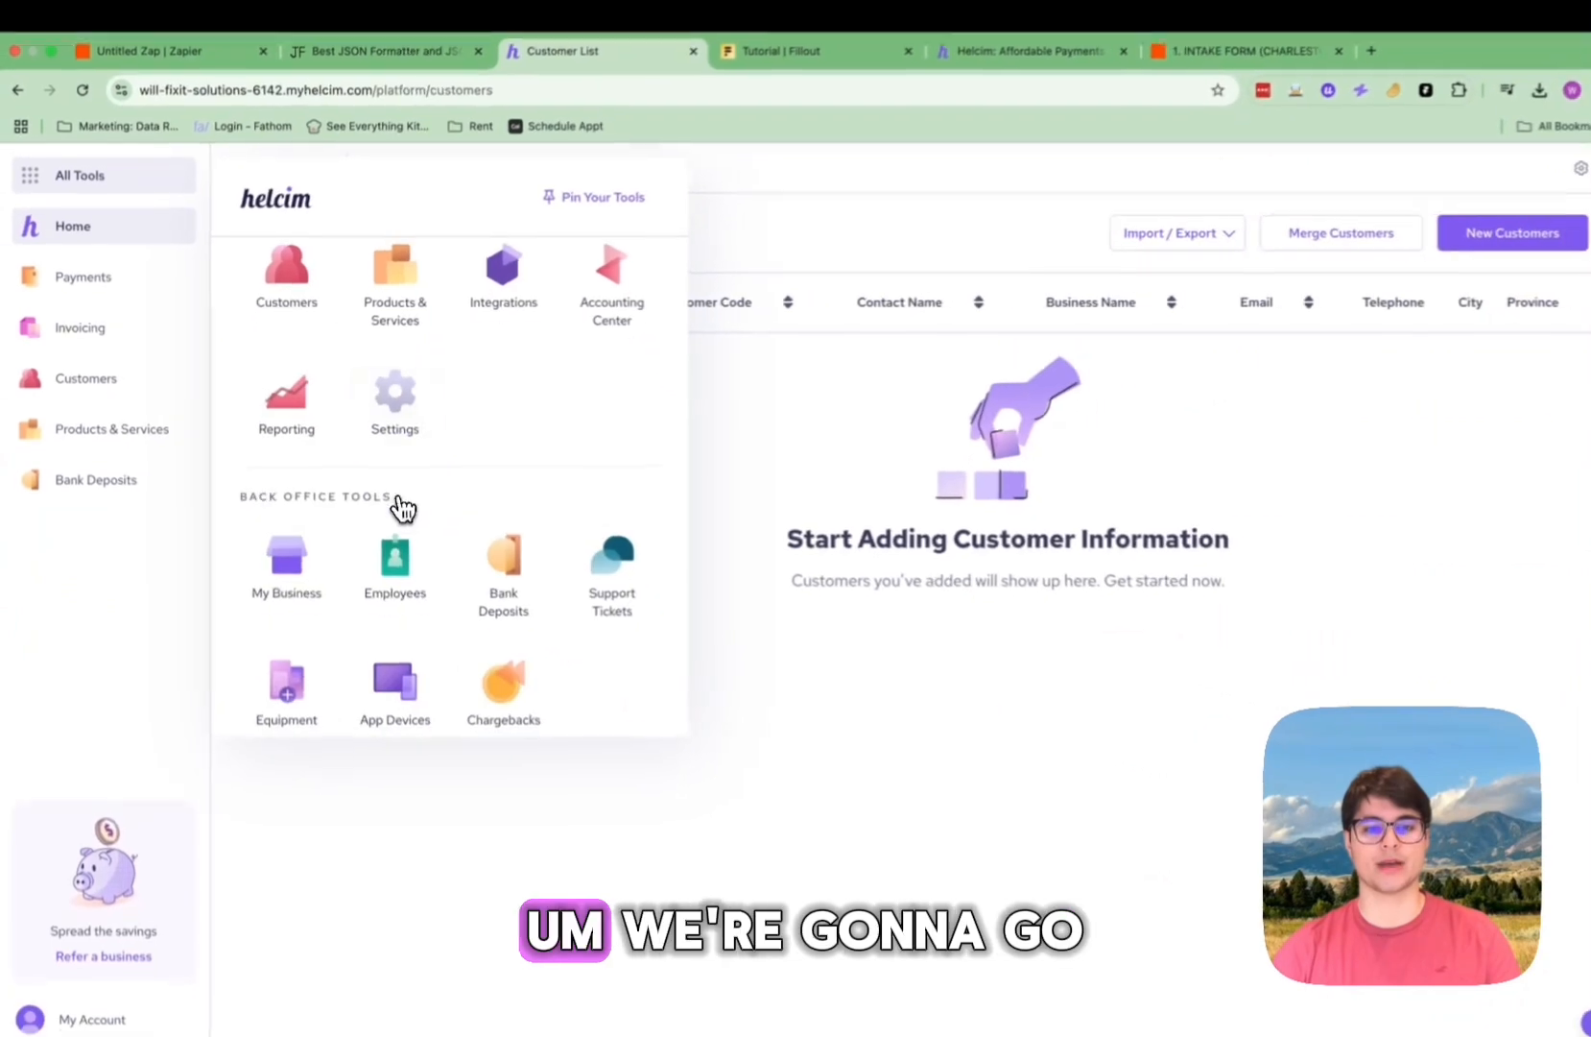
pyautogui.scroll(3, 394, 504)
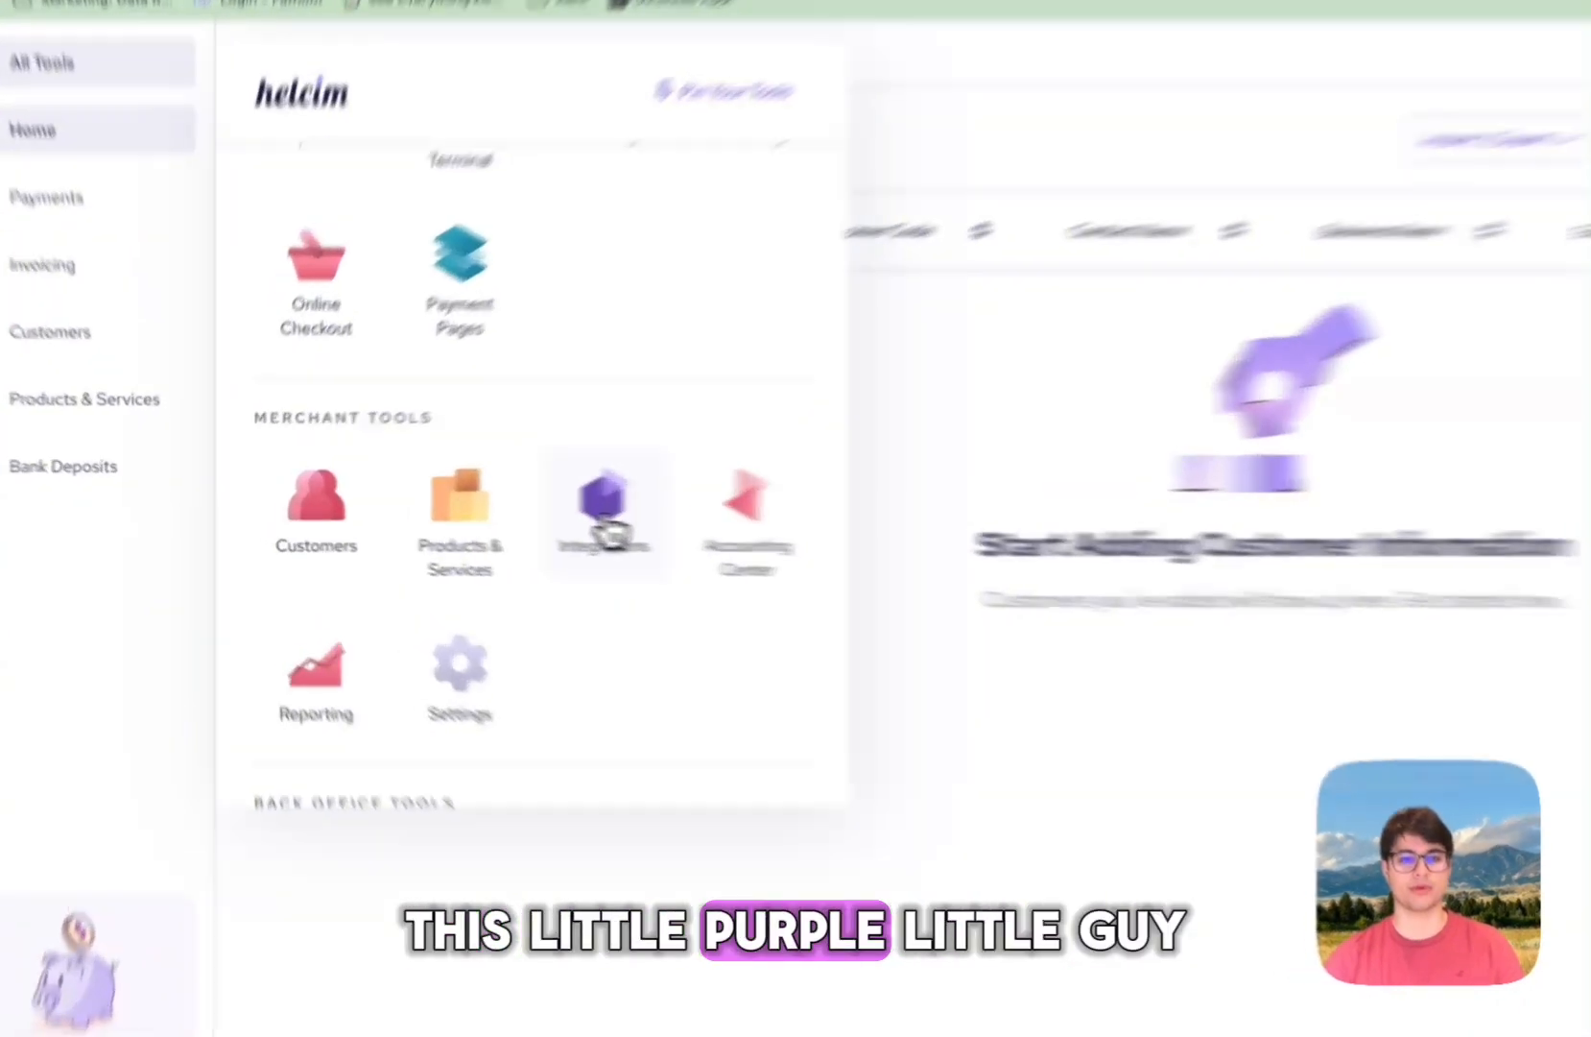
pyautogui.click(494, 508)
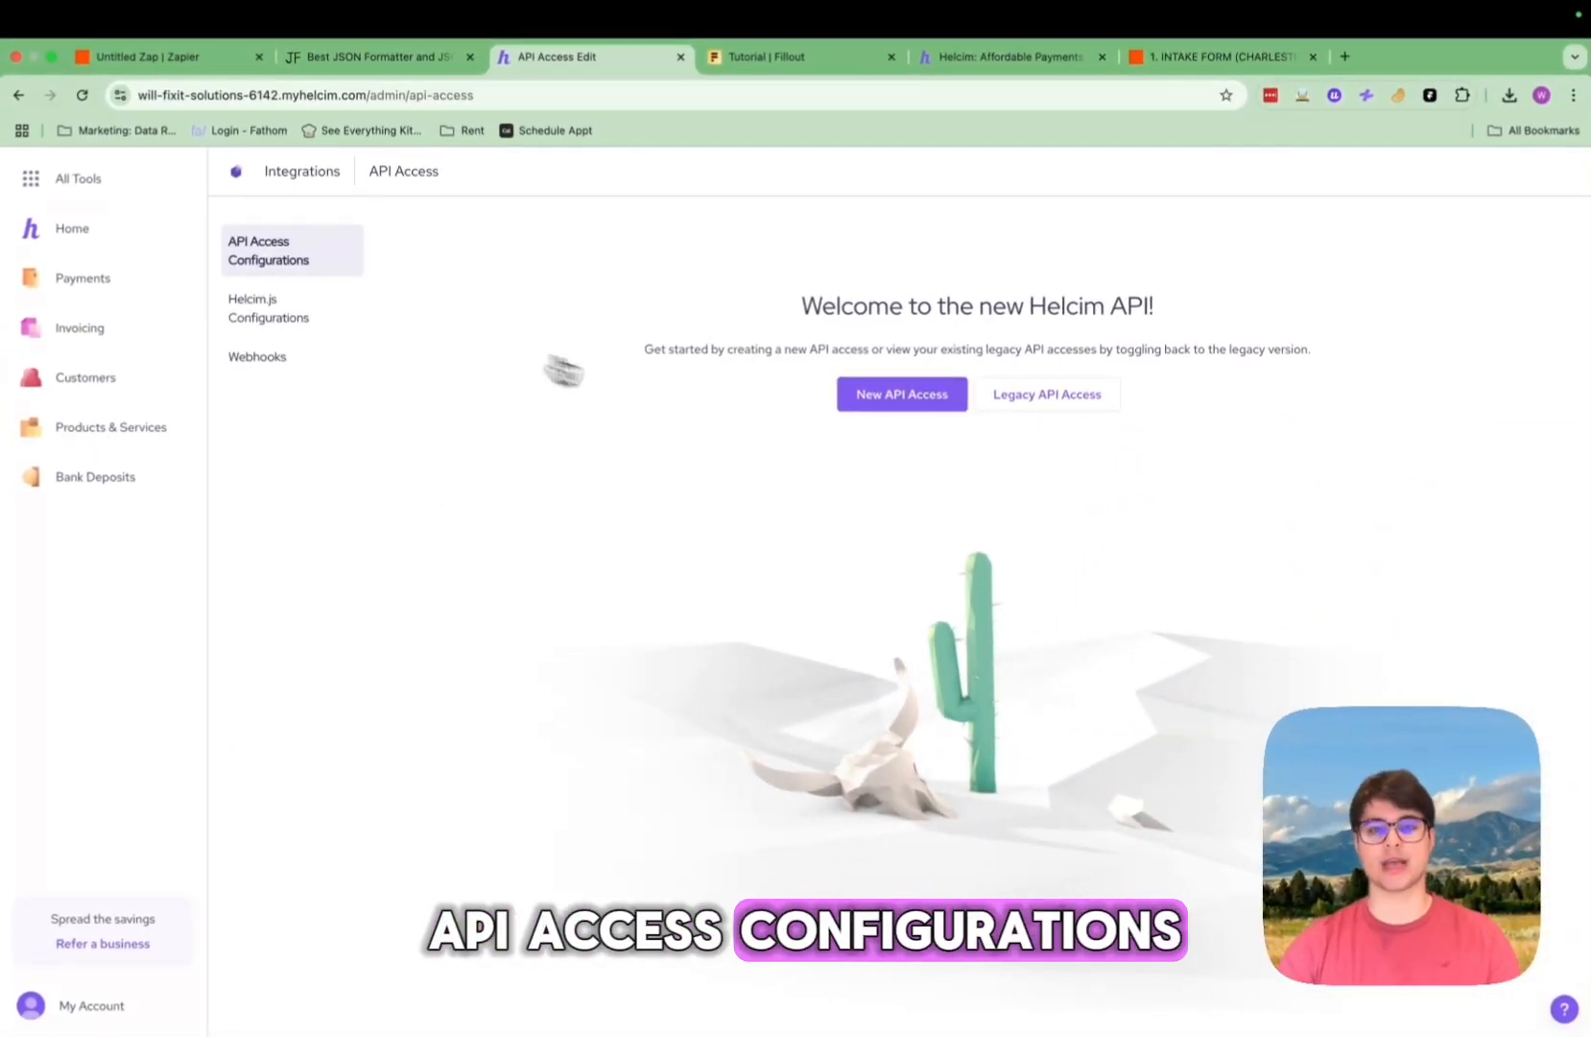
# Step: Start a new Helcim API access and name it test
pyautogui.click(890, 403)
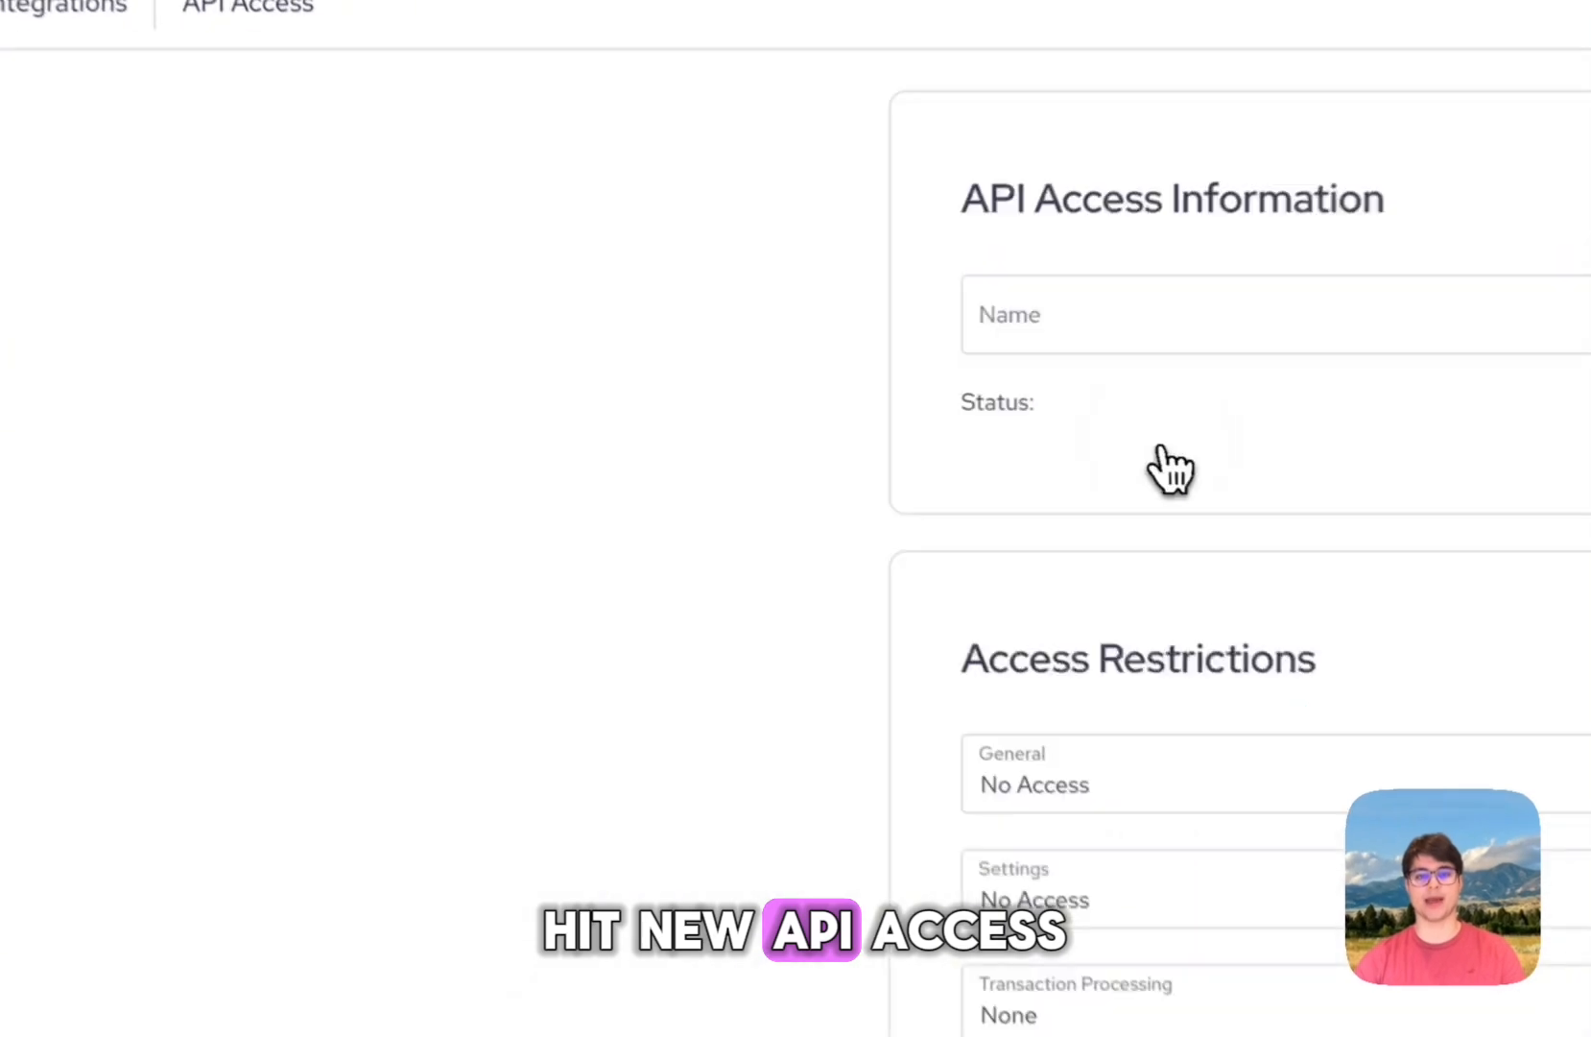
pyautogui.click(1132, 180)
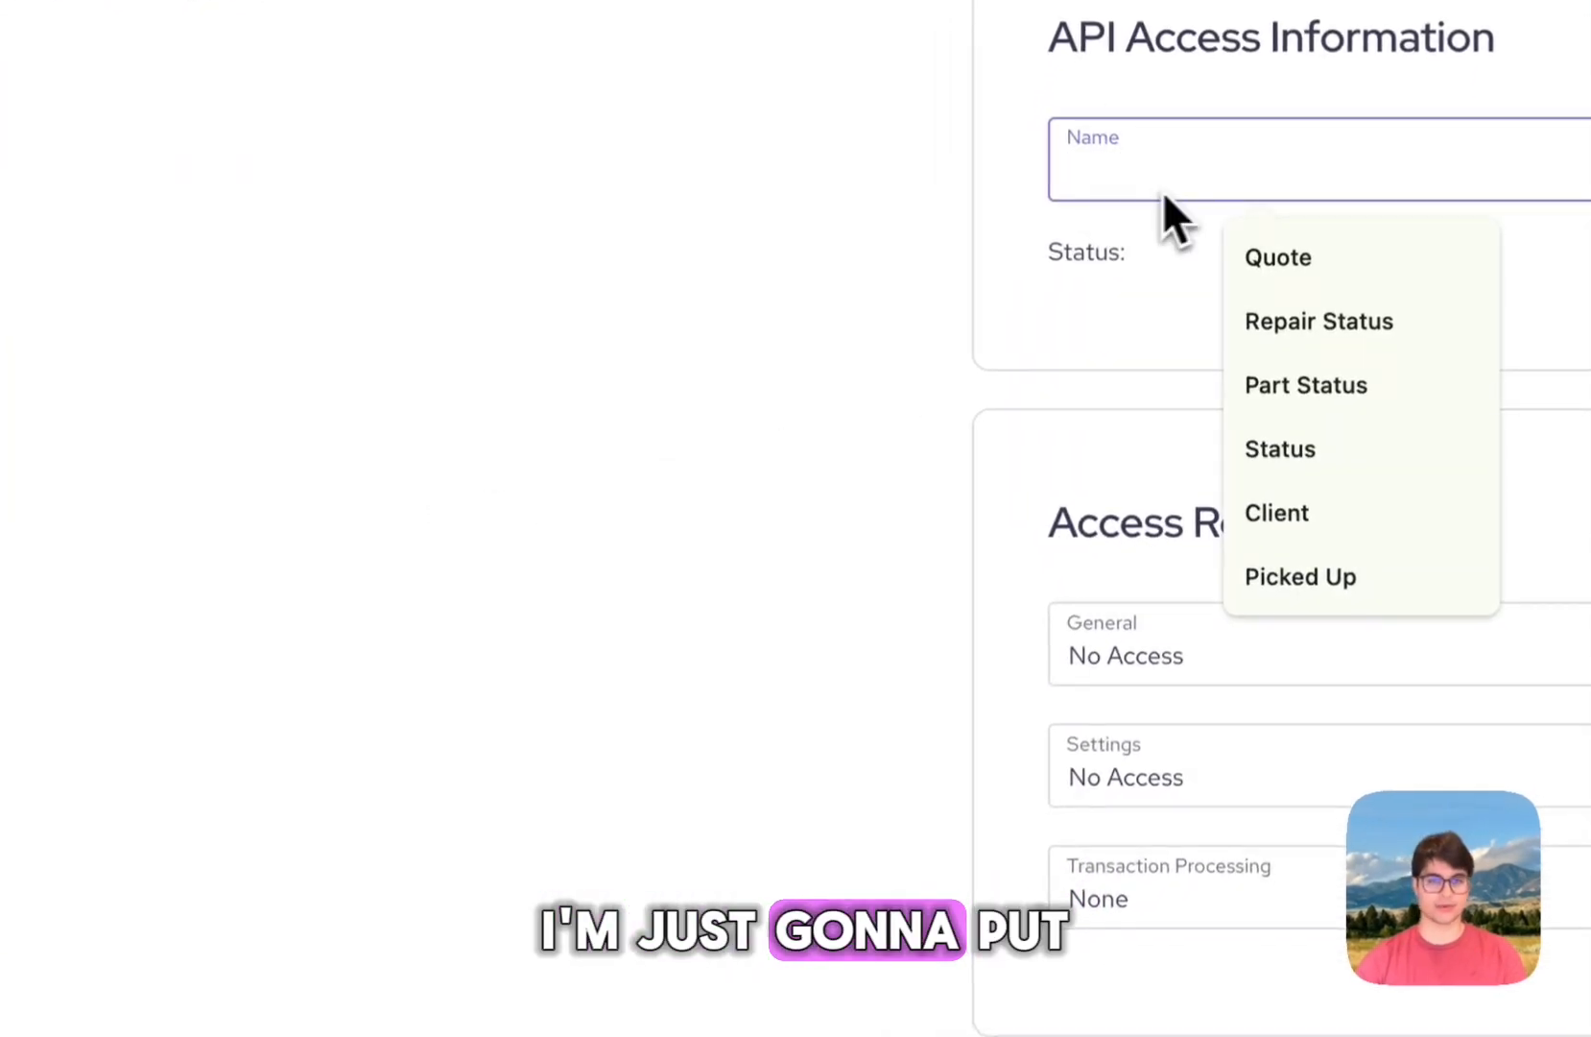
pyautogui.click(1114, 281)
pyautogui.click(1115, 174)
pyautogui.write('test')
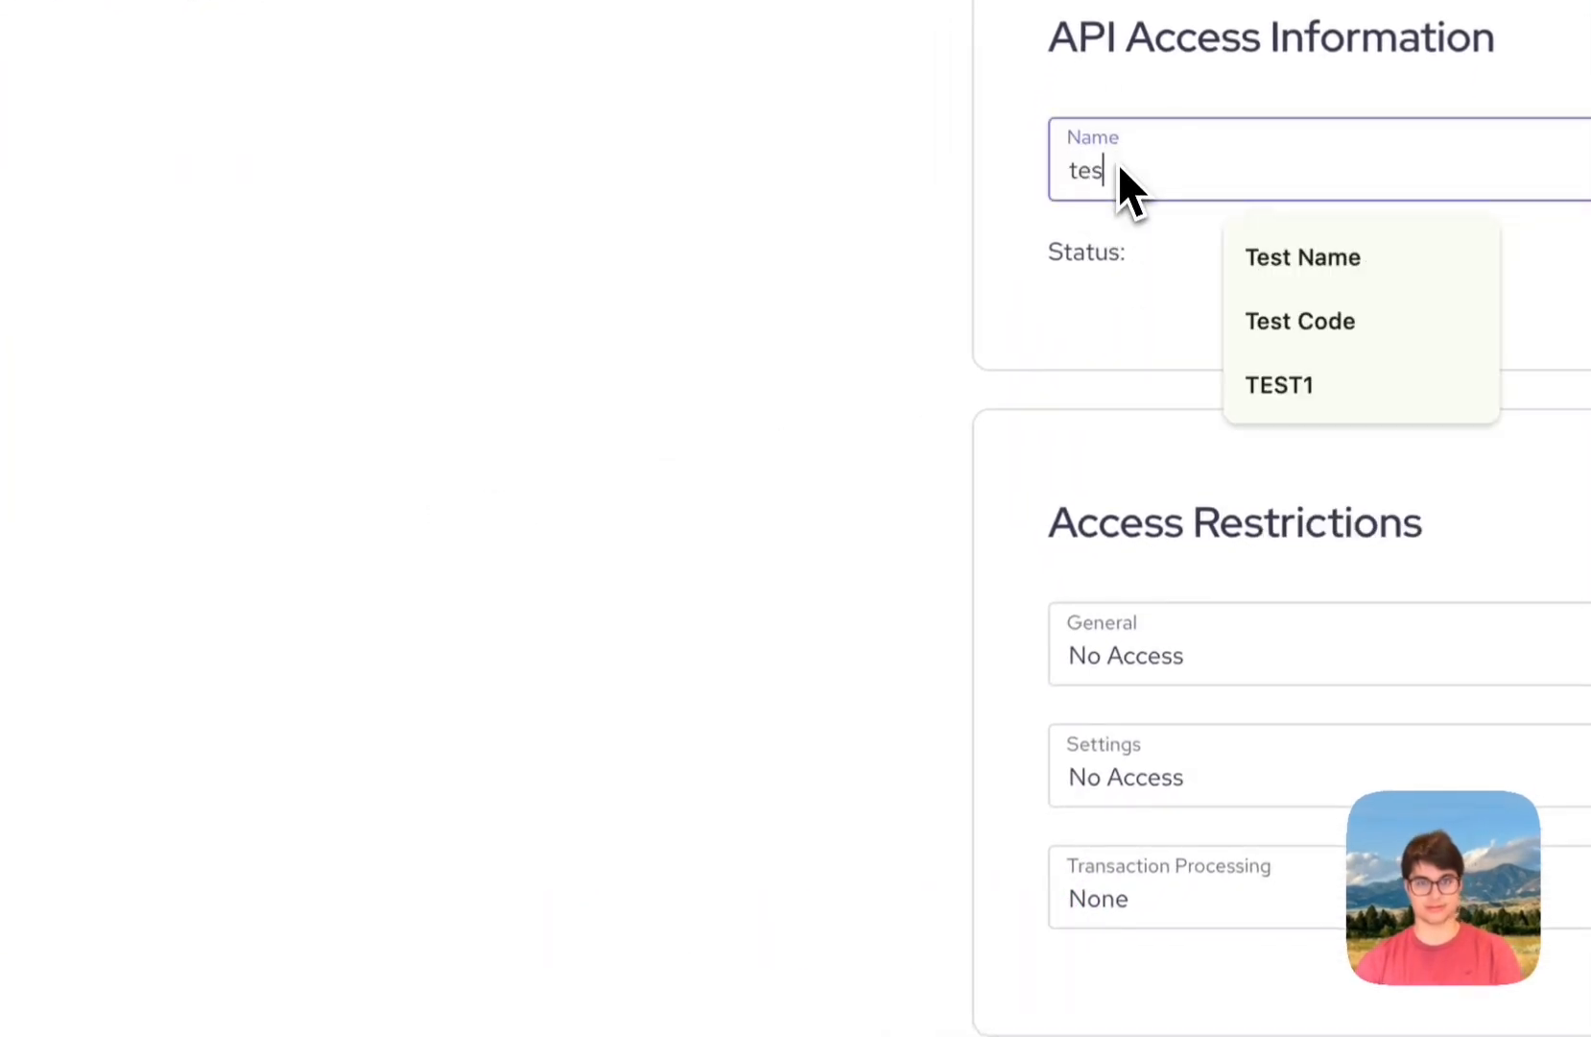
pyautogui.click(1103, 278)
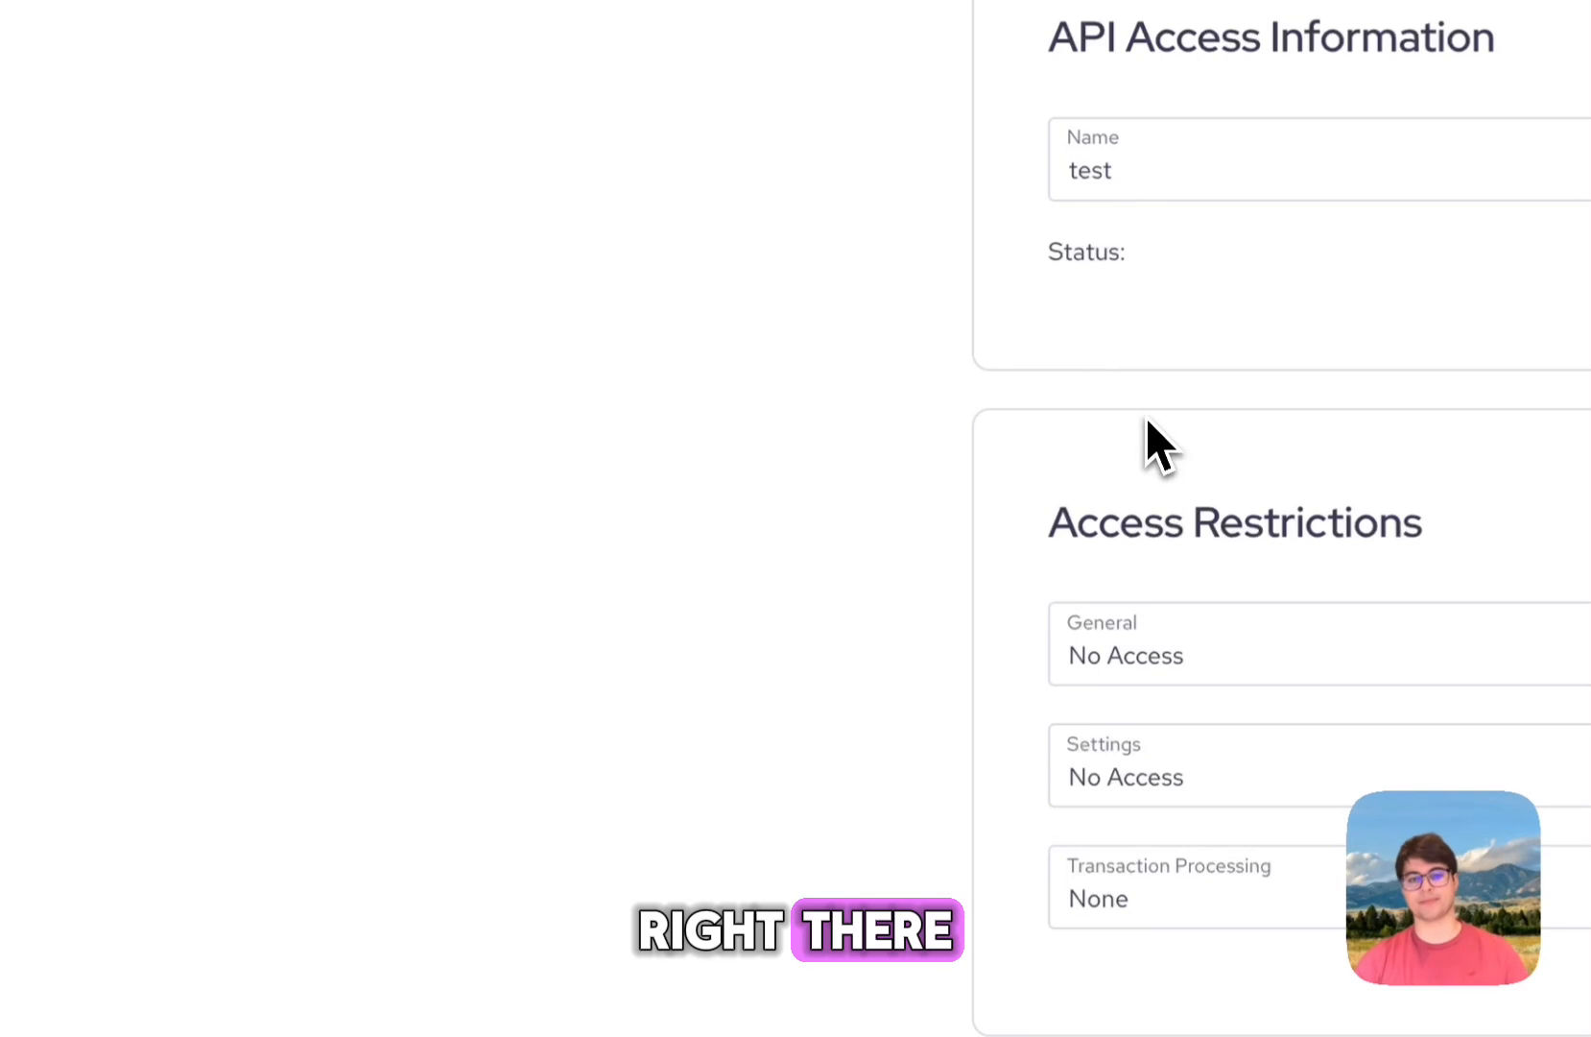
# Step: Give General and Settings Read & Write access, create it, and copy the generated token
pyautogui.click(1142, 651)
pyautogui.click(1159, 729)
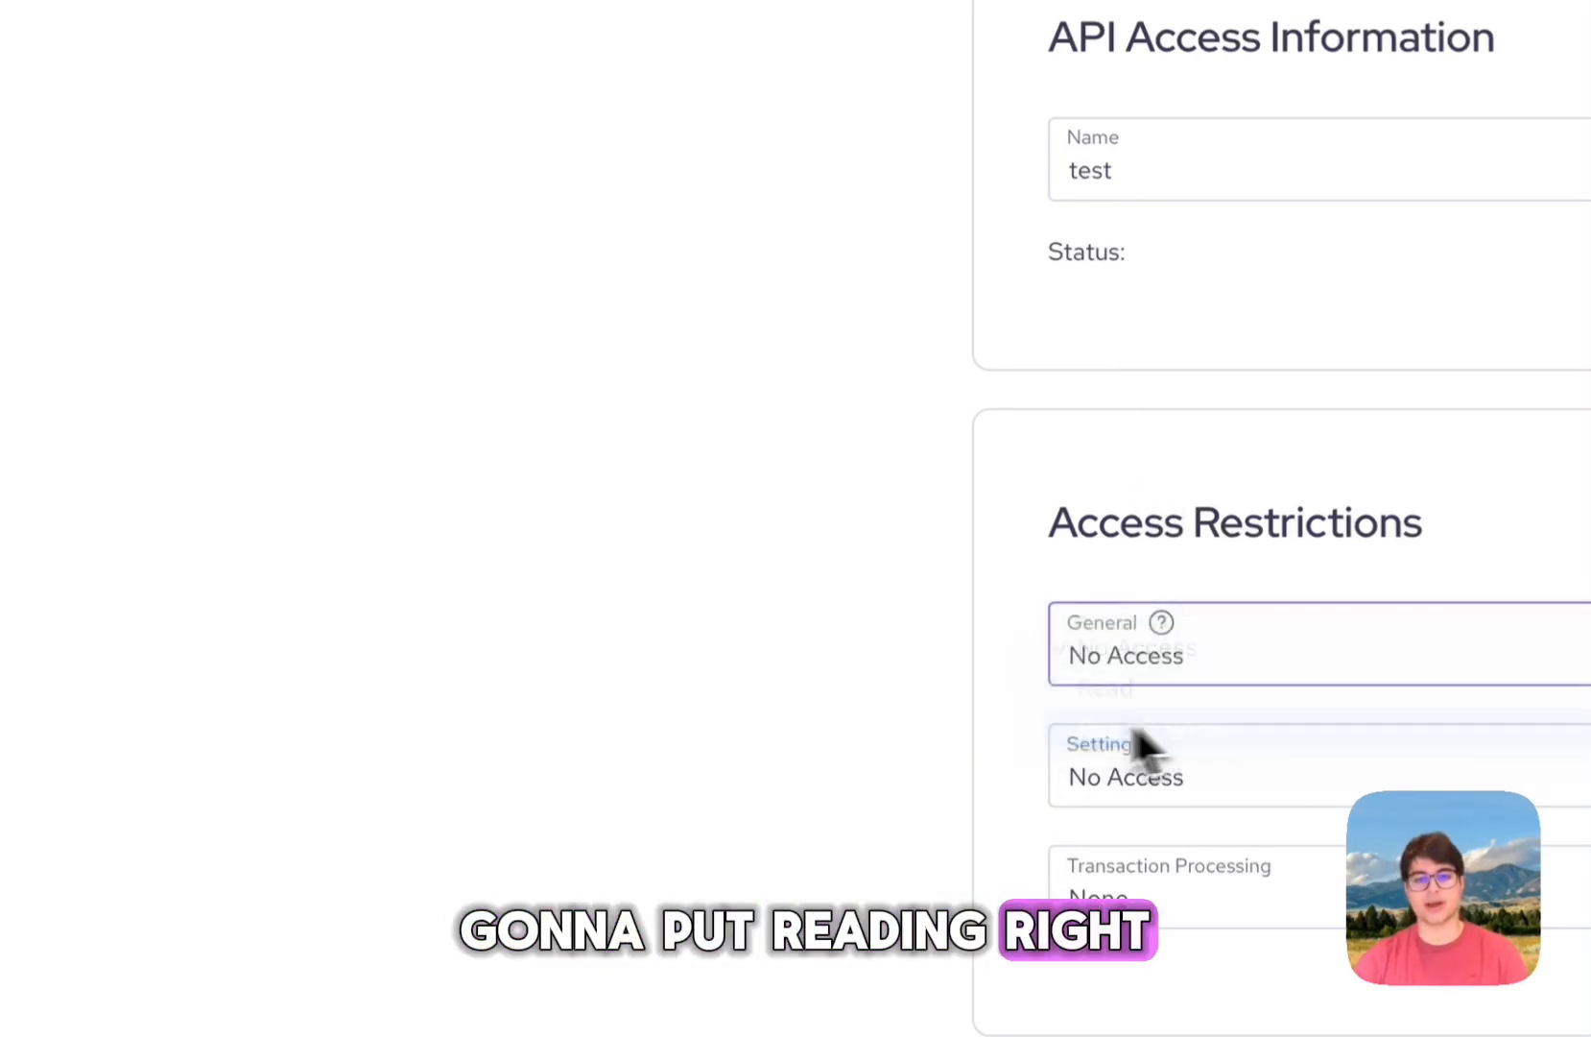
pyautogui.click(1110, 801)
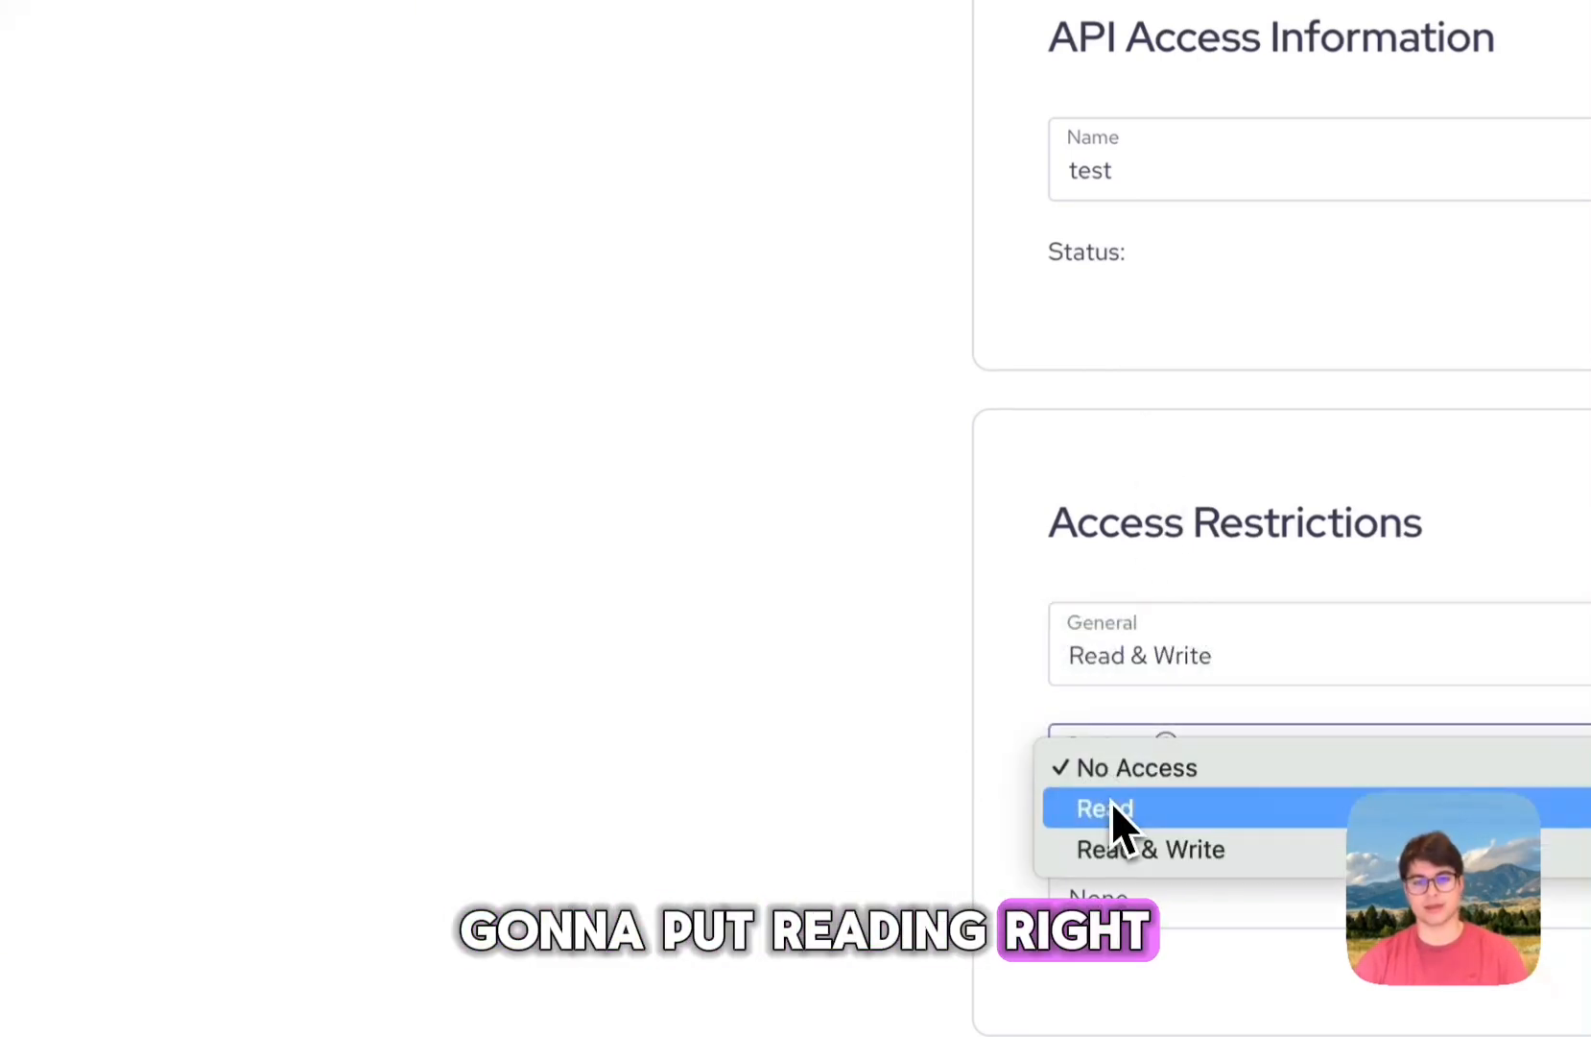
pyautogui.click(1152, 861)
pyautogui.click(1065, 888)
pyautogui.click(1076, 898)
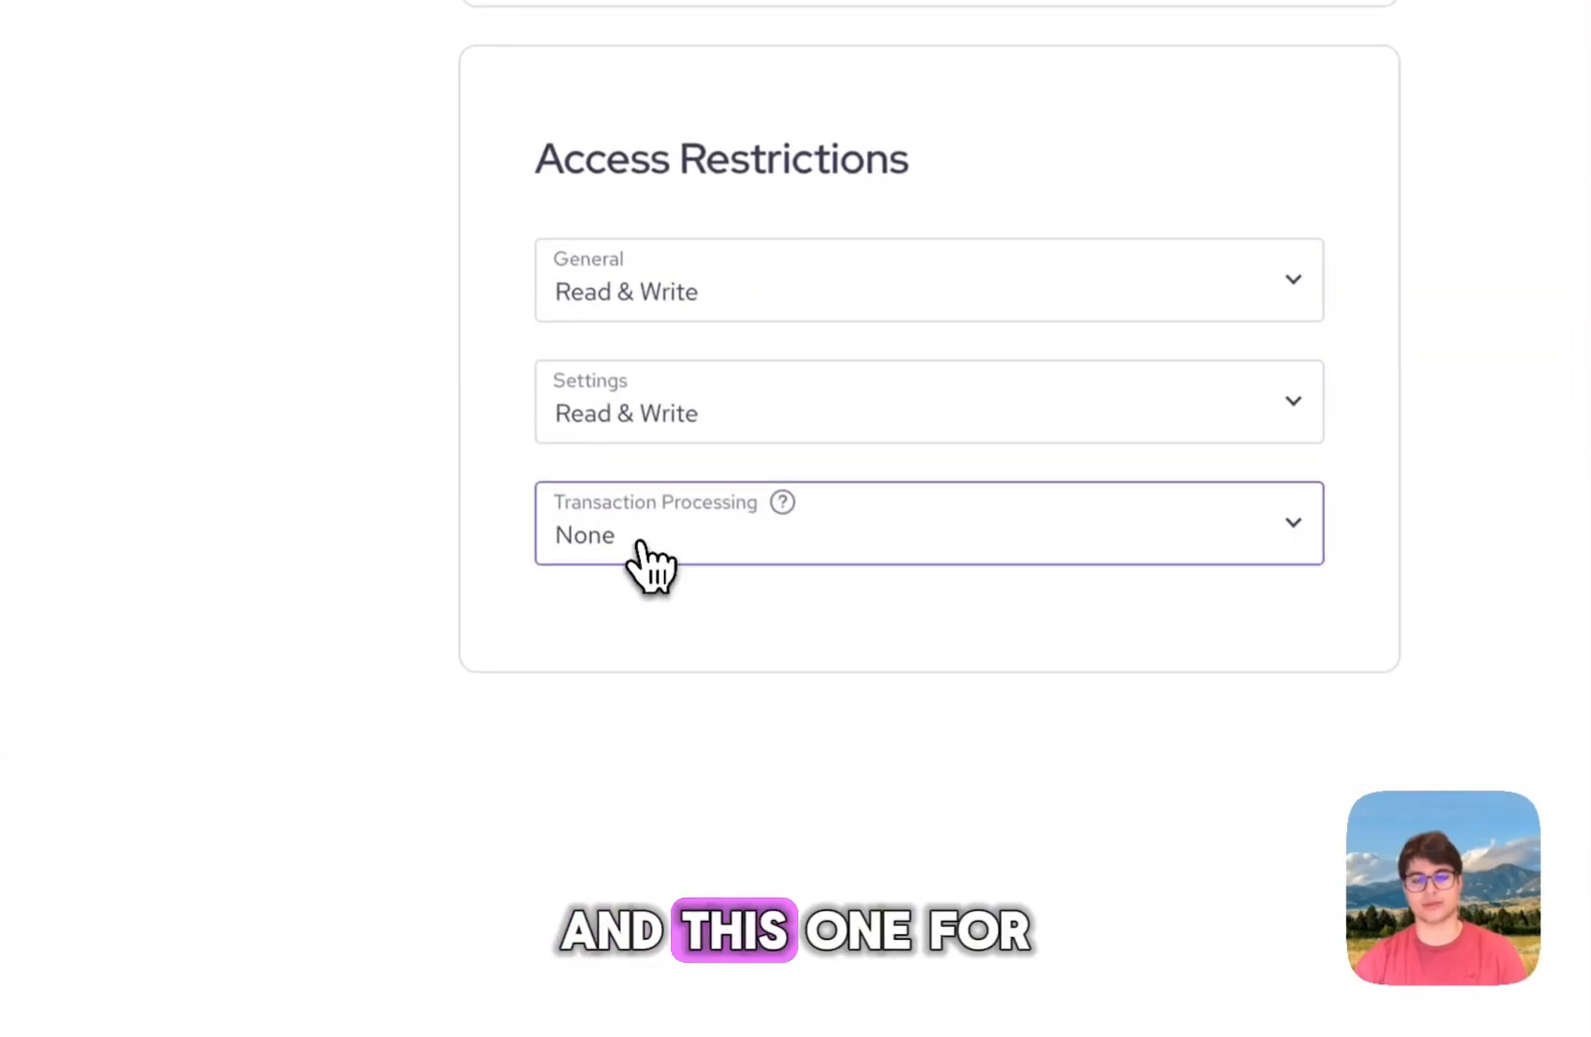
pyautogui.click(641, 543)
pyautogui.click(451, 523)
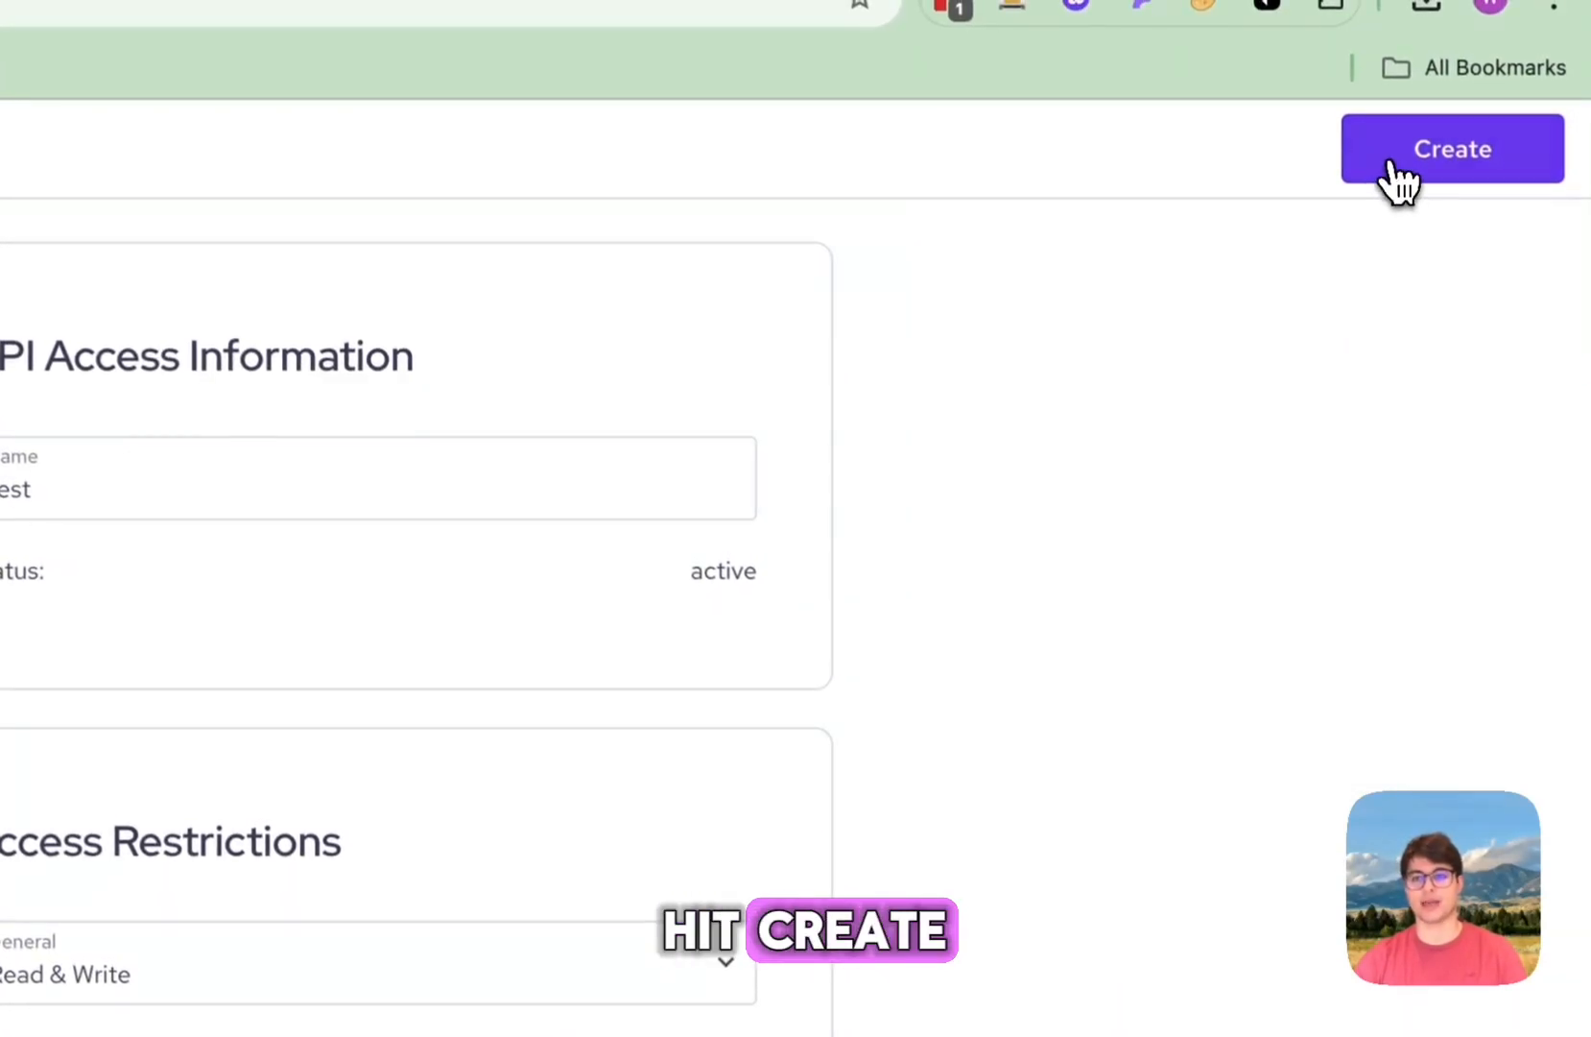
pyautogui.click(1390, 165)
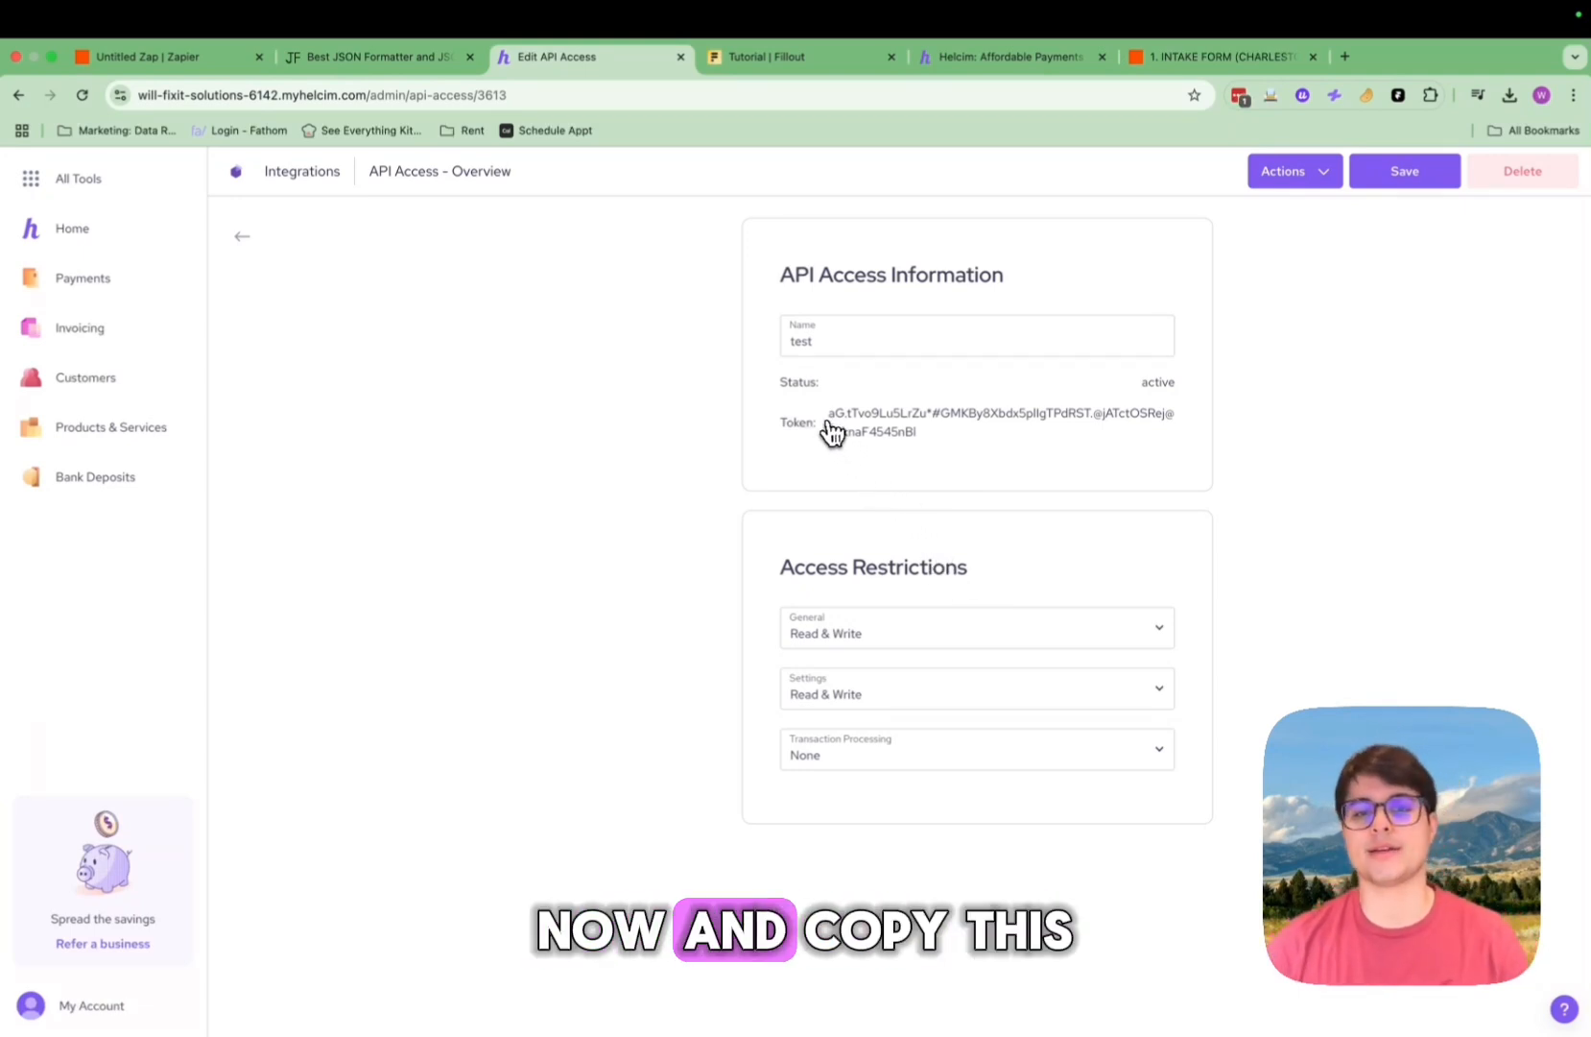
pyautogui.moveTo(827, 414); pyautogui.dragTo(912, 432)
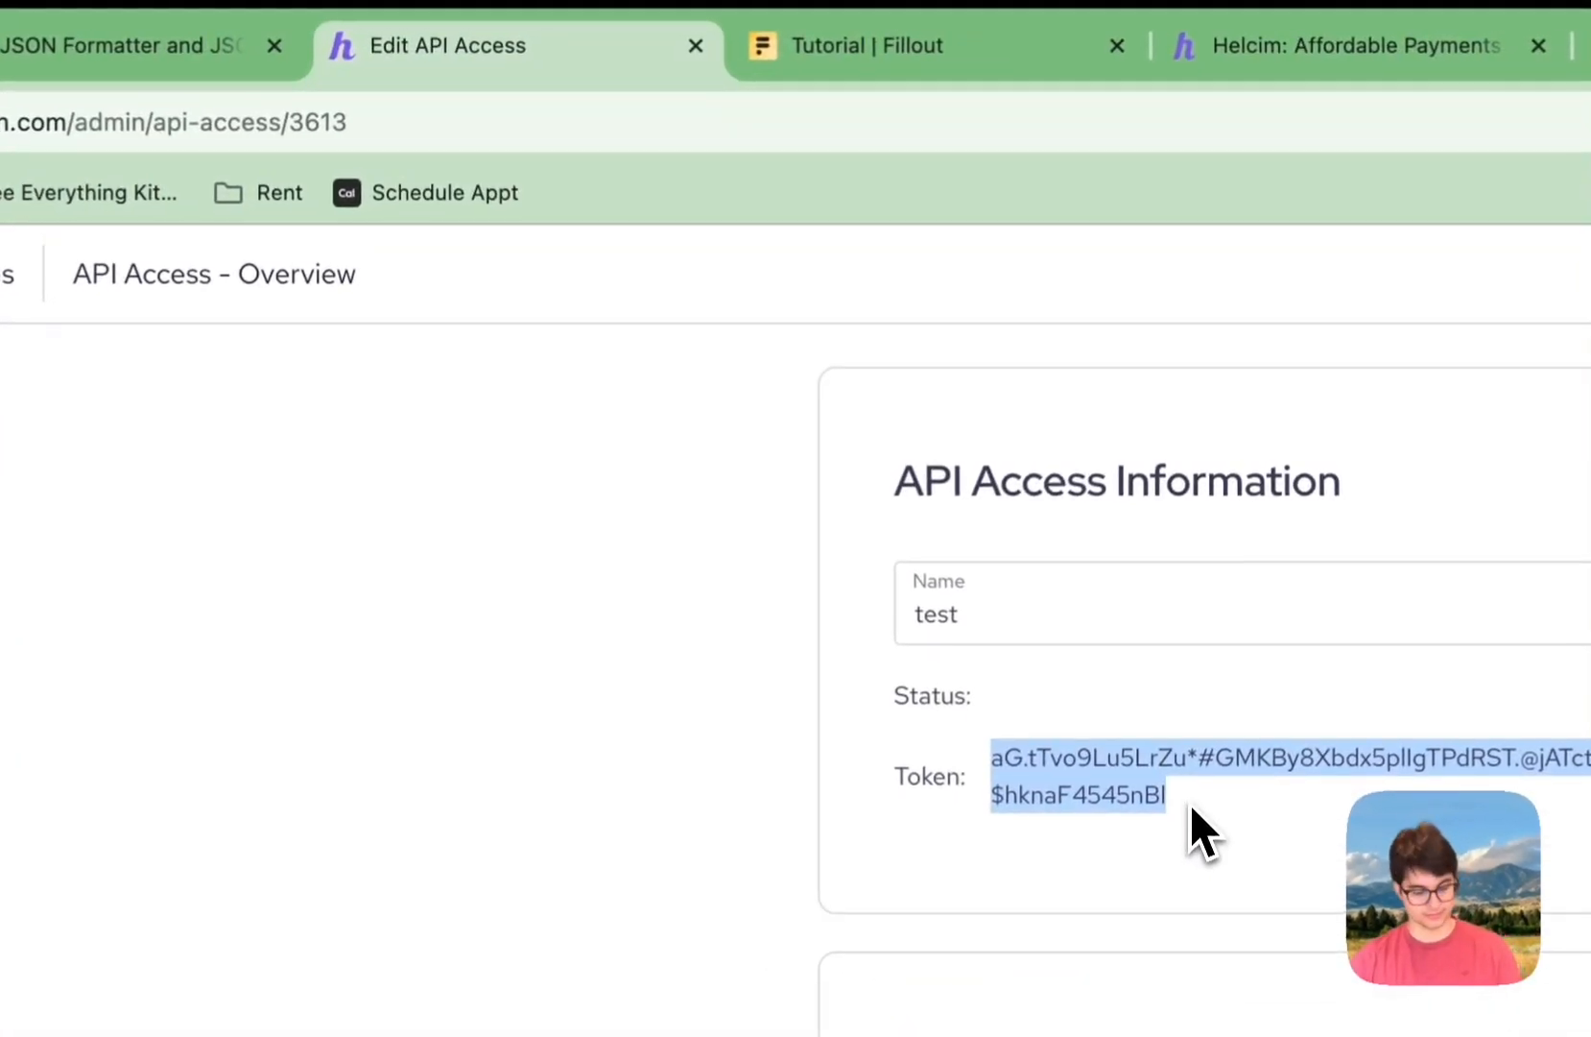
pyautogui.press('super+c')
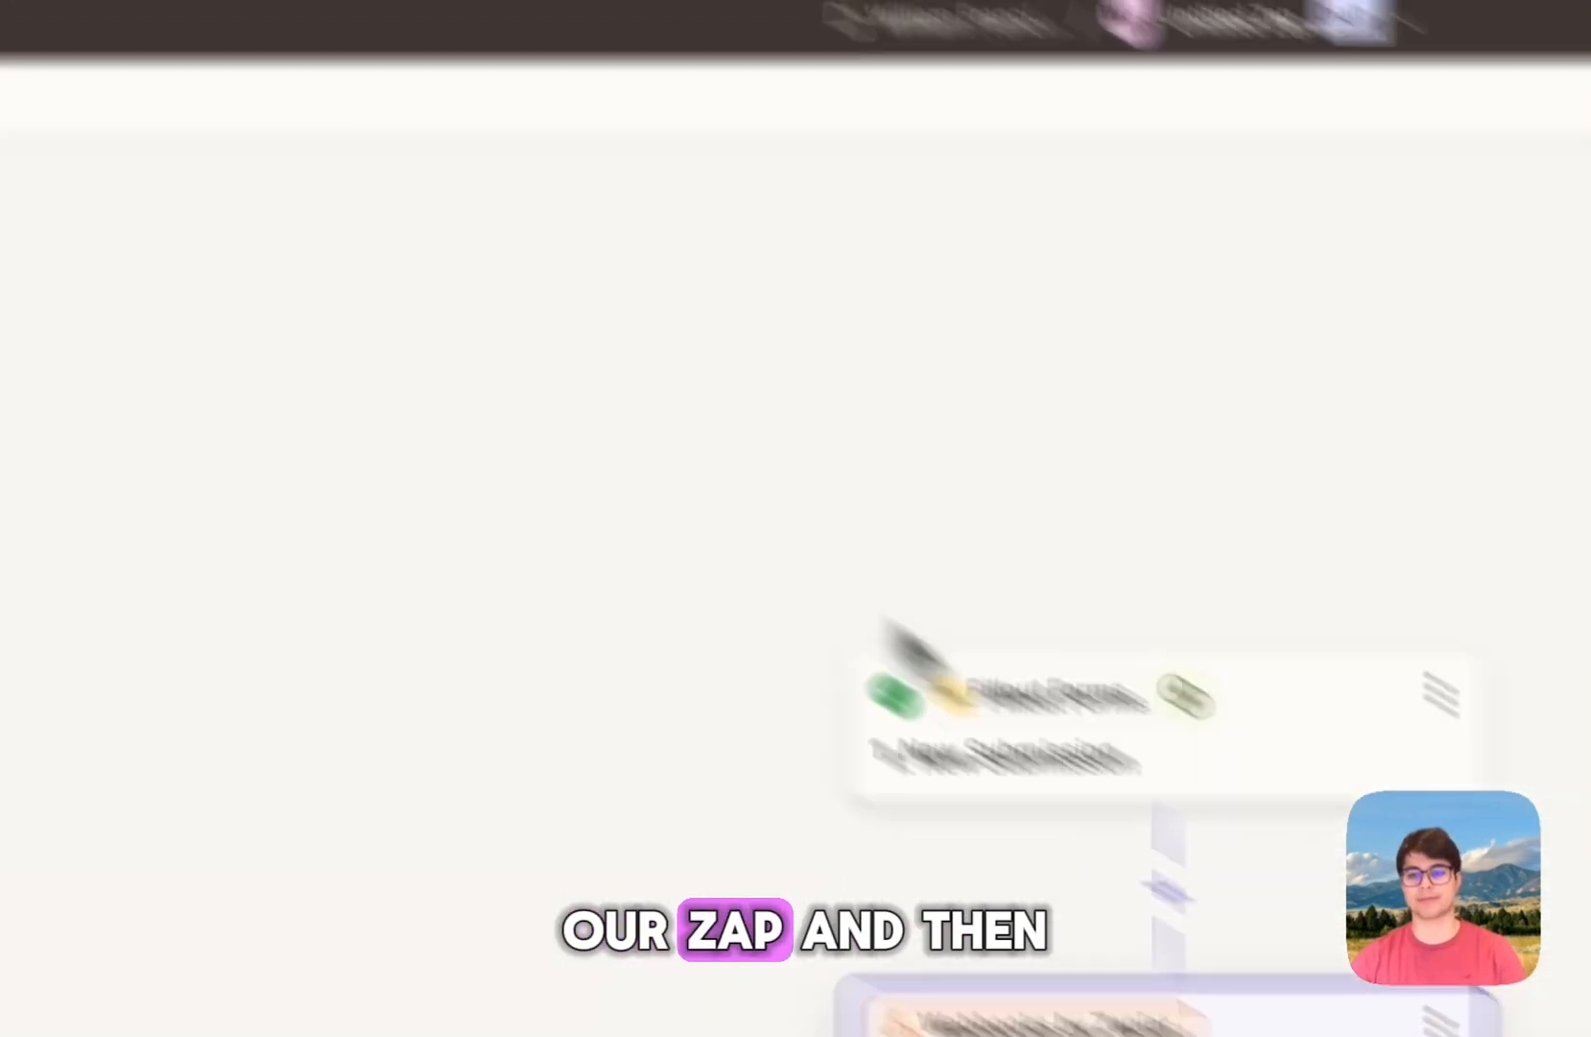
# Step: Paste the Helcim API token into the api-token header value
pyautogui.press('super+v')
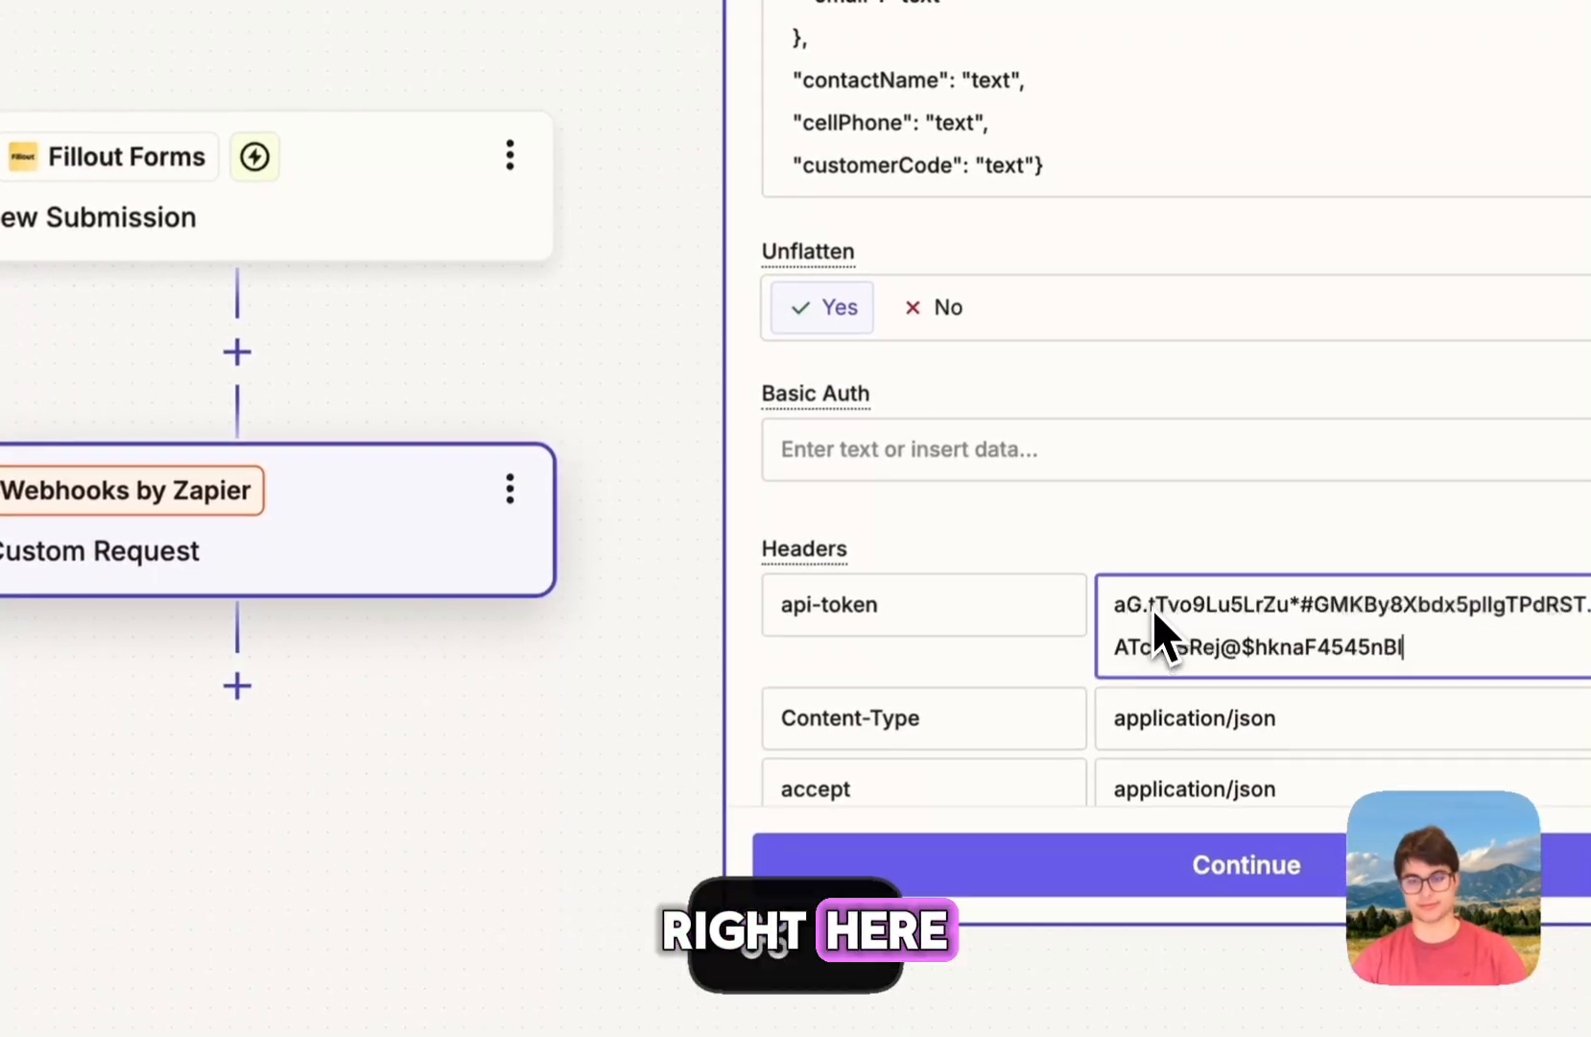
pyautogui.click(1134, 558)
pyautogui.scroll(-2, 1113, 543)
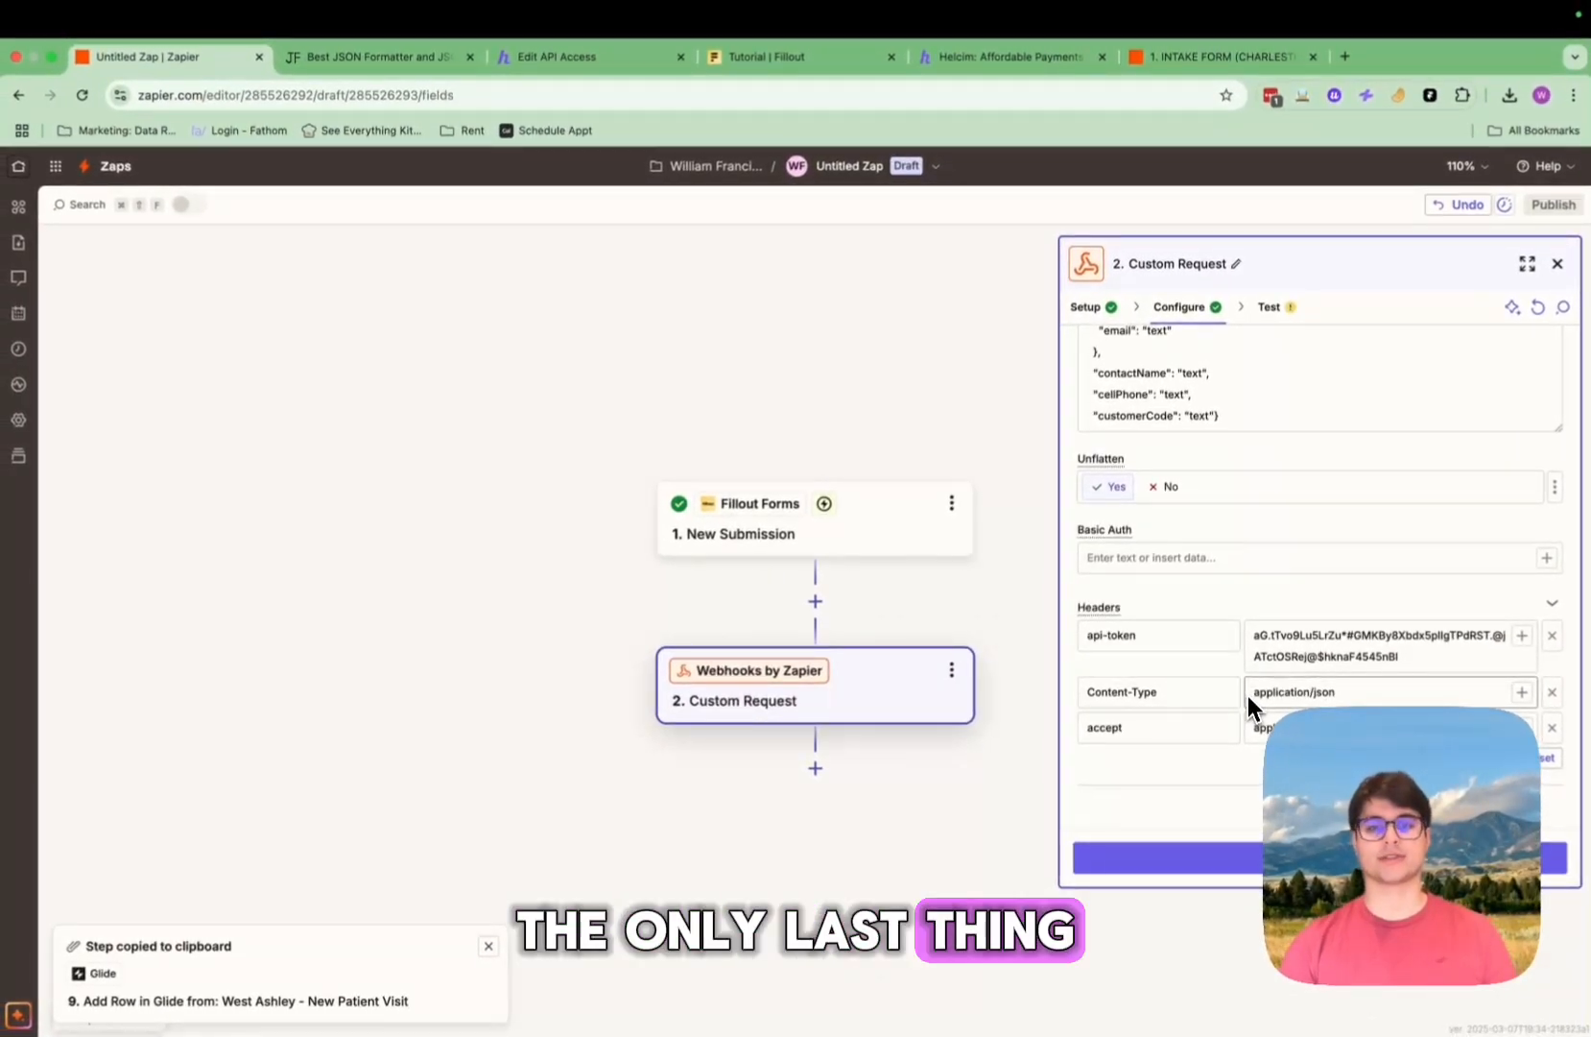
pyautogui.scroll(5, 1222, 574)
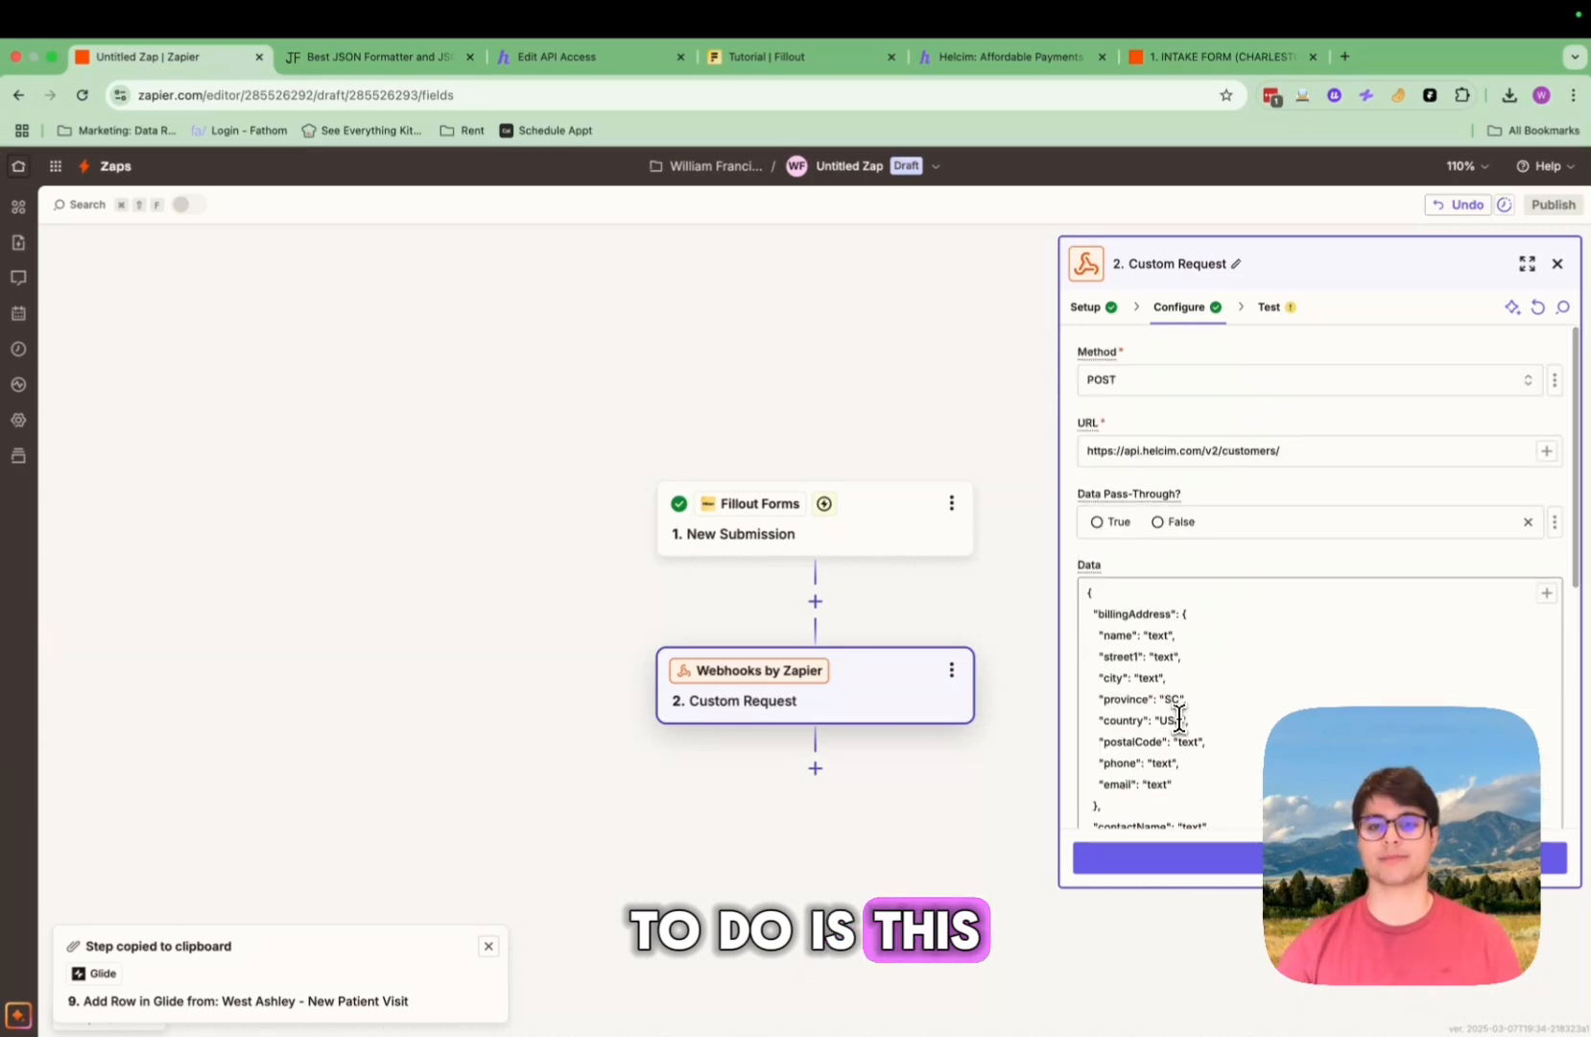
pyautogui.scroll(-2, 1181, 720)
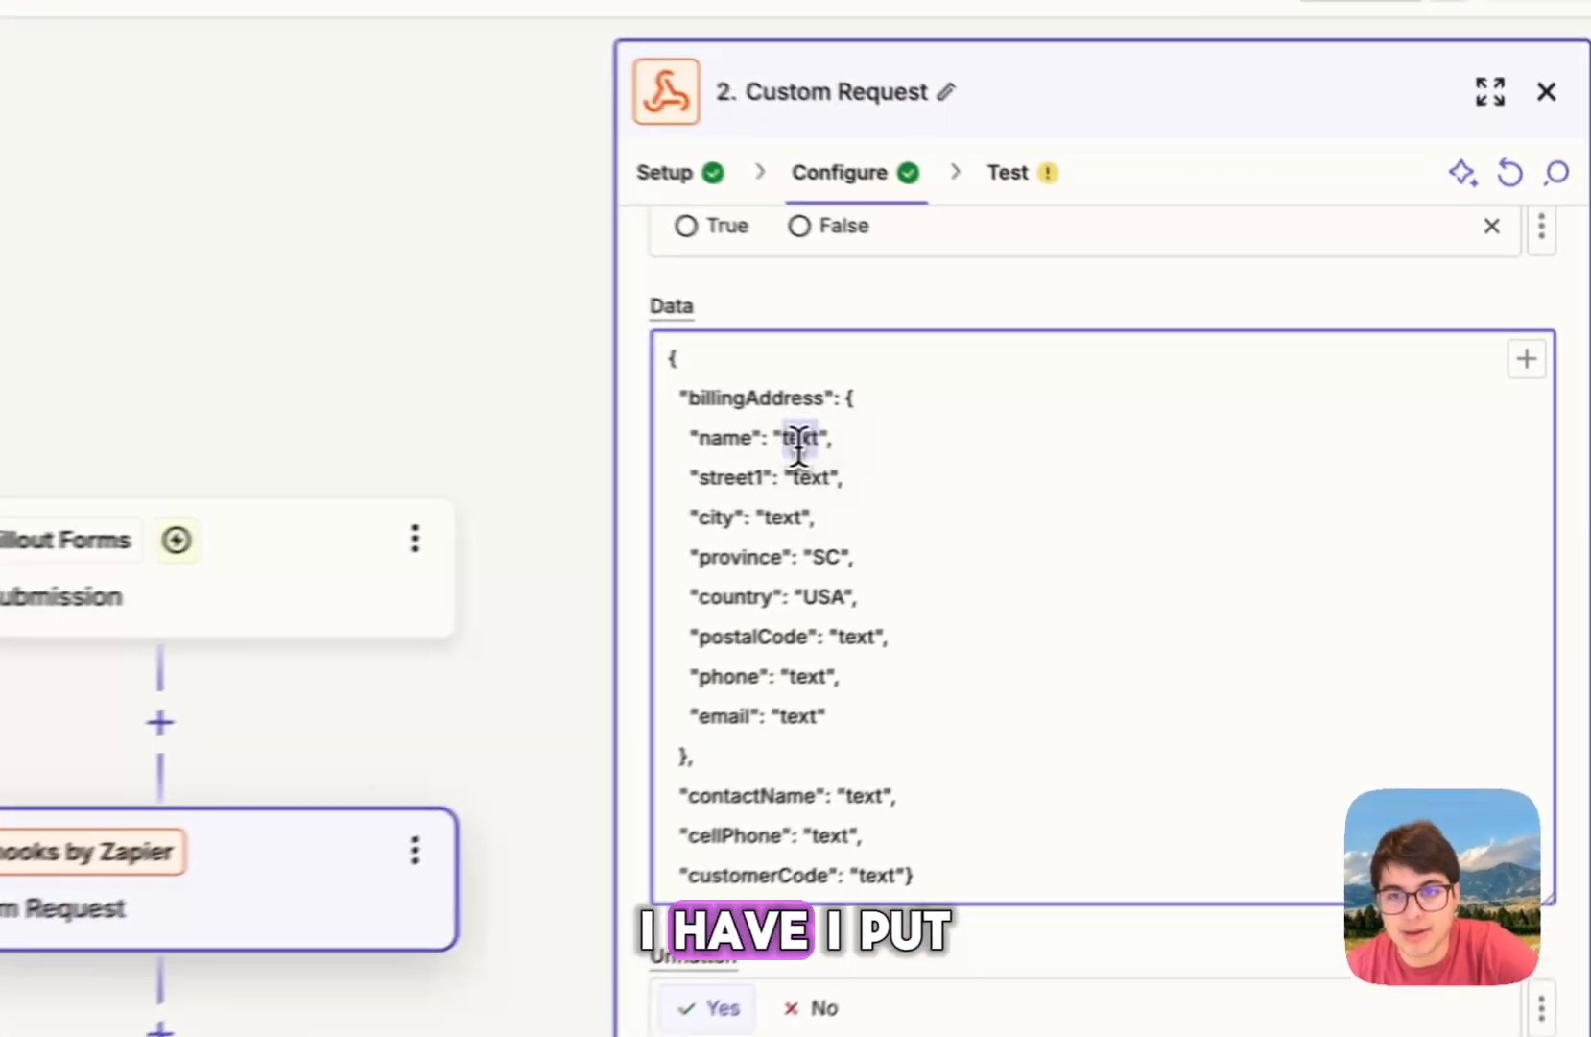
# Step: Delete the "text" placeholder from the billingAddress name value in the Data JSON
pyautogui.doubleClick(1162, 449)
pyautogui.doubleClick(751, 478)
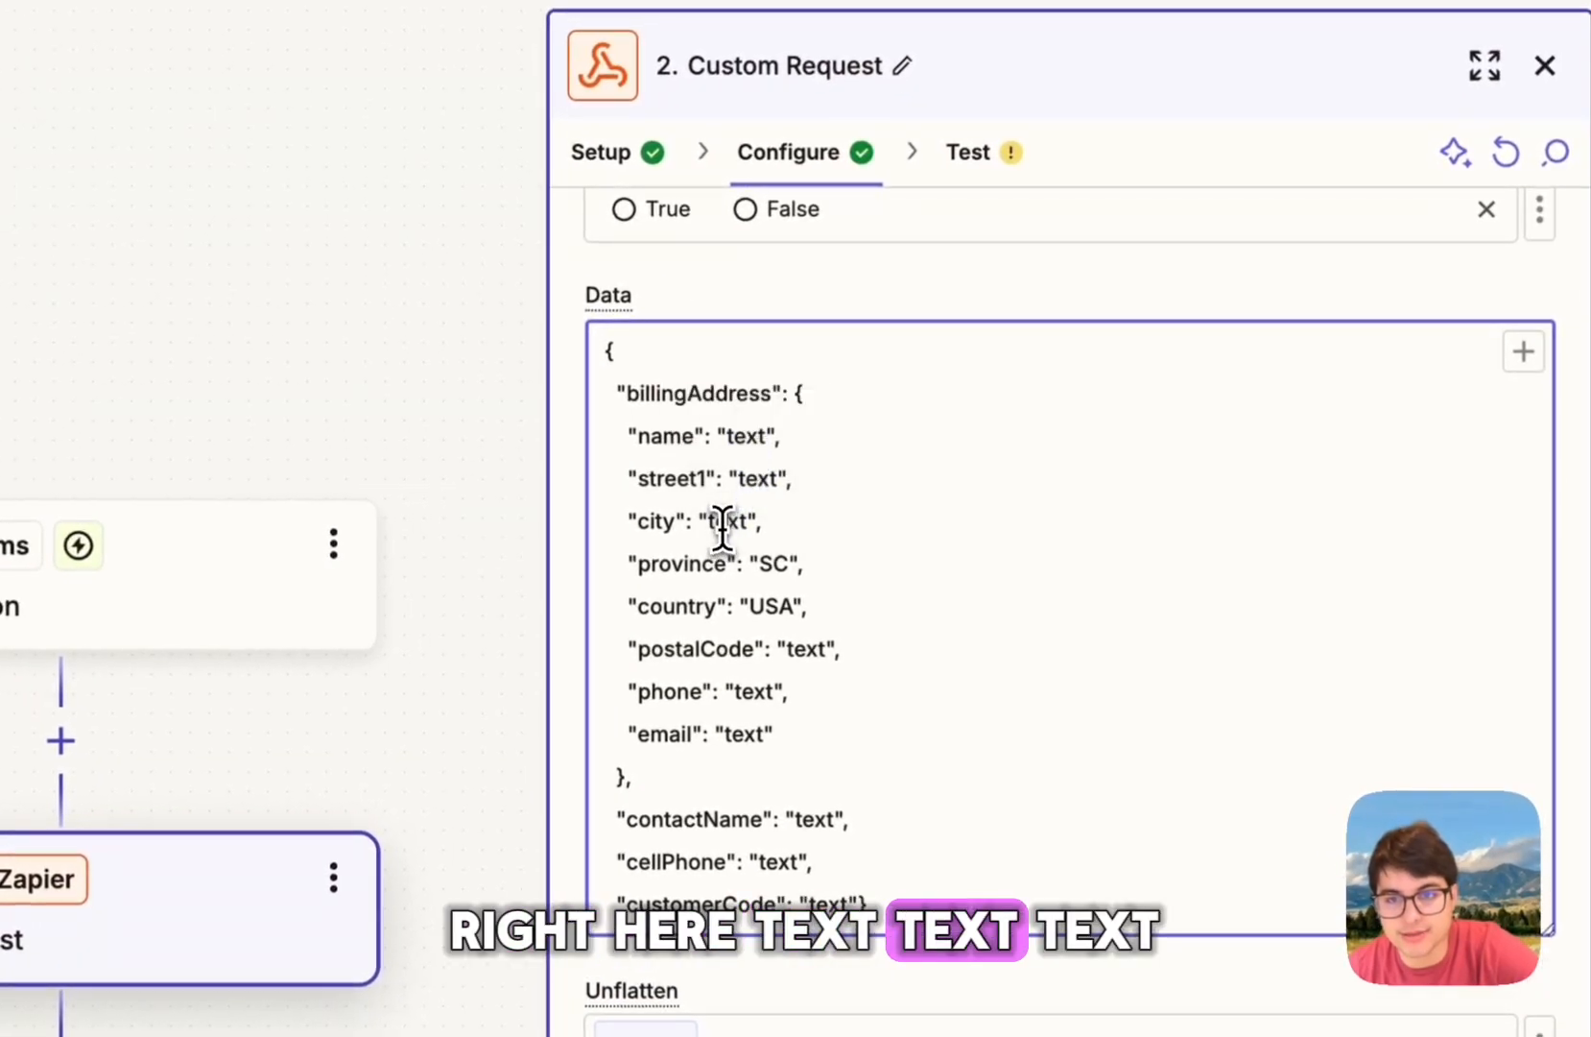
pyautogui.doubleClick(724, 523)
pyautogui.click(841, 534)
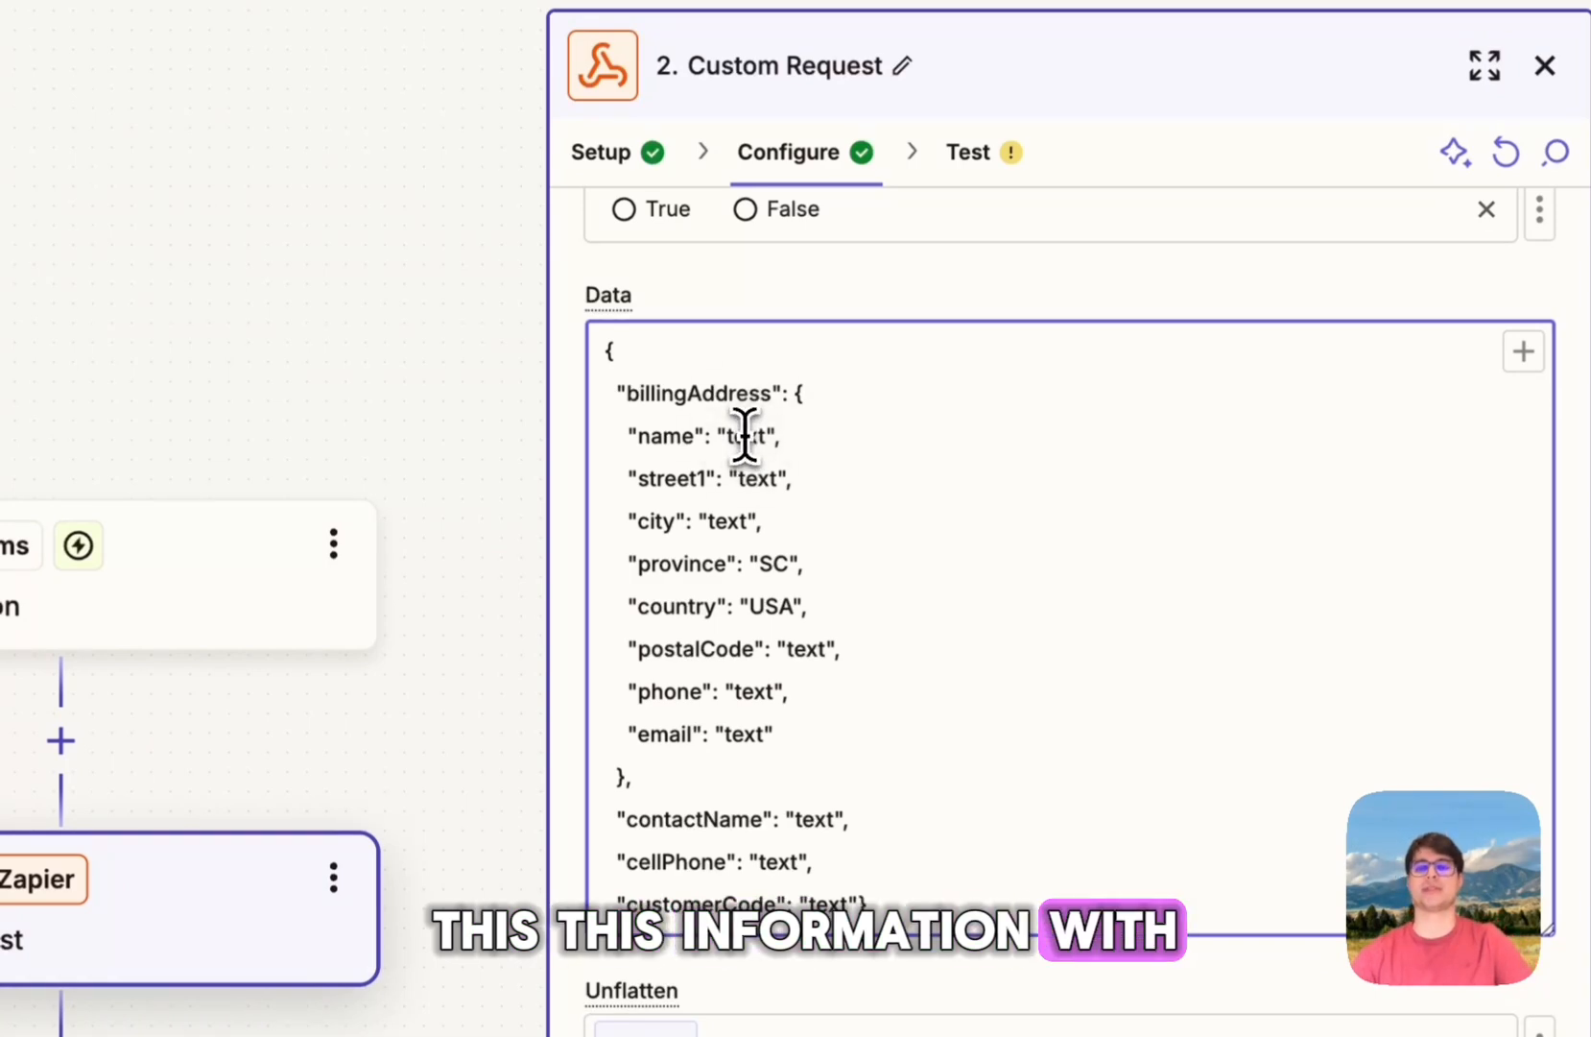
pyautogui.doubleClick(745, 434)
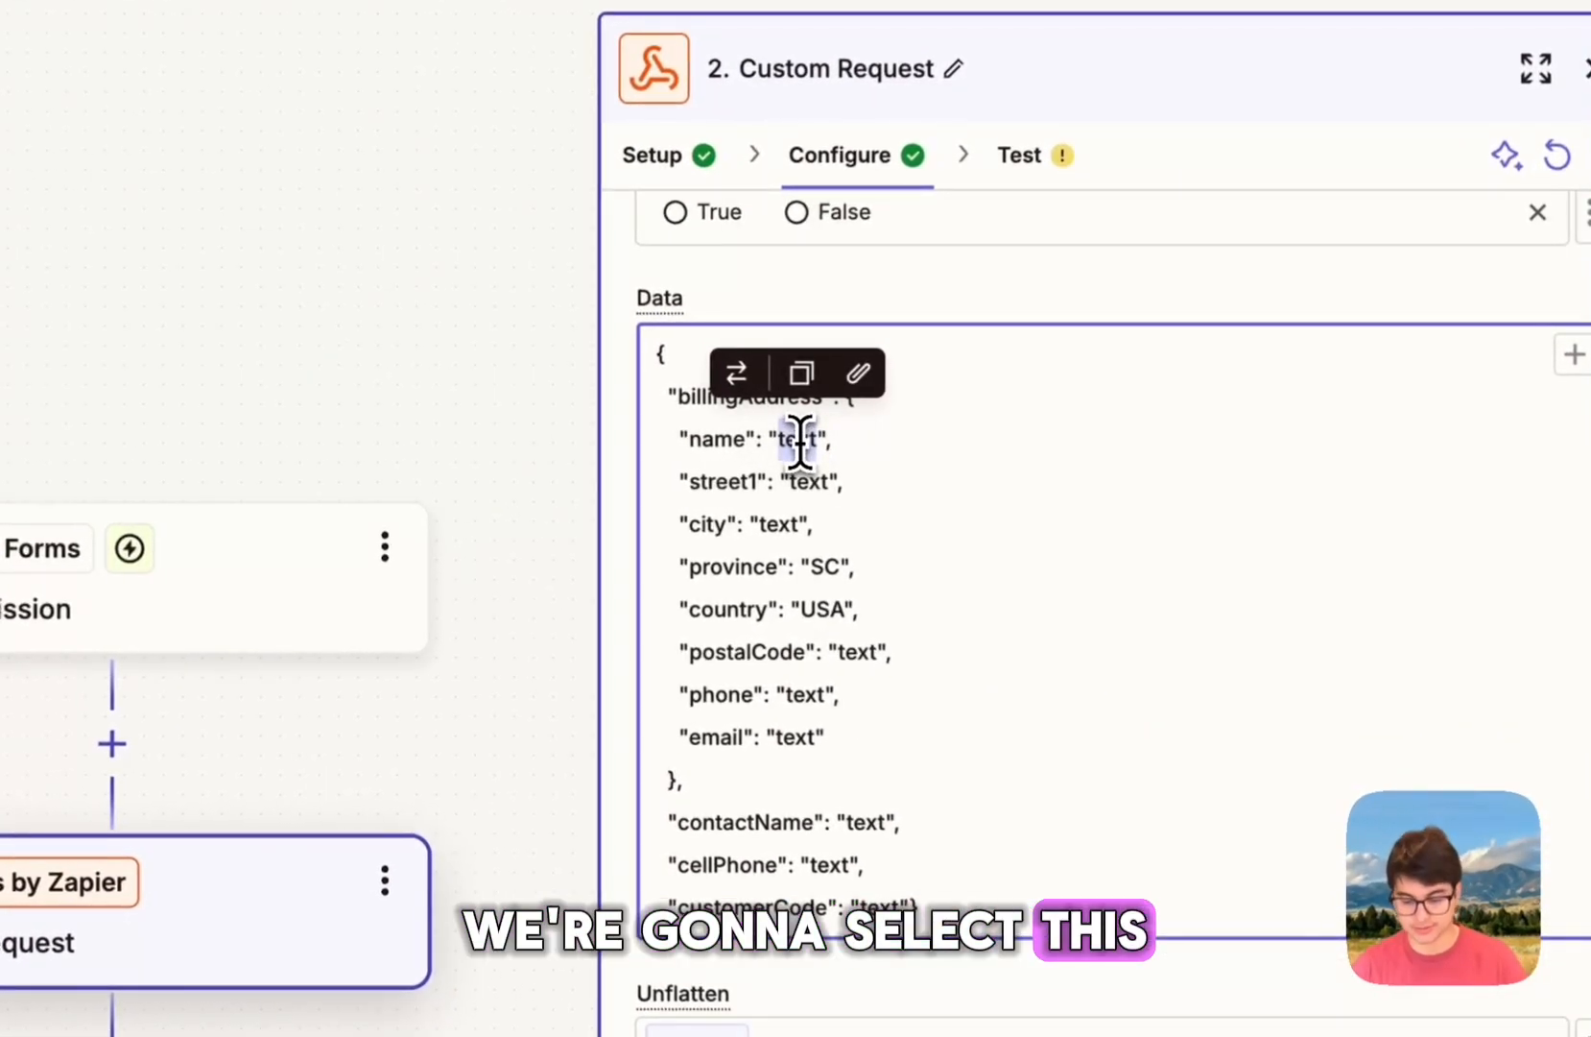
pyautogui.press('BackSpace')
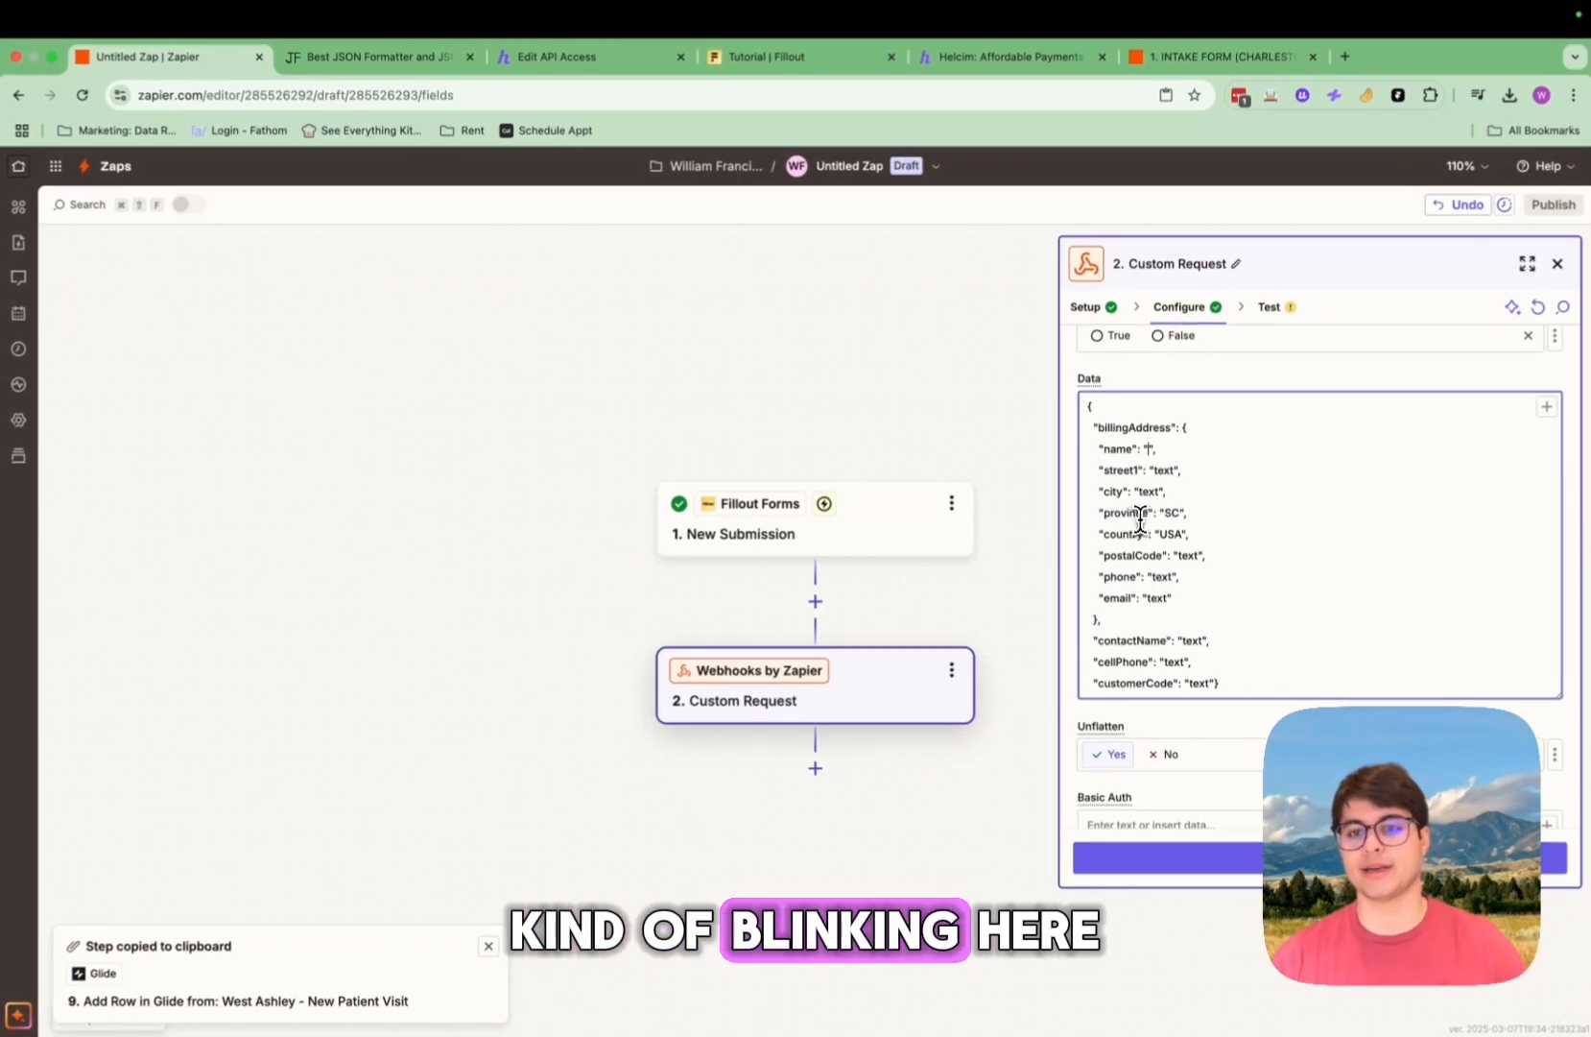
# Step: Map billingAddress name to First and Last name, and street1 to the Address answer
pyautogui.click(1547, 406)
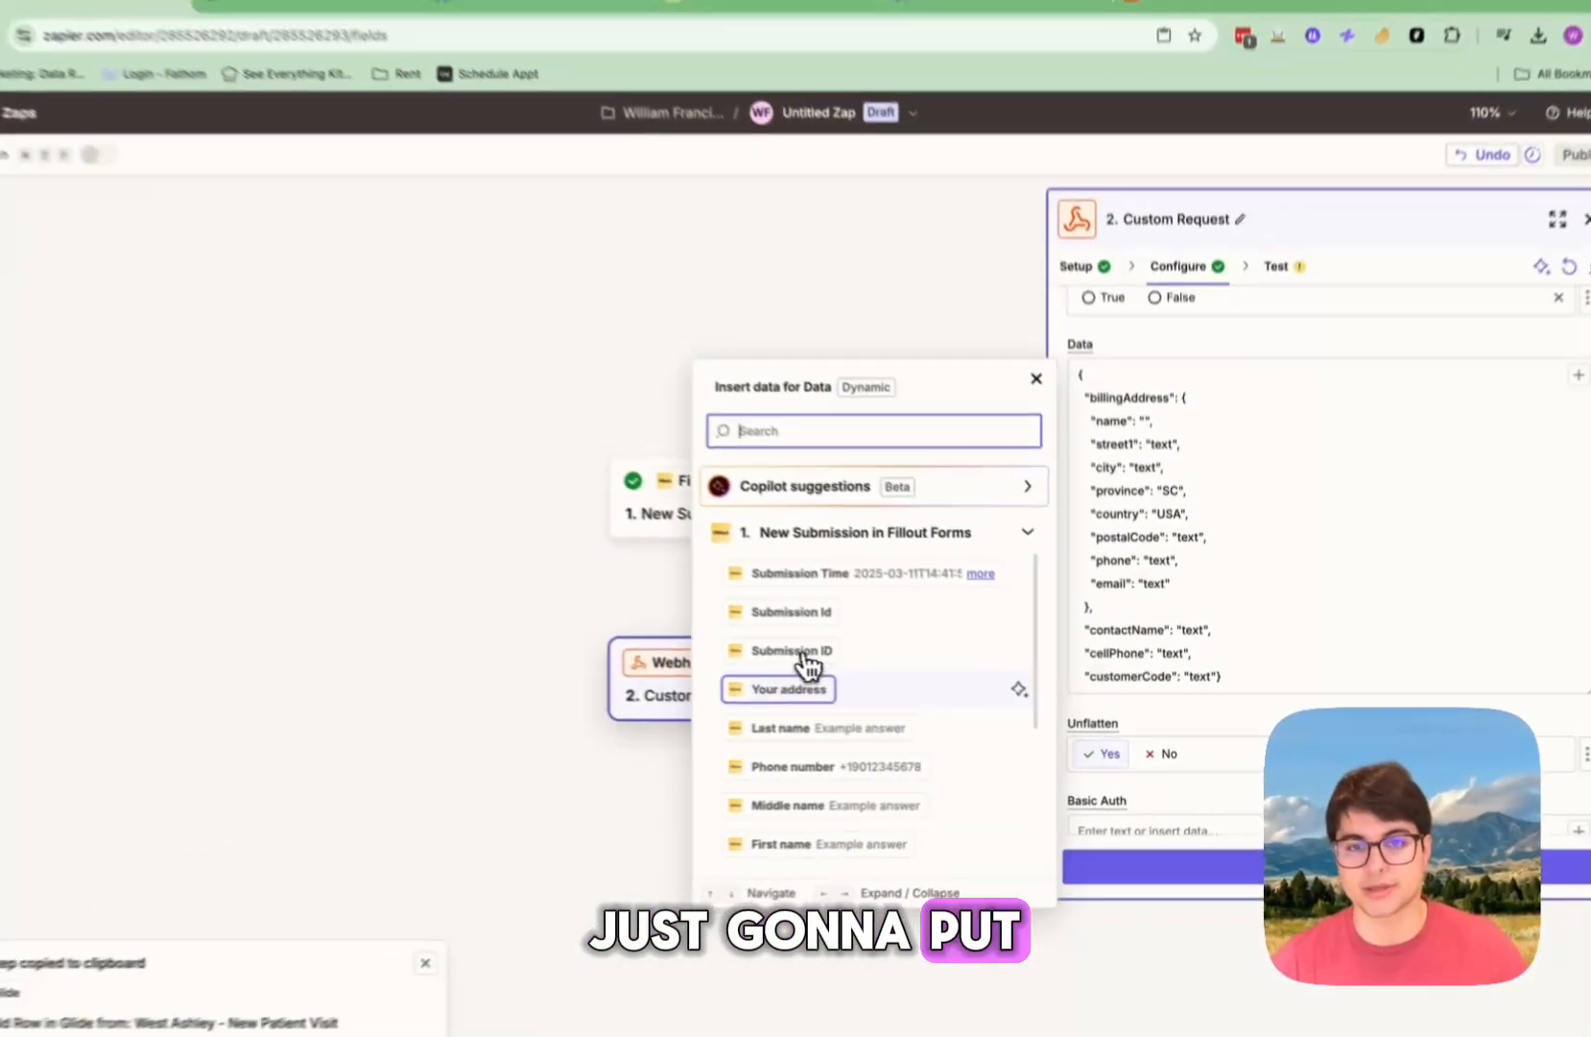
pyautogui.scroll(-2, 816, 703)
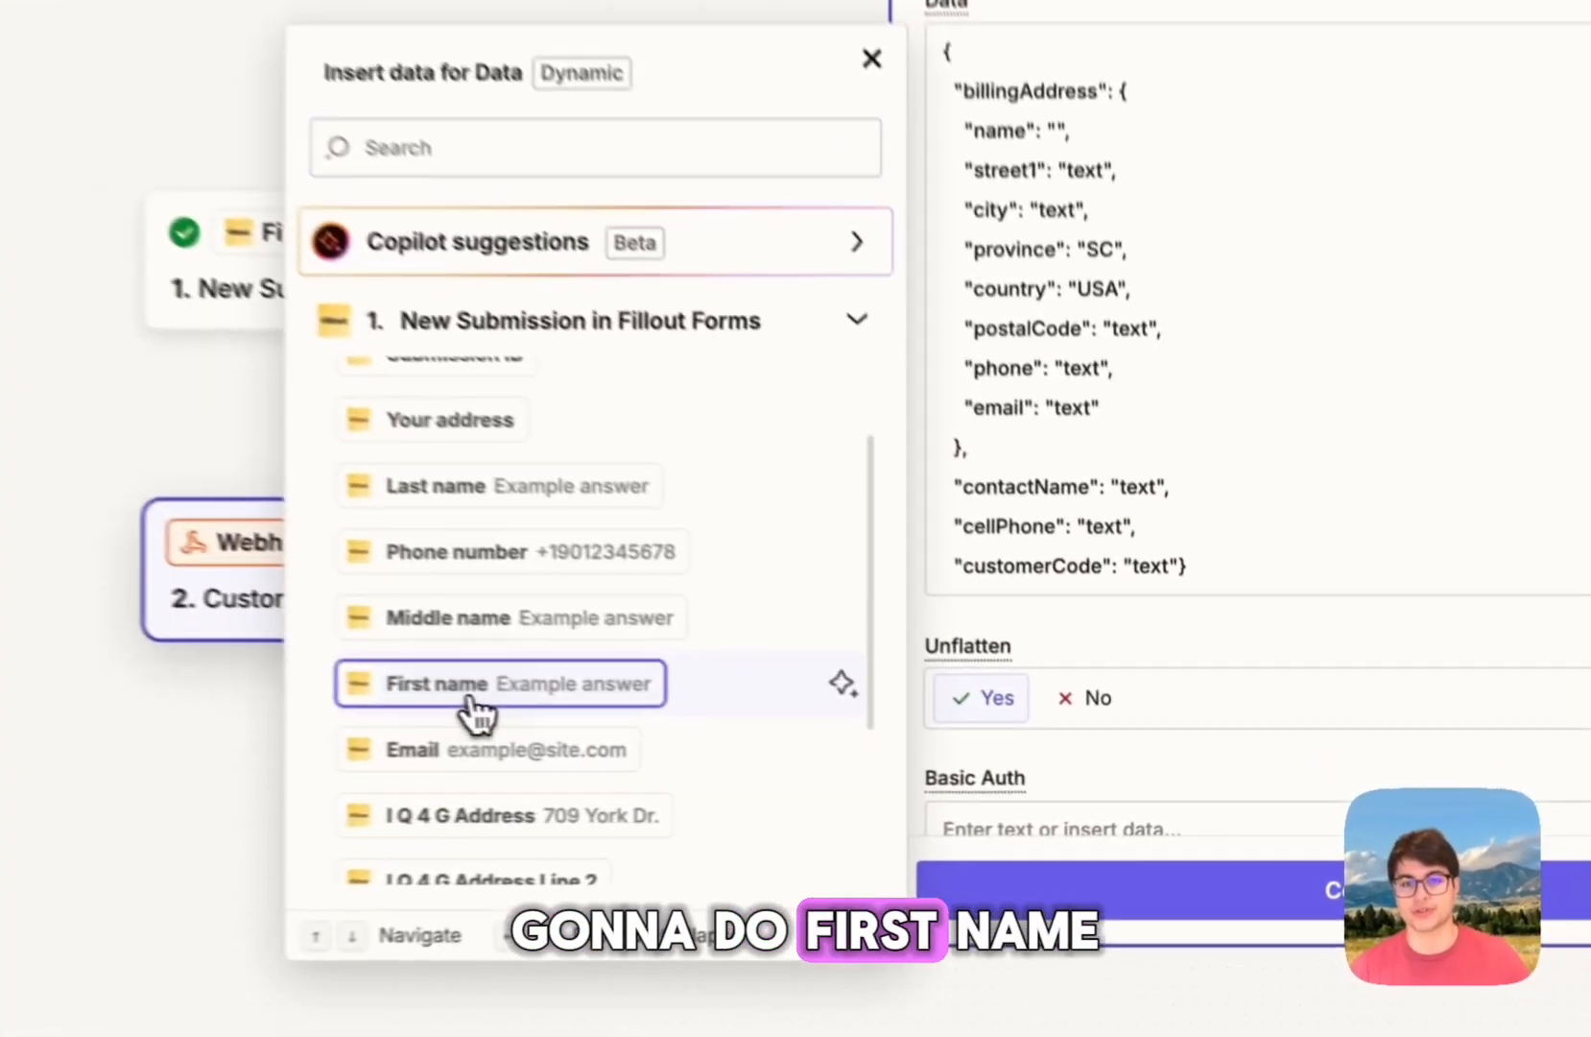
pyautogui.click(831, 754)
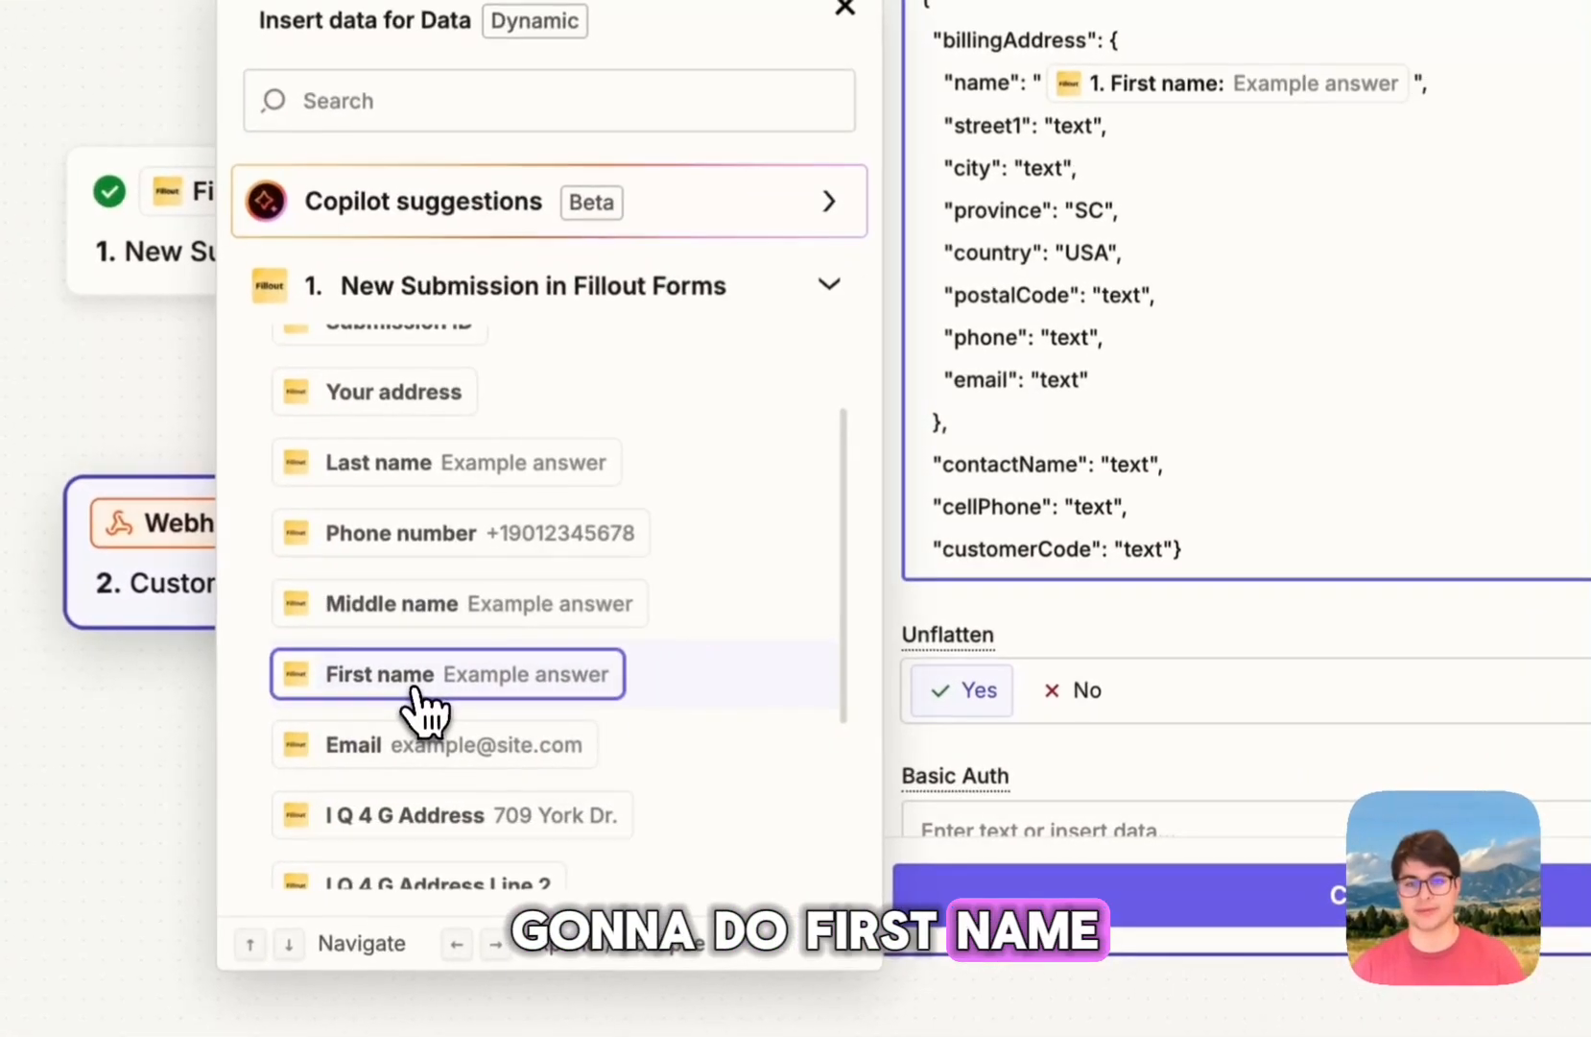
pyautogui.click(449, 478)
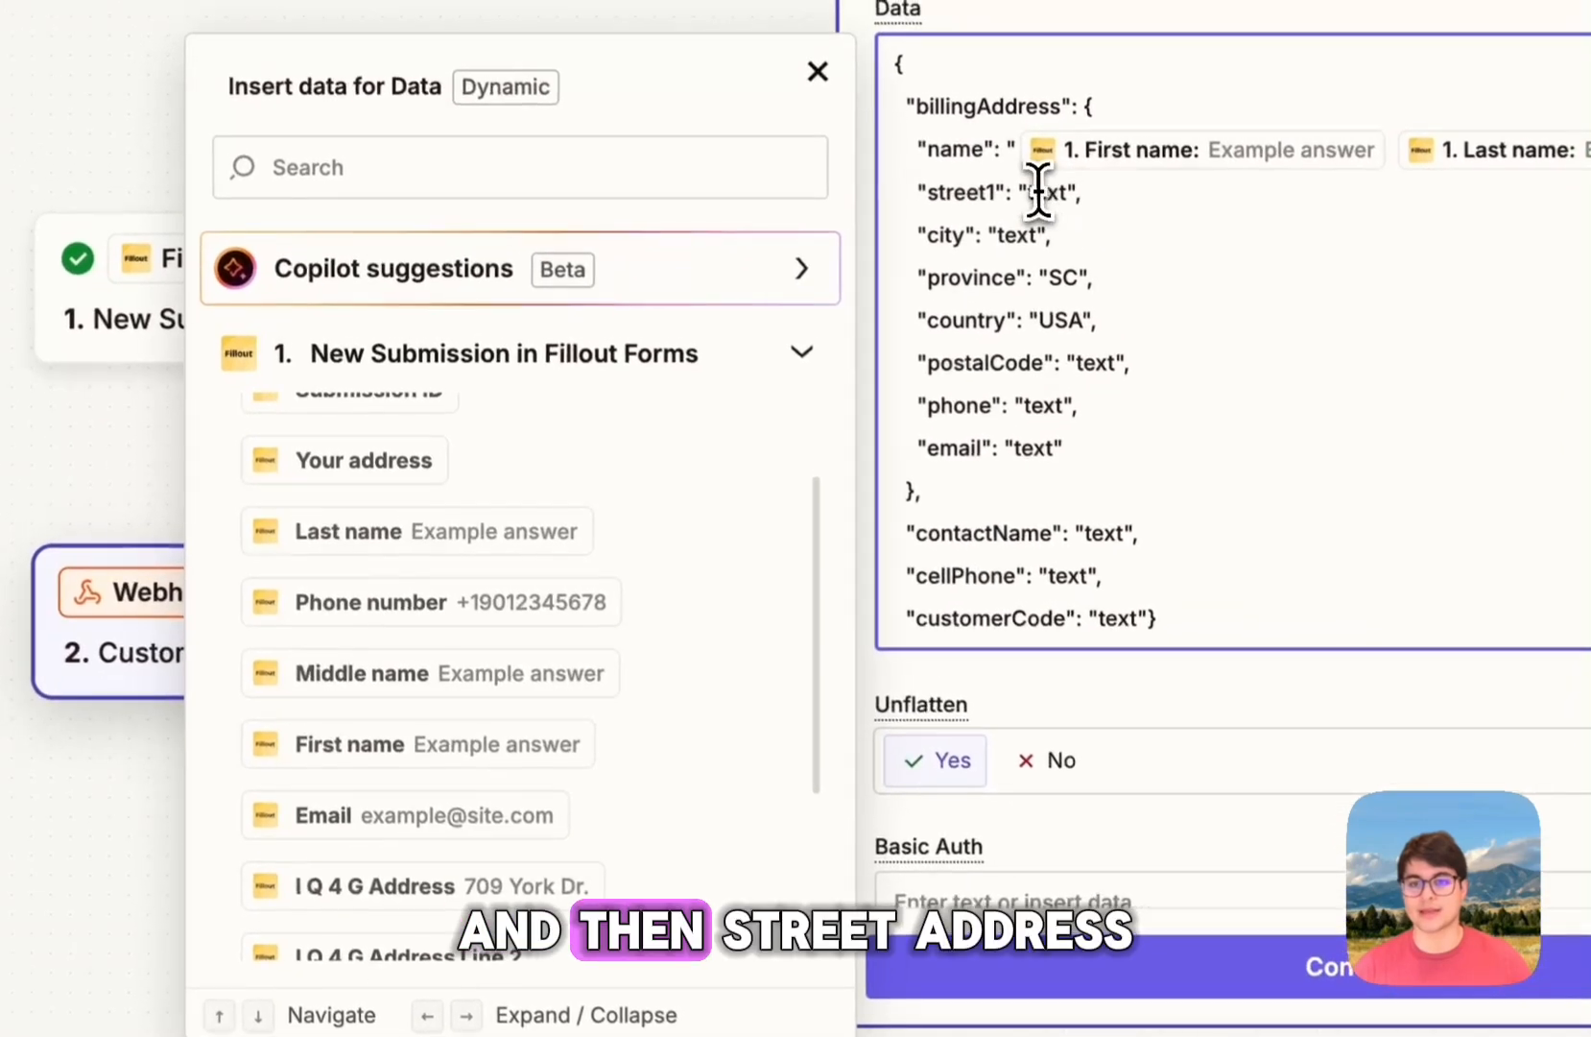
pyautogui.doubleClick(1067, 122)
pyautogui.press('BackSpace')
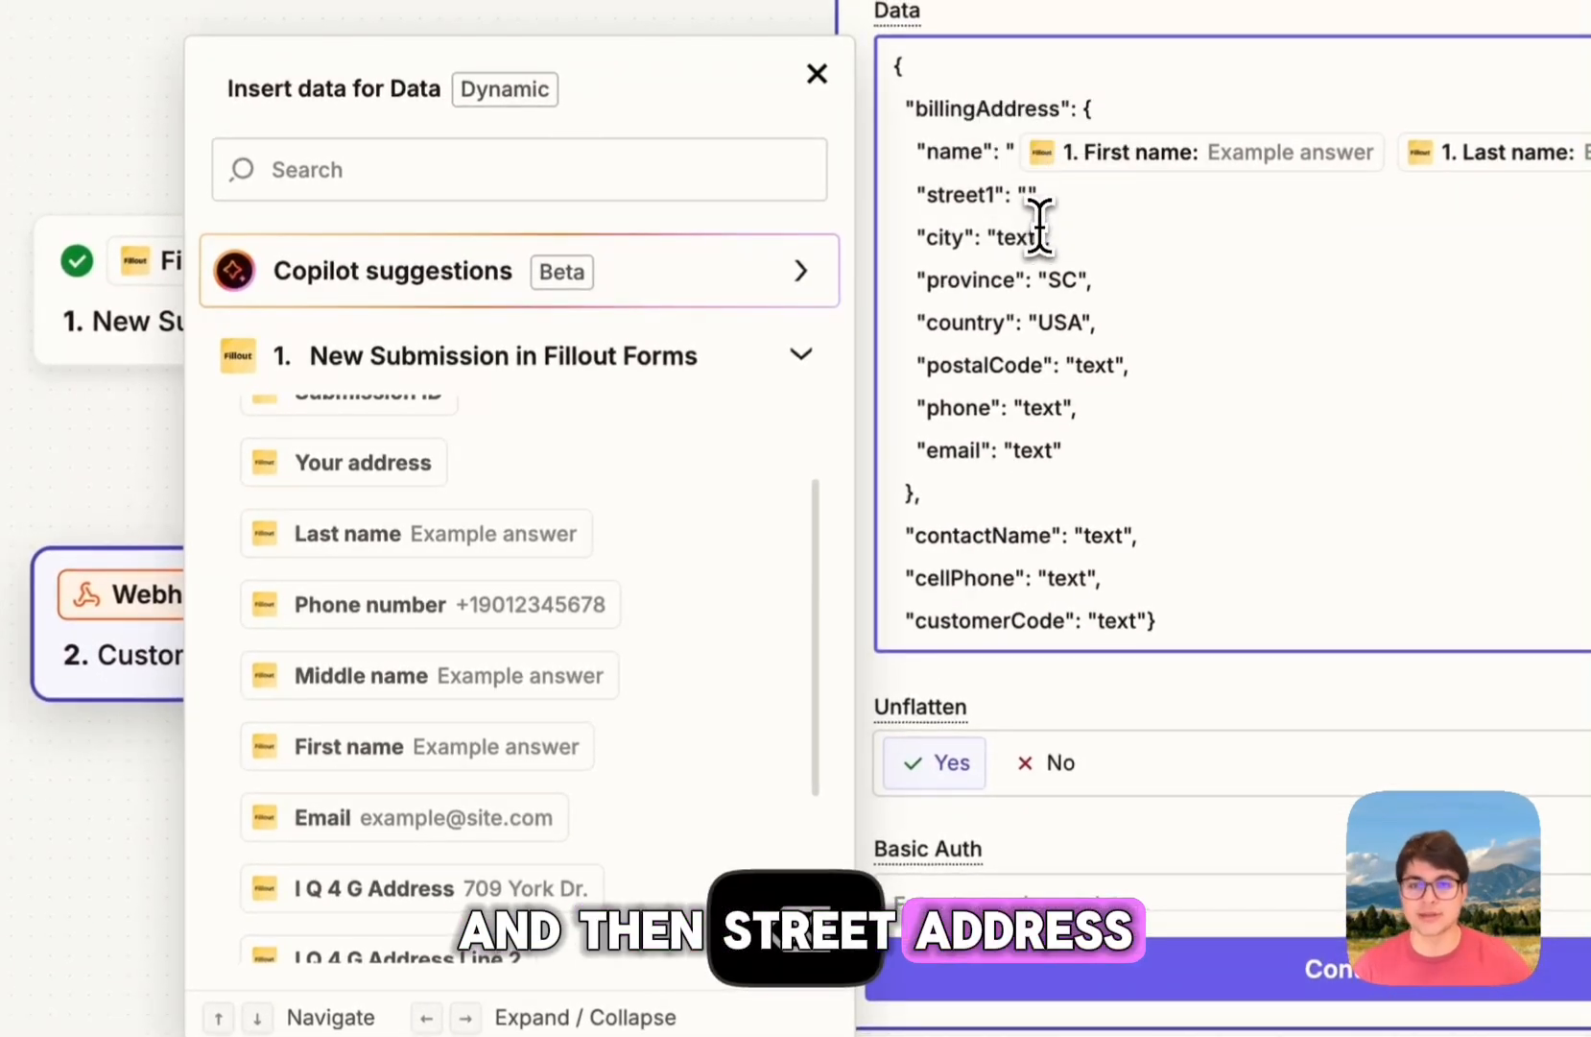
pyautogui.scroll(-2, 552, 614)
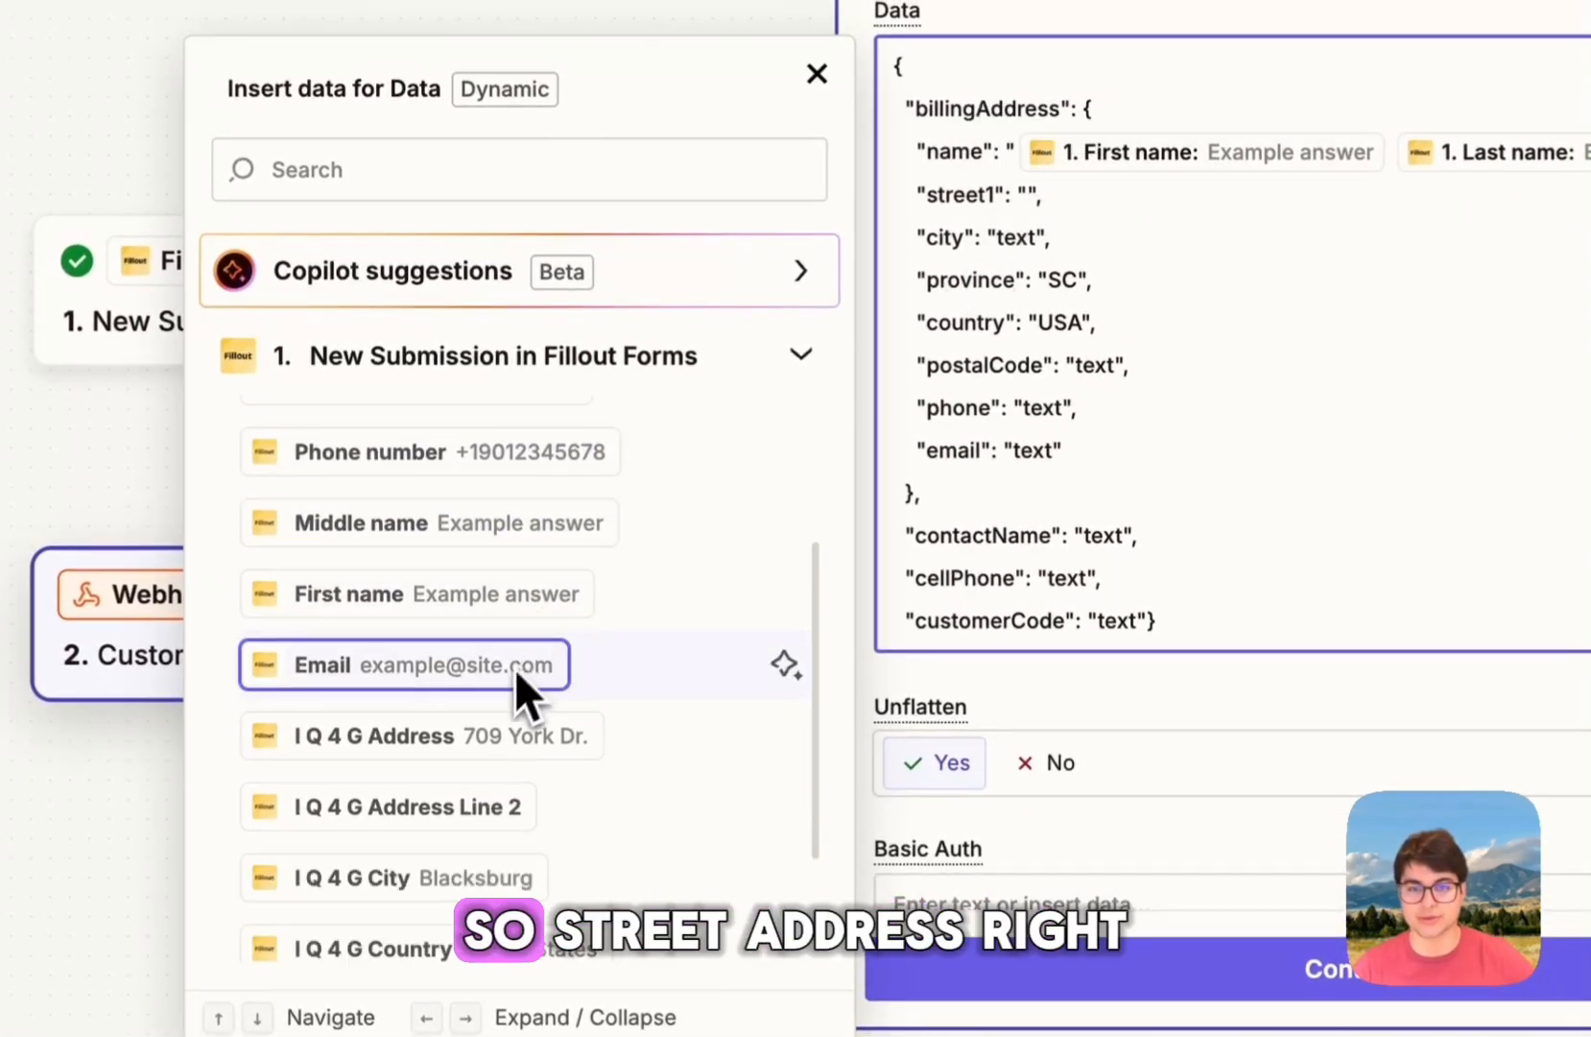
pyautogui.click(533, 741)
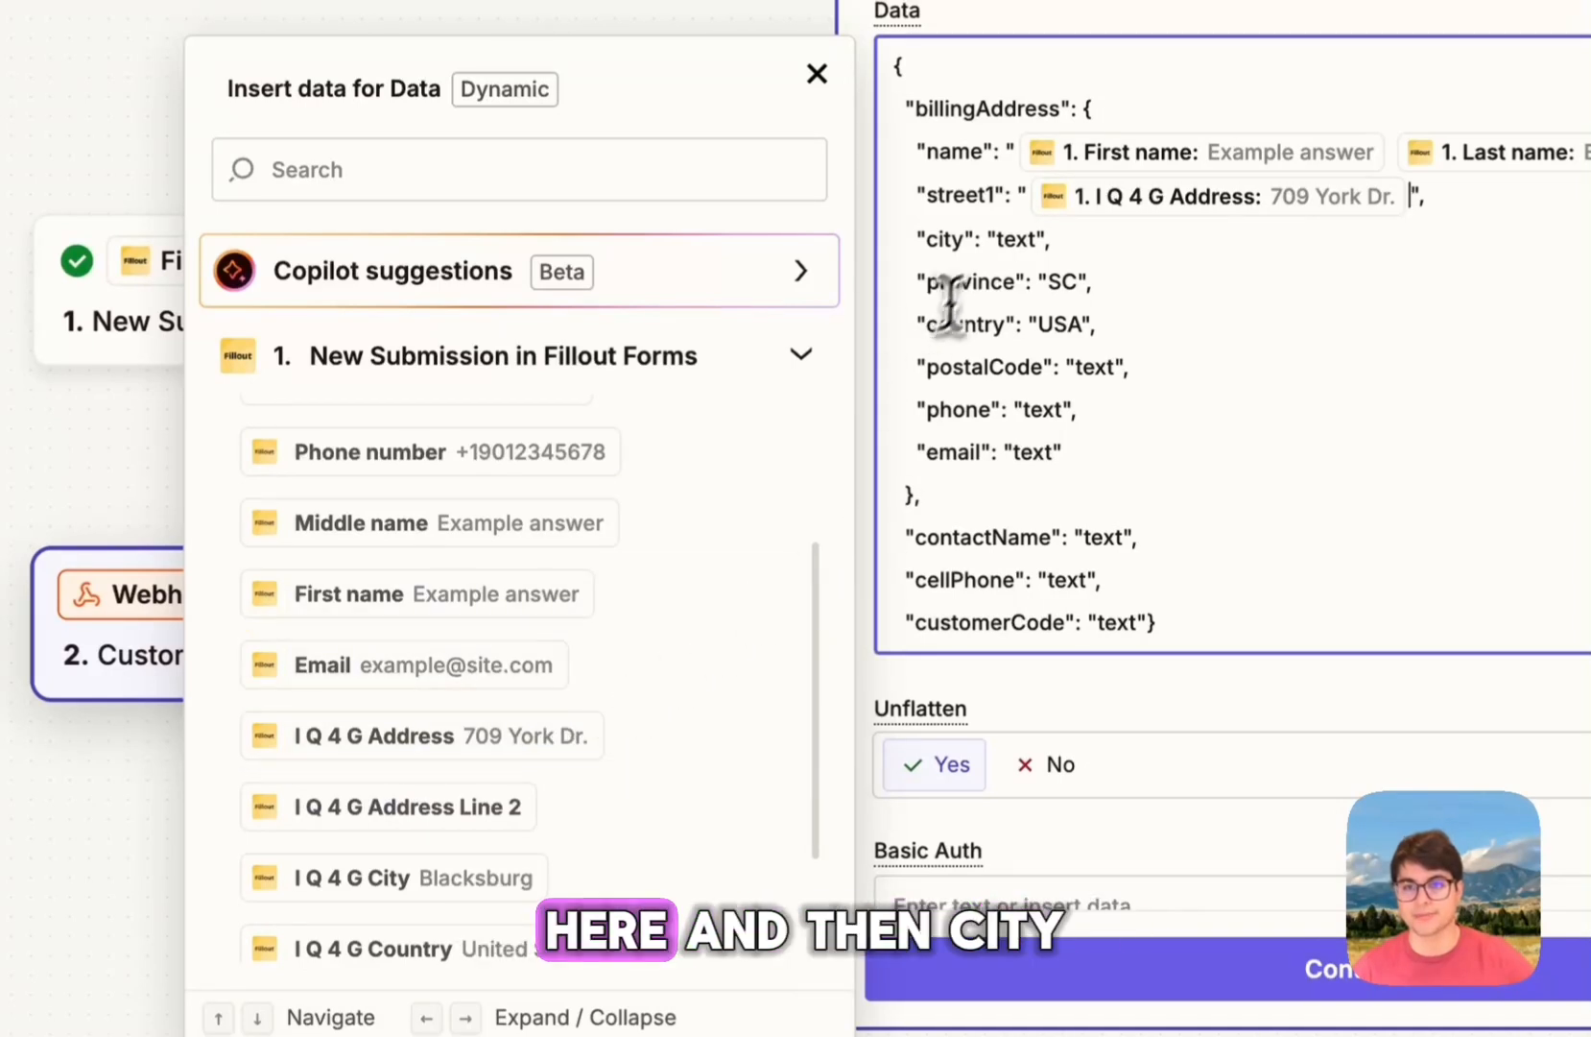
# Step: Map city, postalCode and phone to the City, Zip Code and Phone number answers
pyautogui.doubleClick(1019, 240)
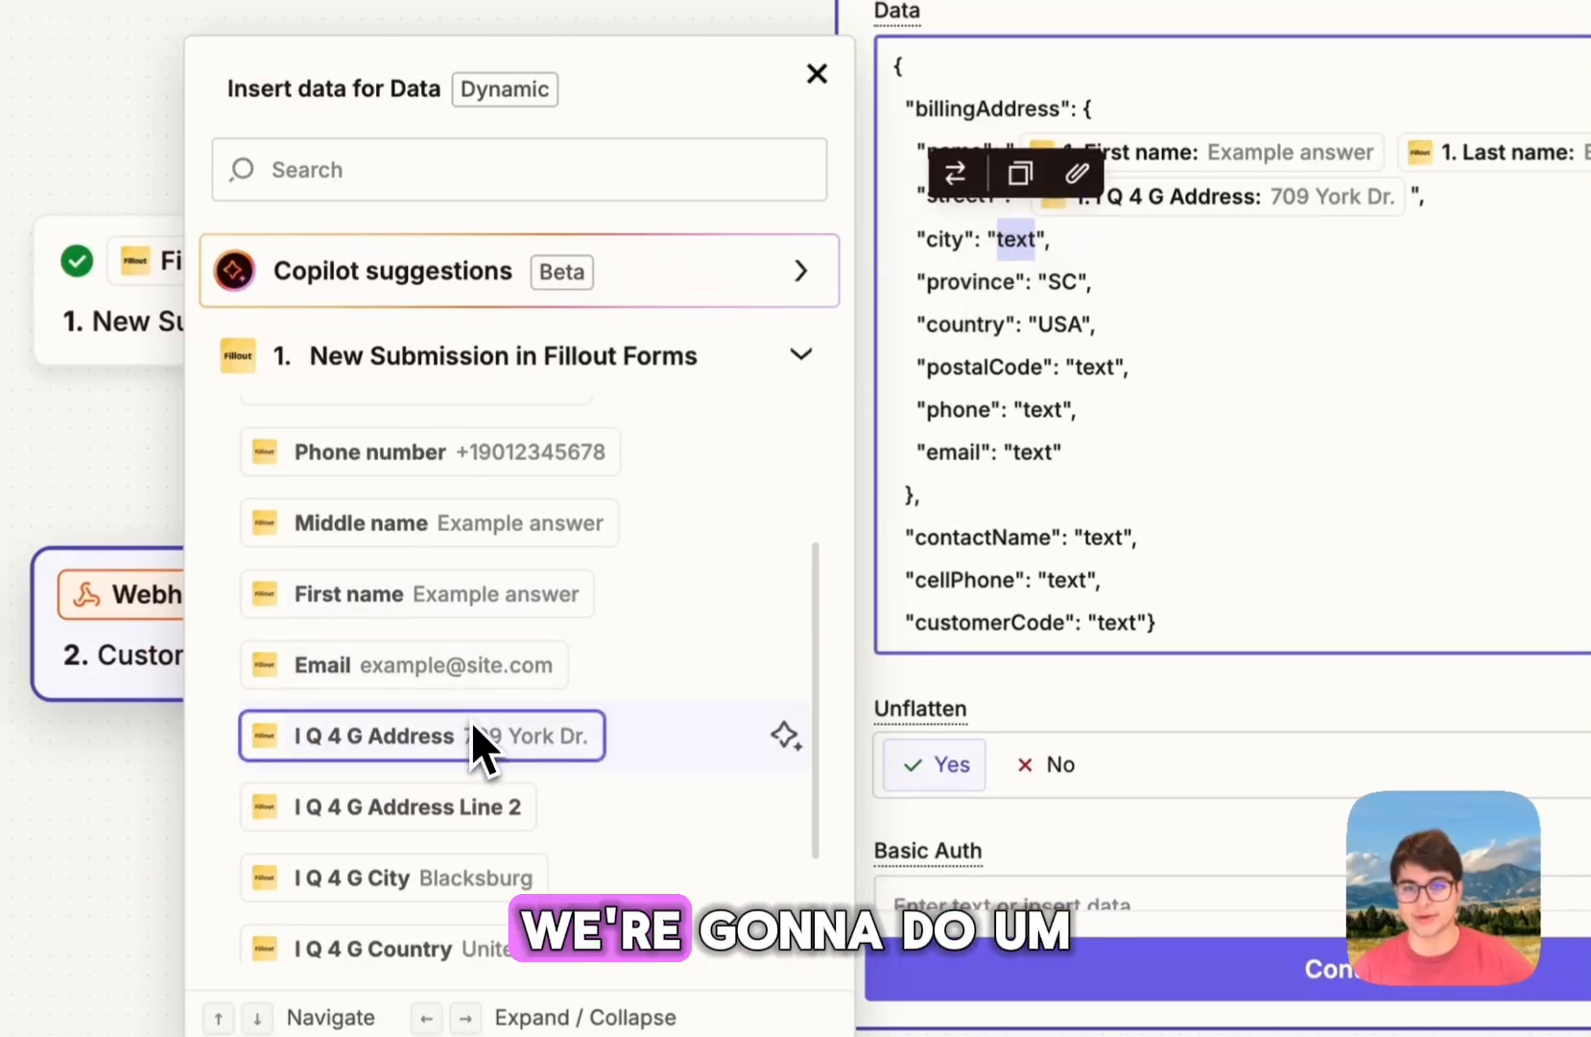
pyautogui.scroll(-1, 485, 753)
pyautogui.click(489, 773)
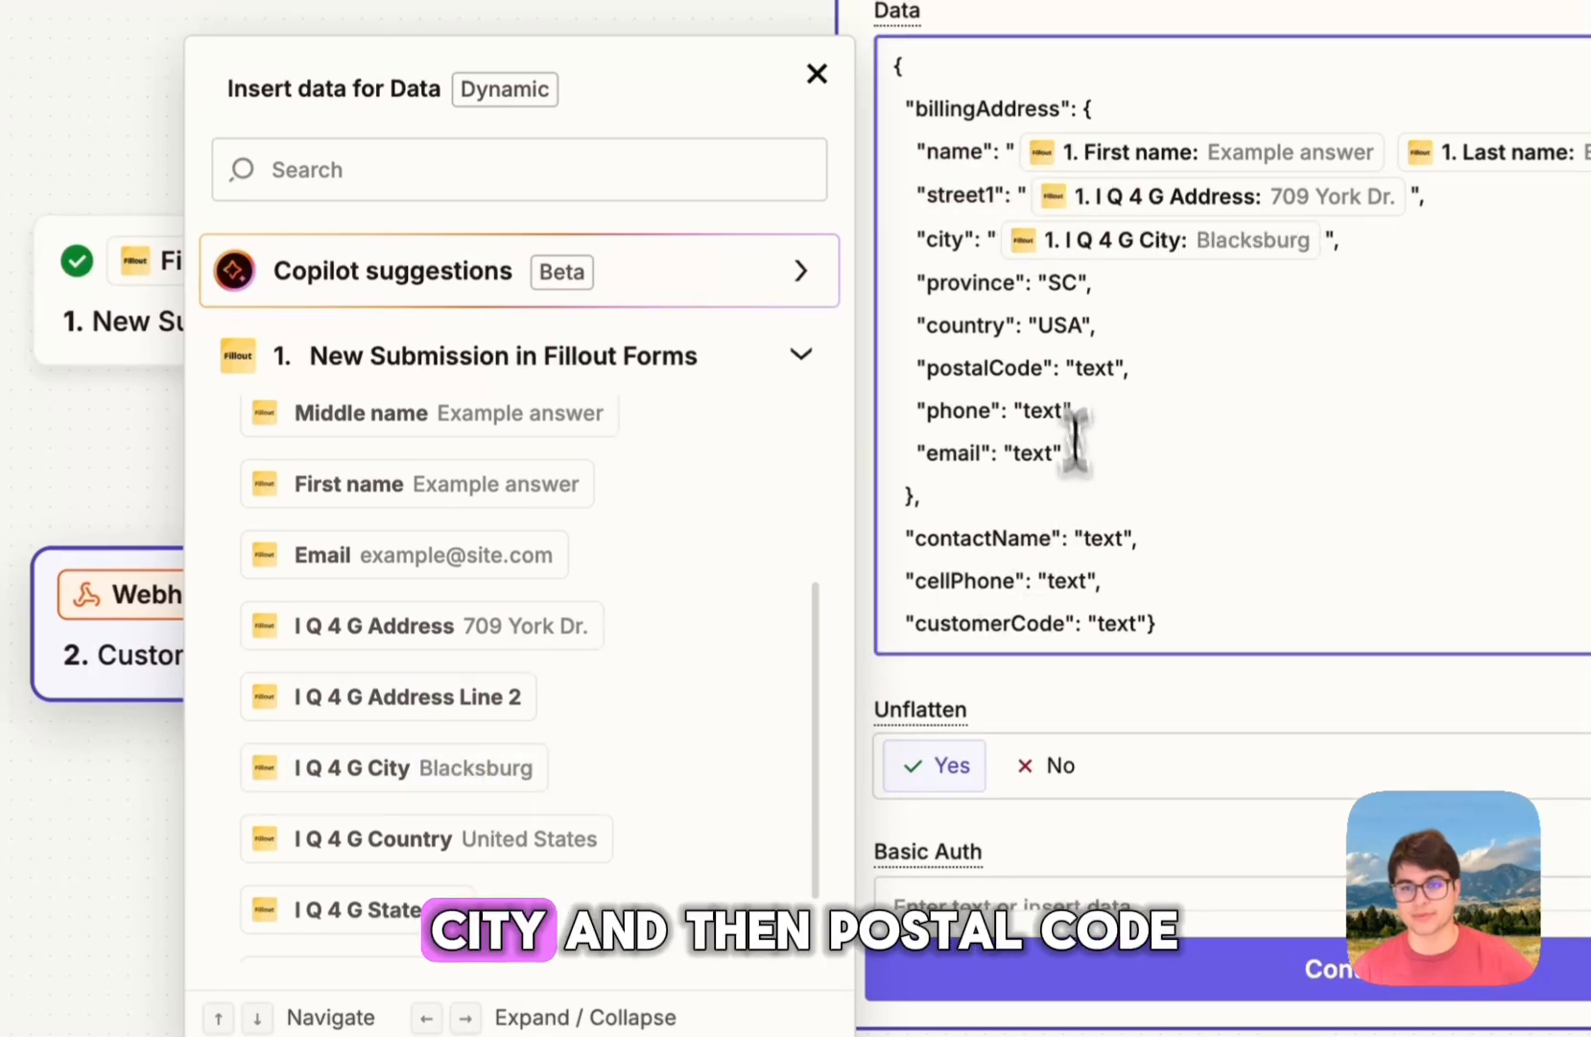
pyautogui.doubleClick(1094, 367)
pyautogui.scroll(-2, 450, 846)
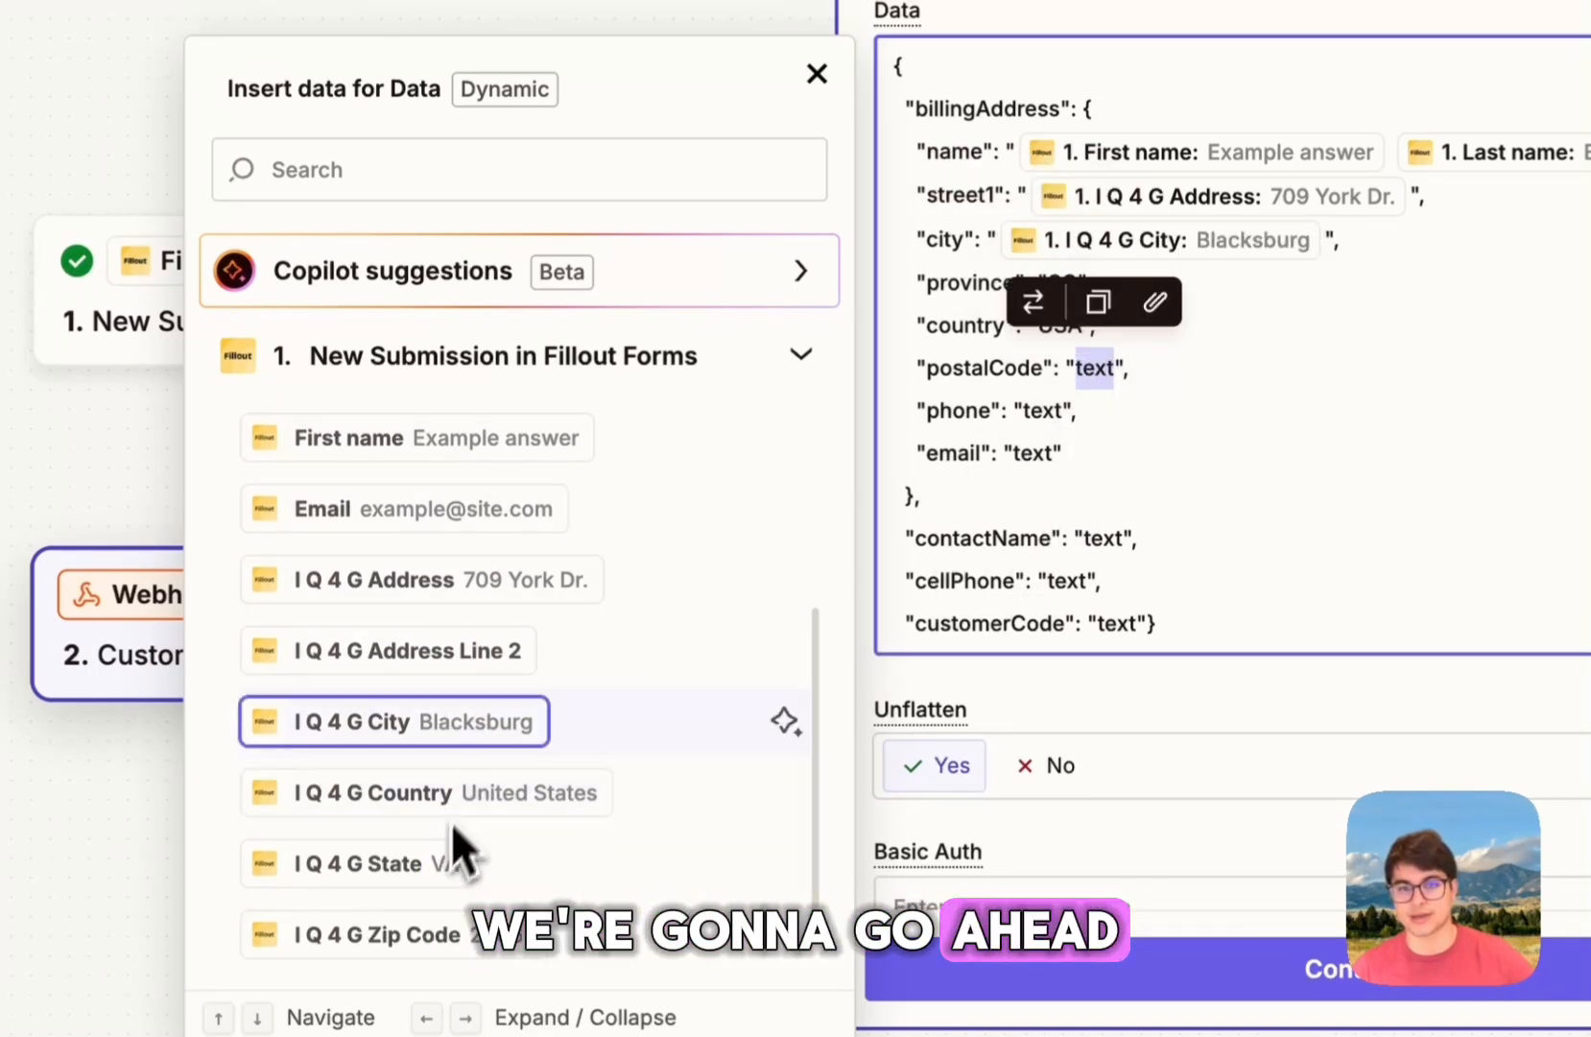
pyautogui.click(413, 857)
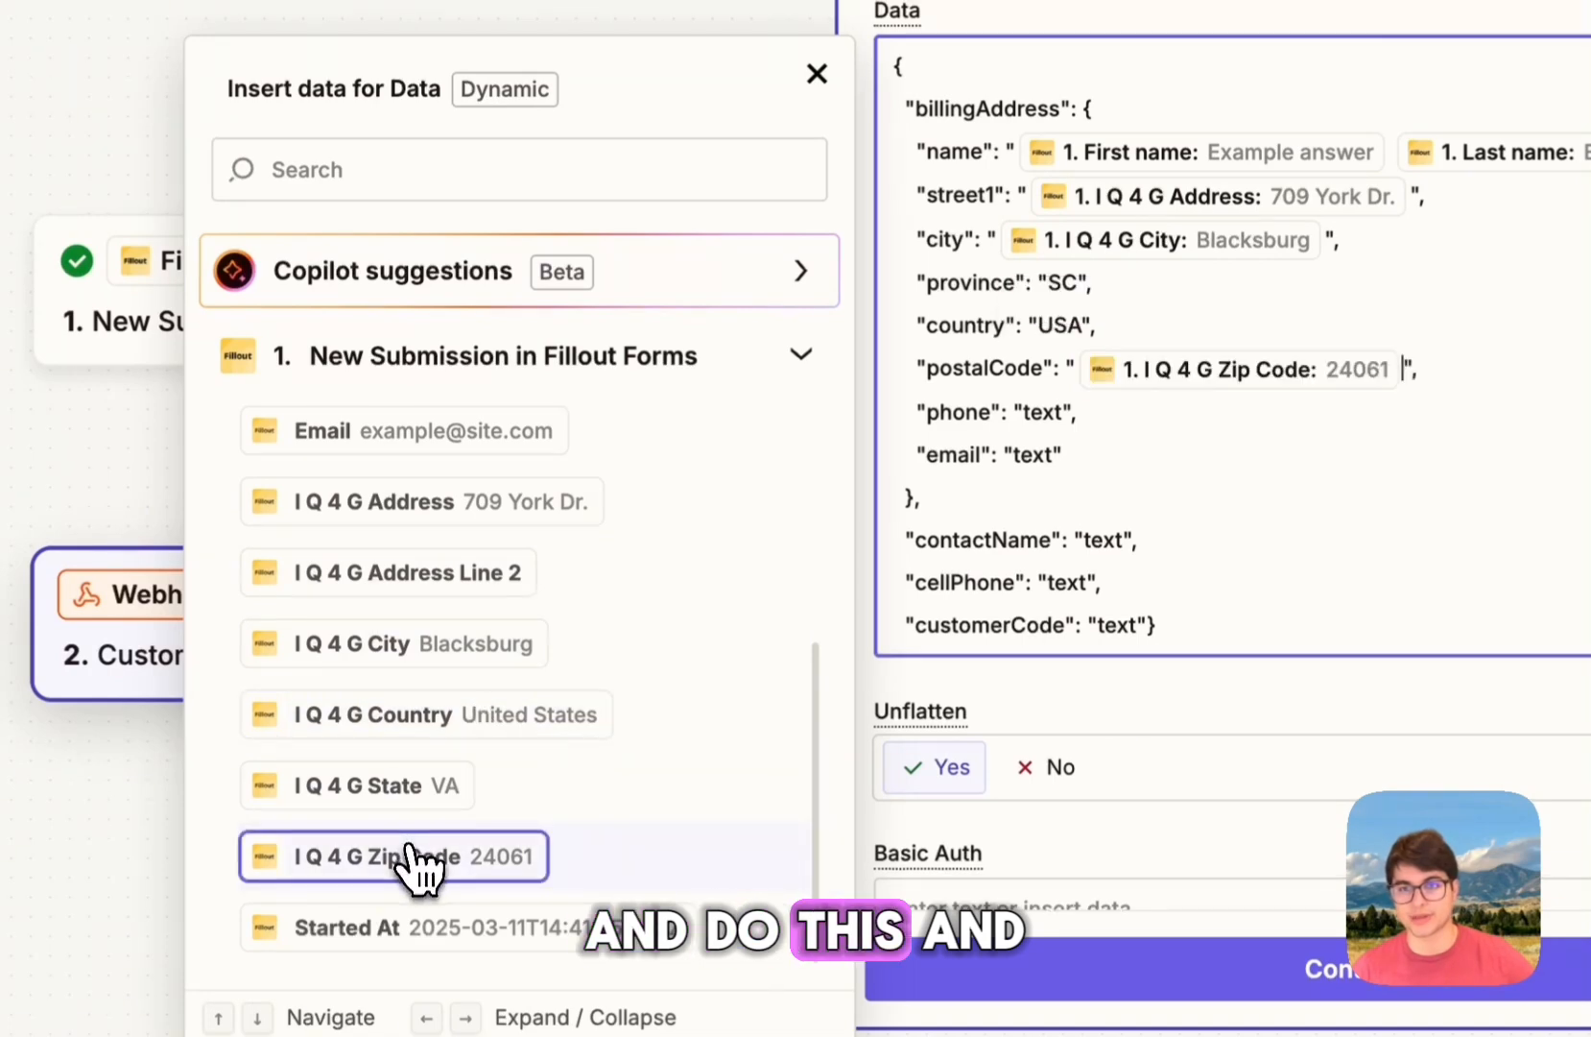
pyautogui.doubleClick(1041, 410)
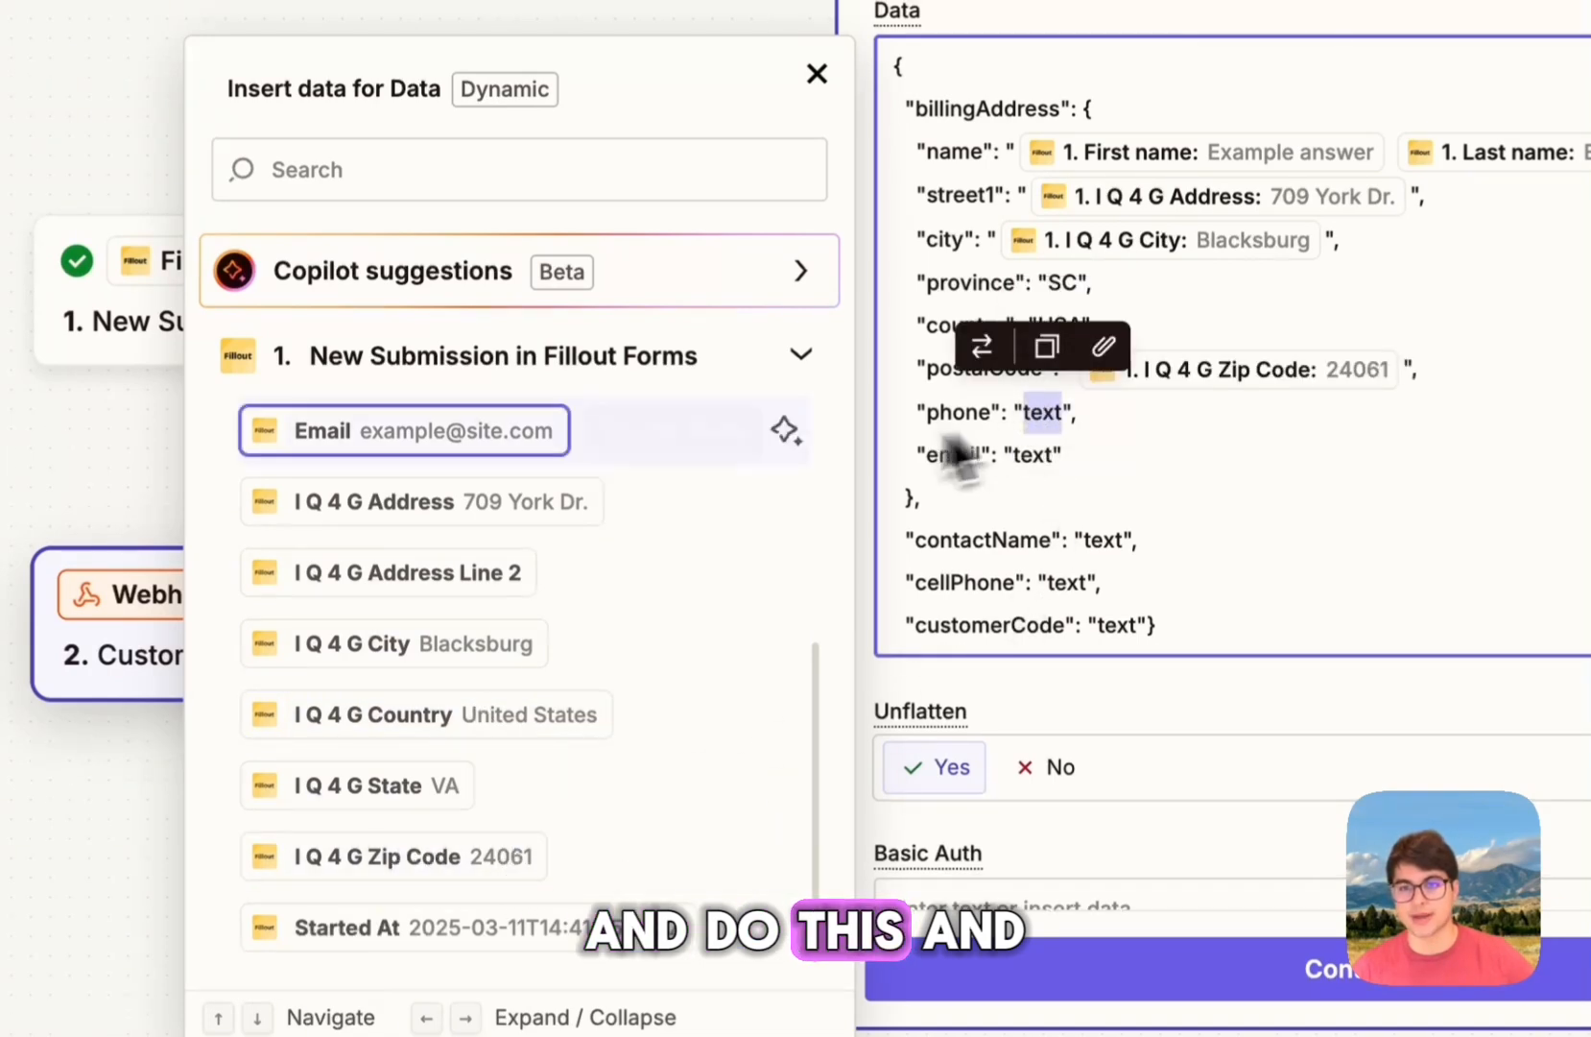
pyautogui.scroll(5, 523, 624)
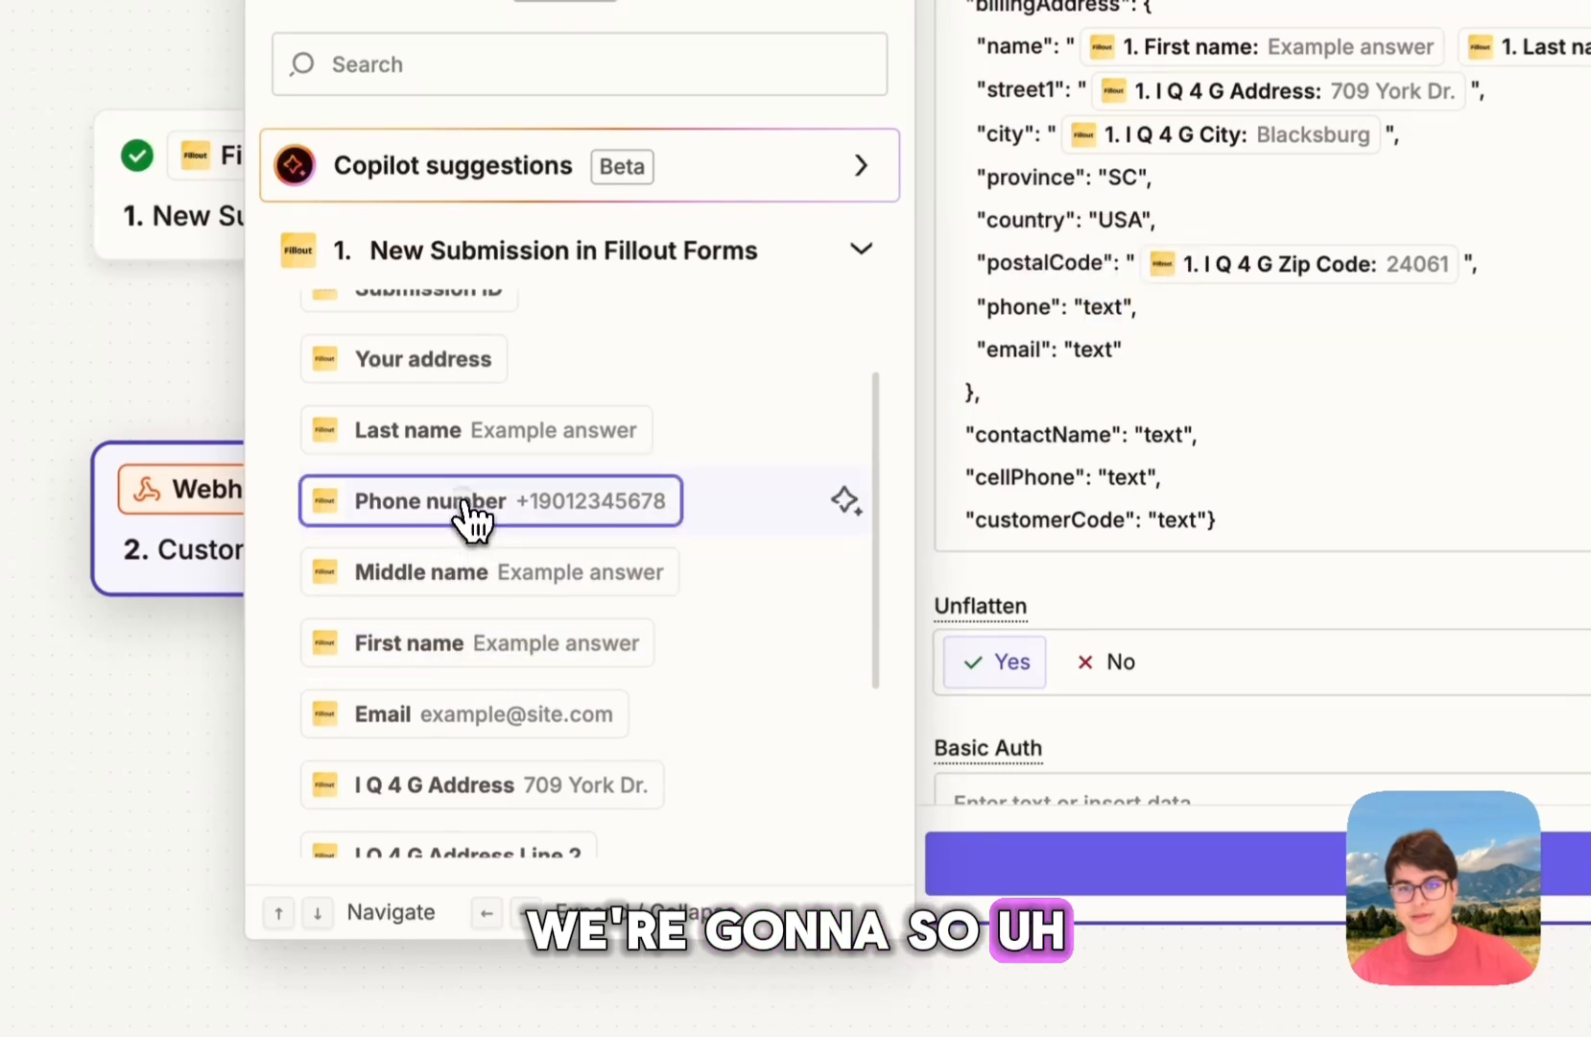
pyautogui.click(455, 504)
# Step: Map email to Email, contactName to First and Last name, and cellPhone to Phone number
pyautogui.doubleClick(1100, 351)
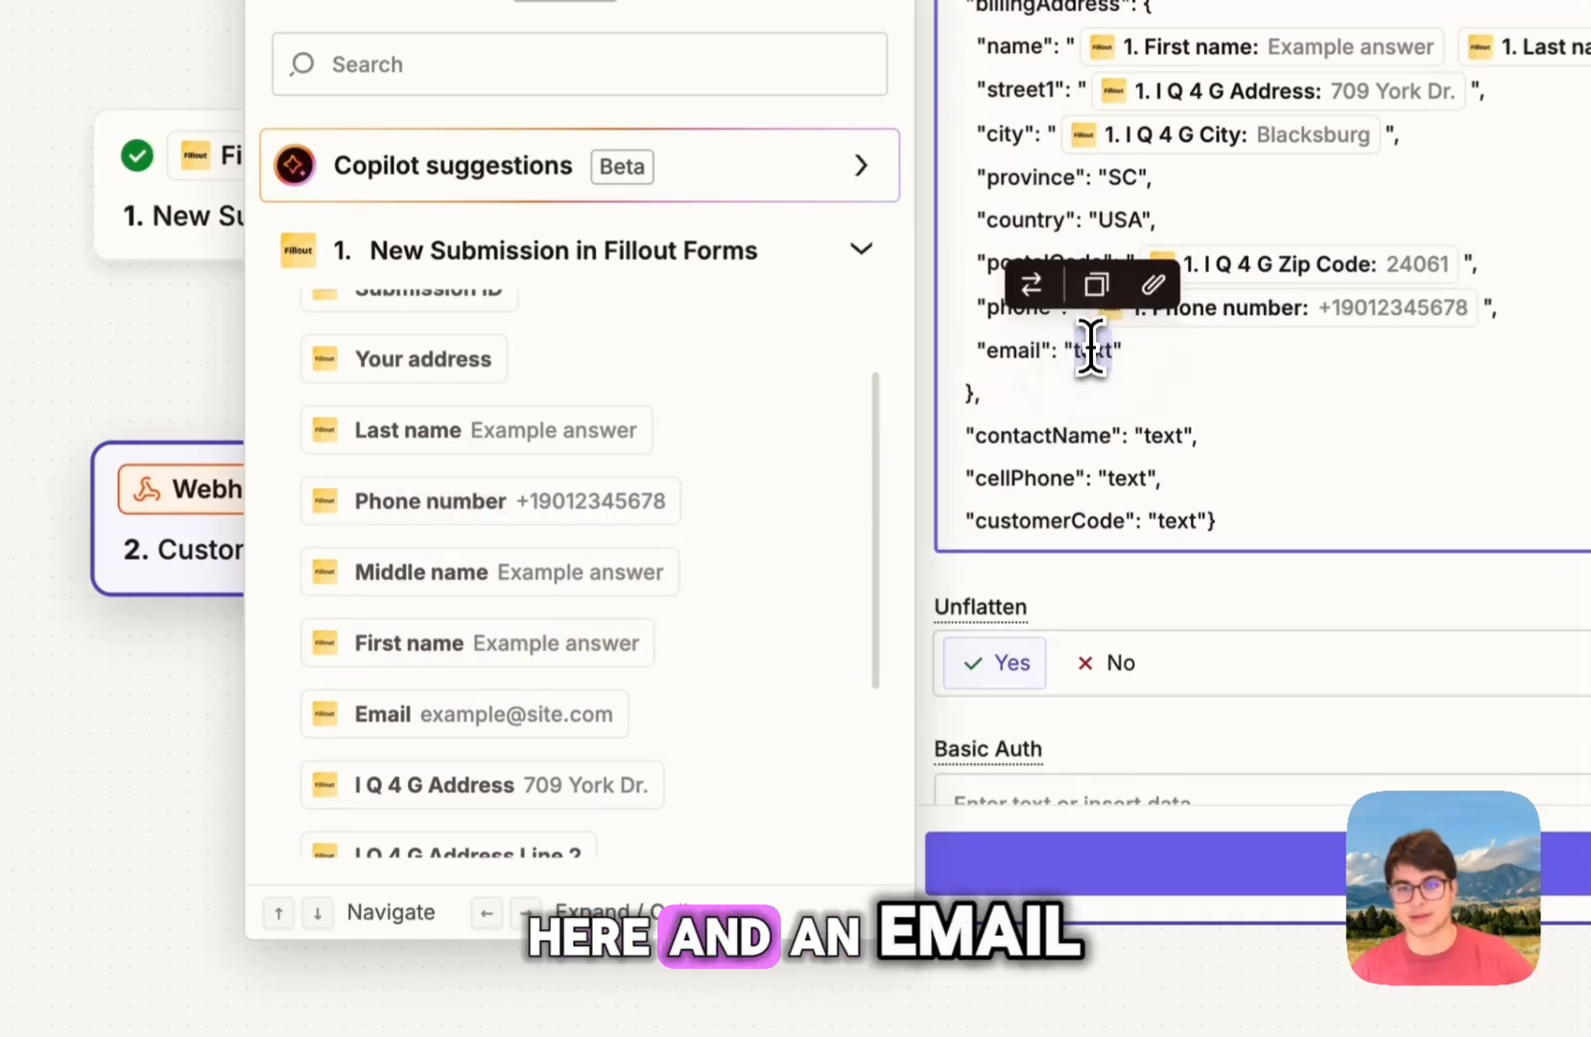
pyautogui.scroll(-1, 591, 511)
pyautogui.click(522, 686)
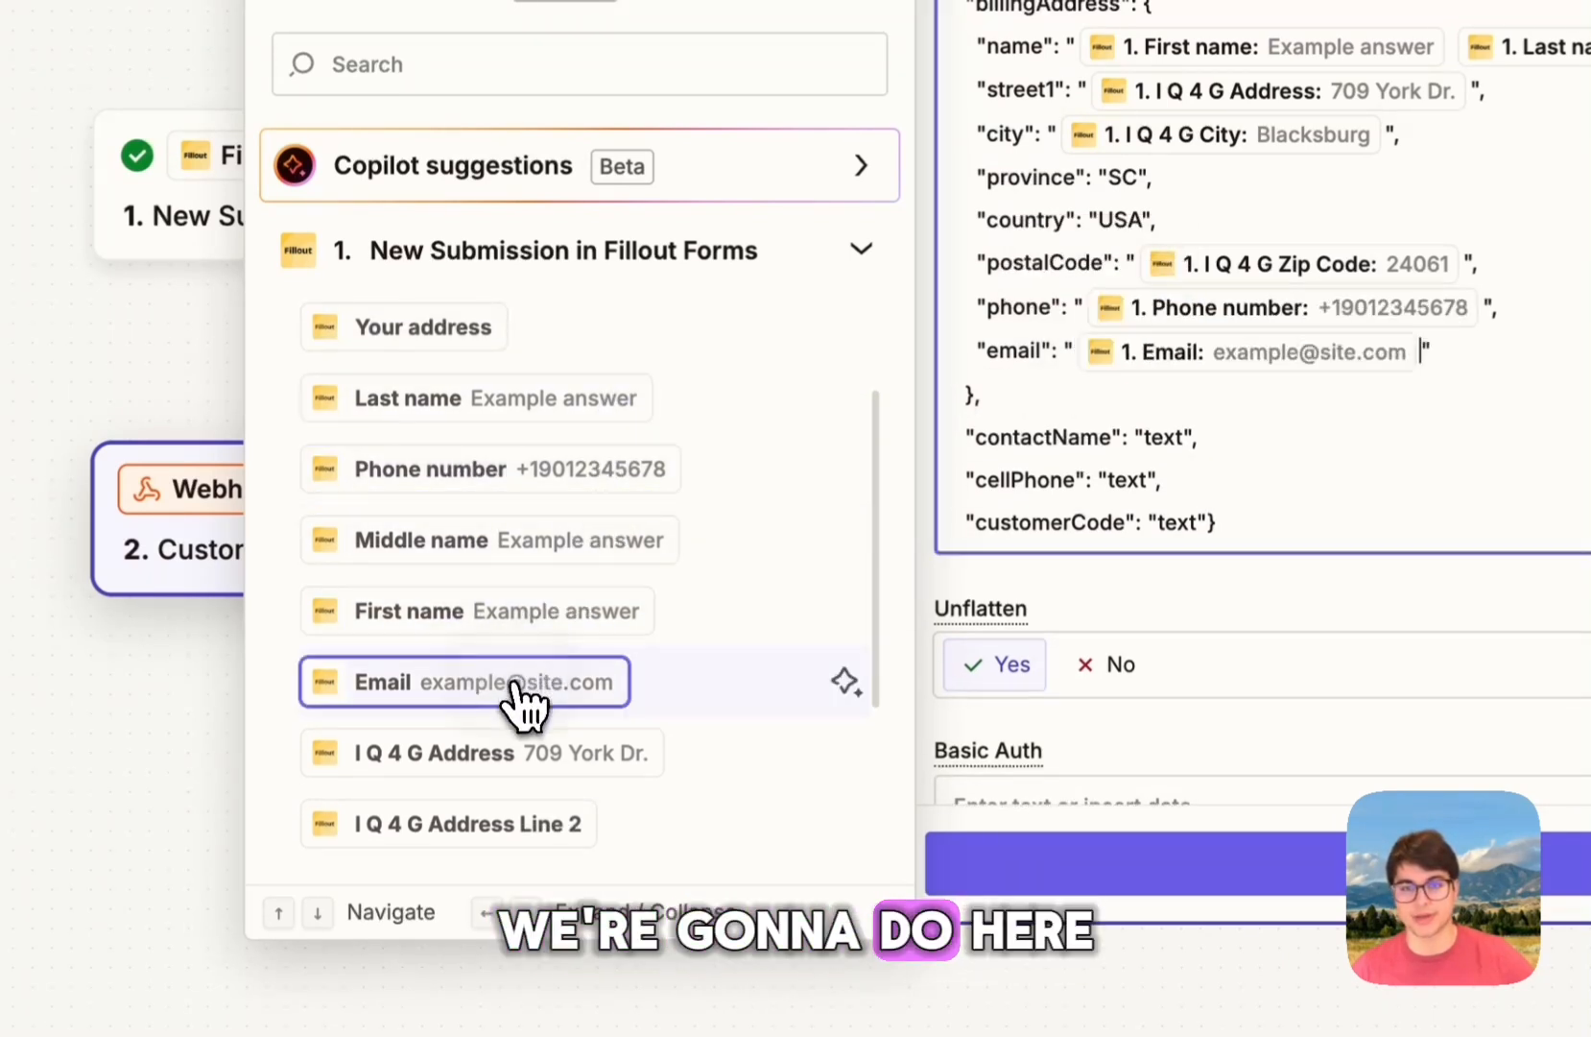
pyautogui.doubleClick(1163, 436)
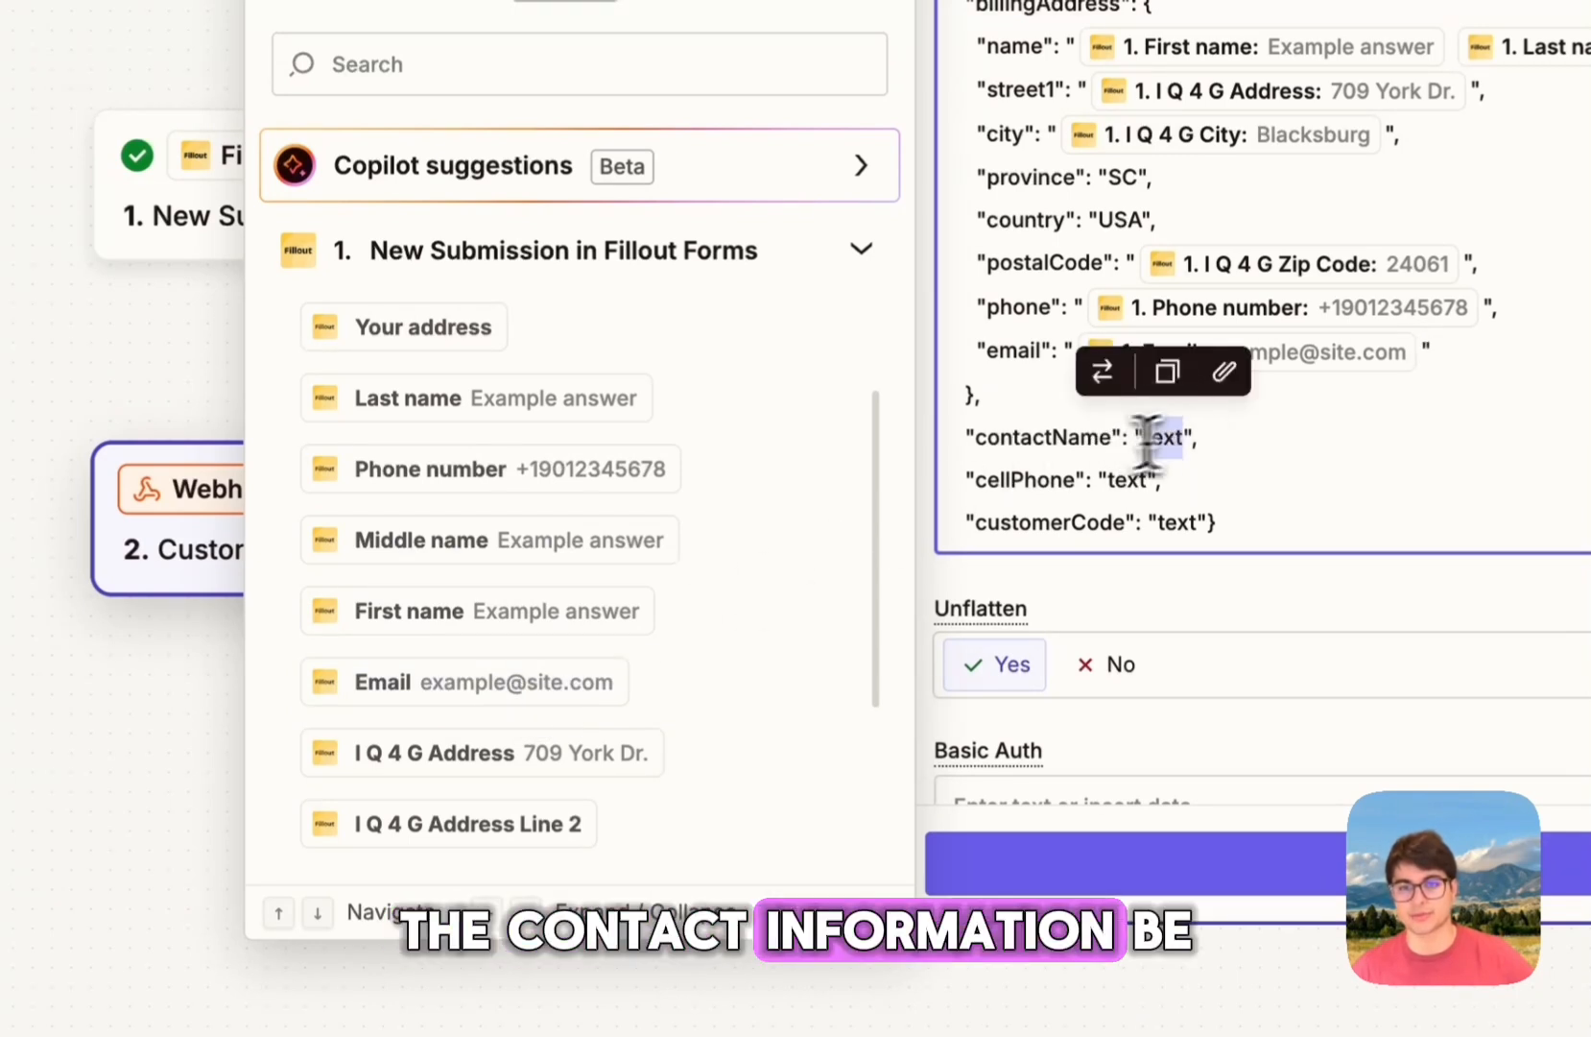
pyautogui.click(426, 605)
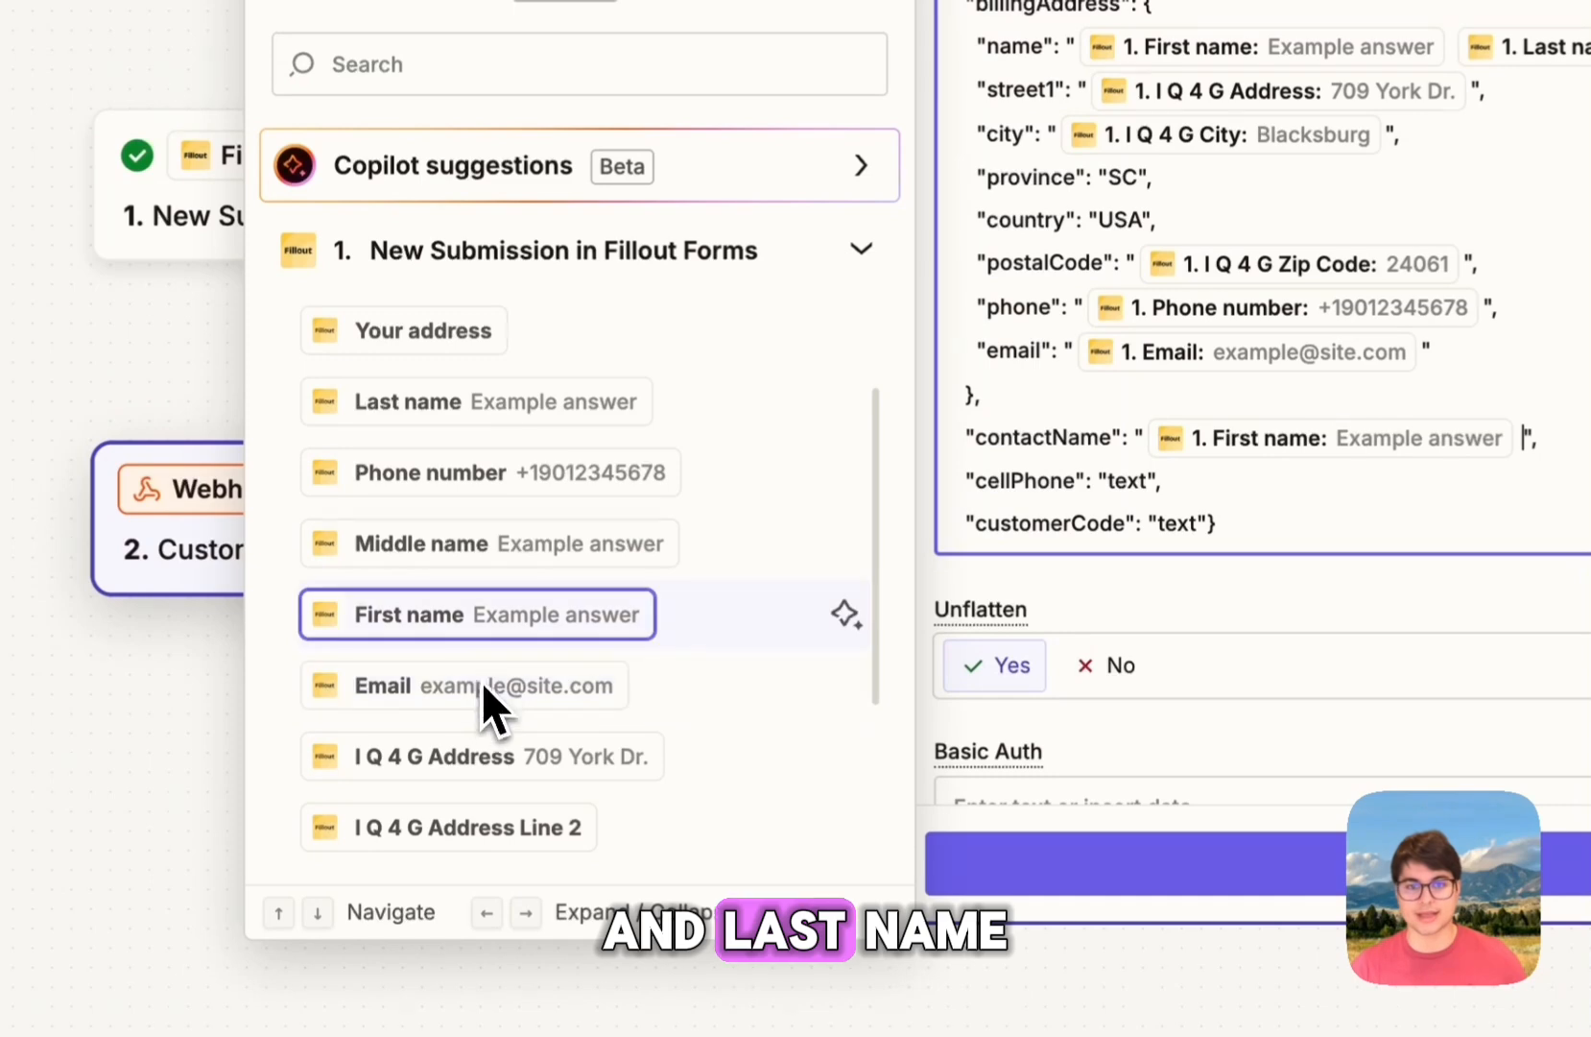
pyautogui.click(556, 415)
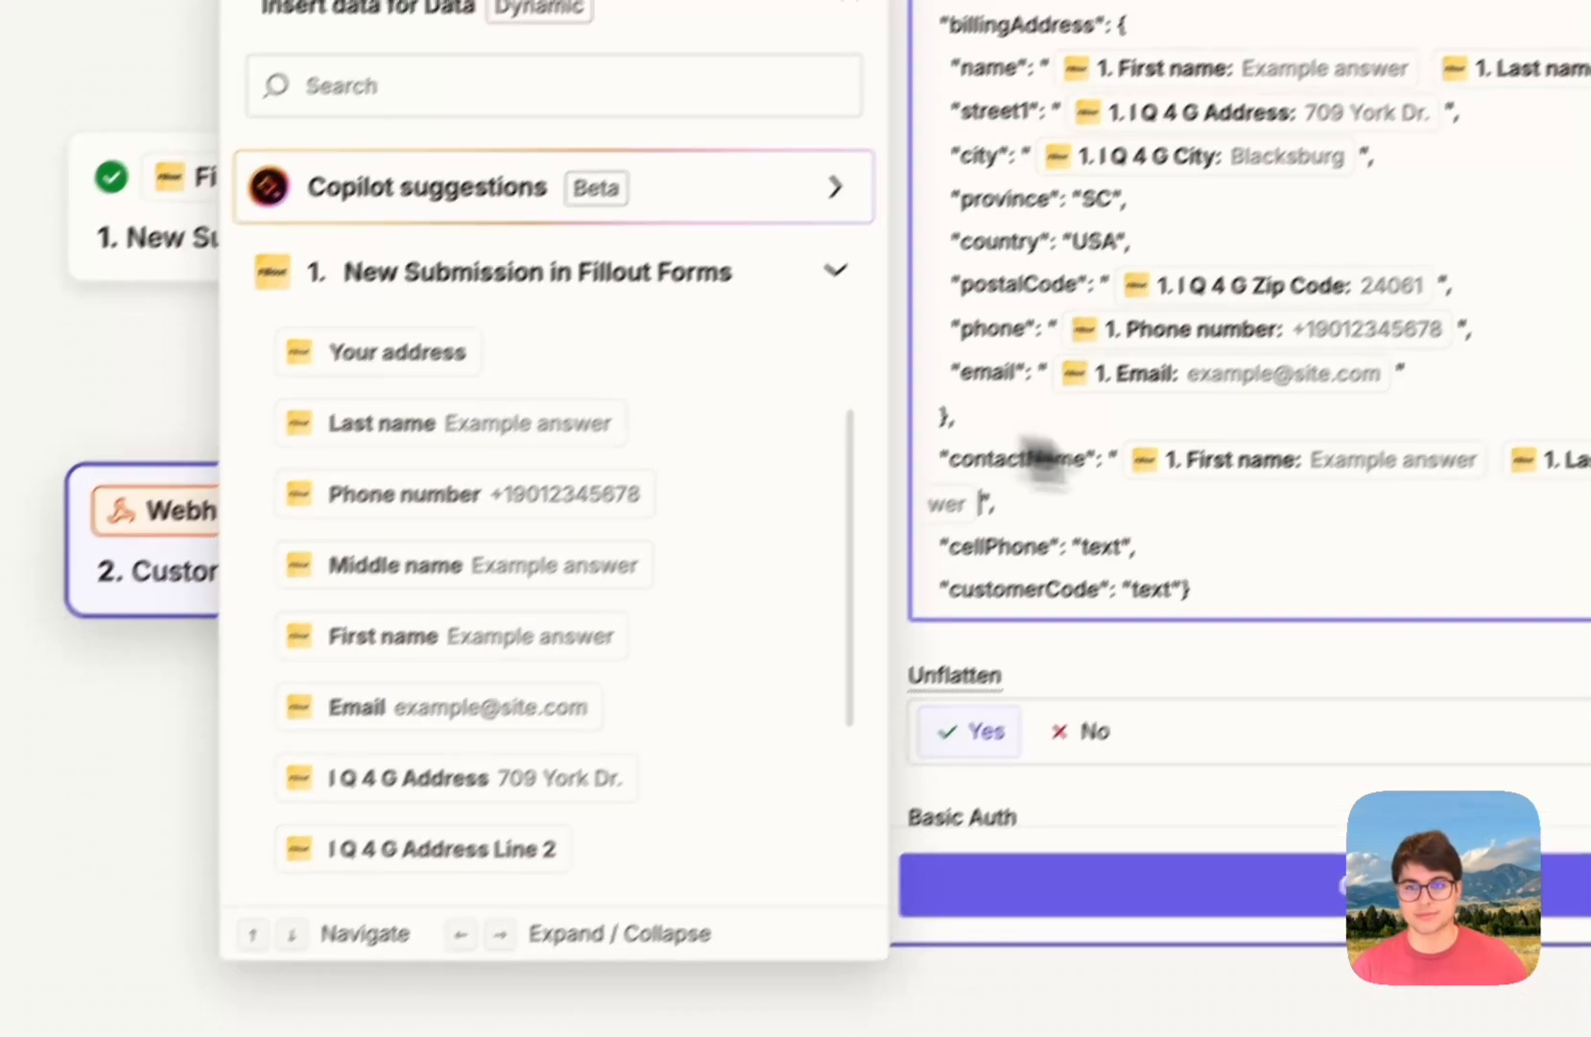
pyautogui.doubleClick(1130, 523)
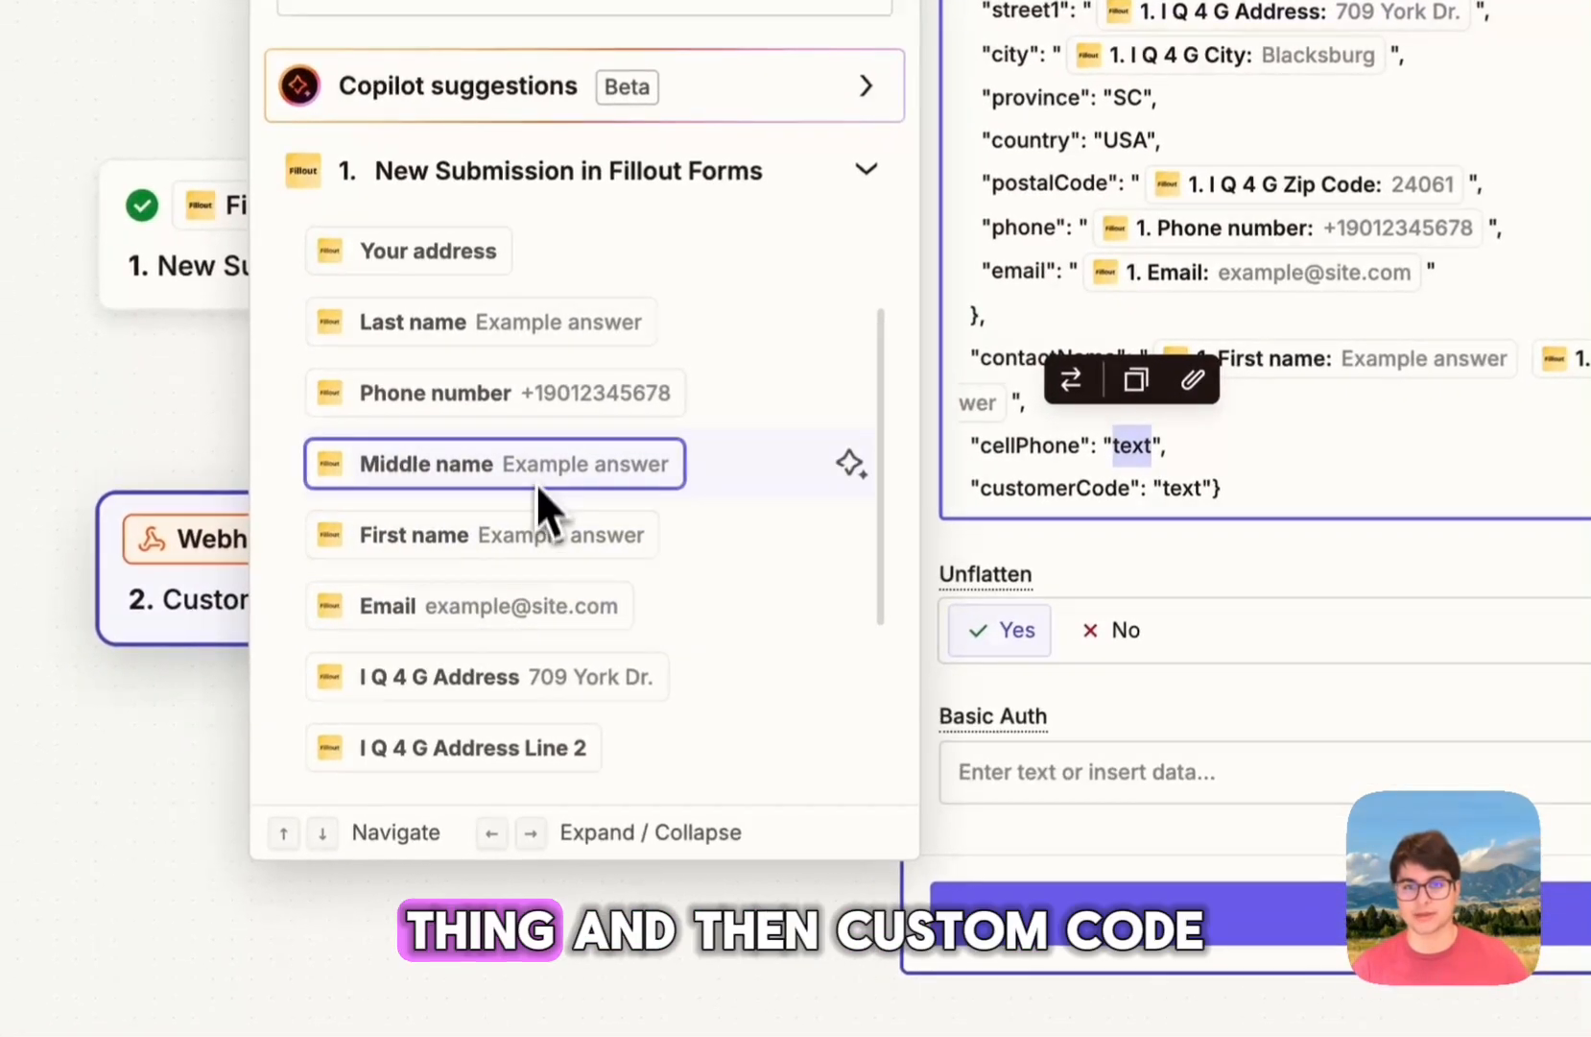
pyautogui.click(412, 449)
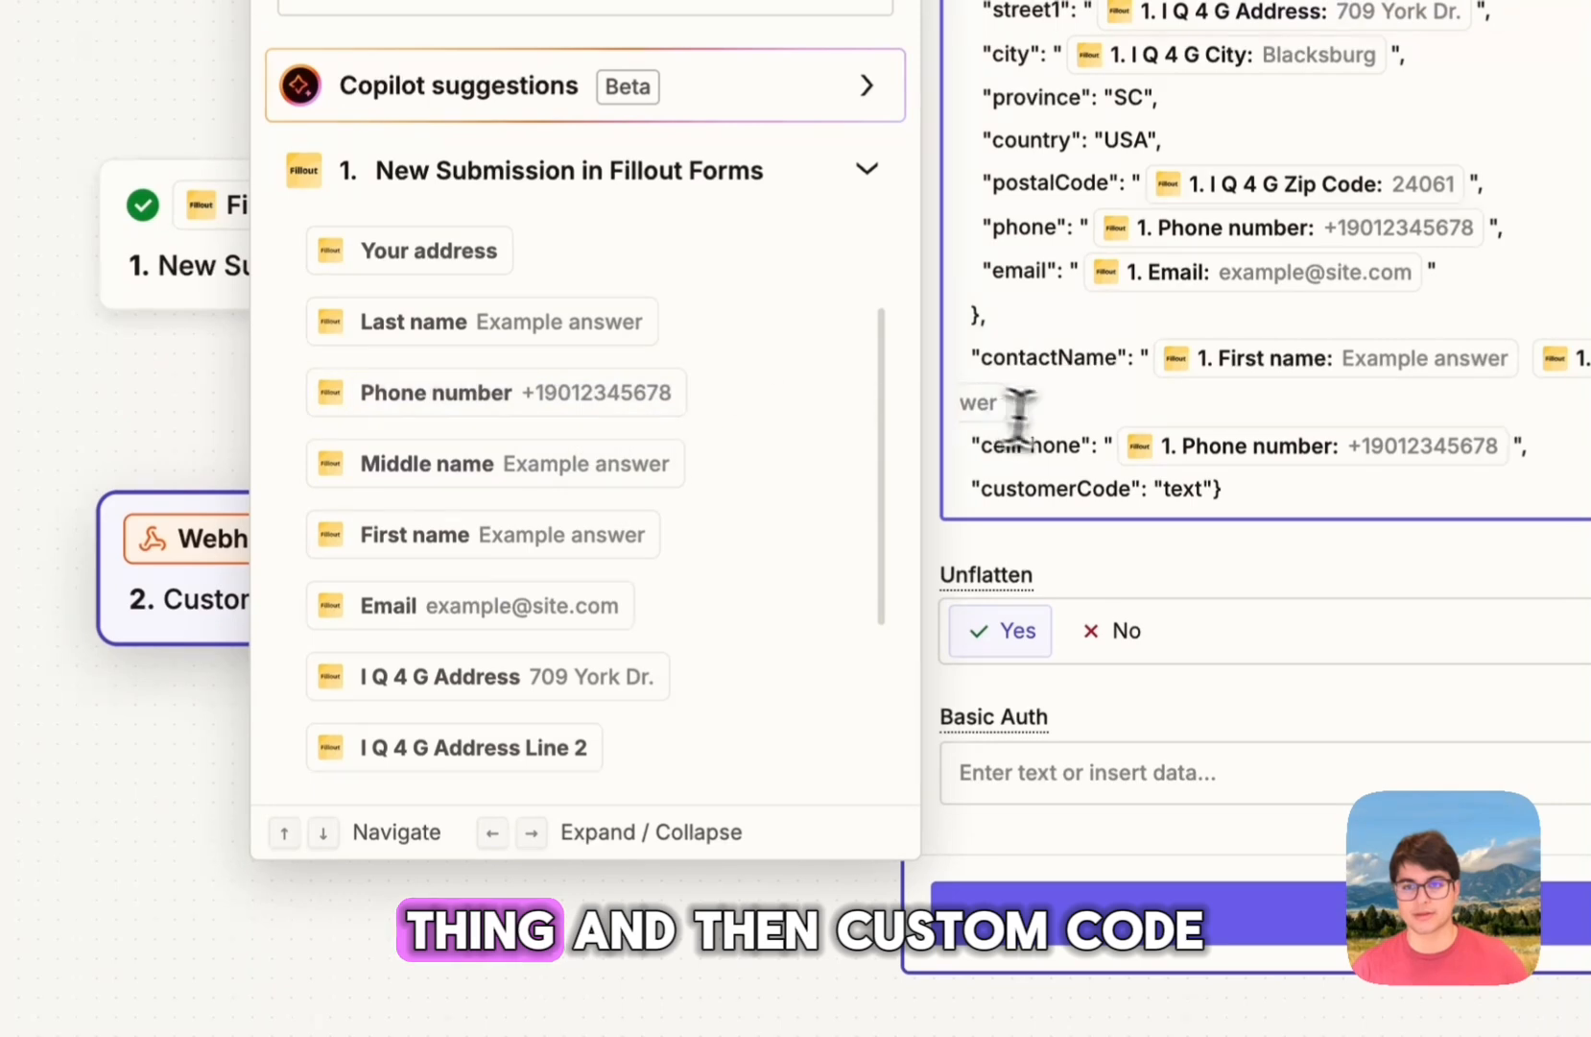
pyautogui.doubleClick(1180, 493)
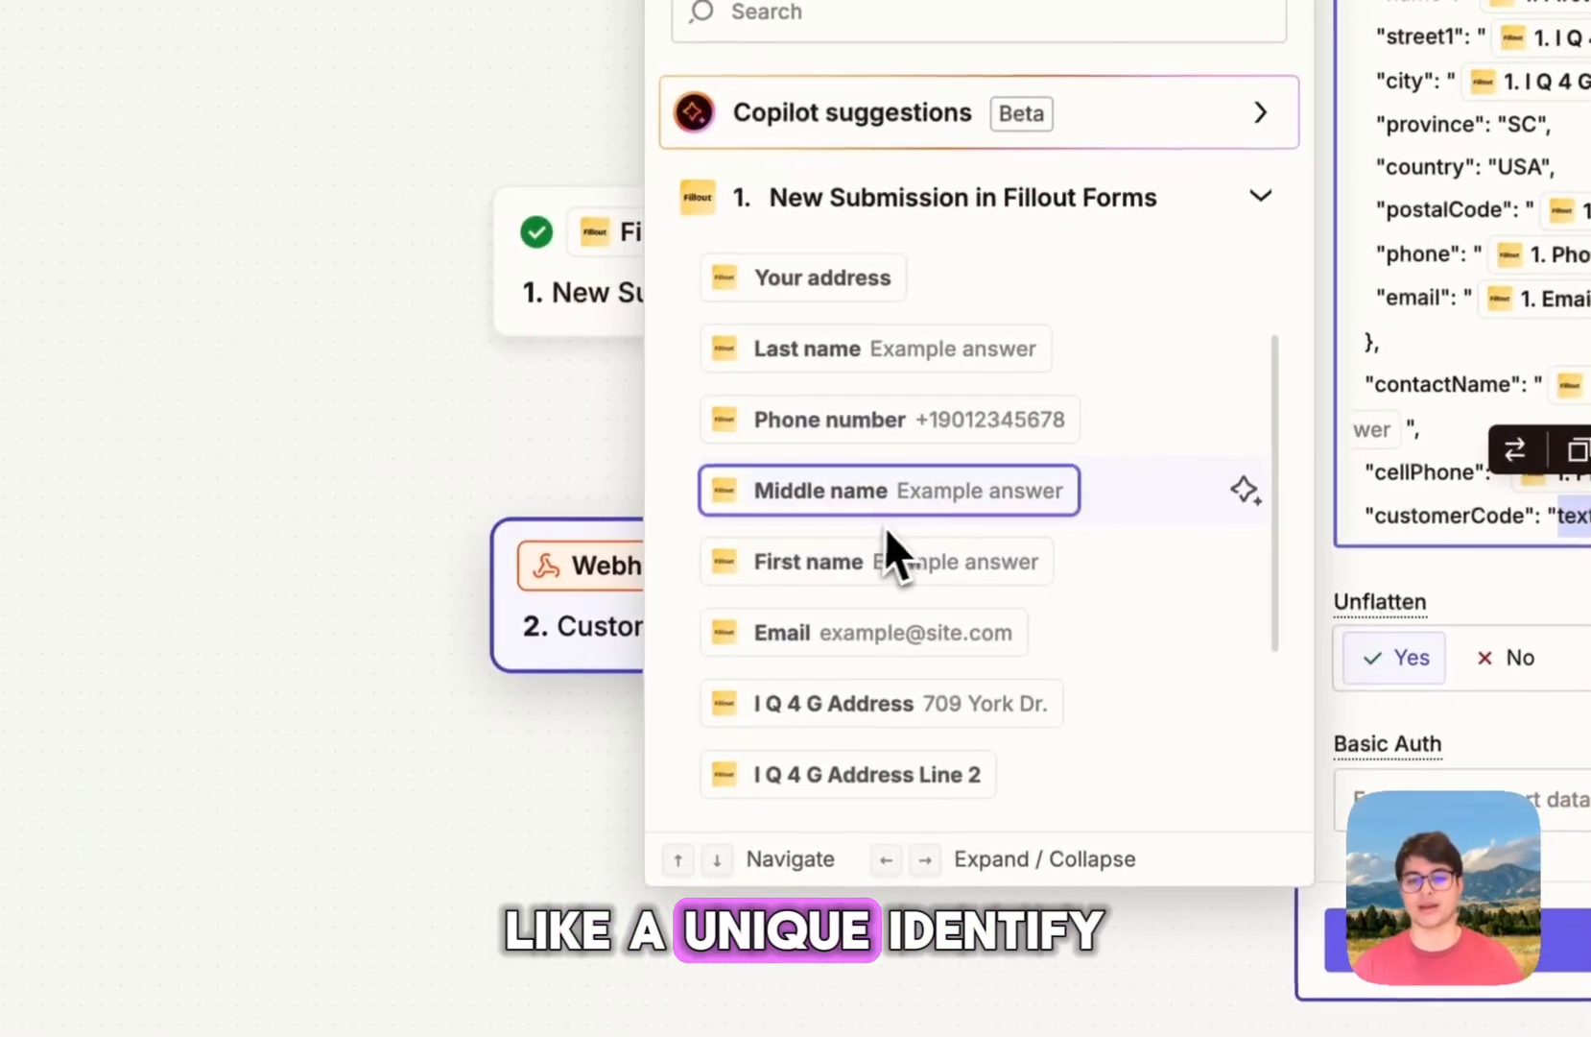
pyautogui.scroll(-4, 885, 543)
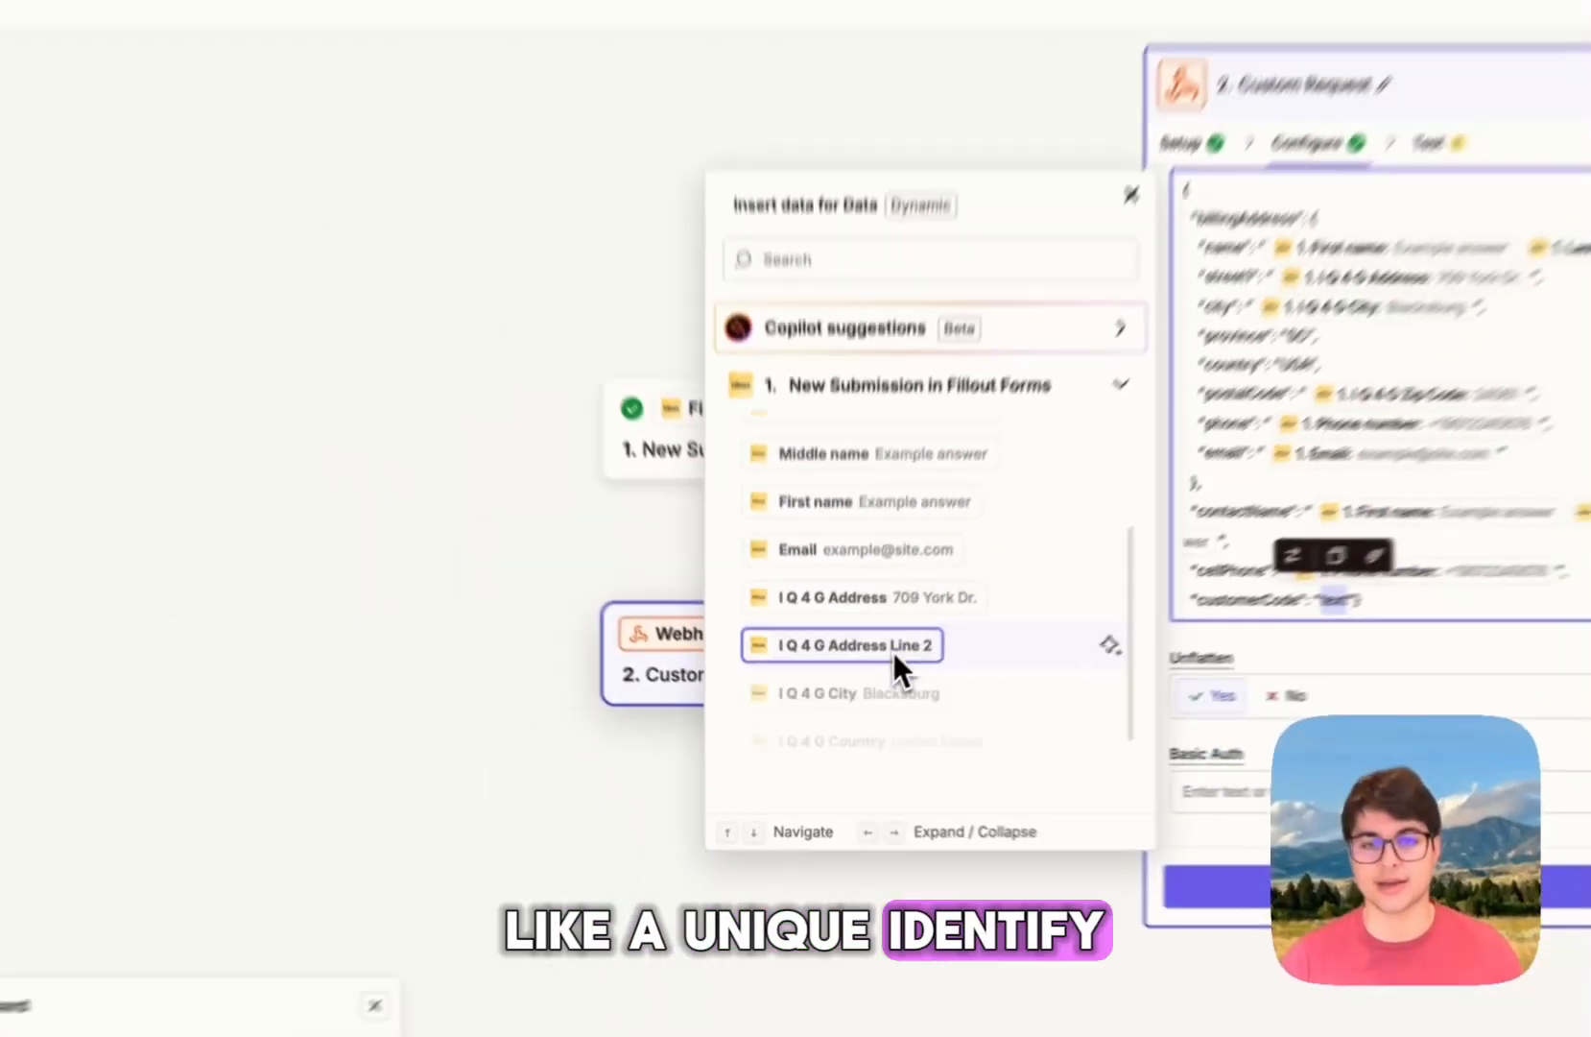
# Step: Replace customerCode's placeholder with CID- followed by the inserted Phone number field
pyautogui.scroll(-1, 883, 684)
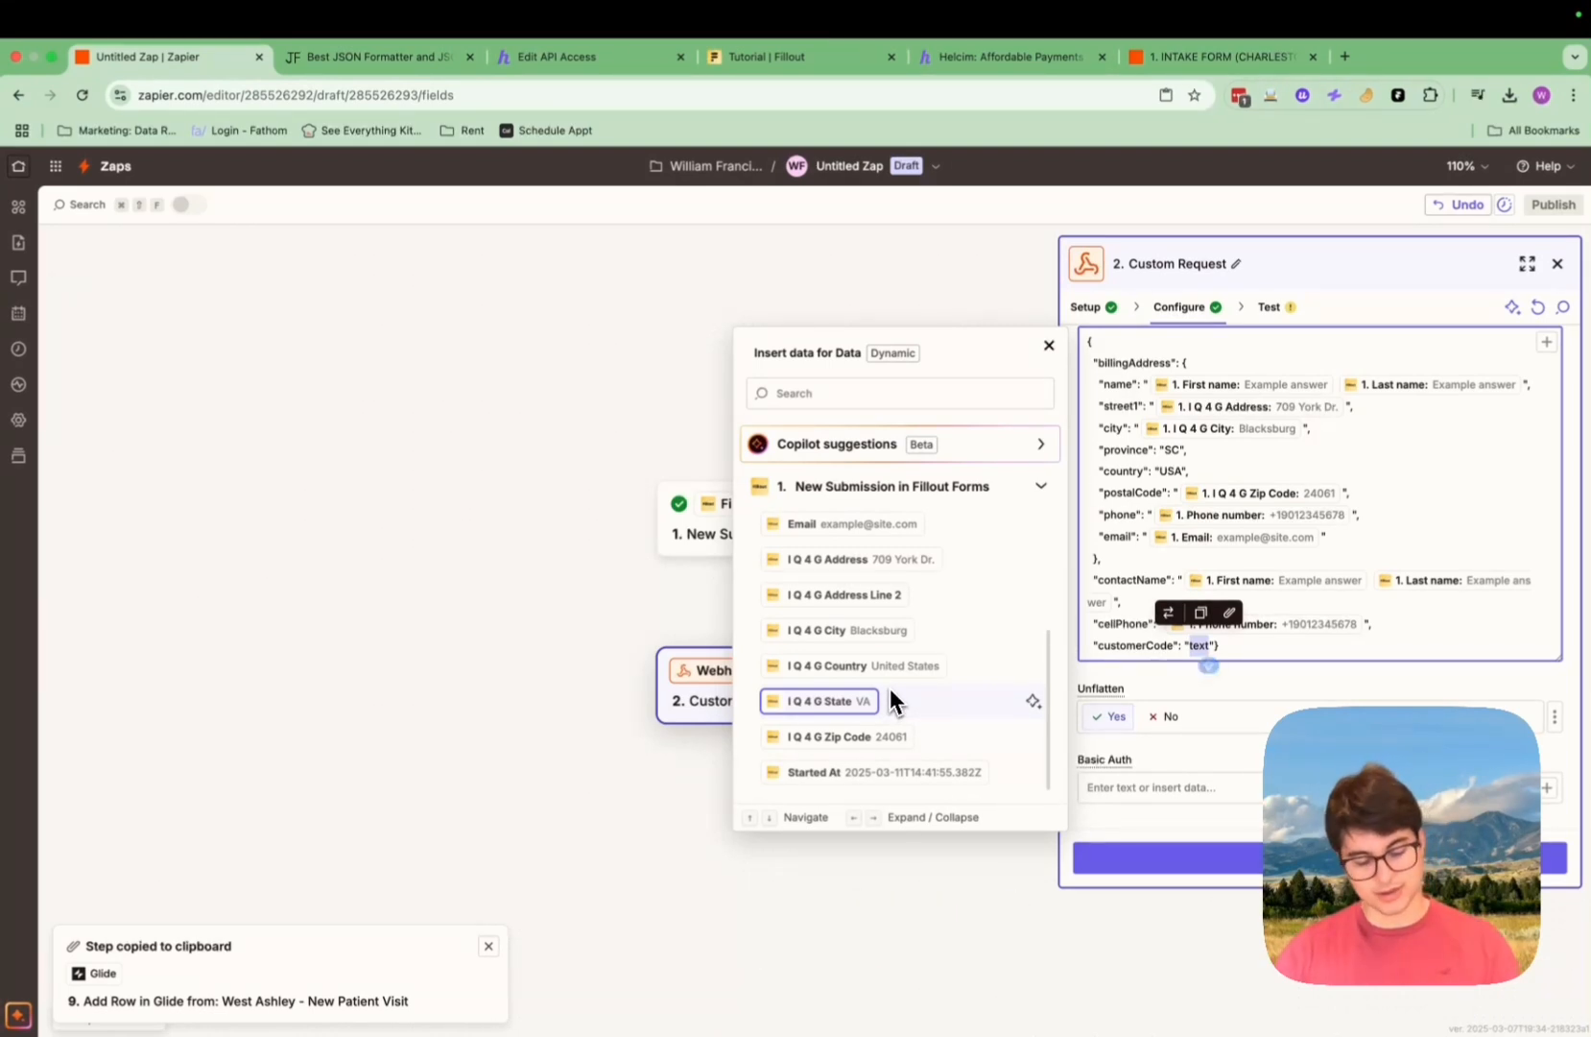
pyautogui.press('Up')
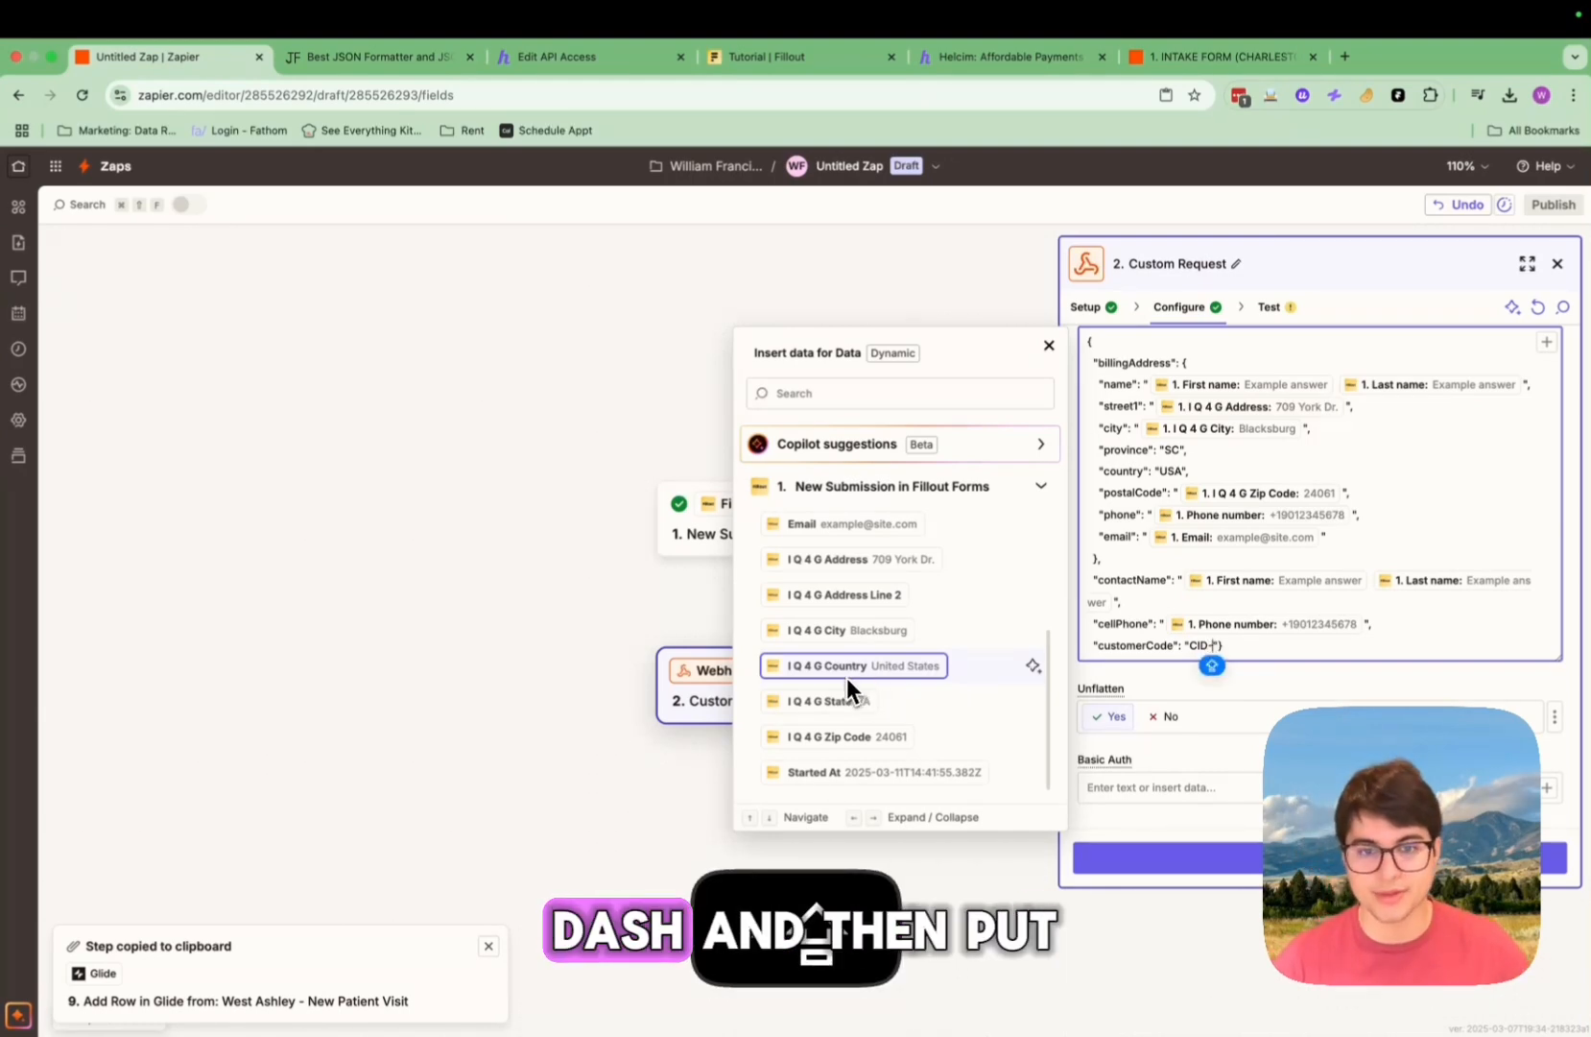
pyautogui.scroll(3, 846, 711)
pyautogui.scroll(2, 846, 711)
pyautogui.click(845, 649)
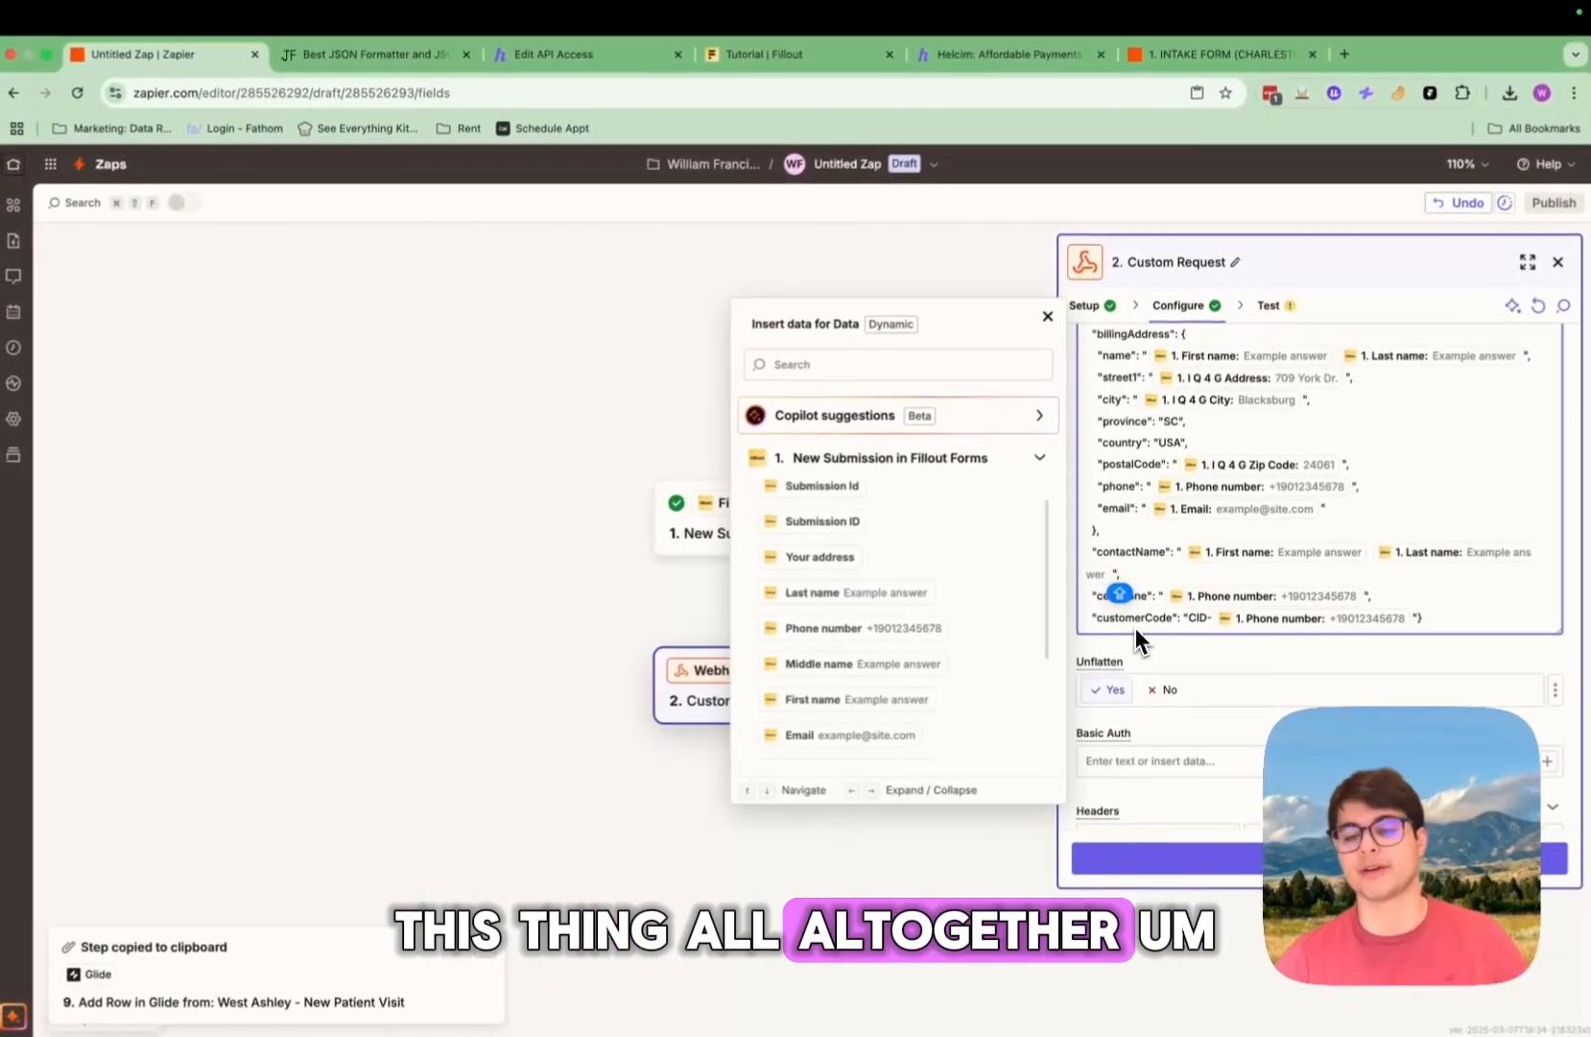
pyautogui.scroll(-2, 1439, 605)
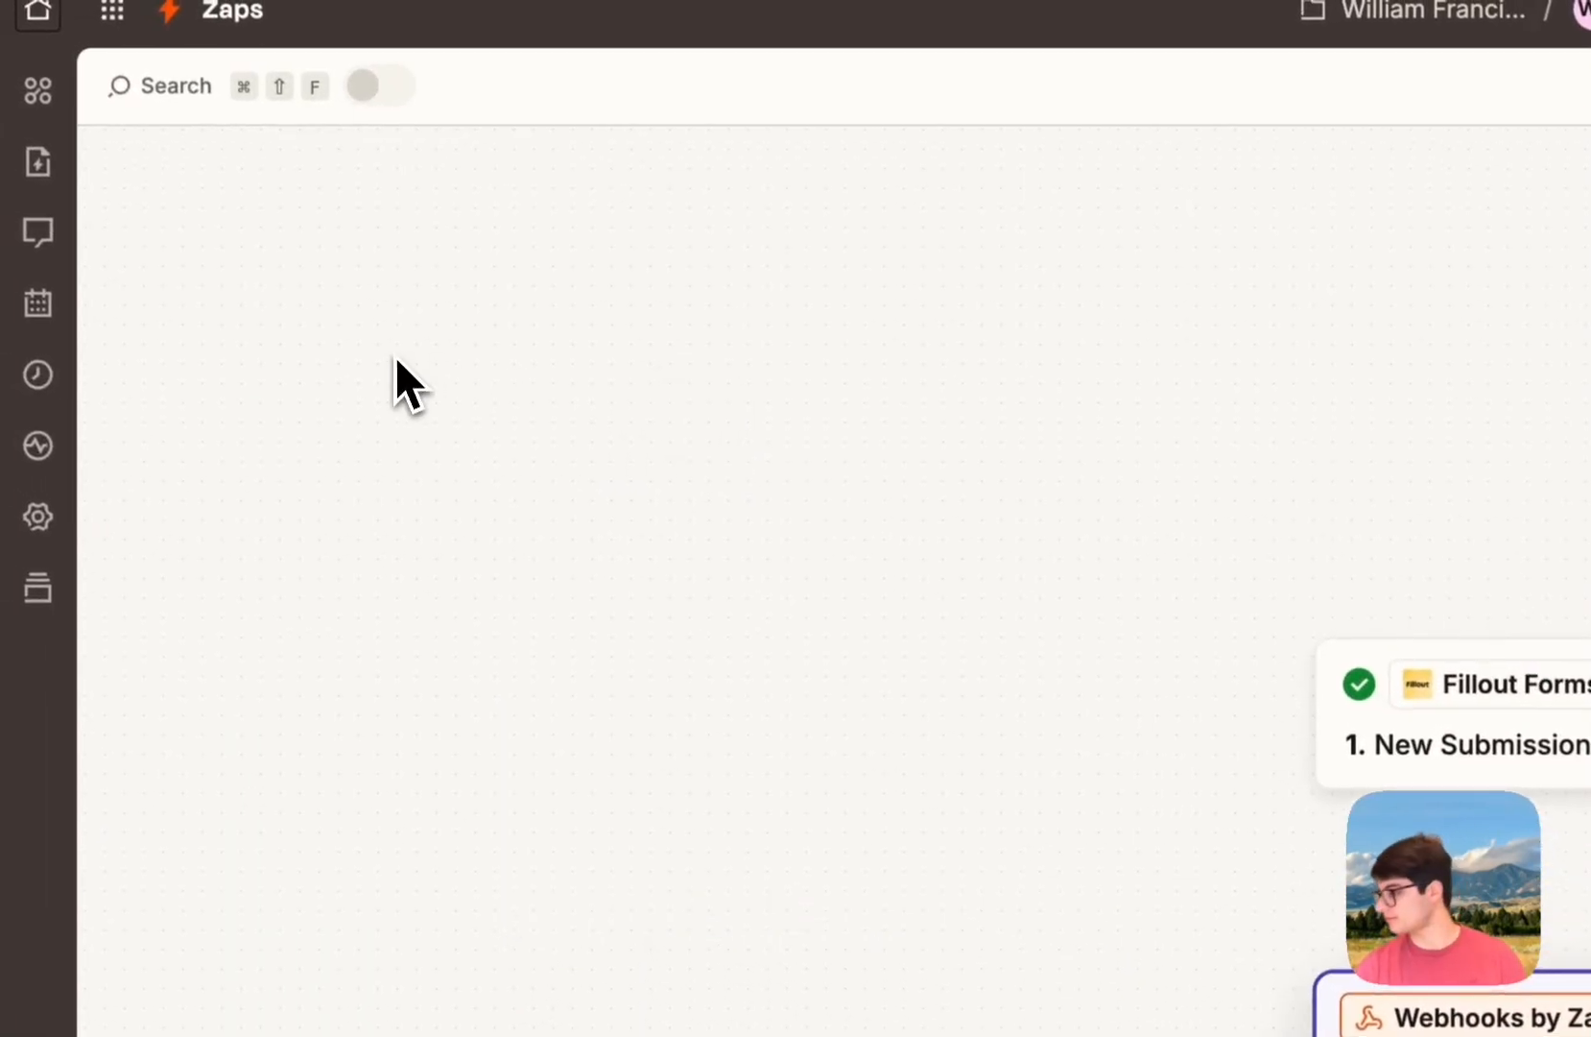
# Step: Continue to testing, run the test request to Helcim, and review the Data out fields
pyautogui.click(1243, 840)
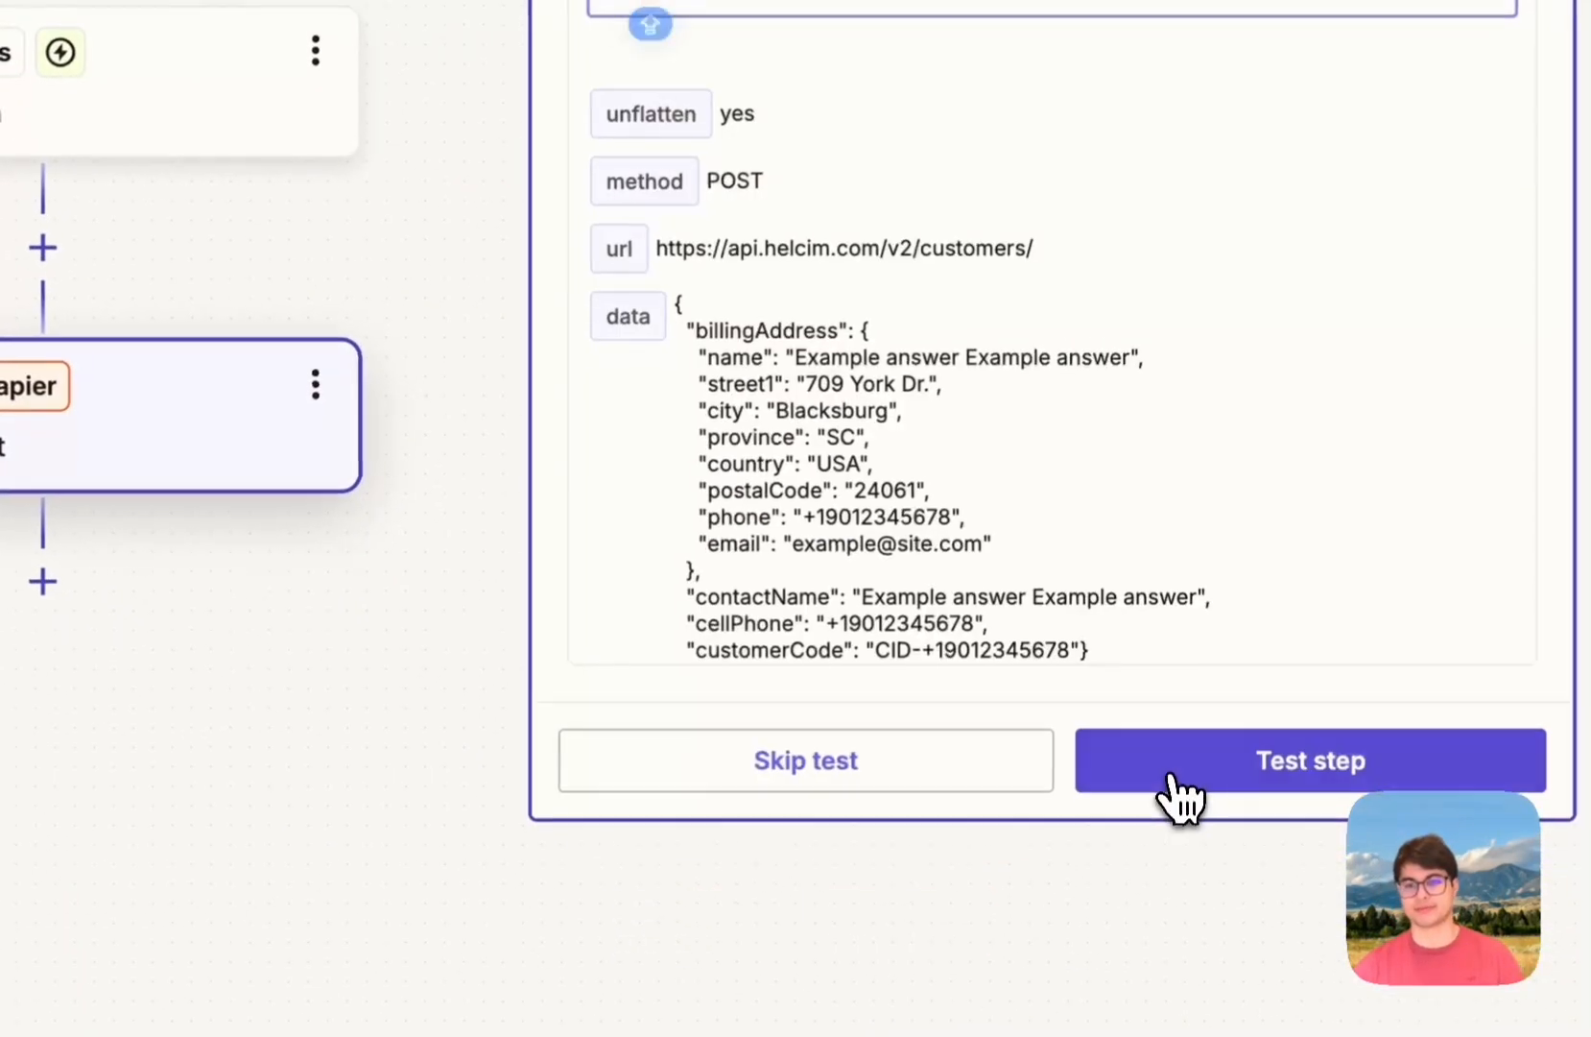
pyautogui.click(1246, 771)
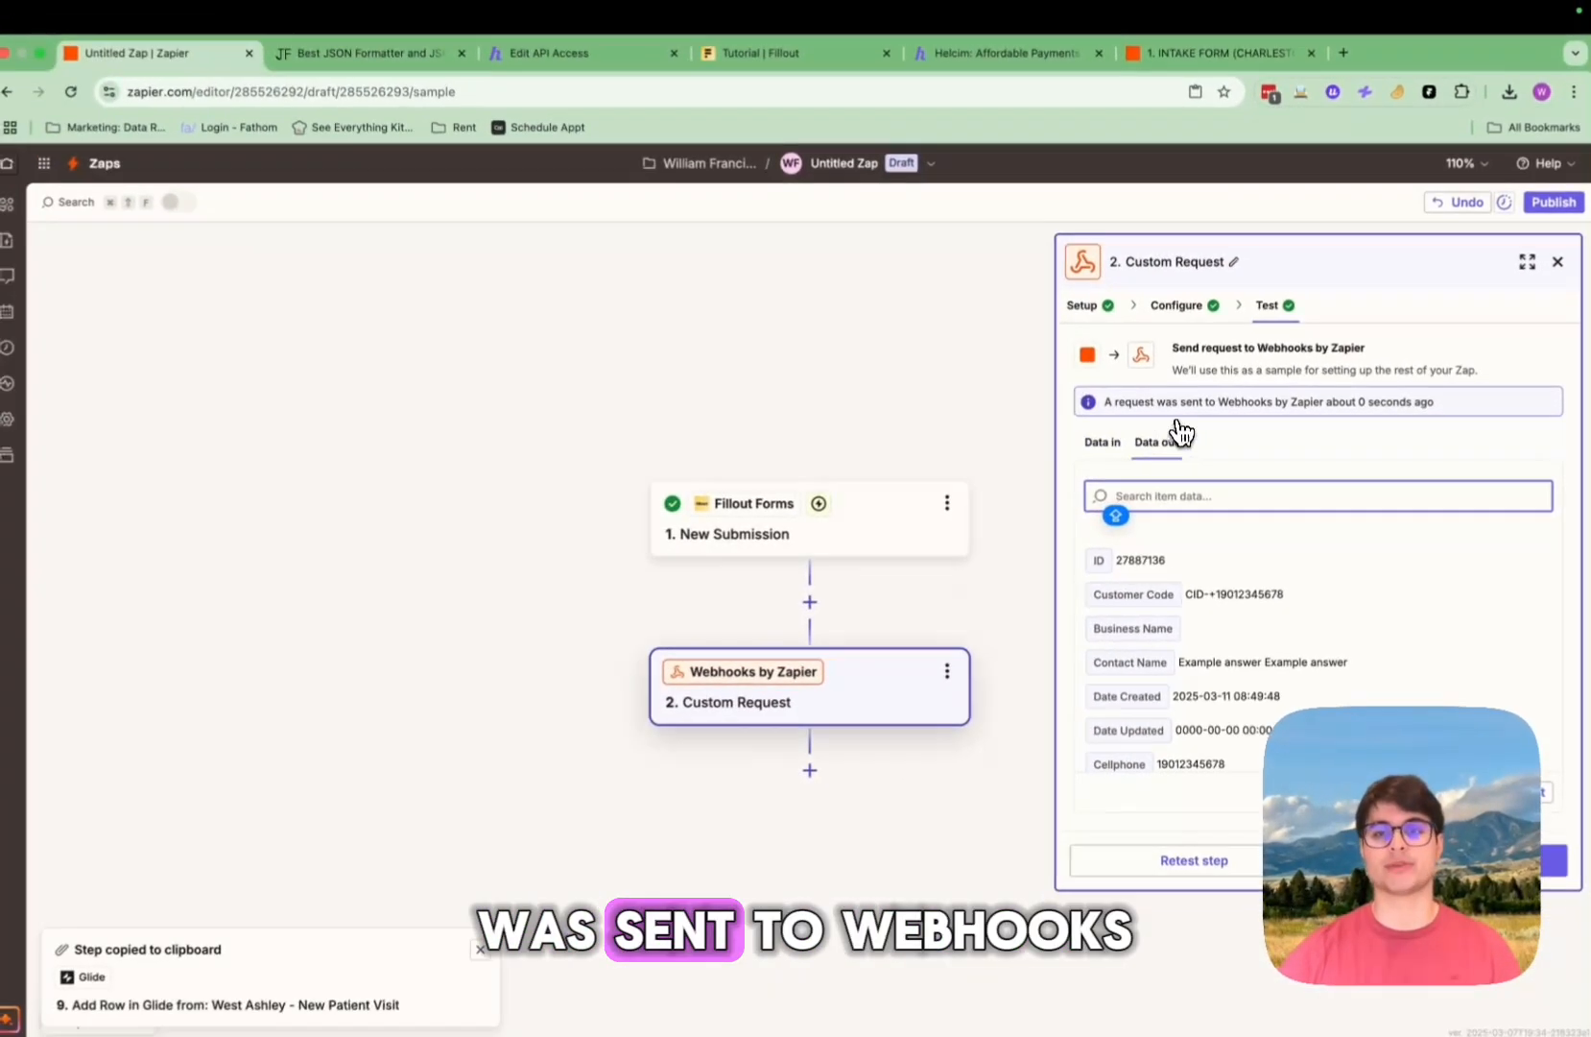
pyautogui.moveTo(1437, 403); pyautogui.dragTo(1156, 388)
pyautogui.scroll(-3, 1237, 597)
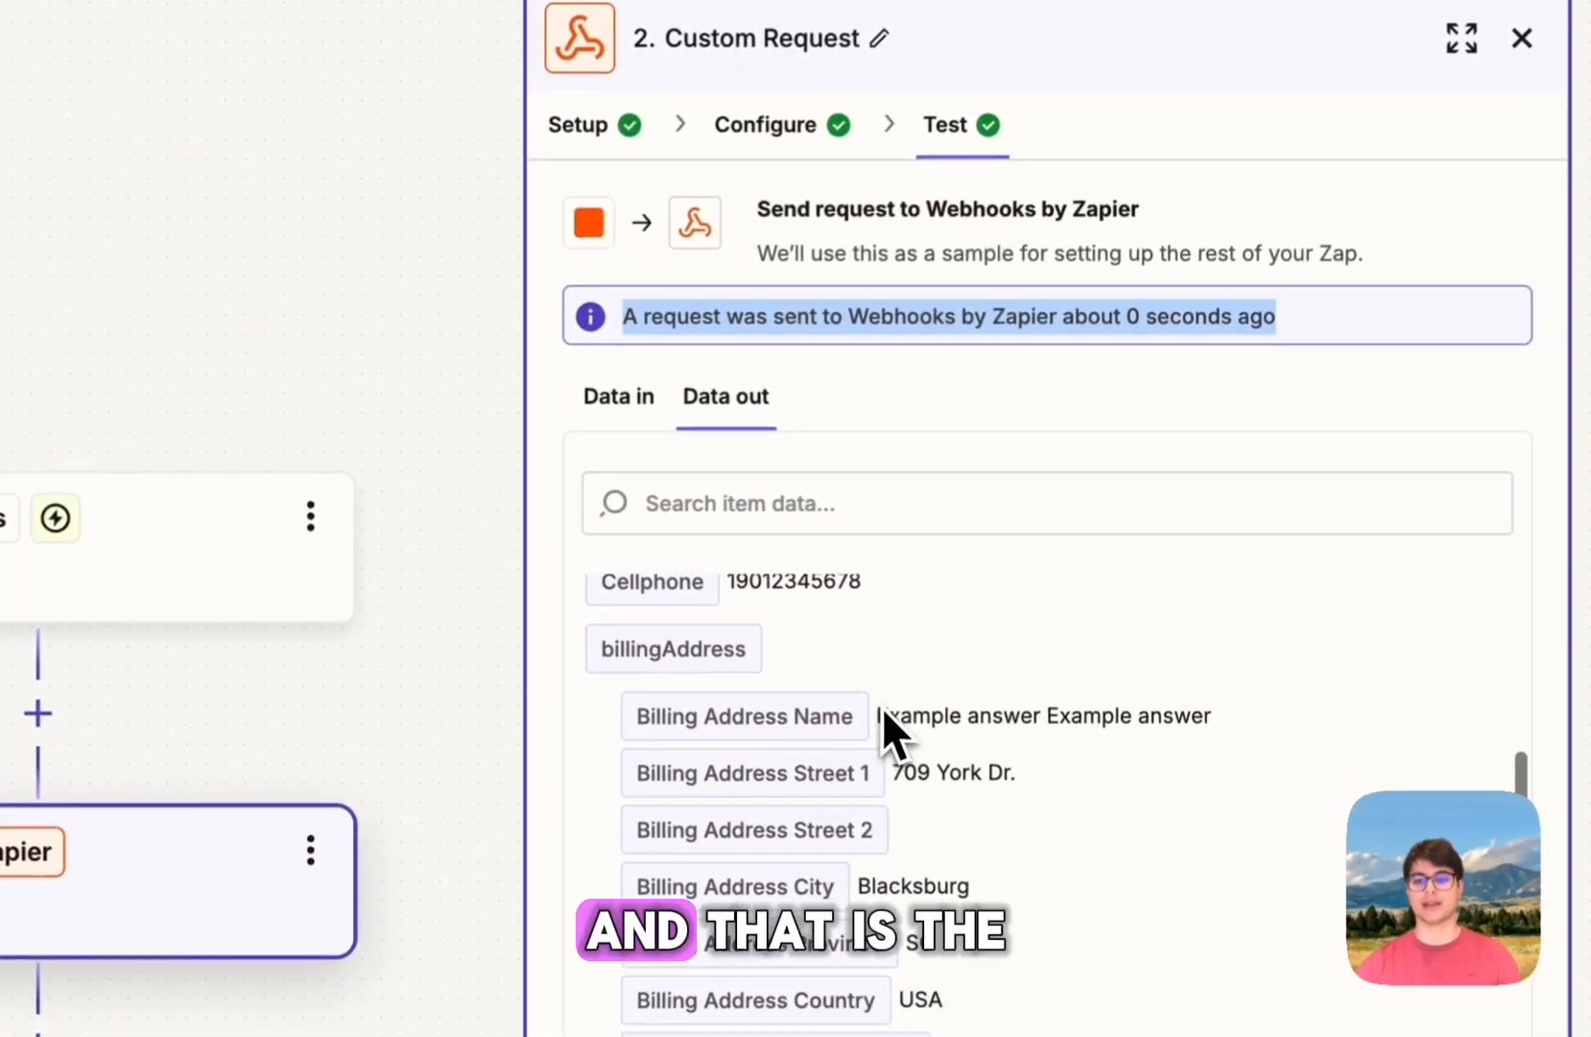
pyautogui.scroll(-3, 883, 711)
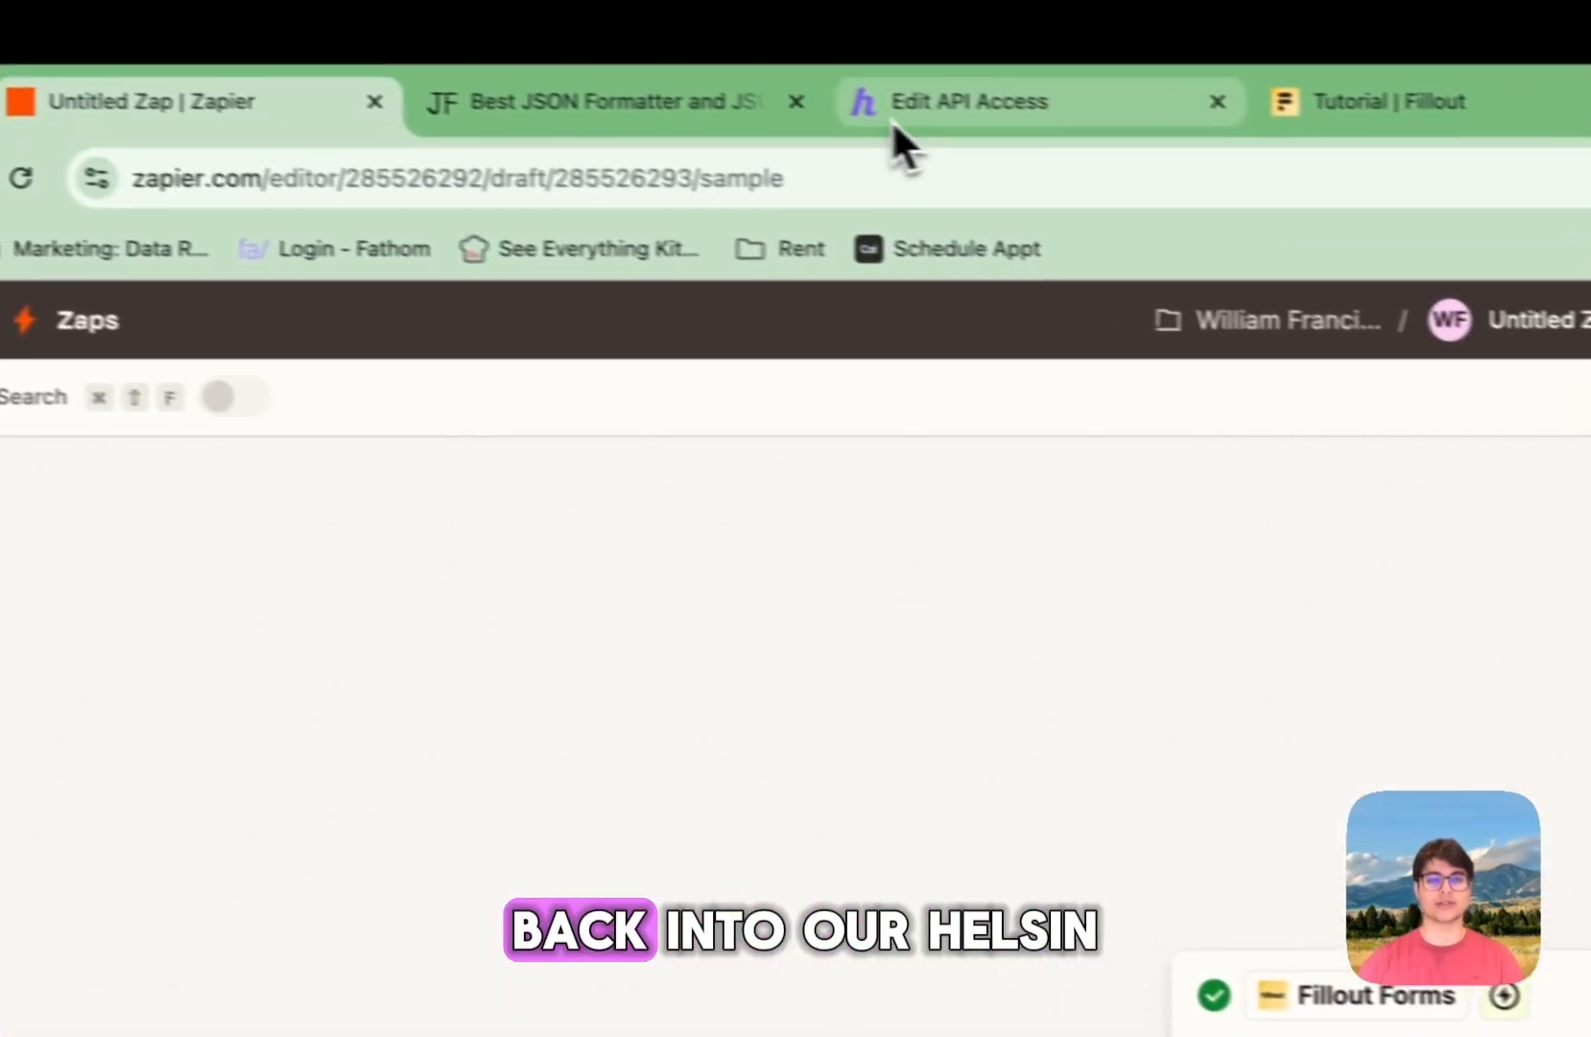
pyautogui.click(892, 119)
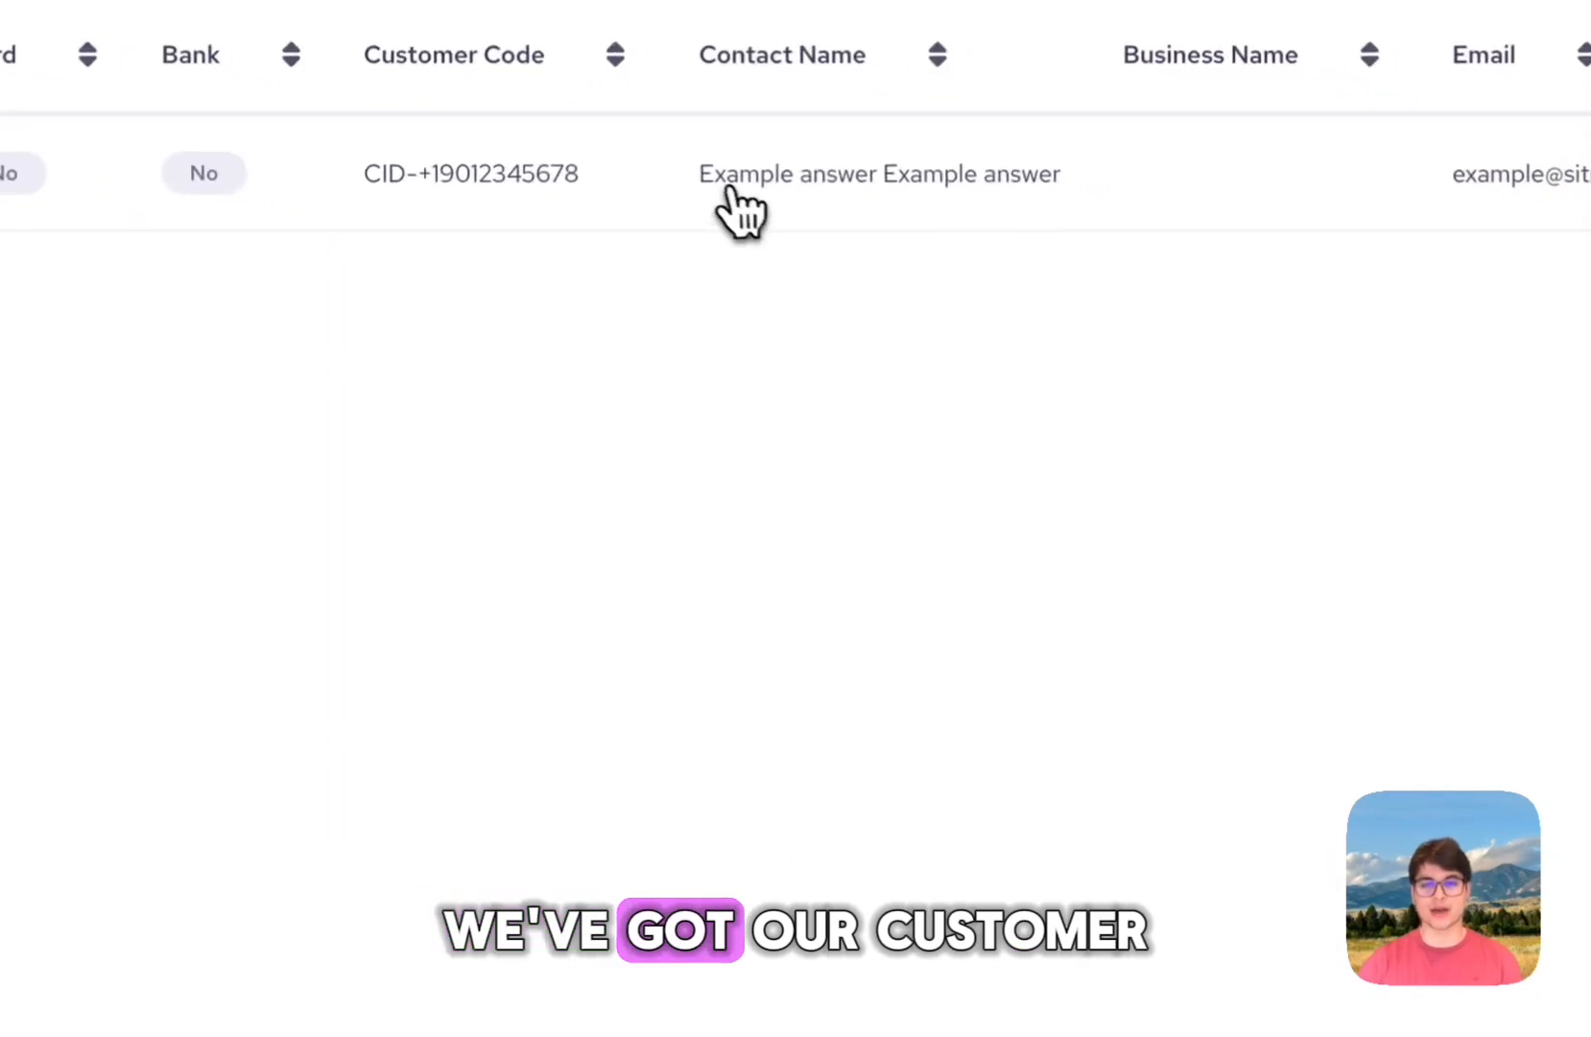
# Step: Open the Zapier-created customer's Edit Customer record in Helcim to confirm it exists
pyautogui.click(720, 192)
pyautogui.scroll(-10, 639, 284)
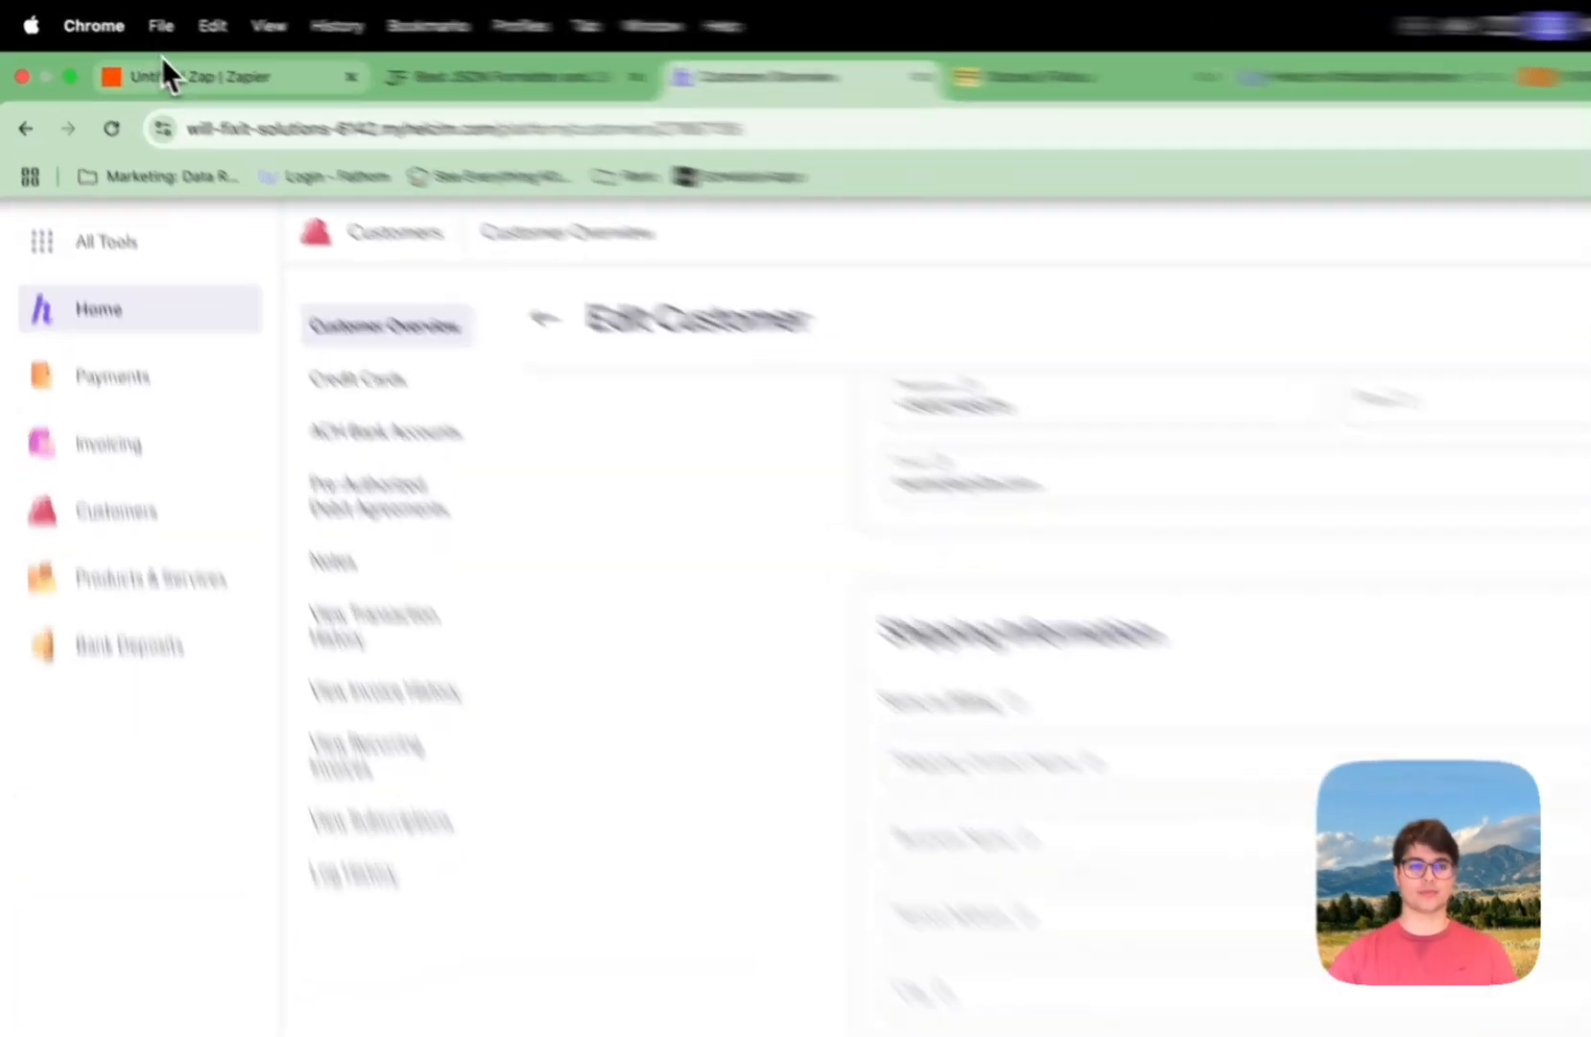
pyautogui.click(168, 77)
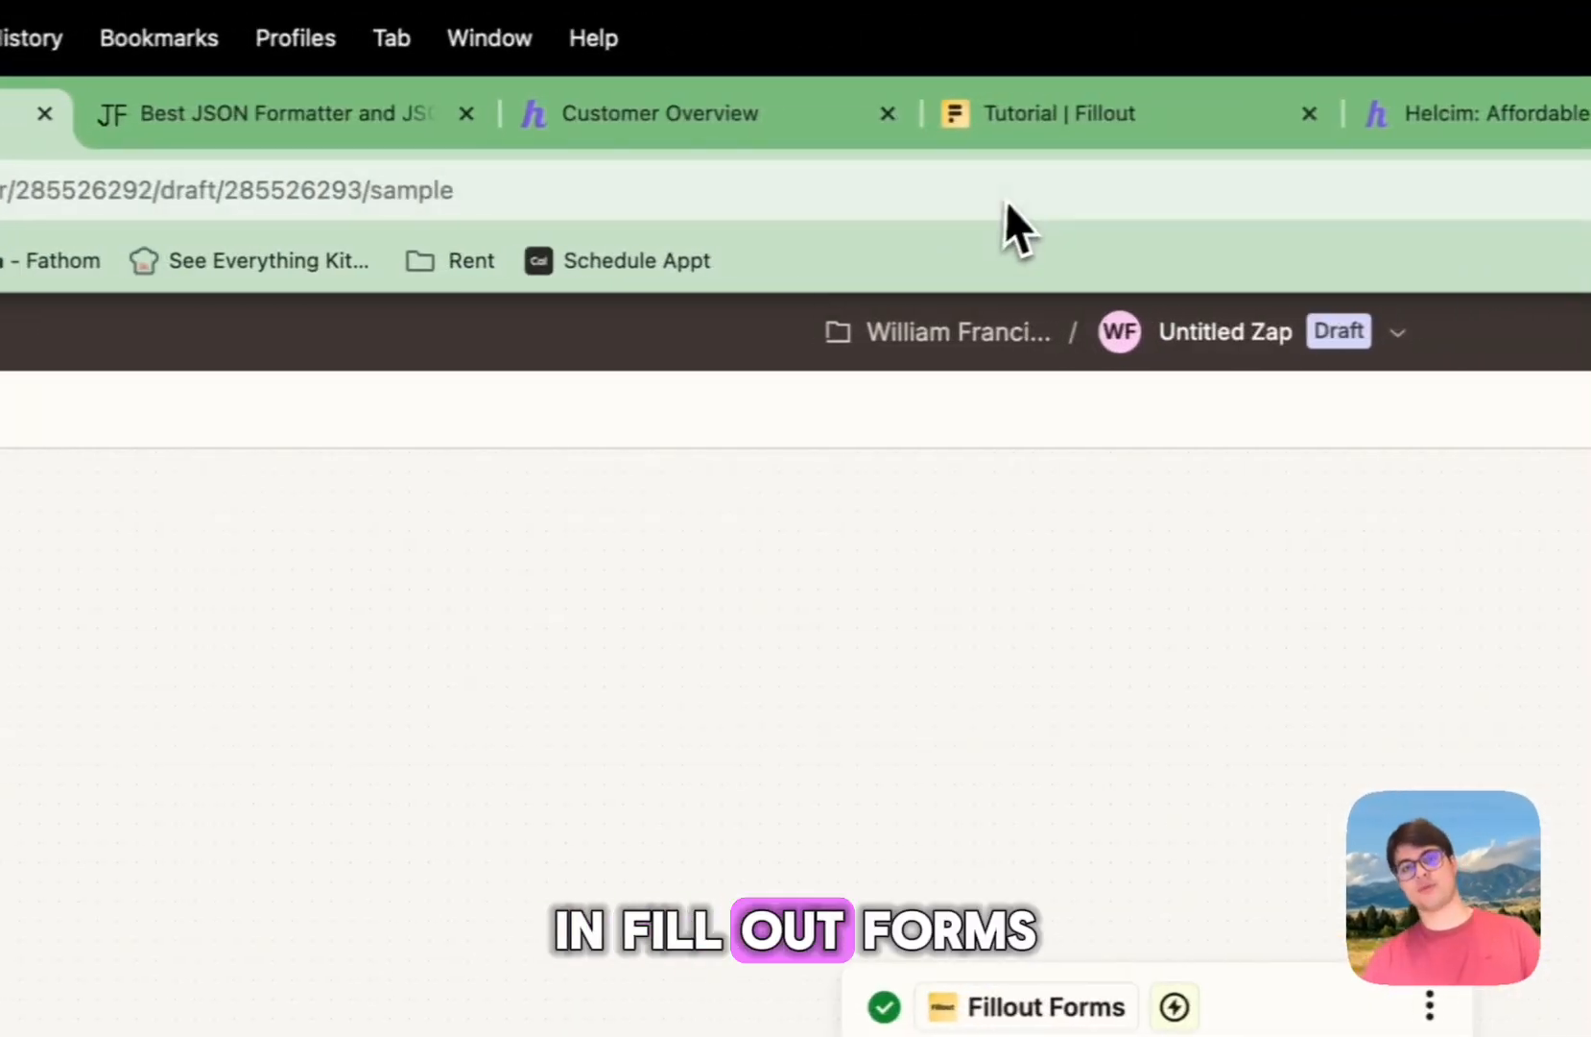
pyautogui.click(1305, 125)
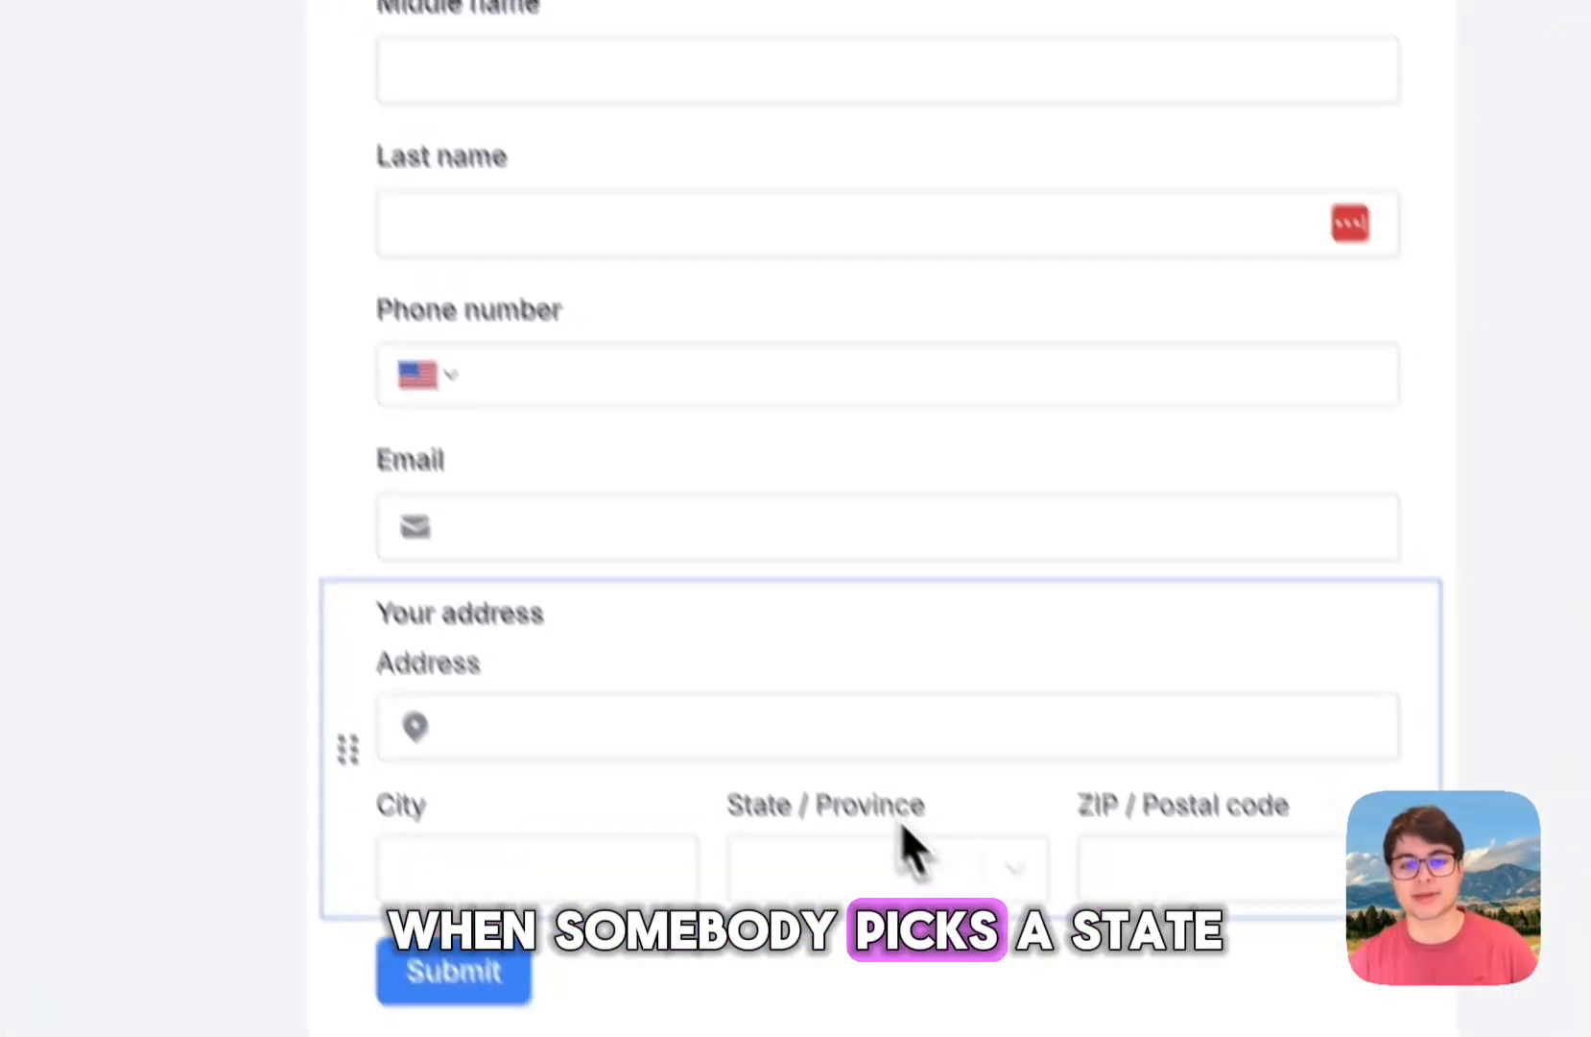
# Step: Open the form's State / Province dropdown, confirming full state names like Florida
pyautogui.click(969, 1025)
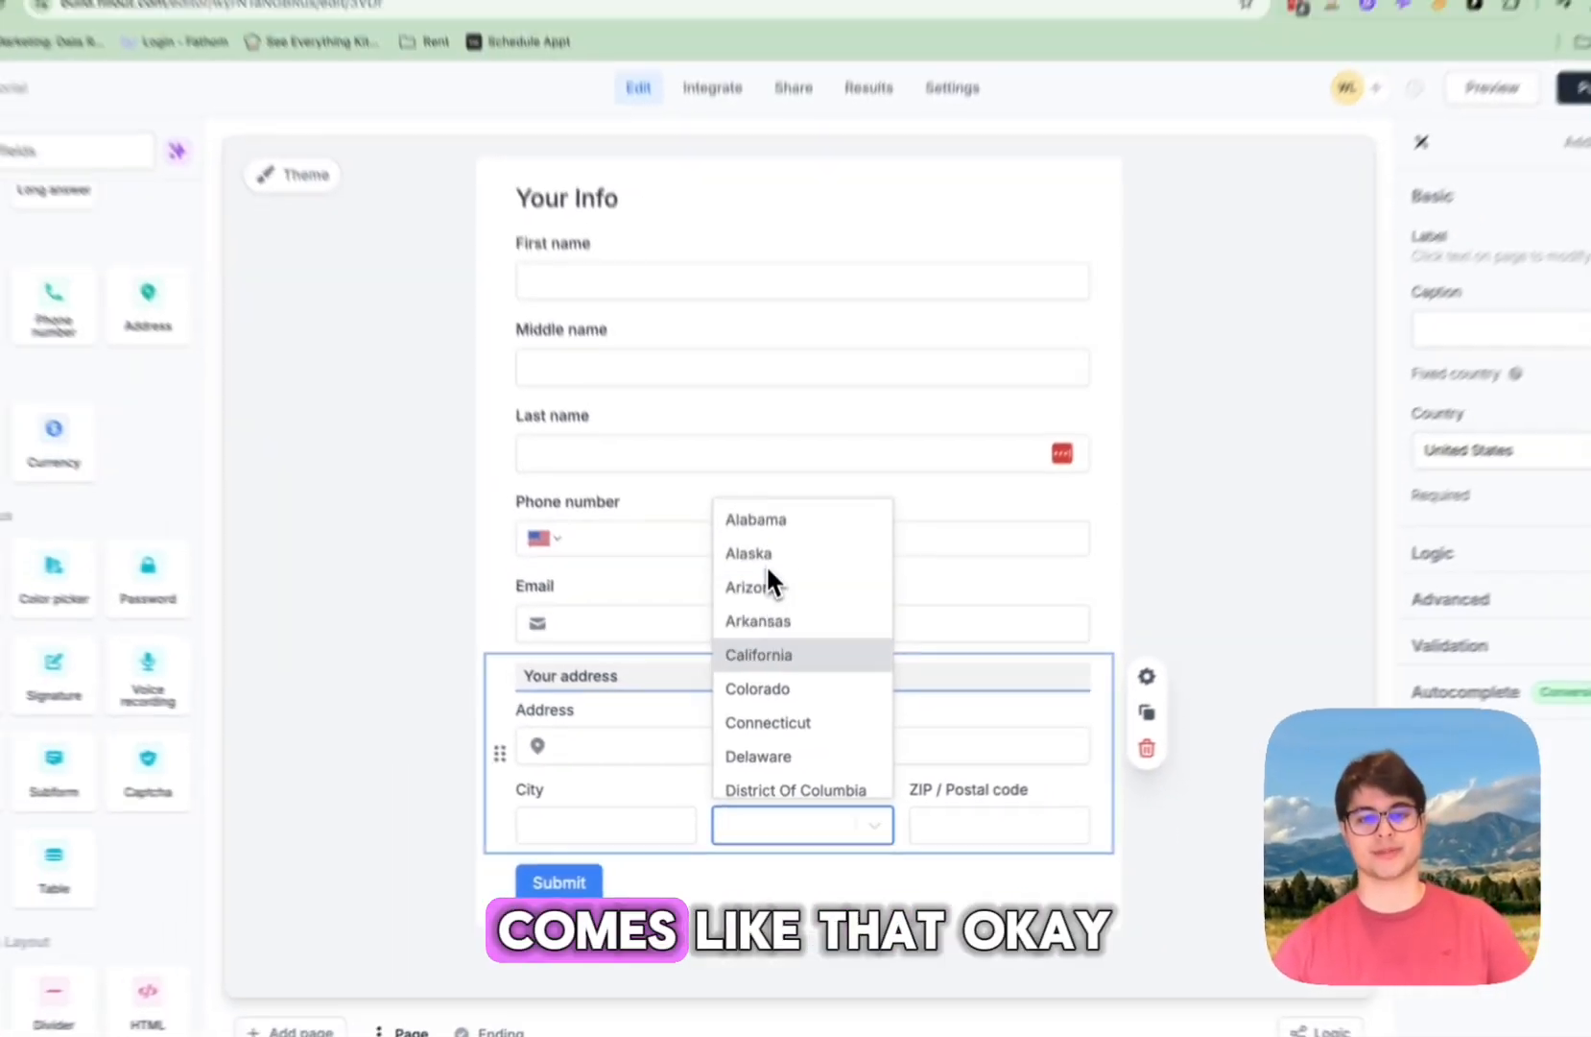
pyautogui.scroll(-3, 802, 519)
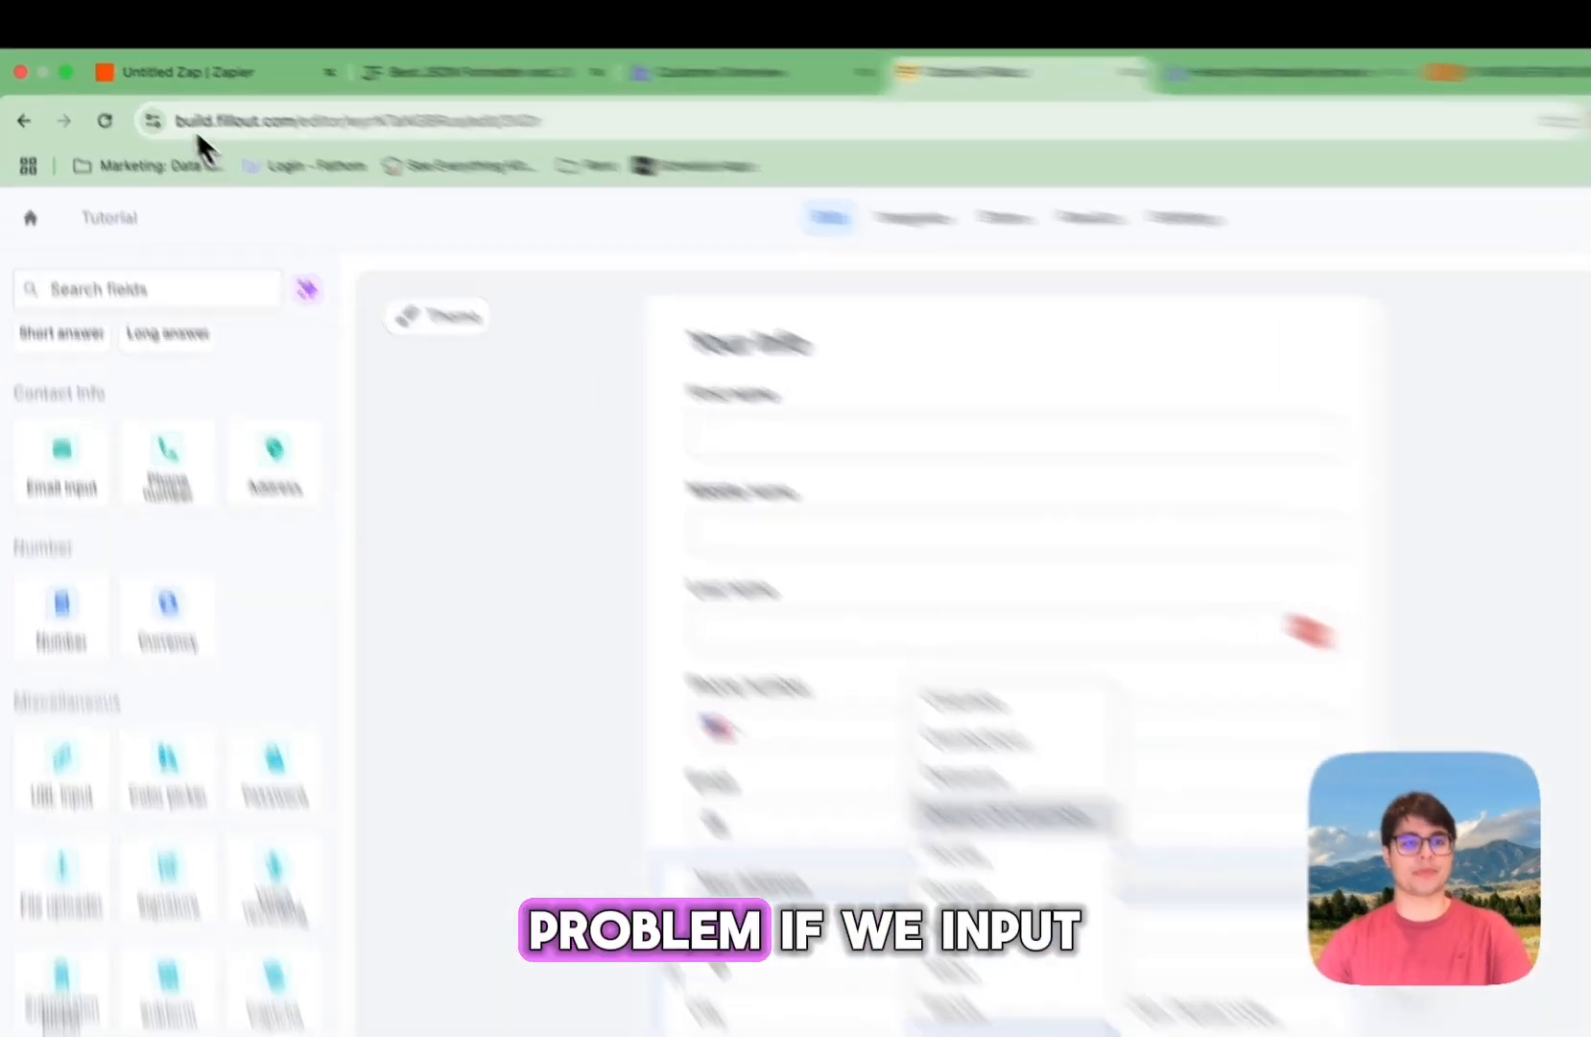
pyautogui.click(147, 56)
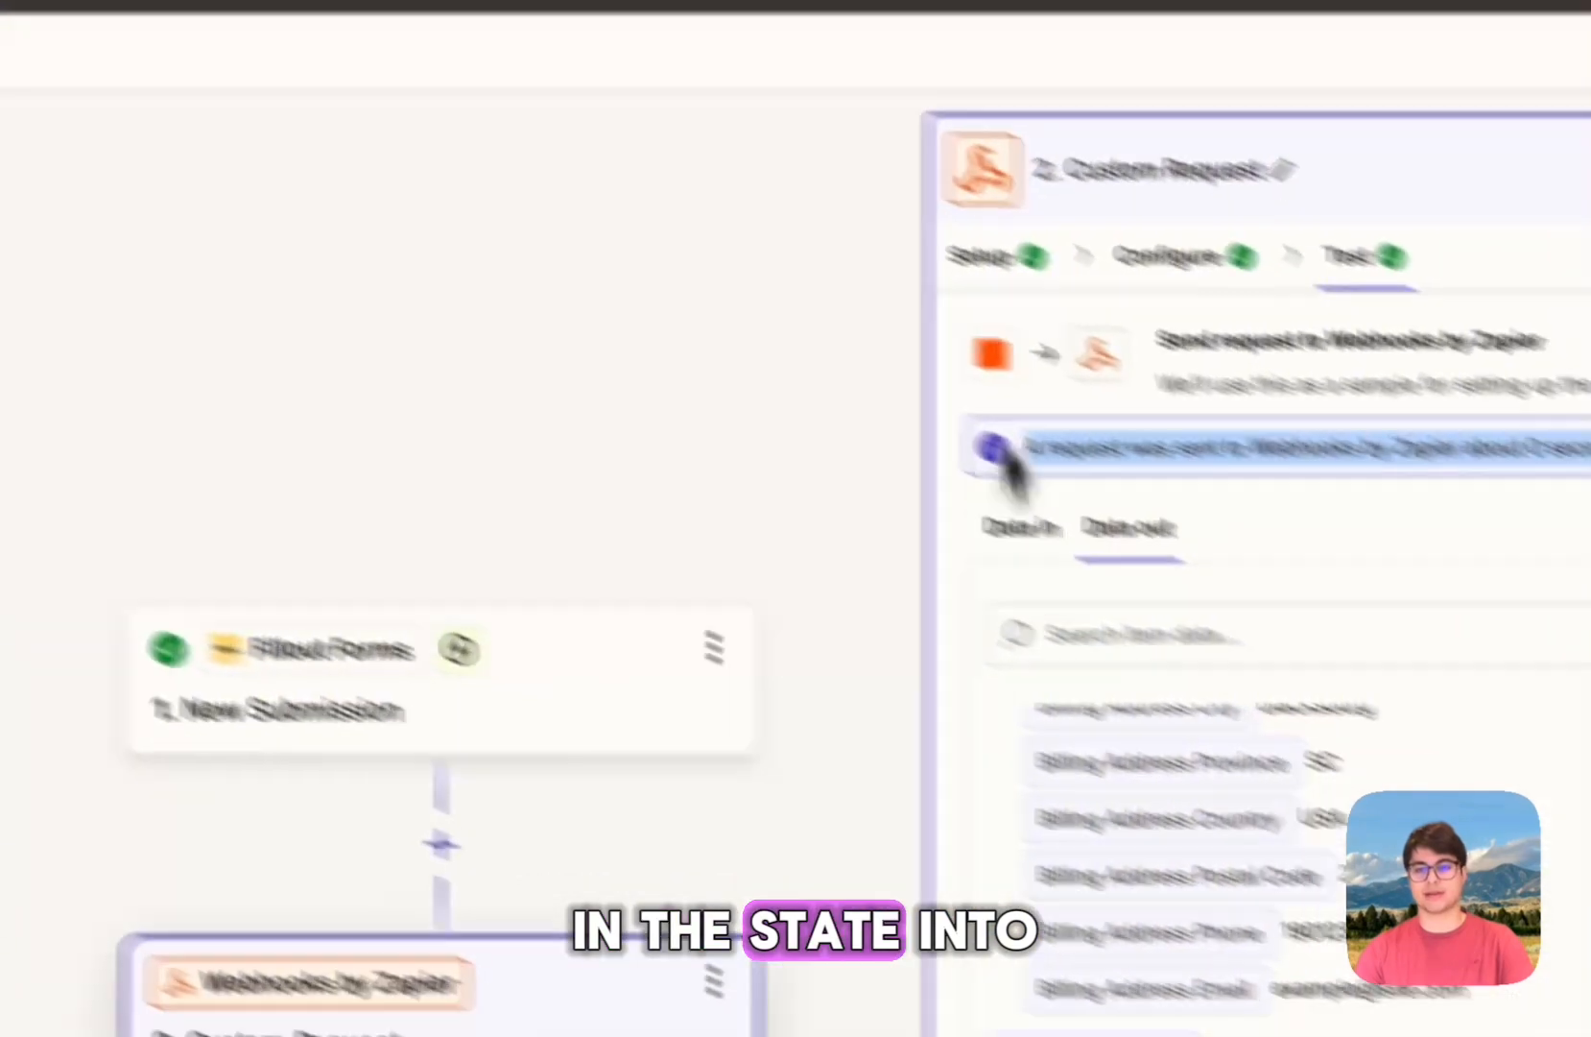
# Step: Reopen Configure and inspect the hard-coded province "SC" and country "USA" in the Data
pyautogui.click(1167, 255)
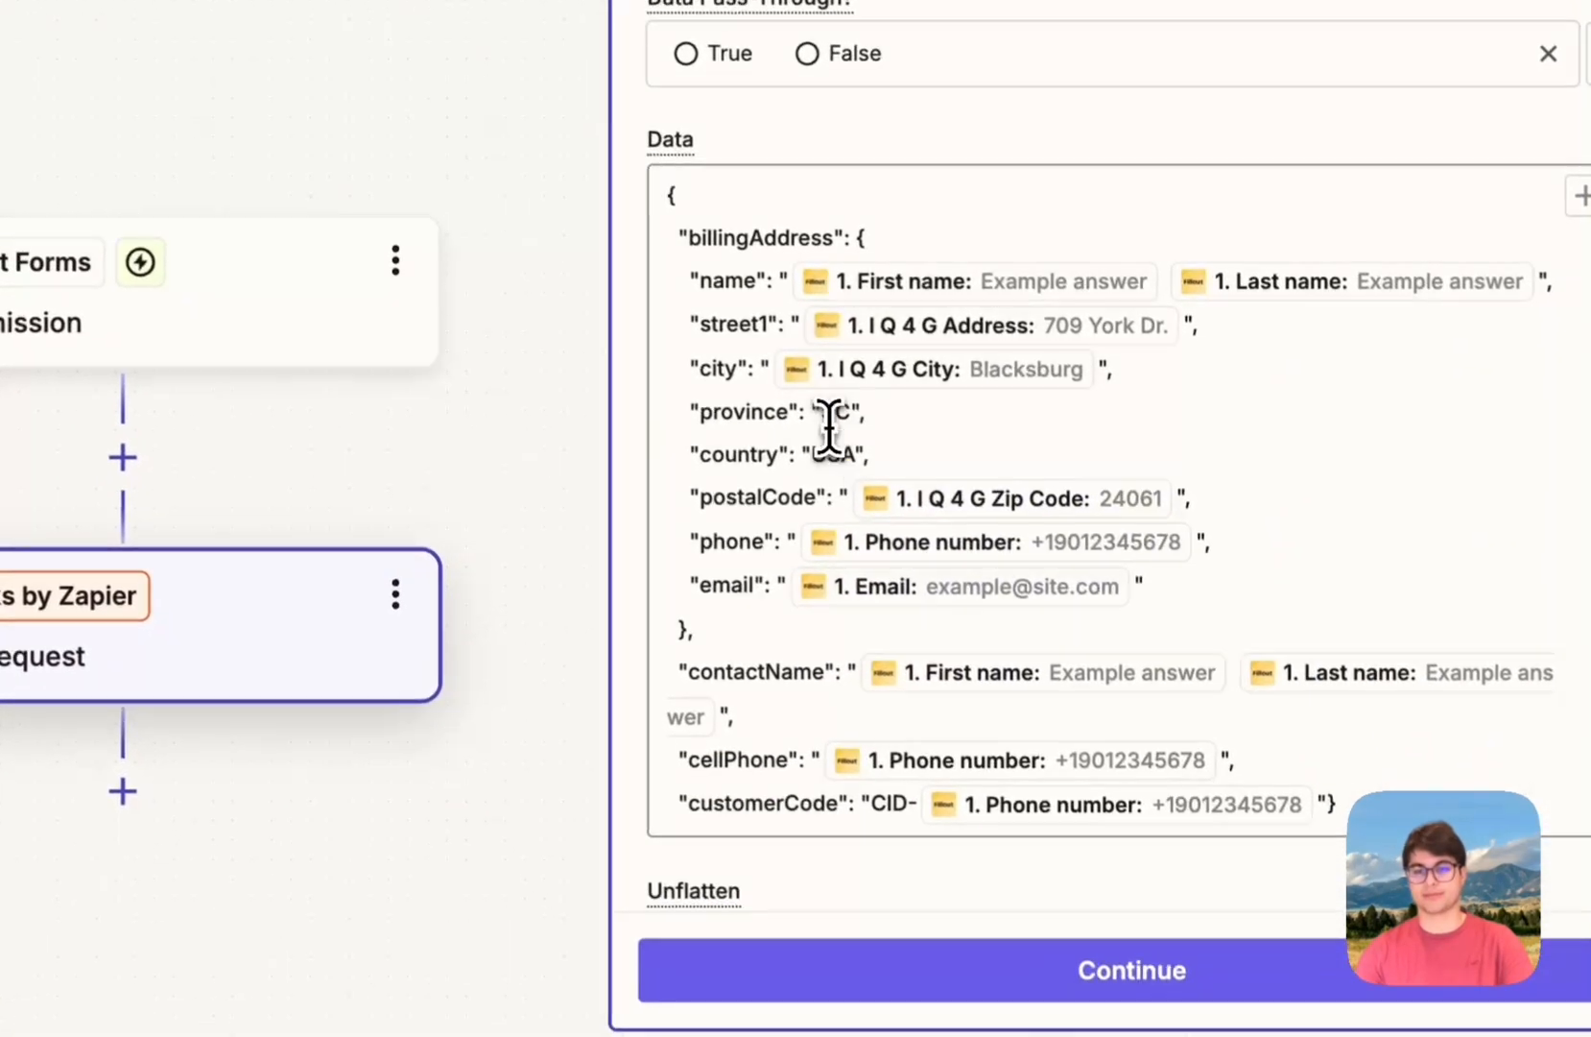
pyautogui.doubleClick(827, 412)
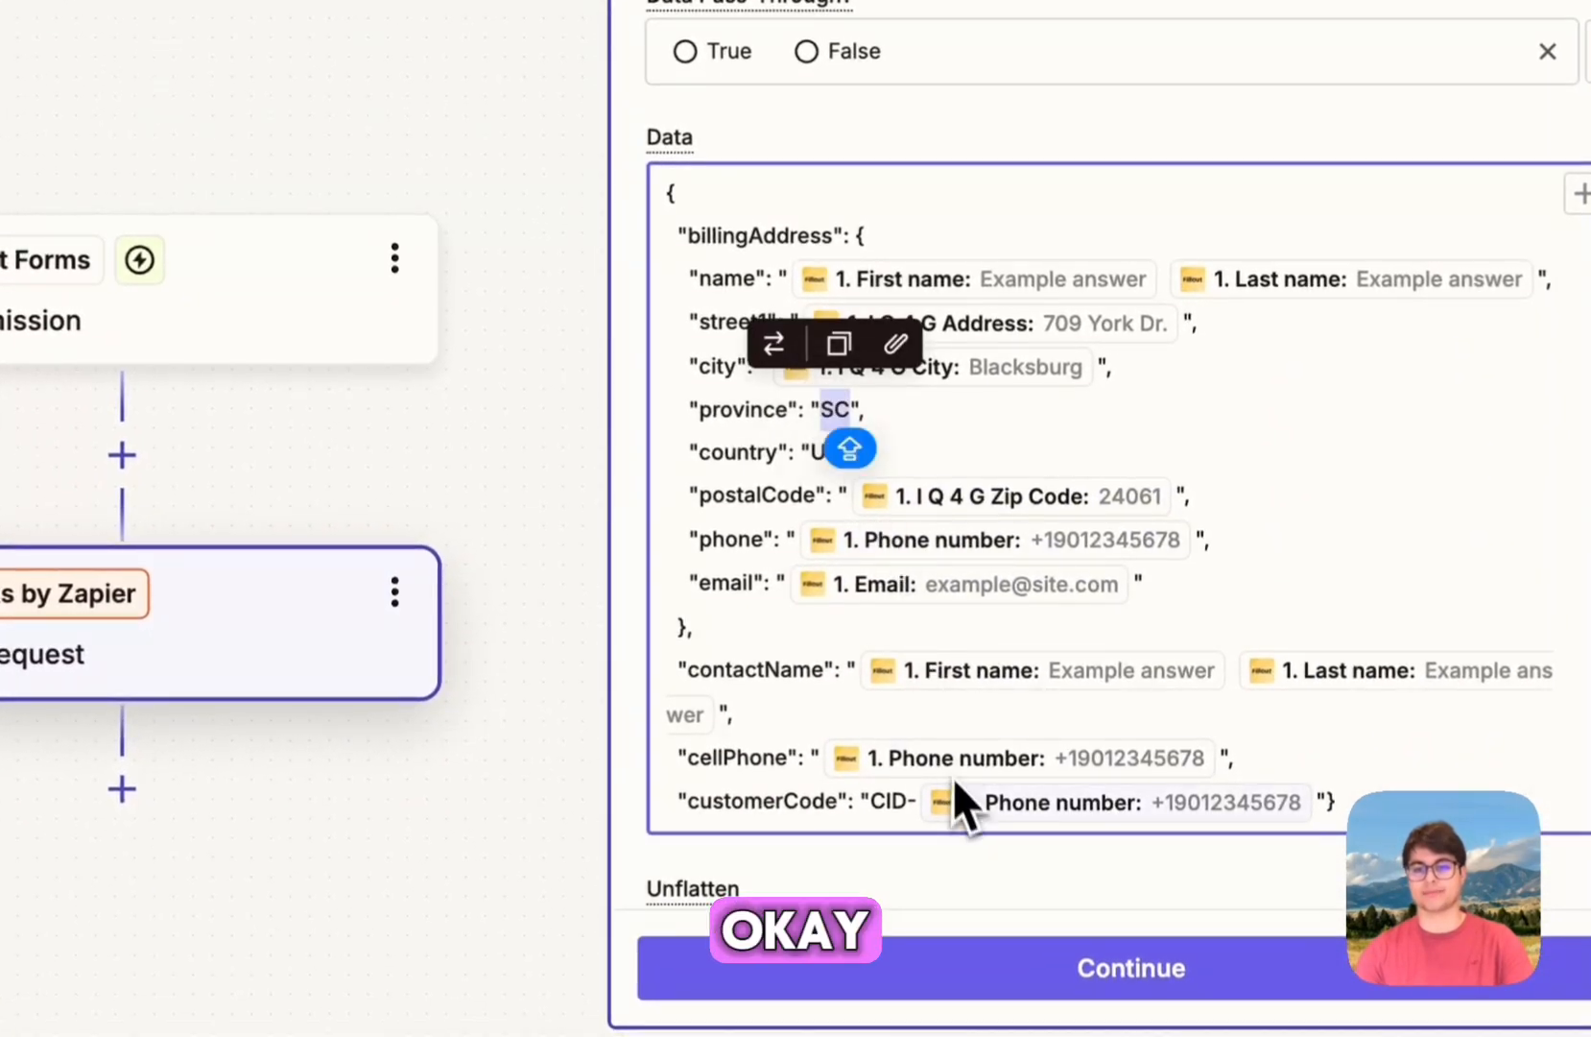
pyautogui.click(953, 414)
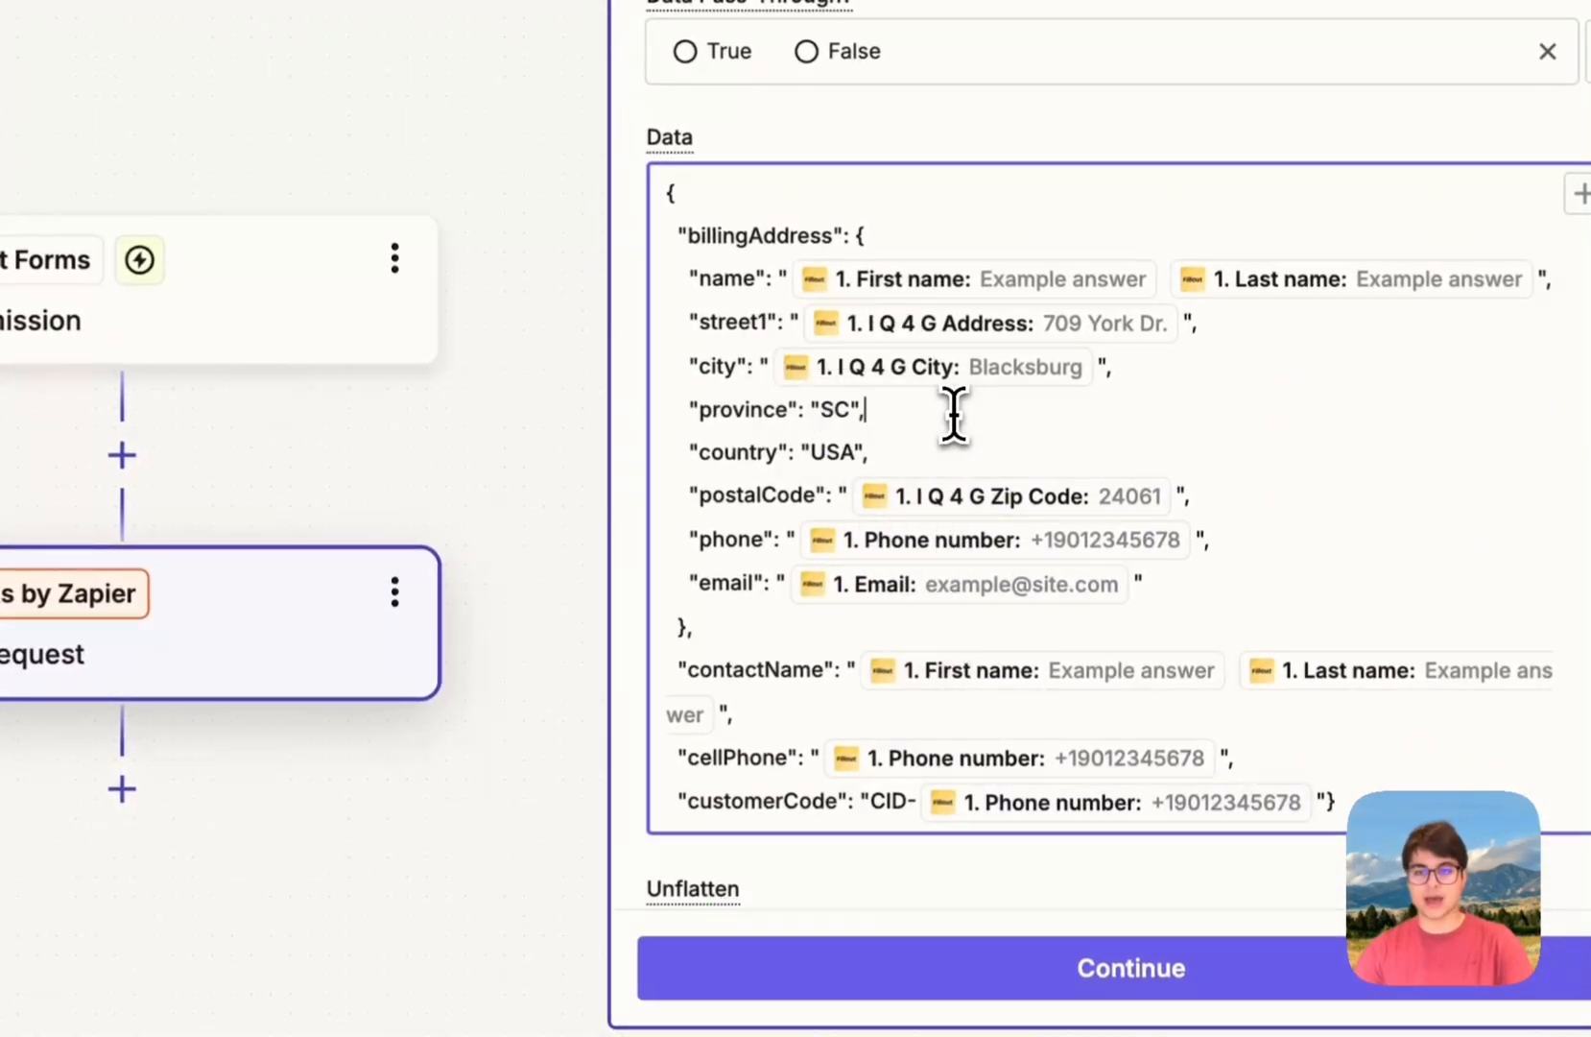
pyautogui.doubleClick(816, 452)
pyautogui.scroll(-4, 926, 586)
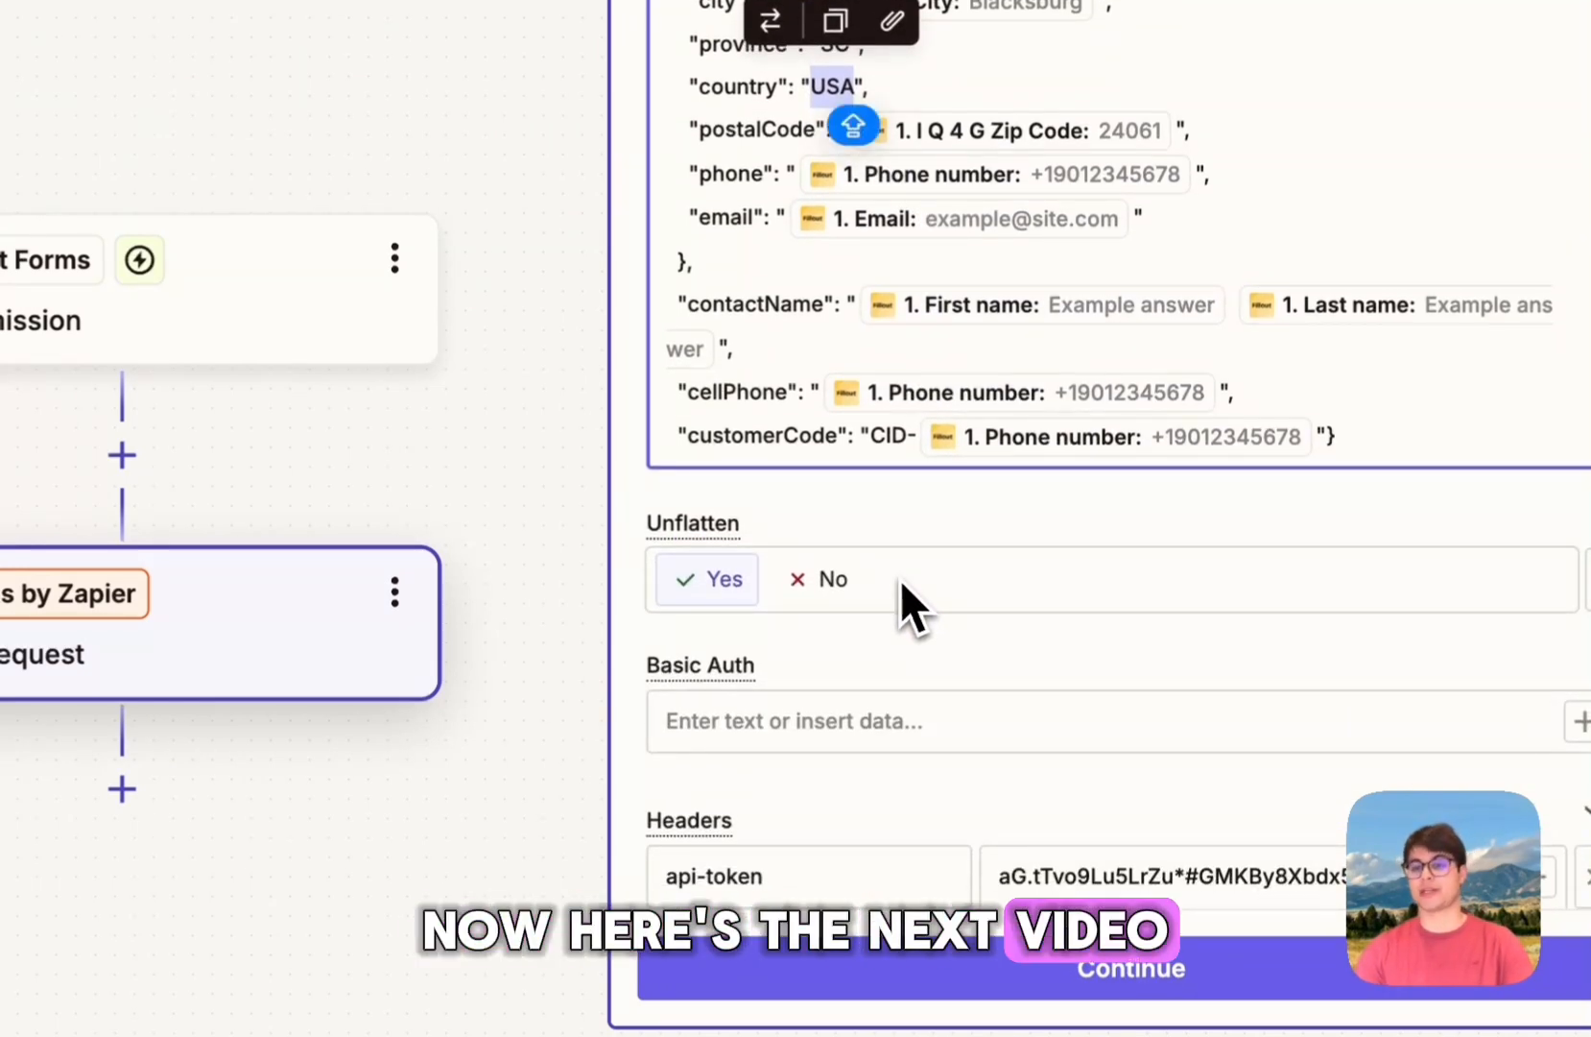
pyautogui.scroll(3, 902, 585)
pyautogui.scroll(1, 969, 633)
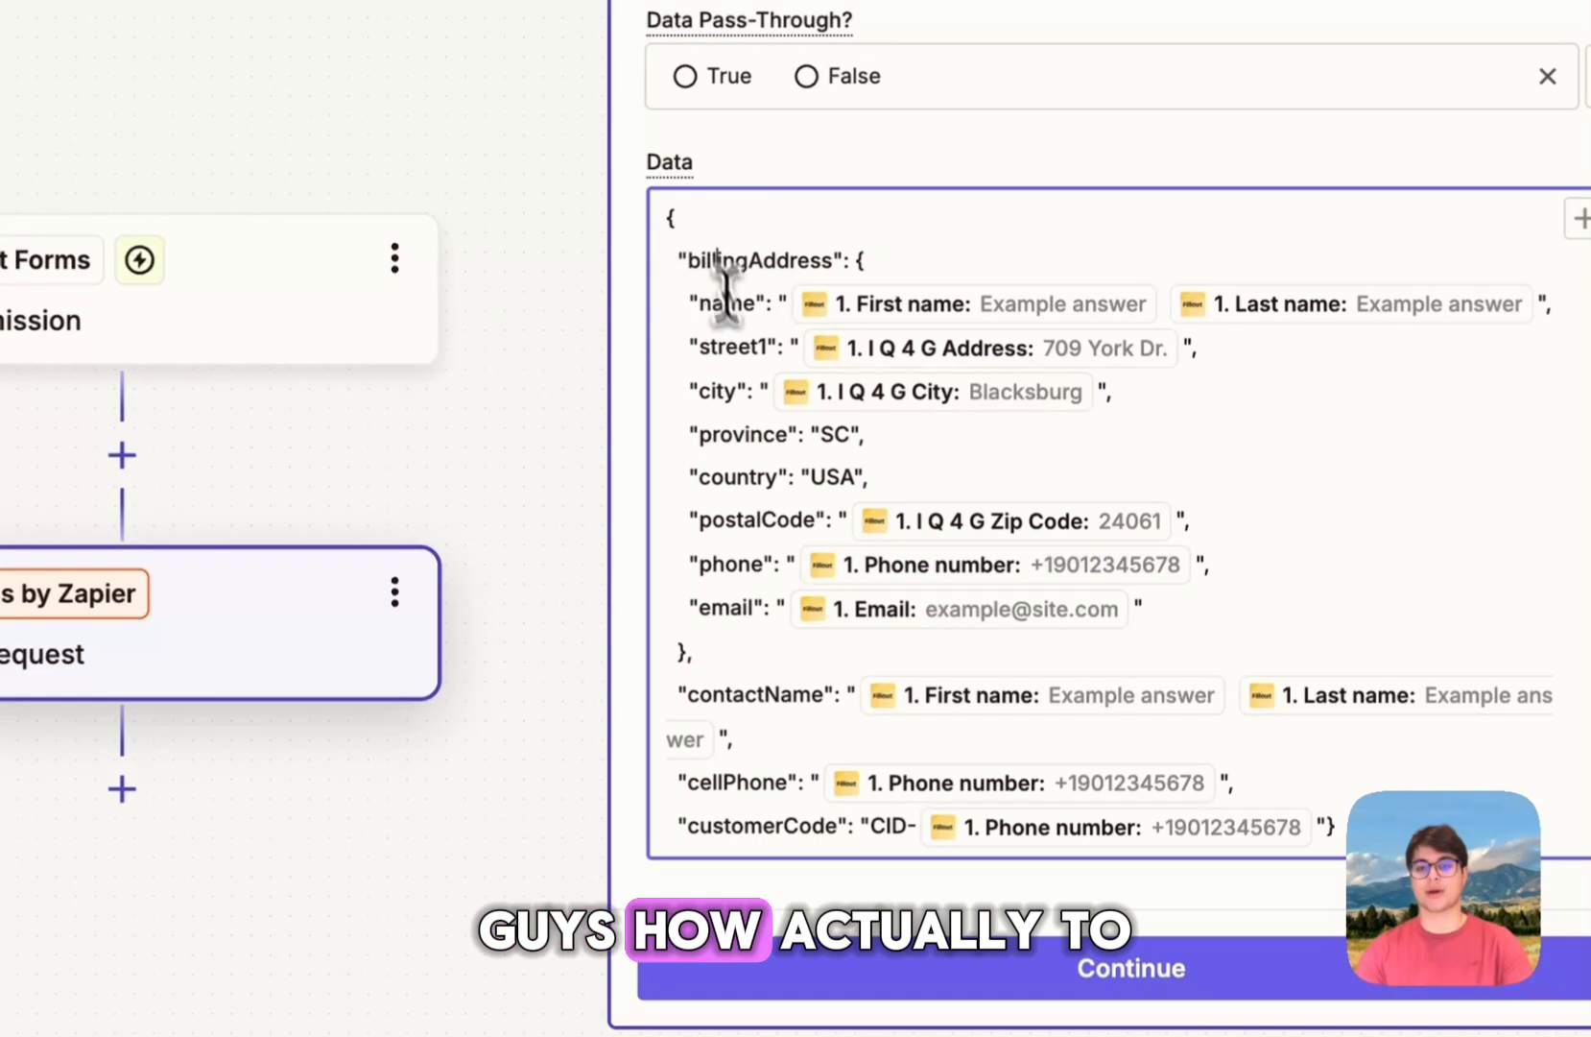
pyautogui.doubleClick(825, 437)
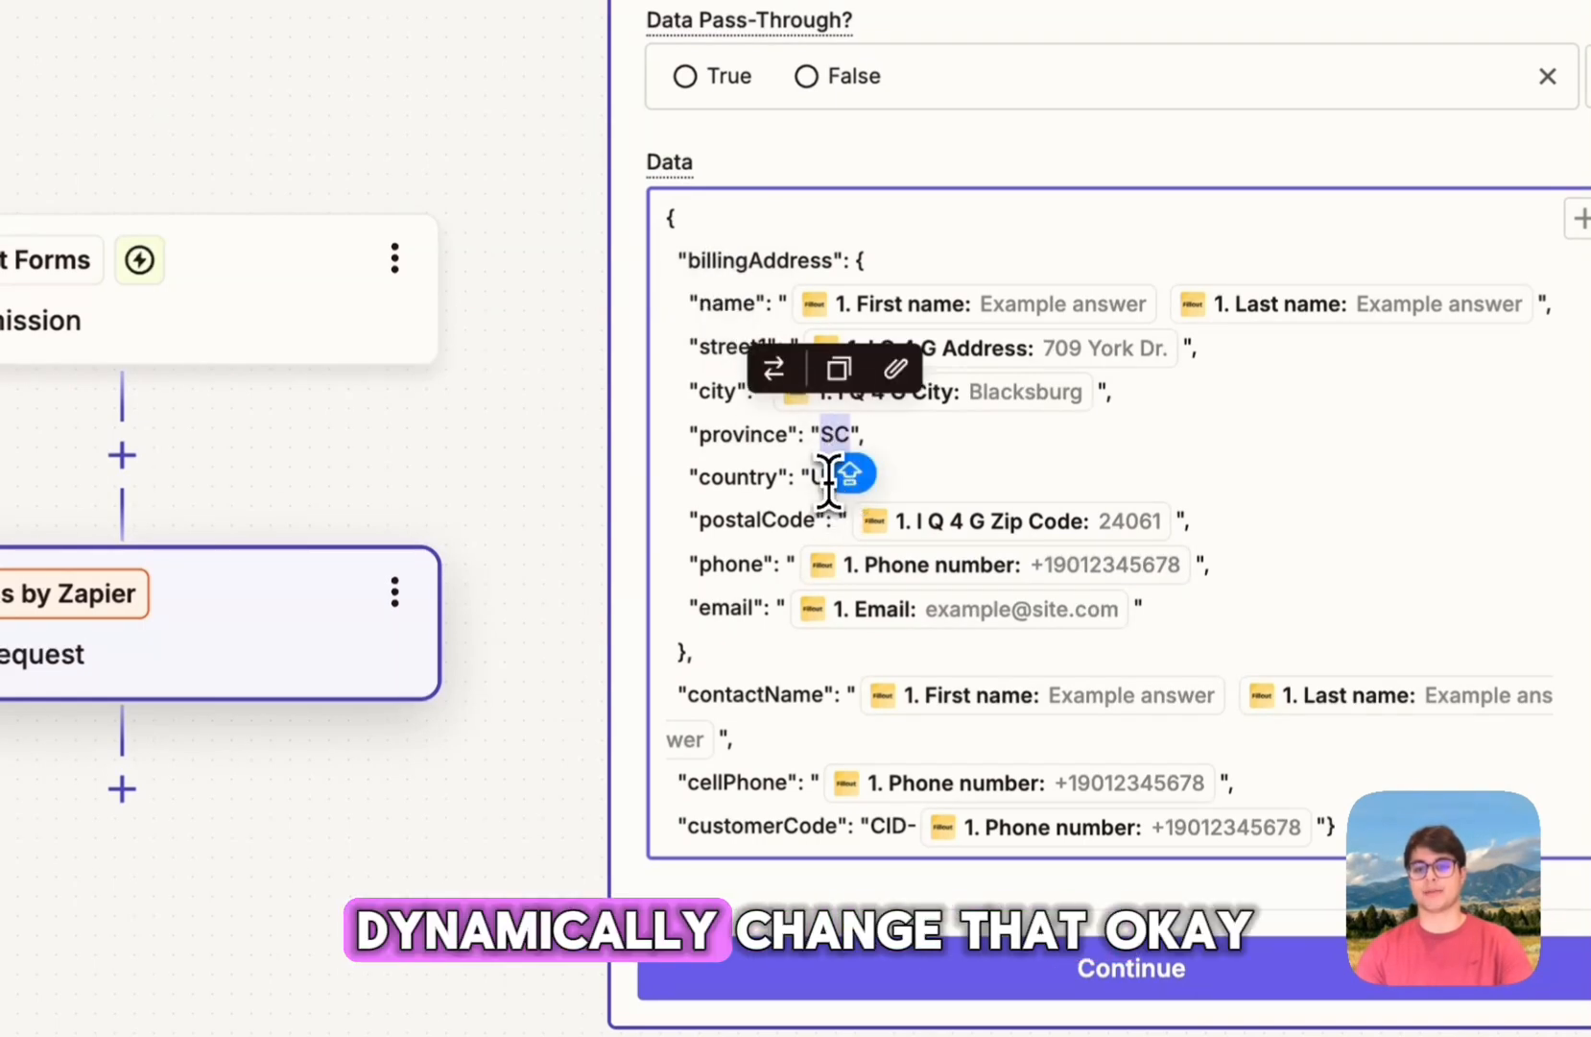
pyautogui.doubleClick(785, 483)
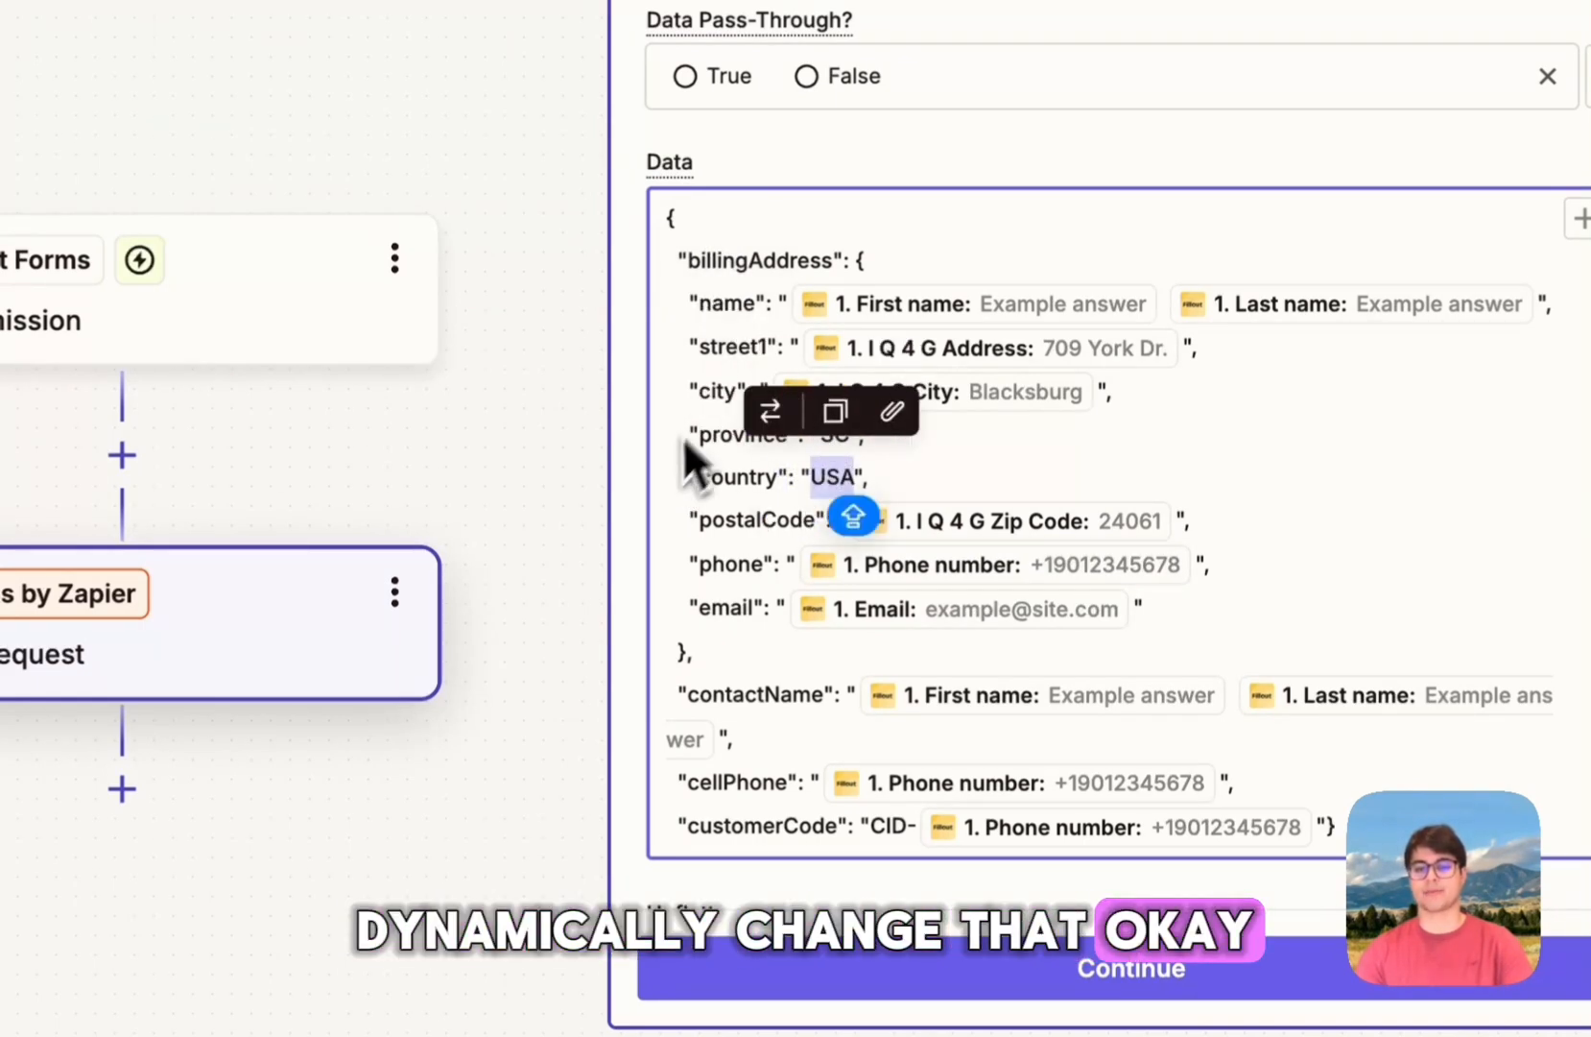
pyautogui.click(702, 305)
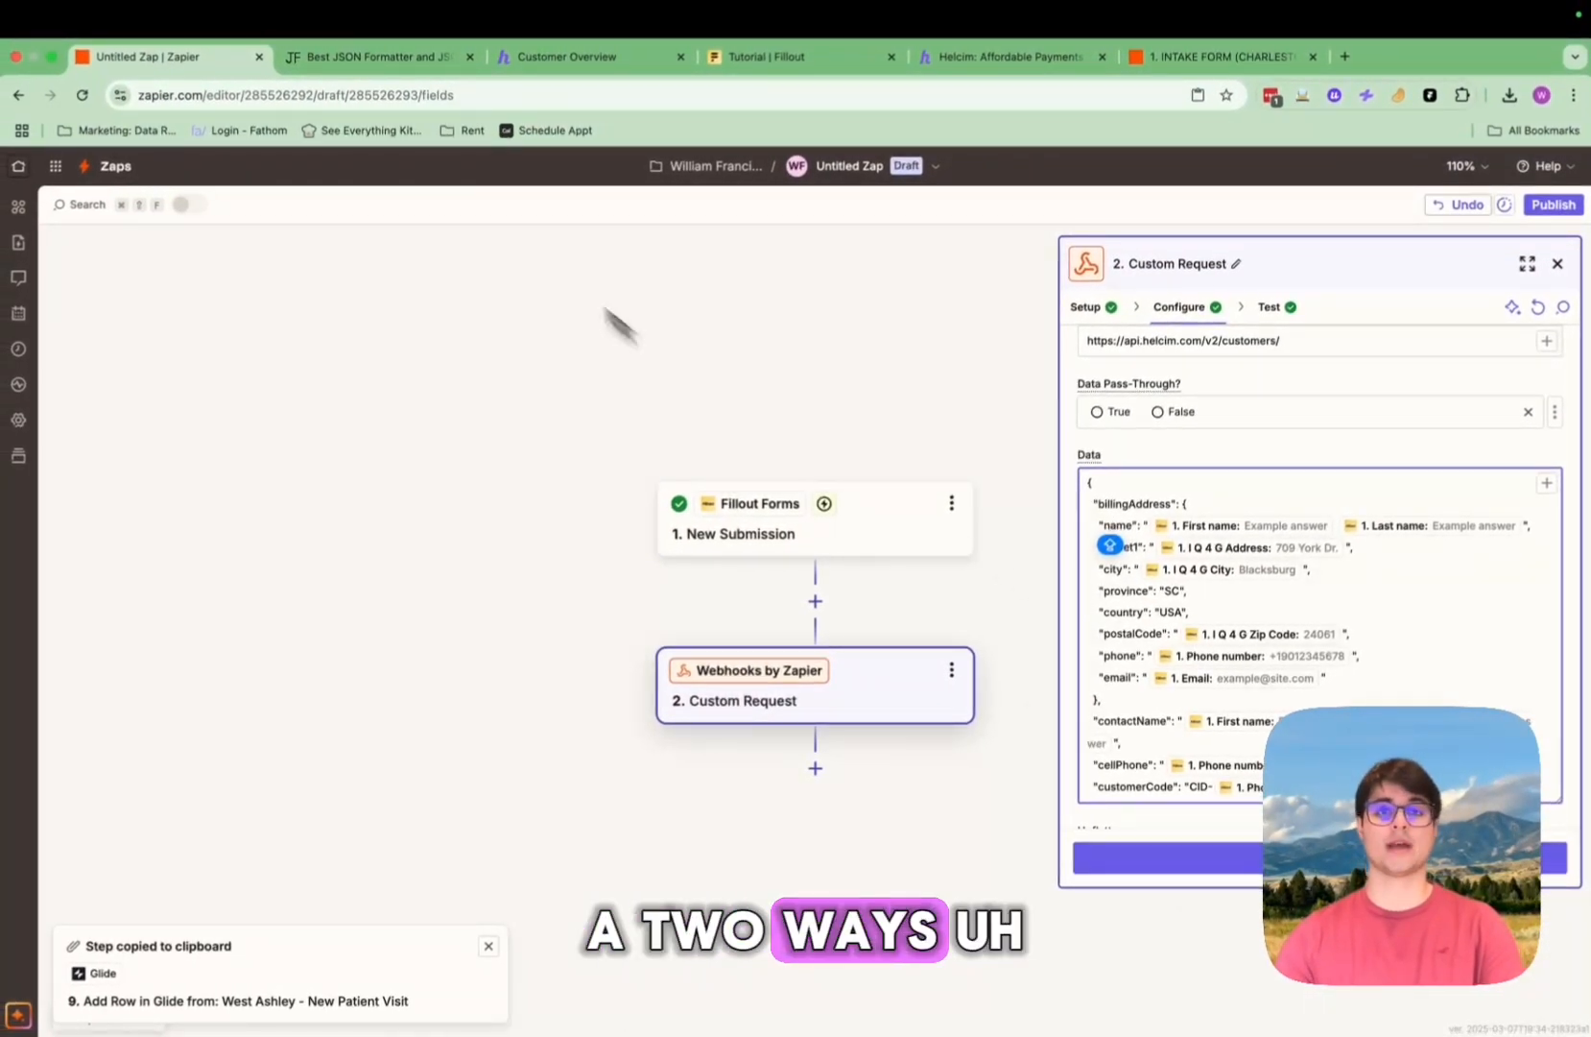
pyautogui.click(566, 57)
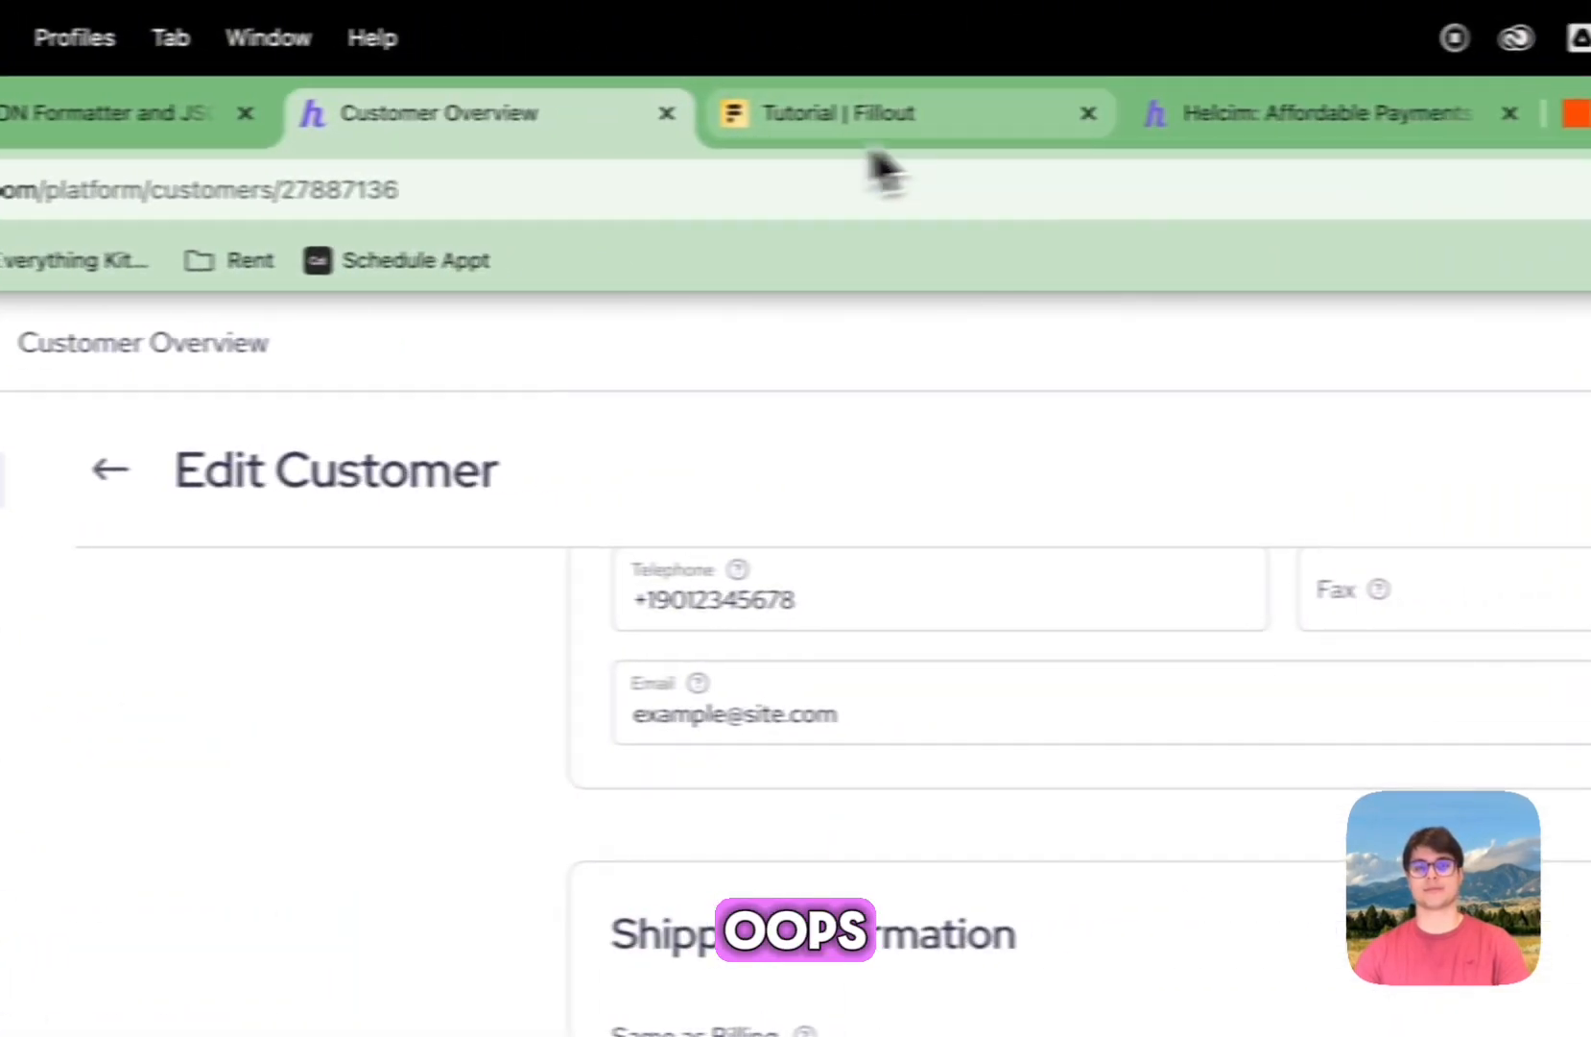
pyautogui.click(1478, 87)
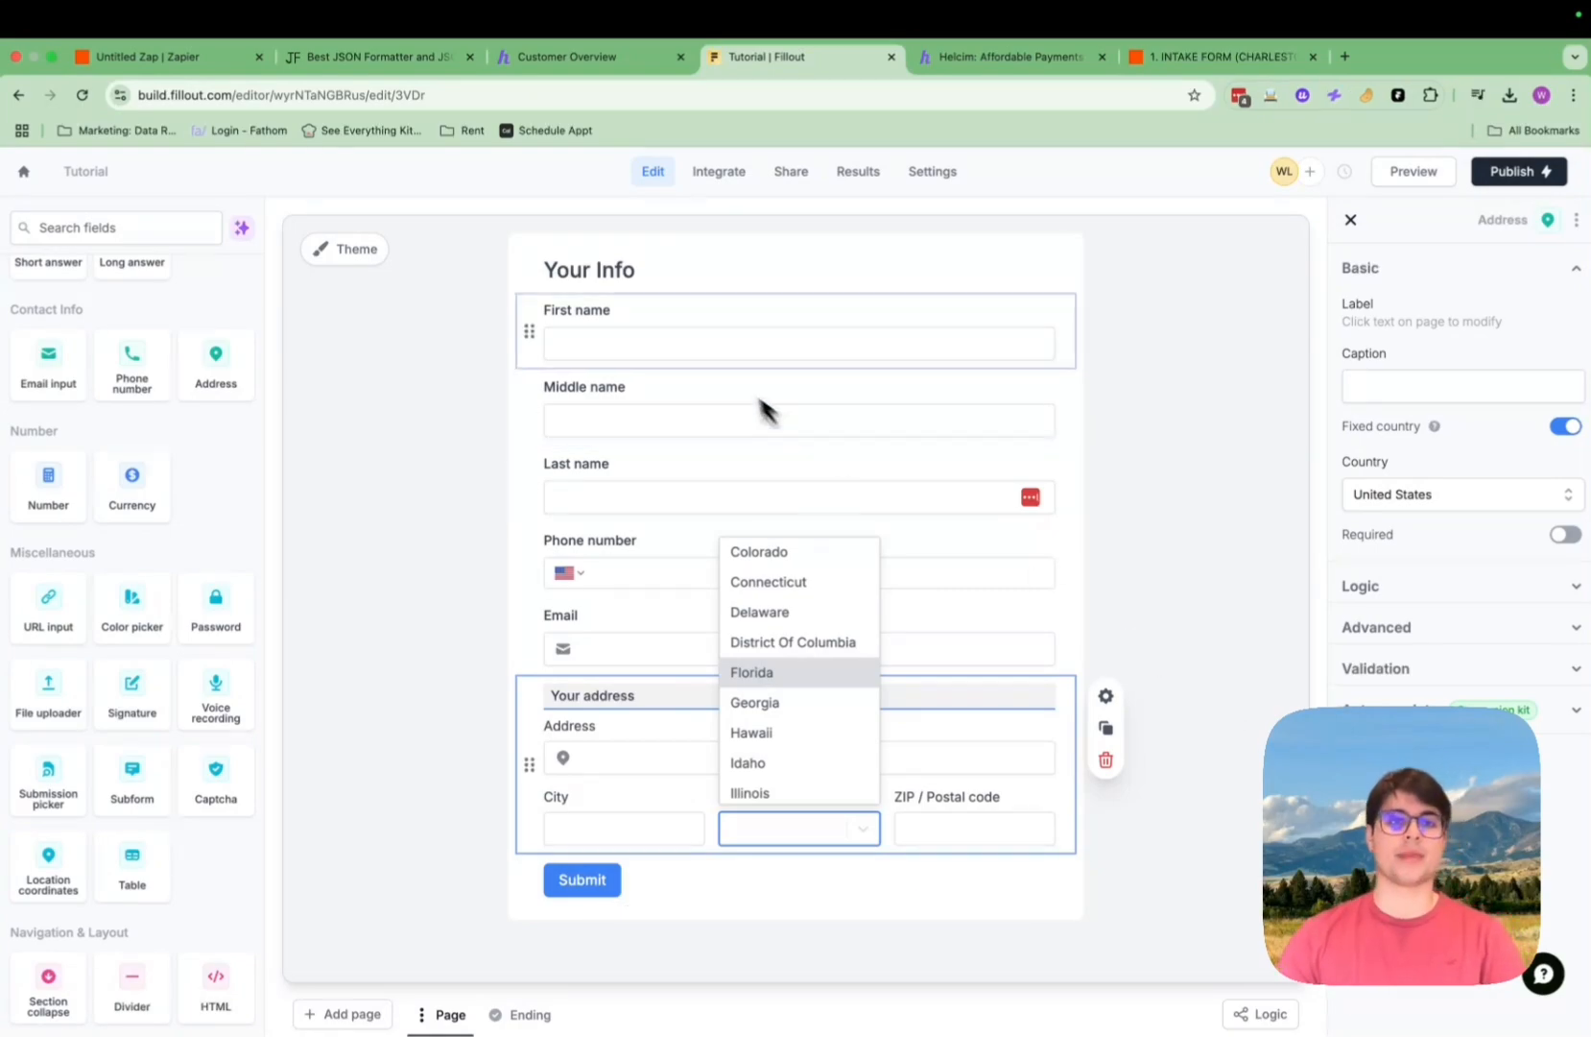
pyautogui.click(153, 57)
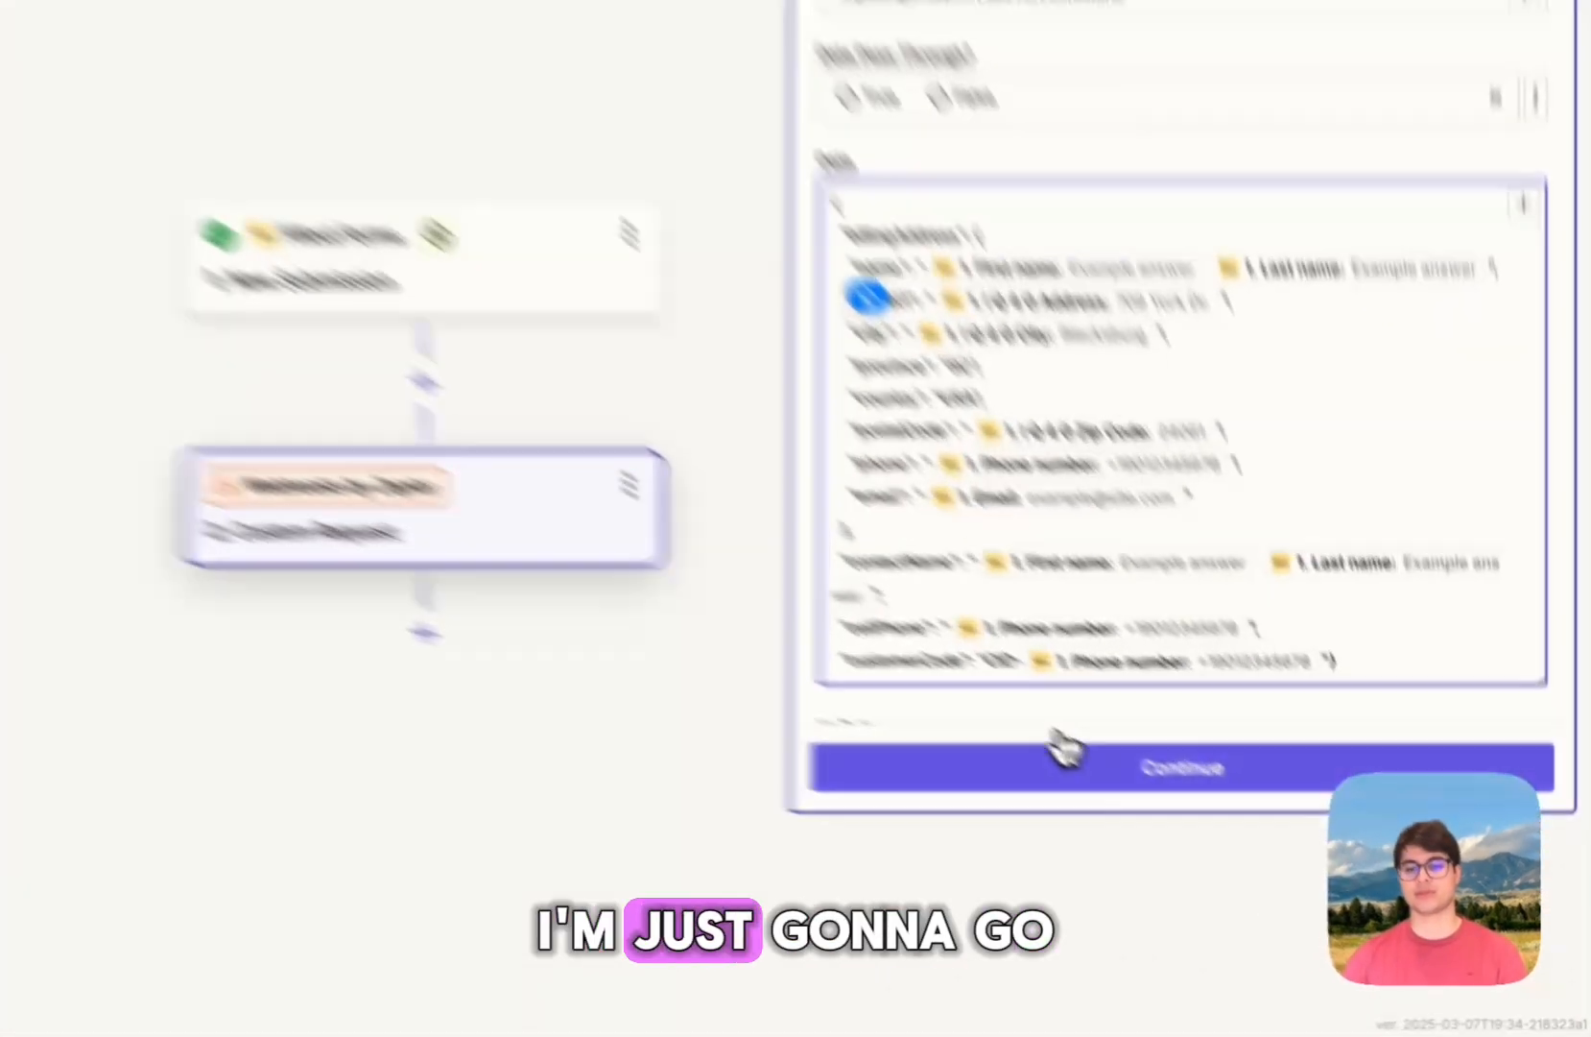
# Step: Confirm the test results, publish the Fillout-to-Helcim zap, and return to the Zaps list
pyautogui.click(1239, 852)
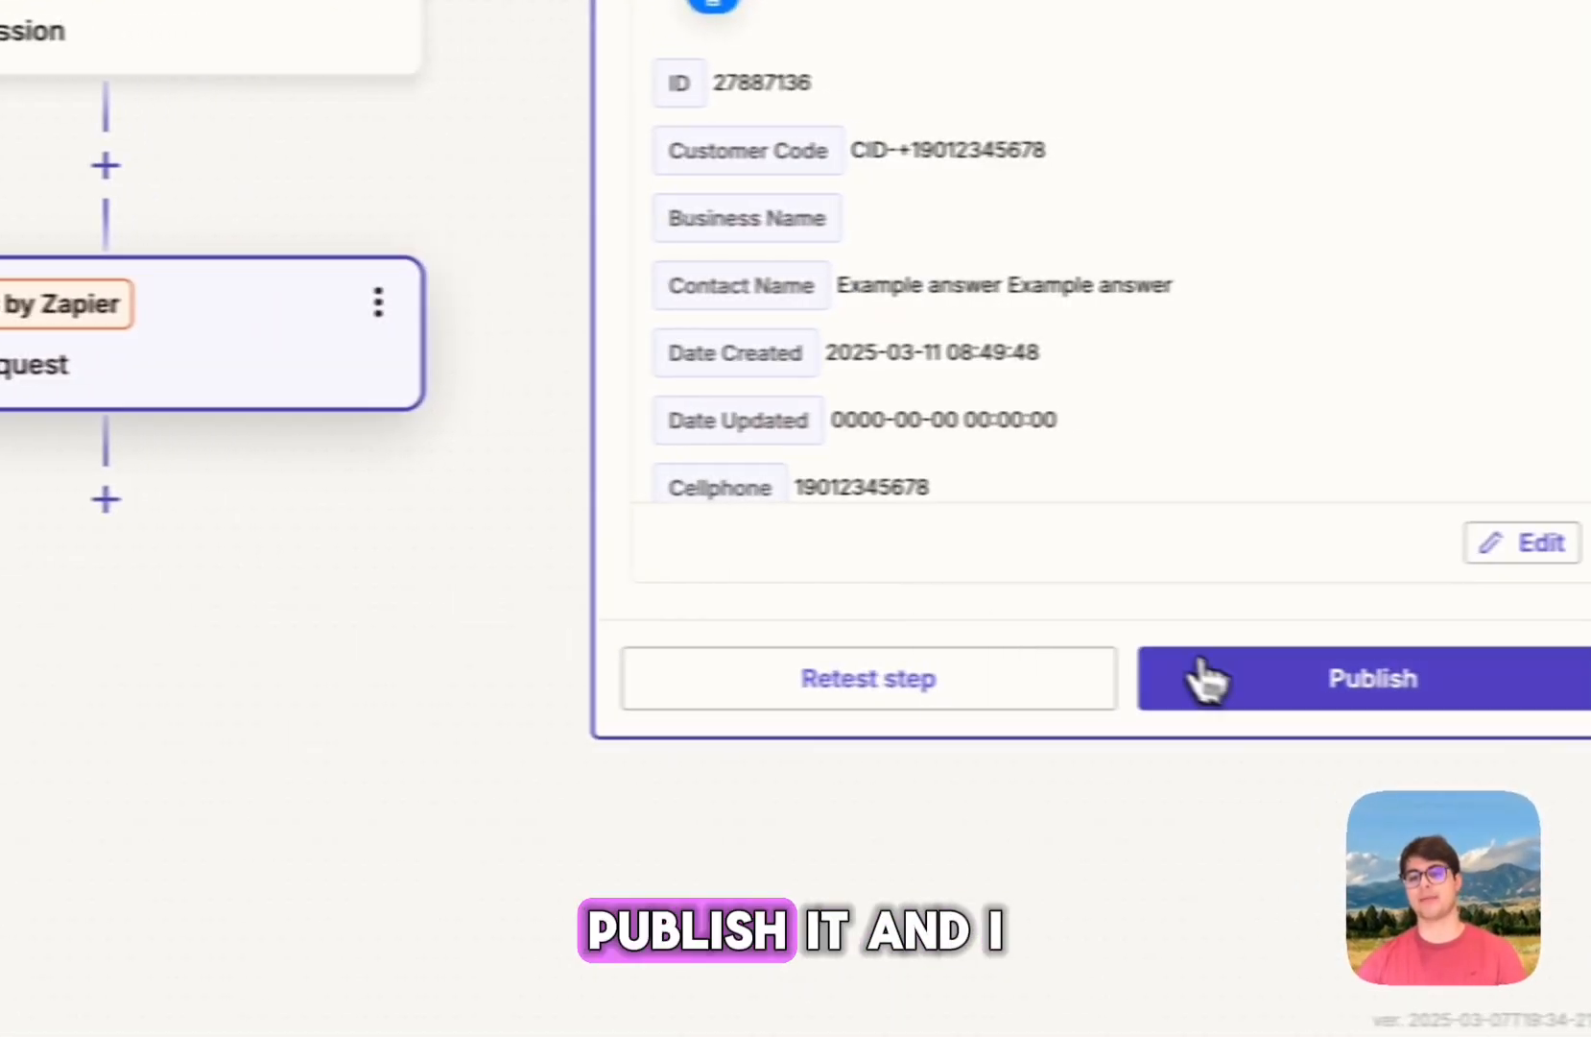
pyautogui.click(1177, 676)
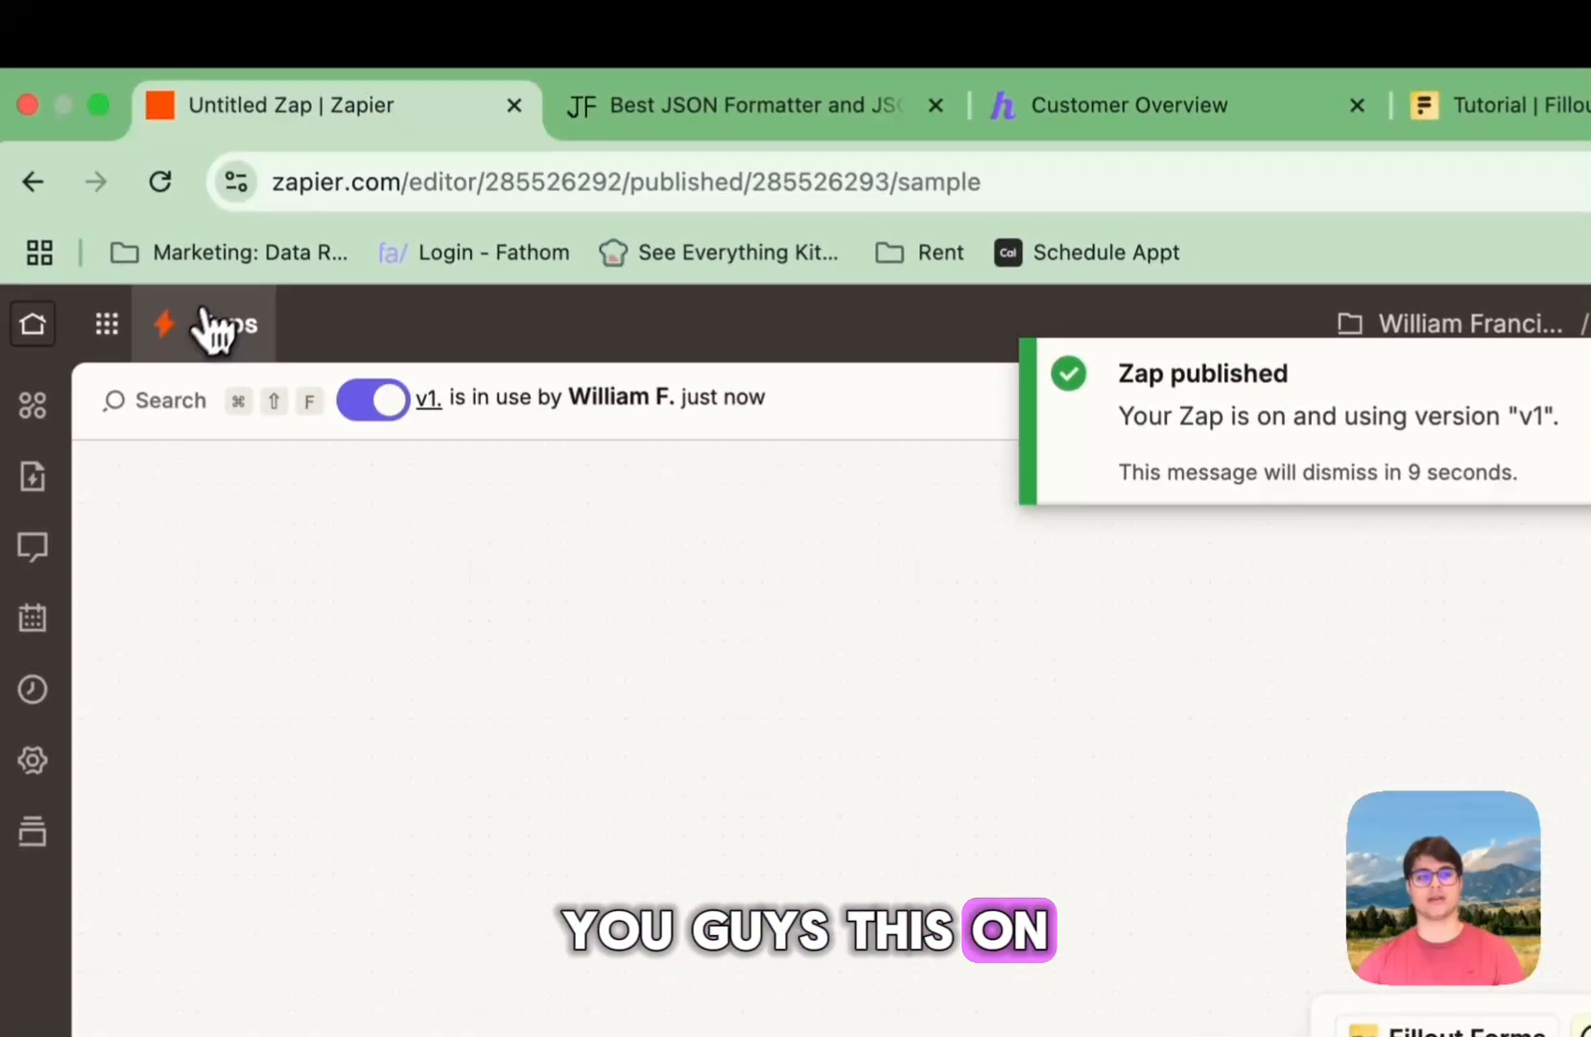
pyautogui.click(159, 250)
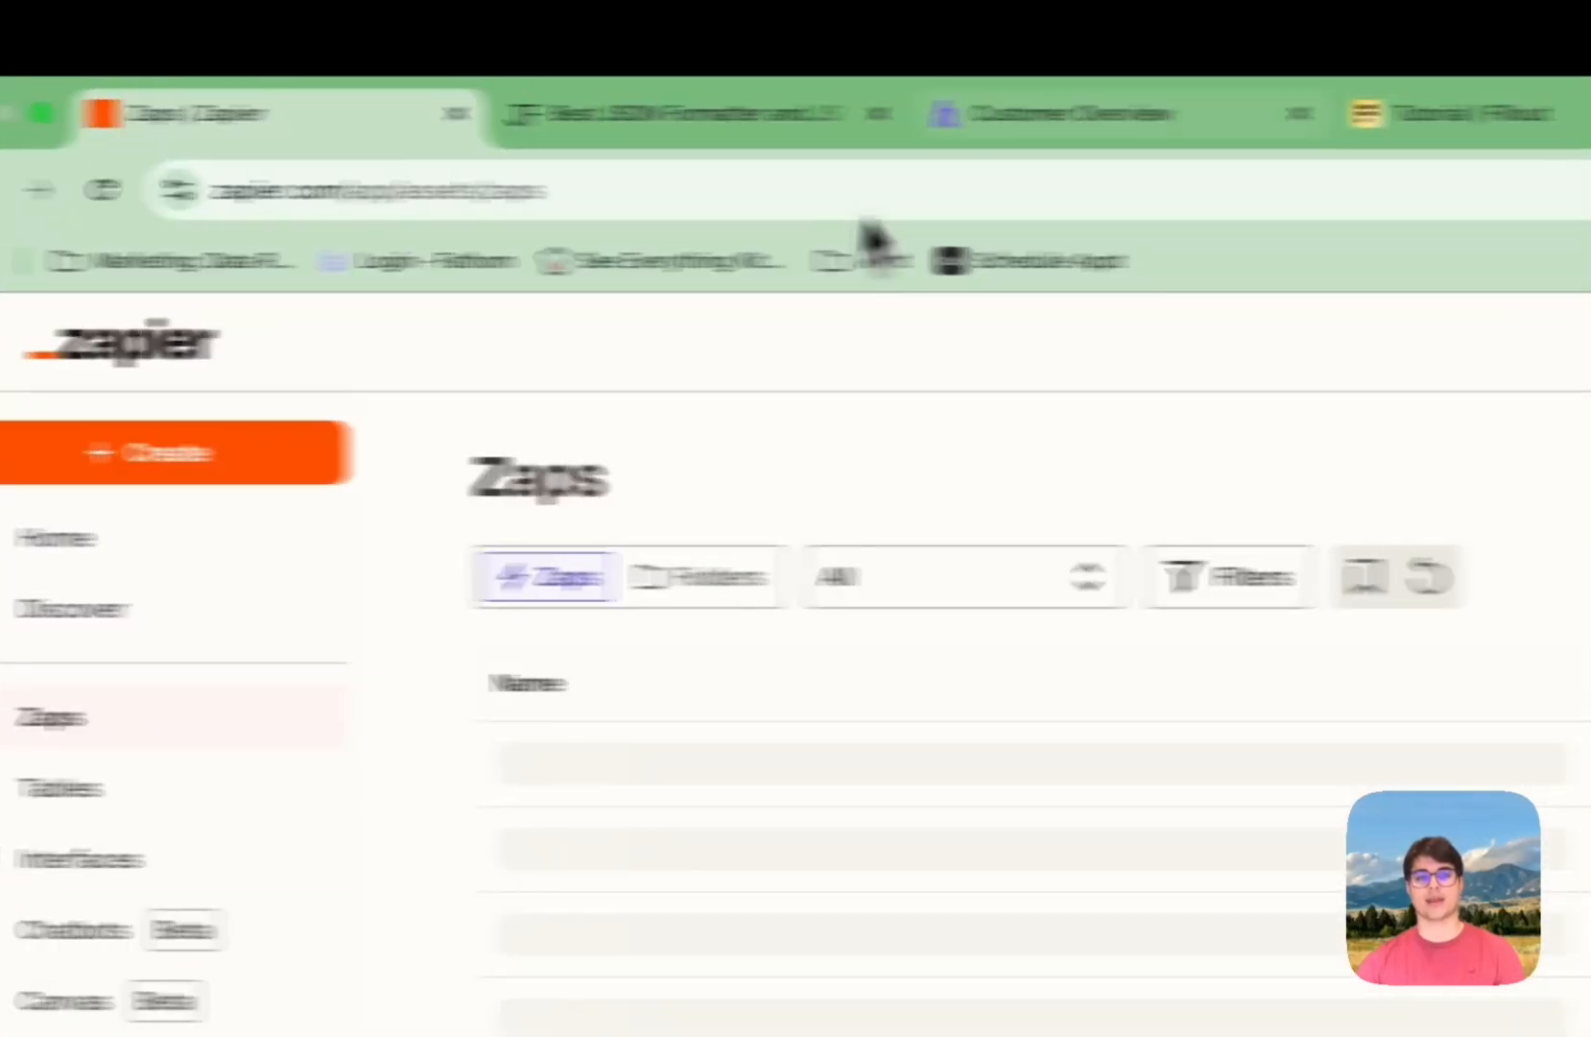
# Step: Publish the Tutorial form in Fillout and open its live Your Info page in a new tab
pyautogui.click(1046, 123)
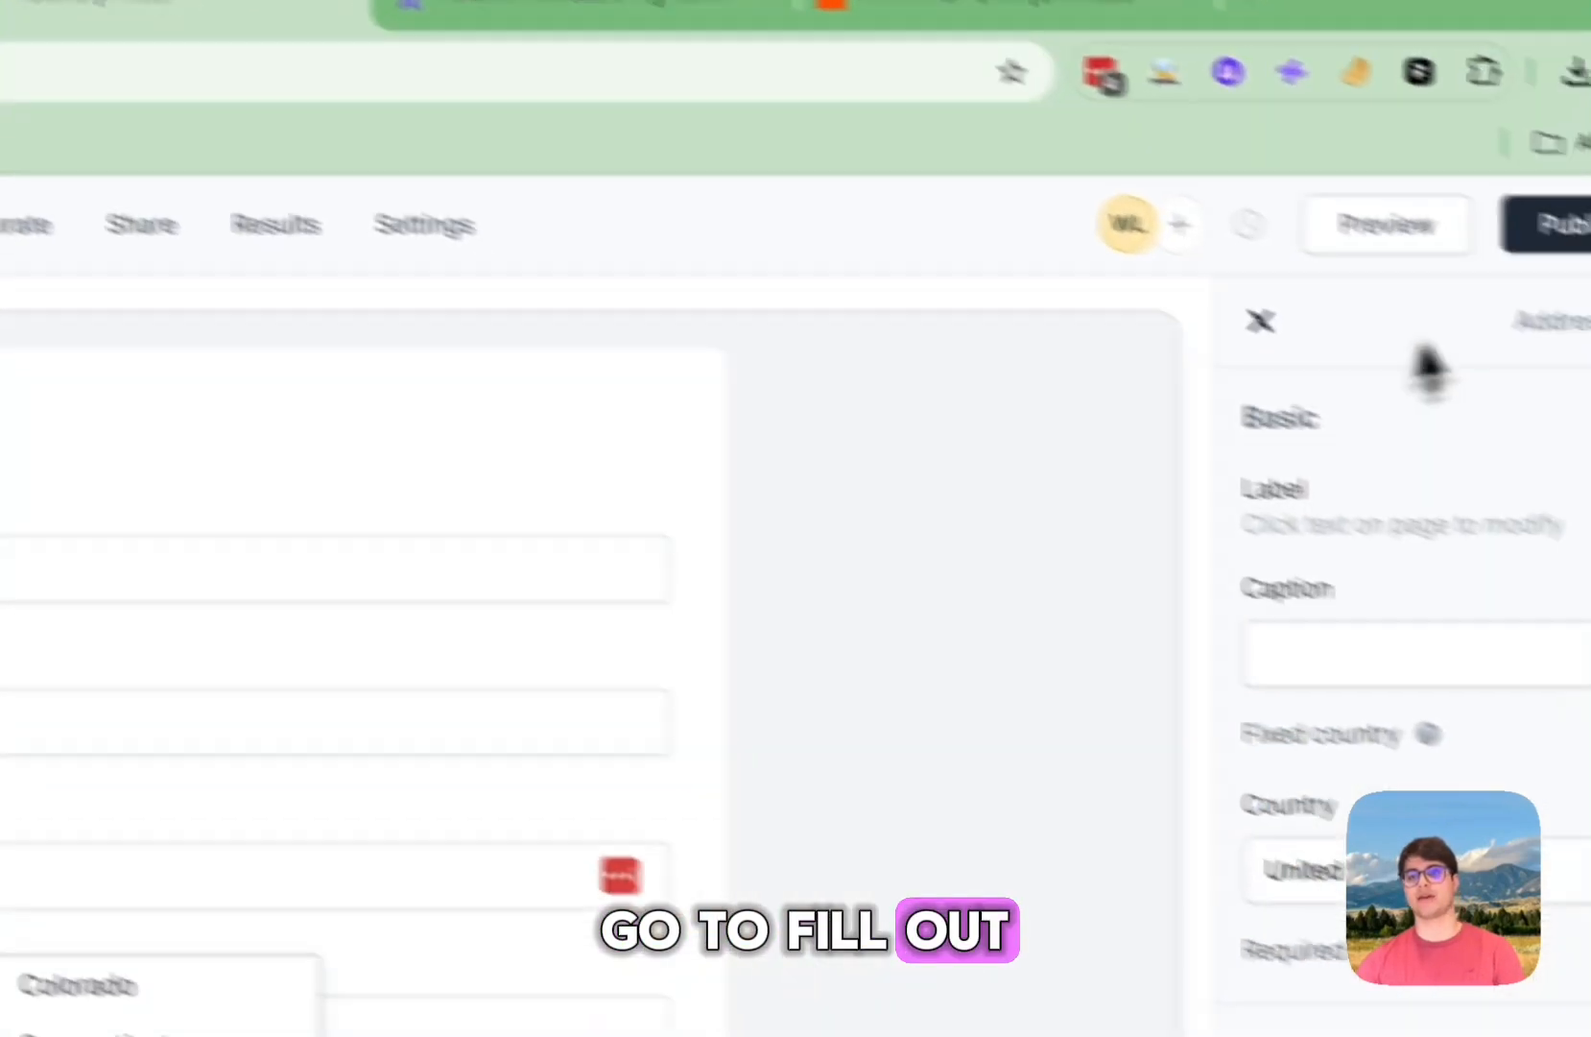
pyautogui.click(1466, 187)
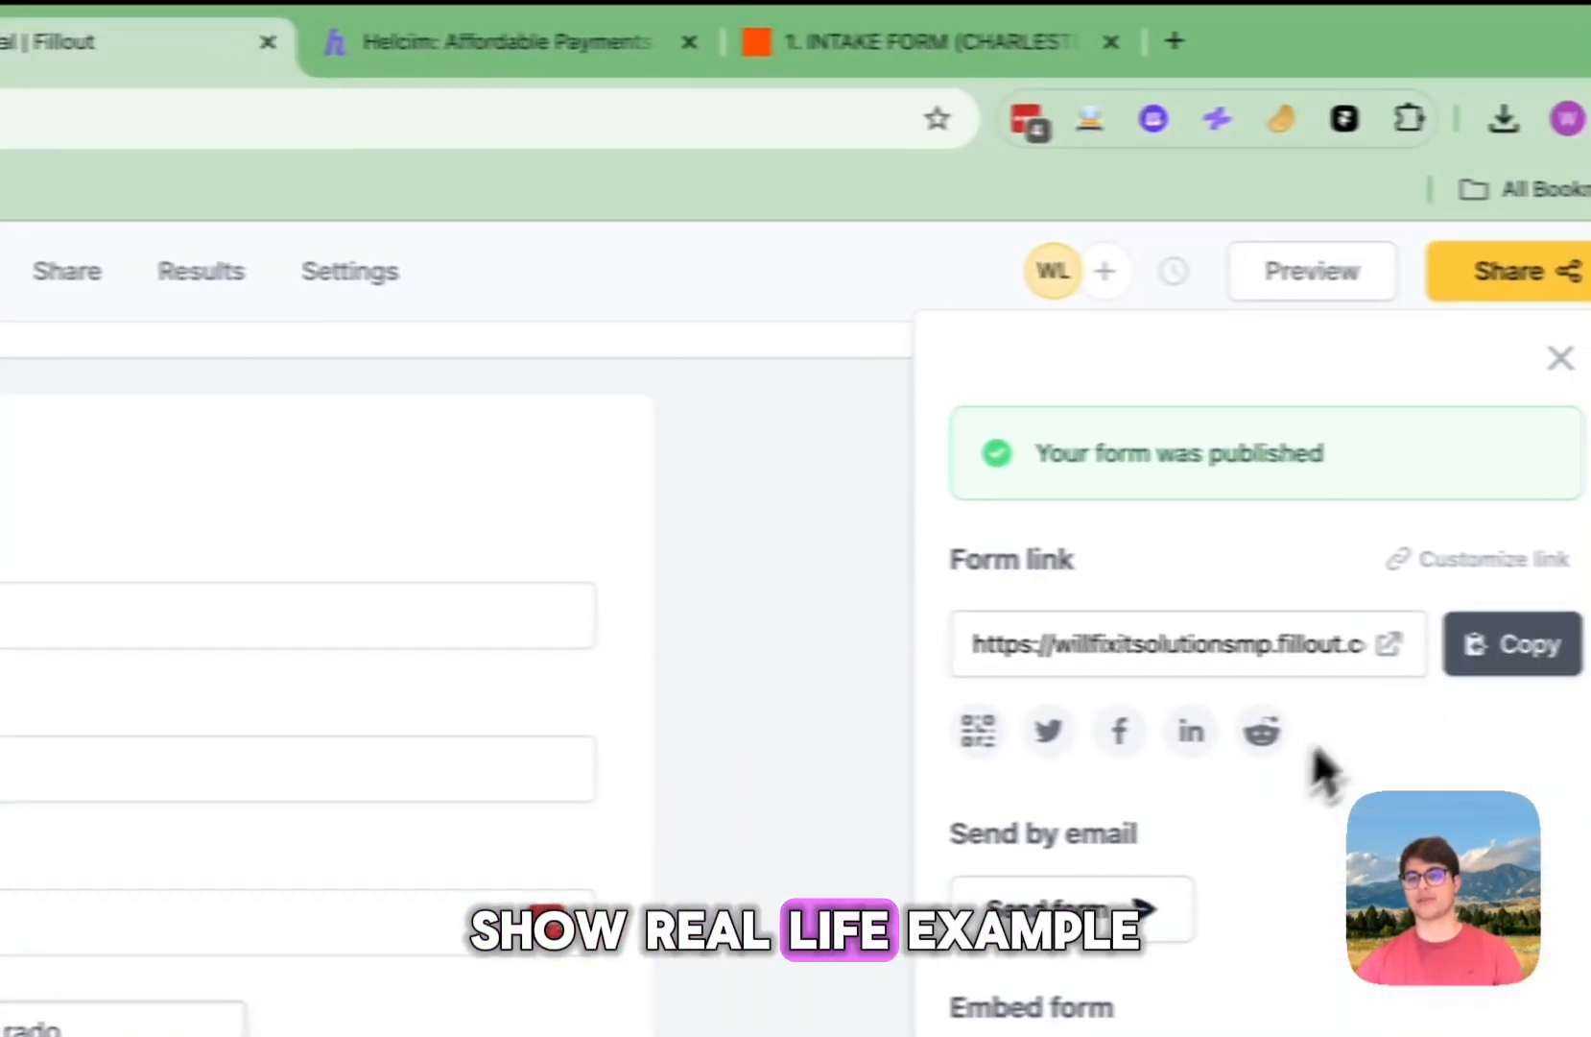
pyautogui.click(1315, 645)
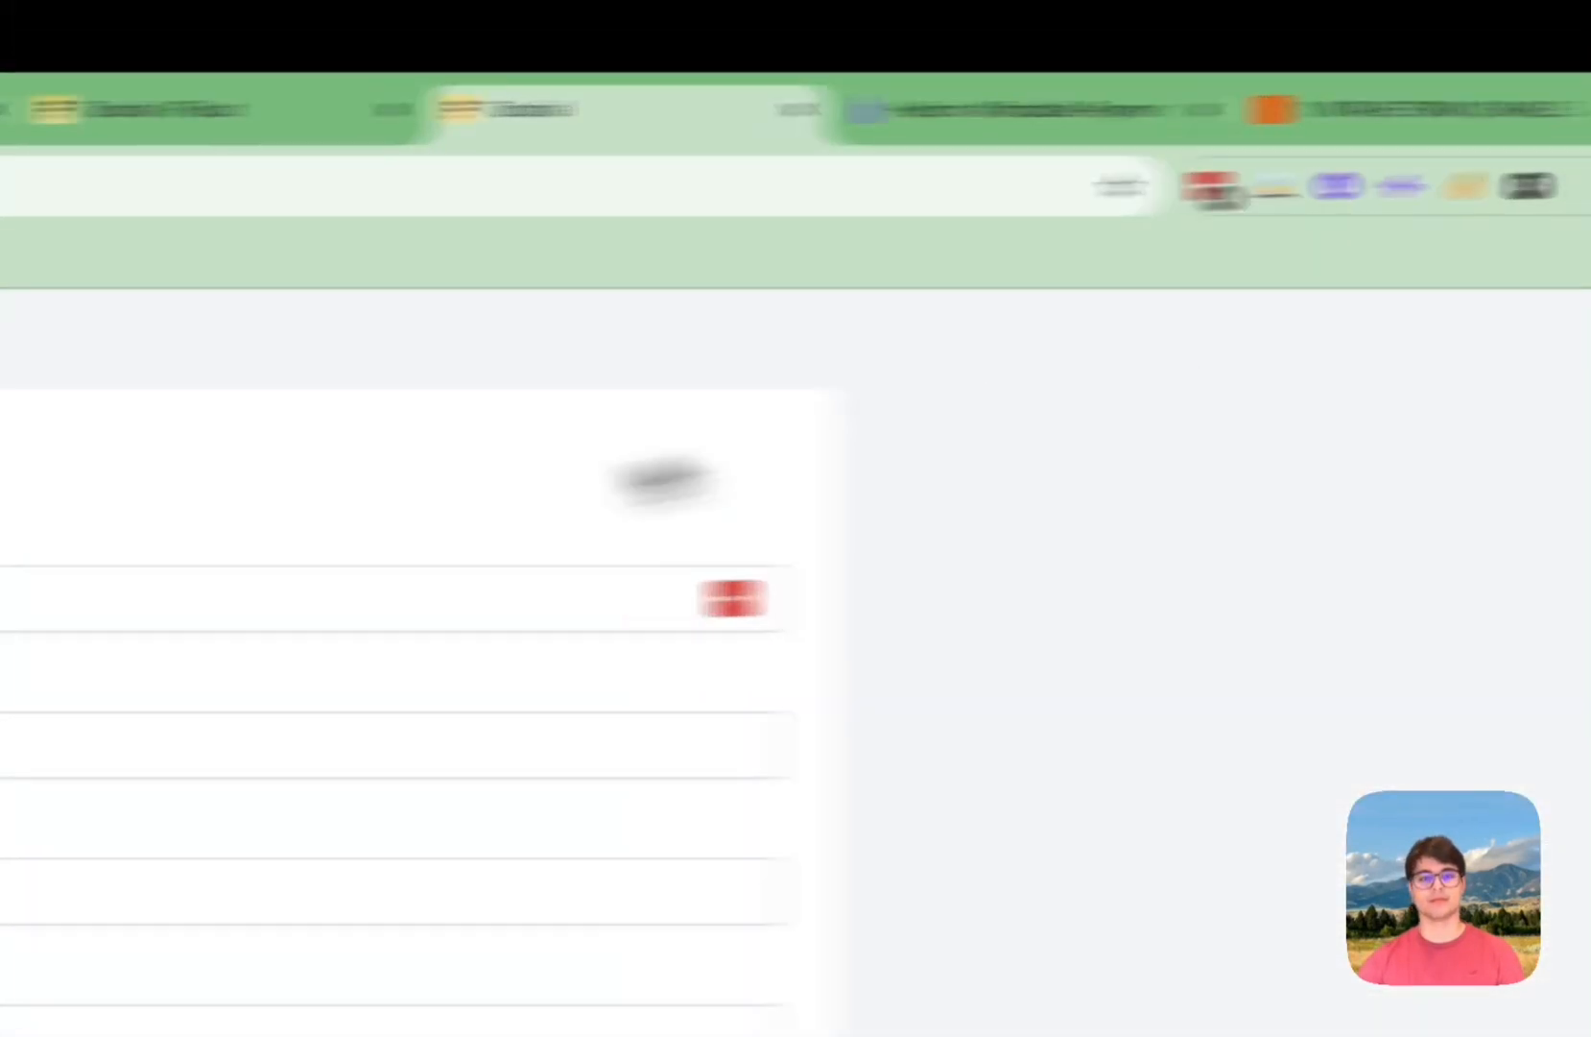
pyautogui.click(1196, 518)
pyautogui.click(658, 521)
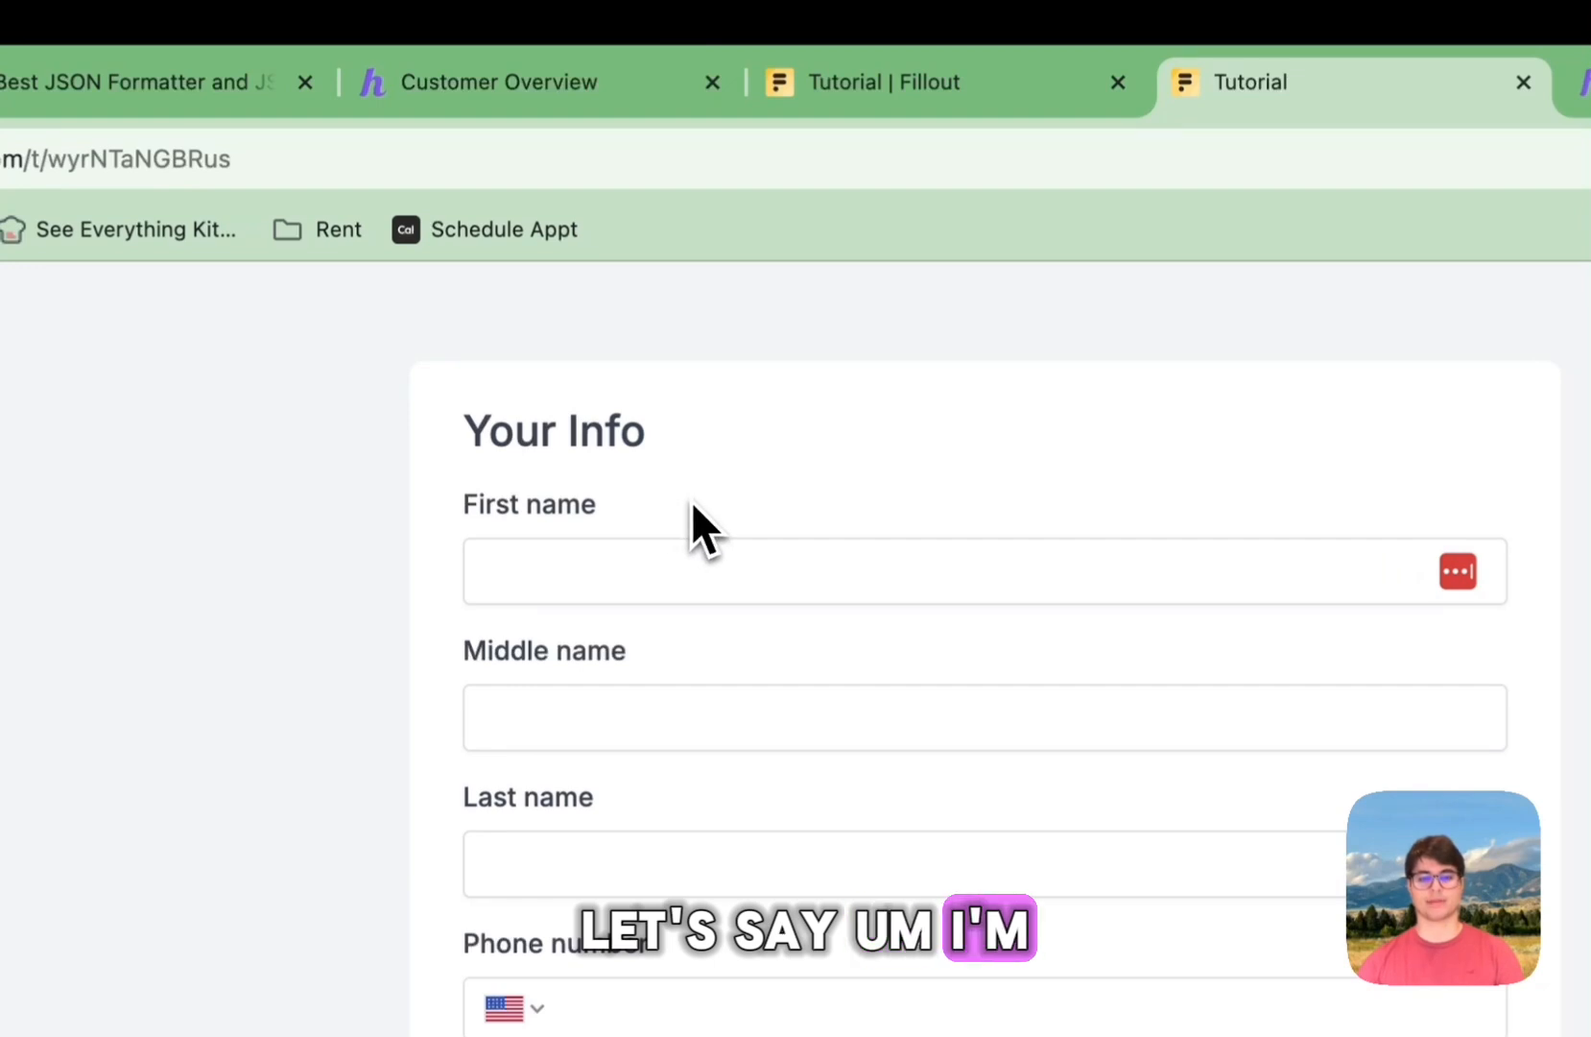
# Step: Enter the test customer's name, phone number and e-mail address in the live form
pyautogui.click(581, 567)
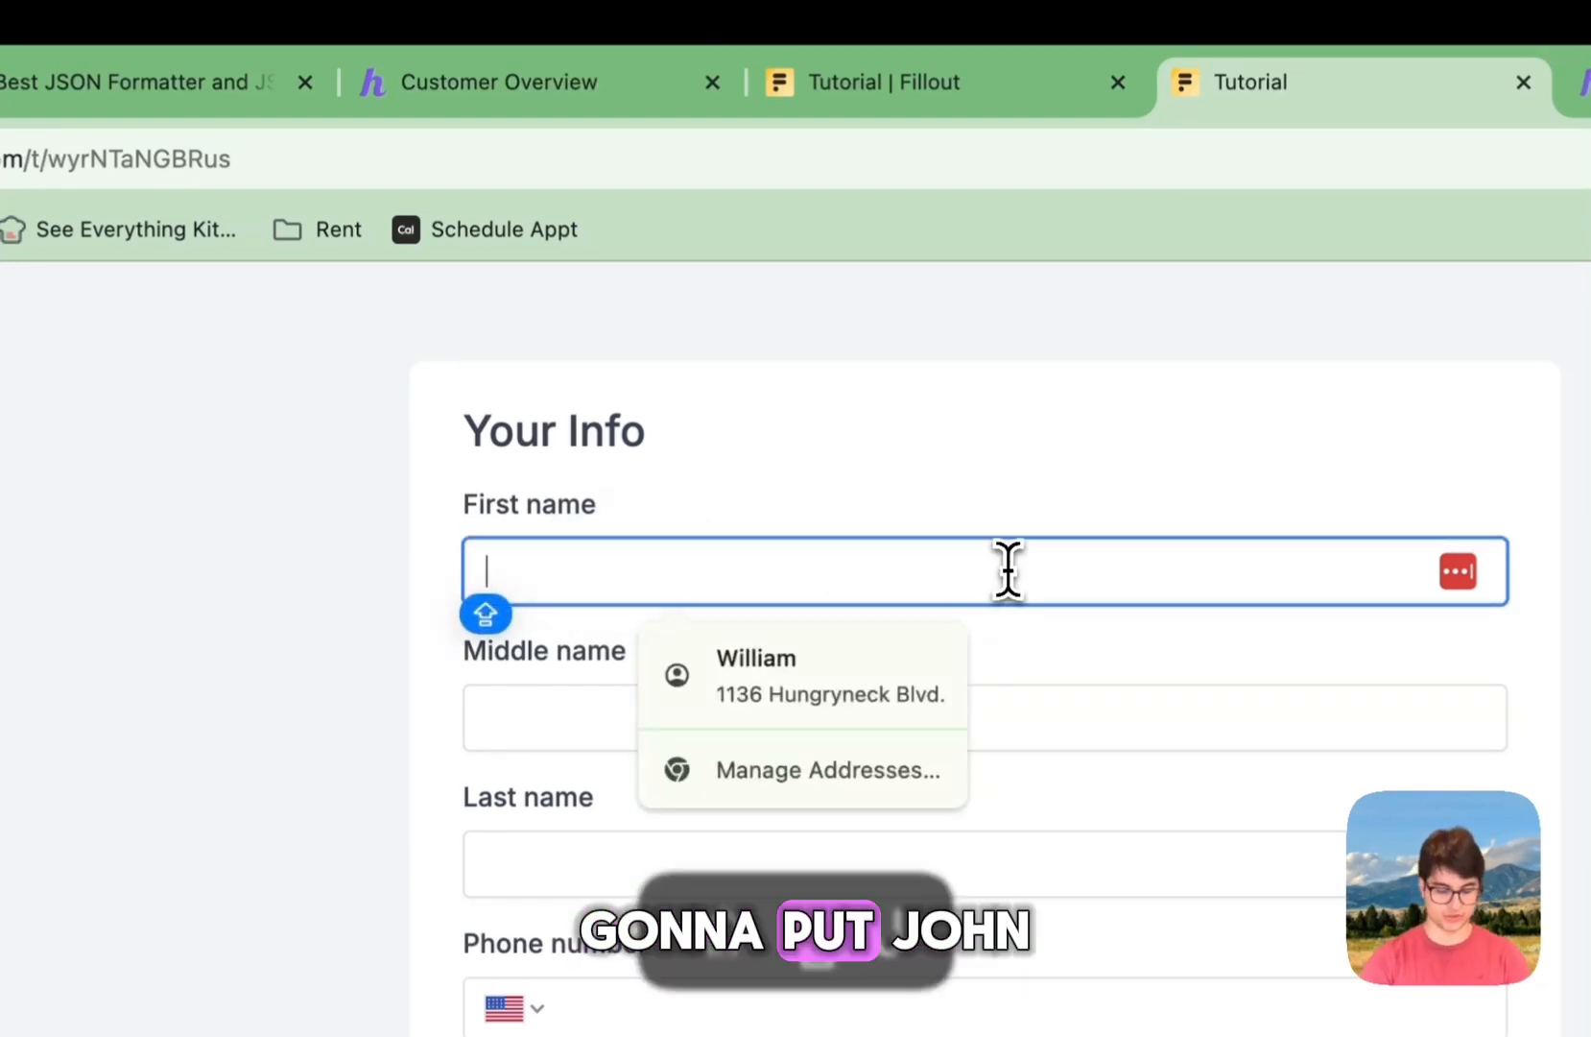
pyautogui.write('JOH')
pyautogui.press('BackSpace')
pyautogui.press('BackSpace')
pyautogui.press('BackSpace')
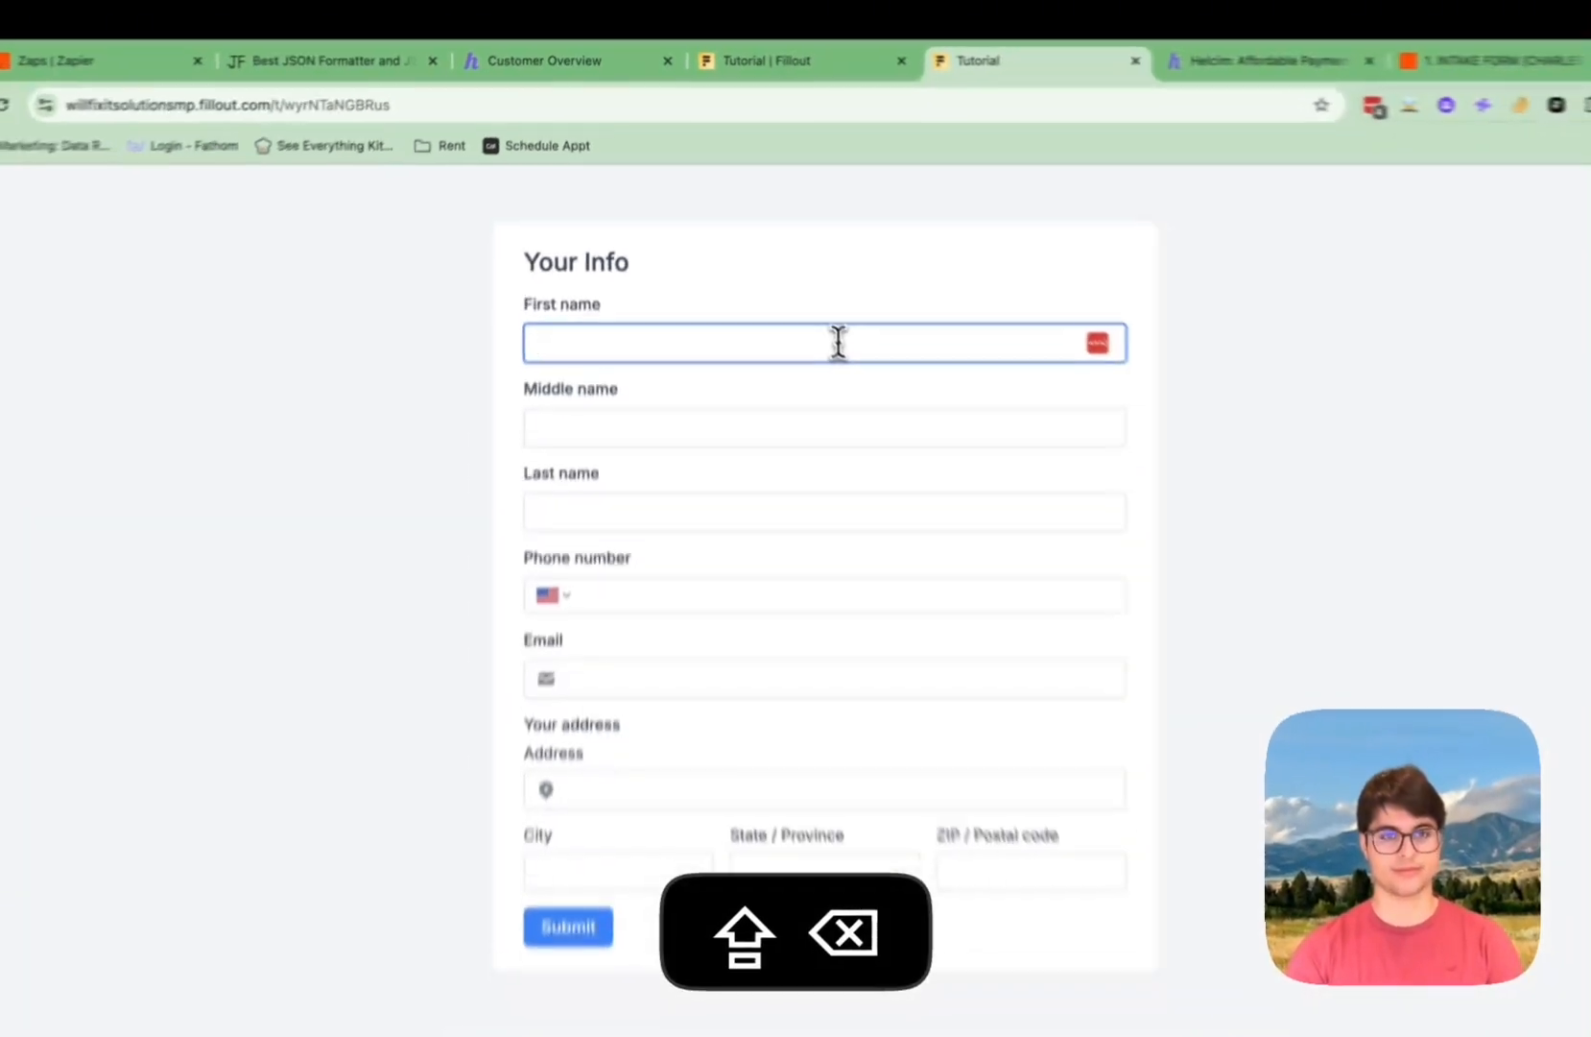
pyautogui.write('John')
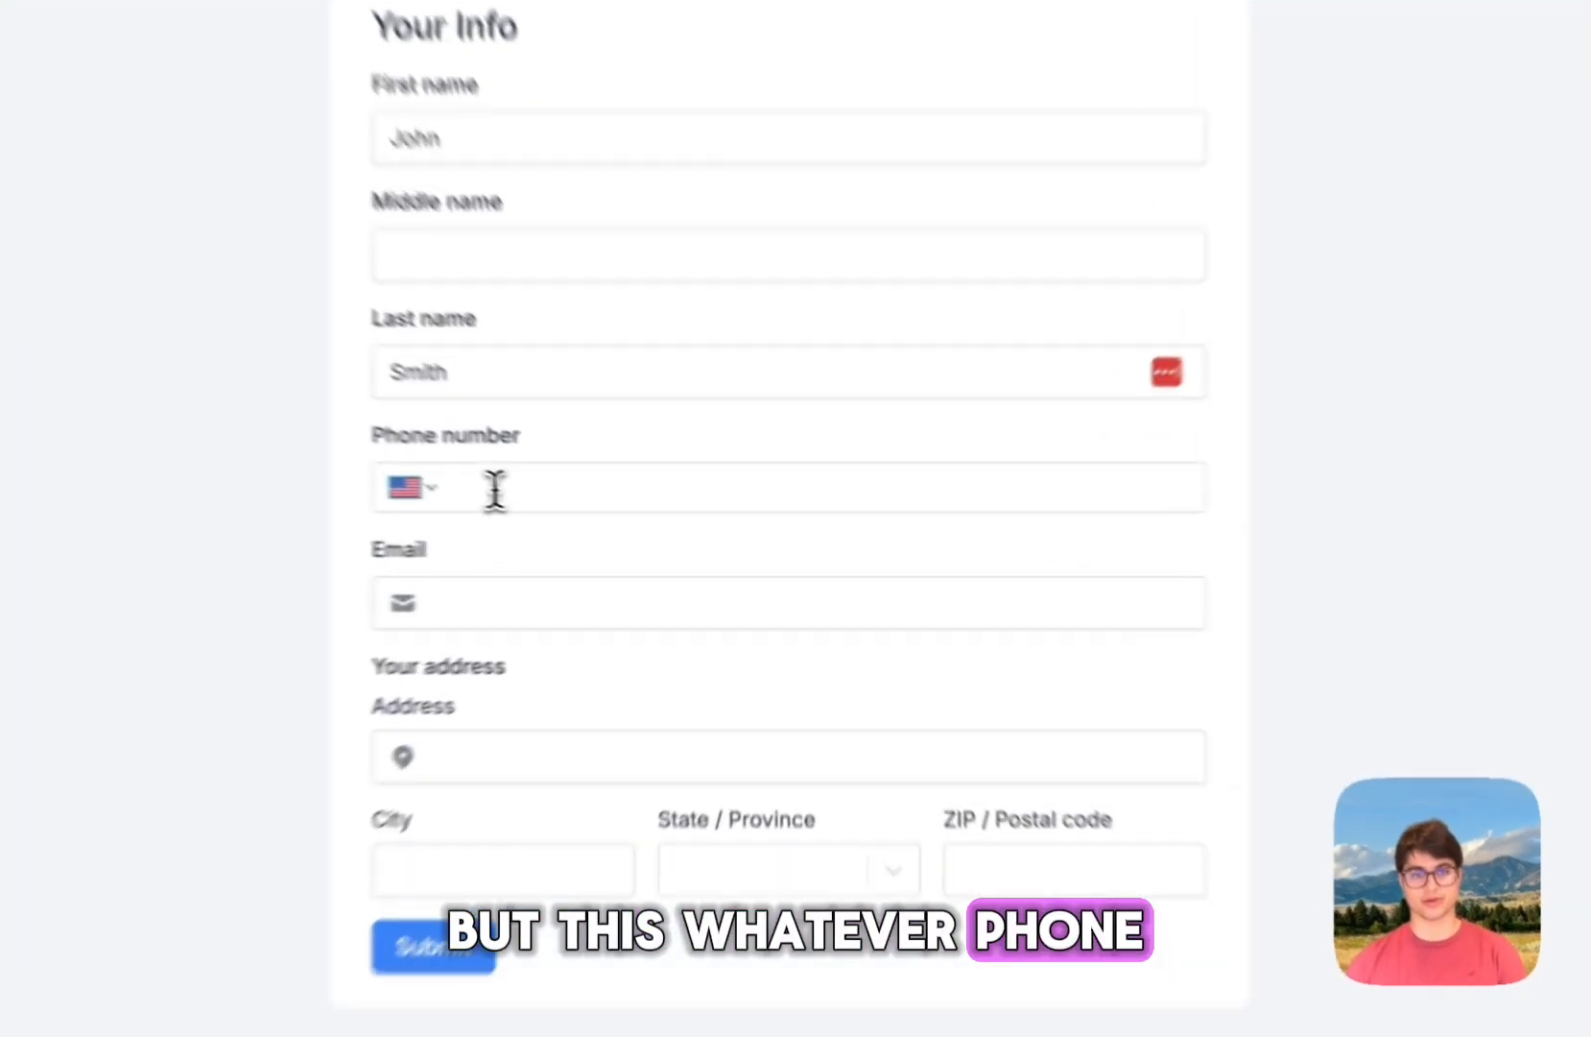
pyautogui.click(611, 521)
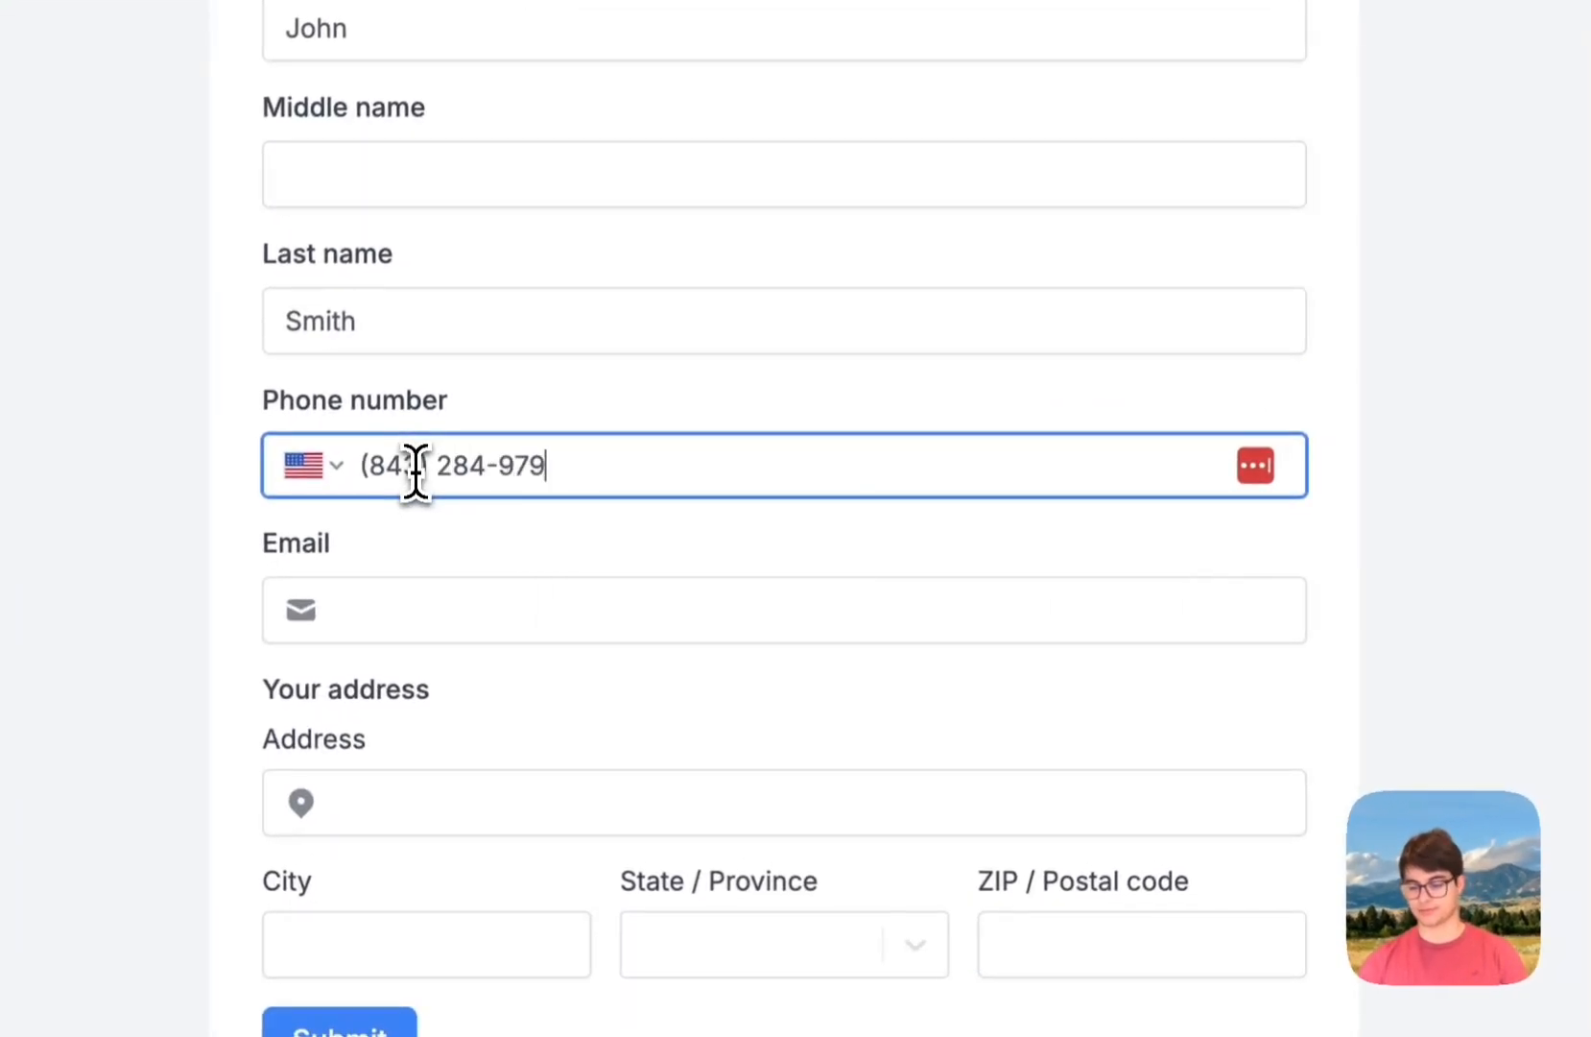
pyautogui.click(621, 611)
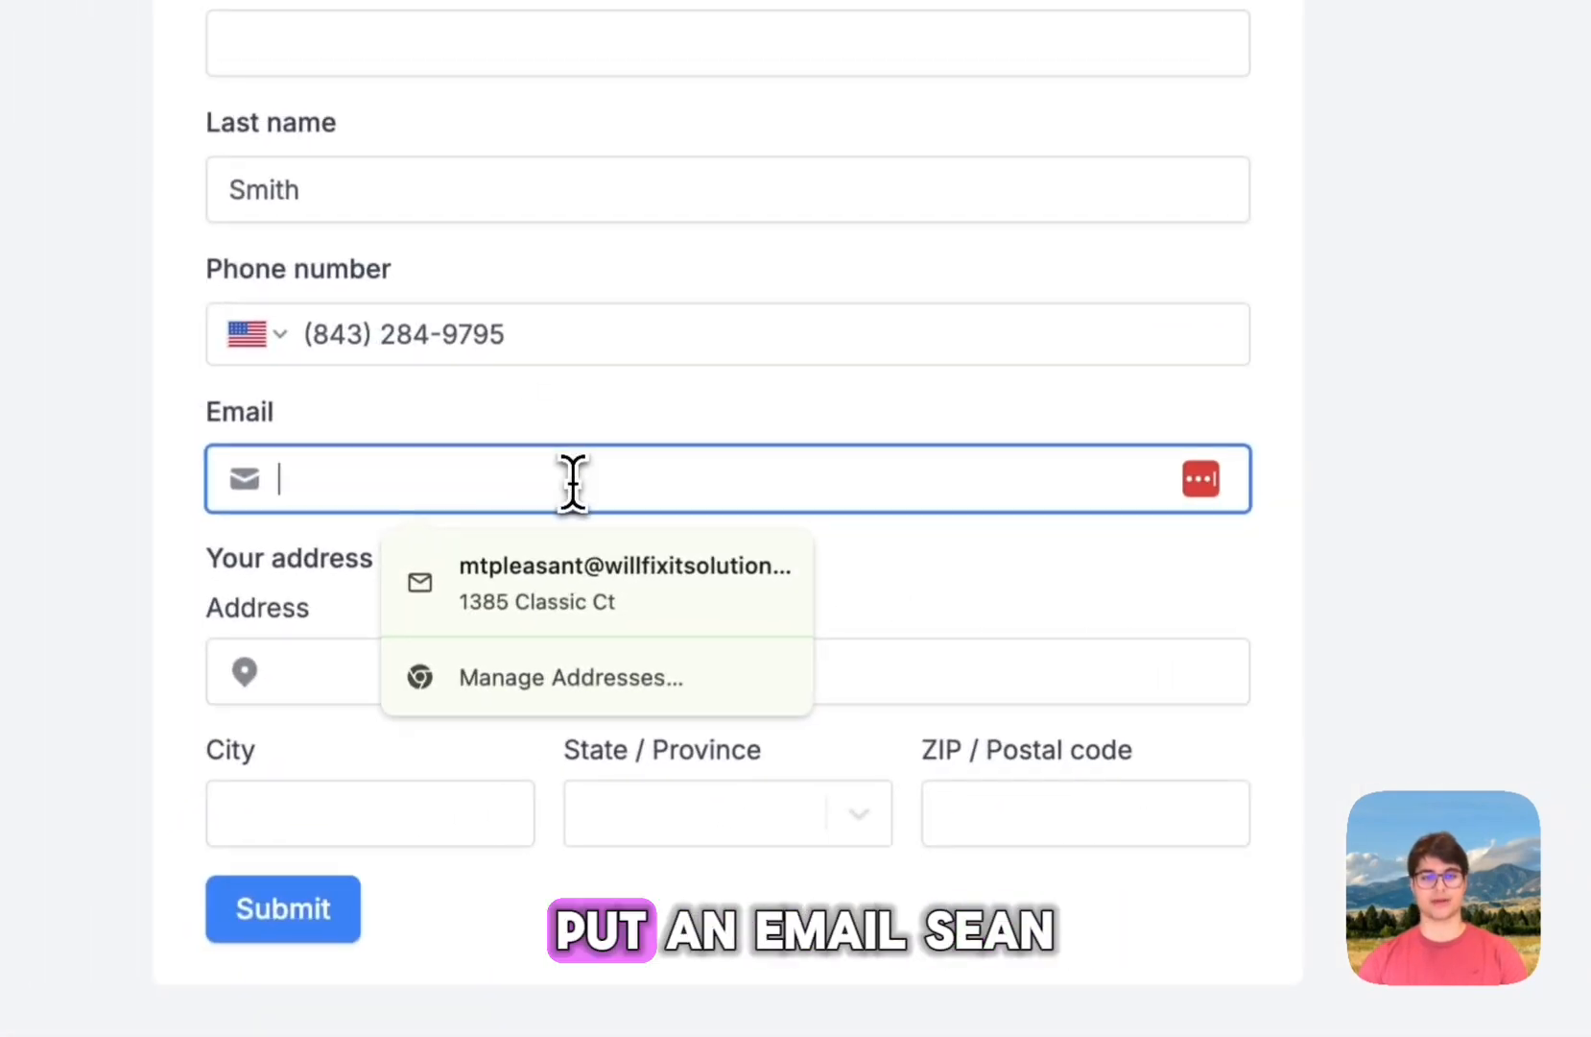
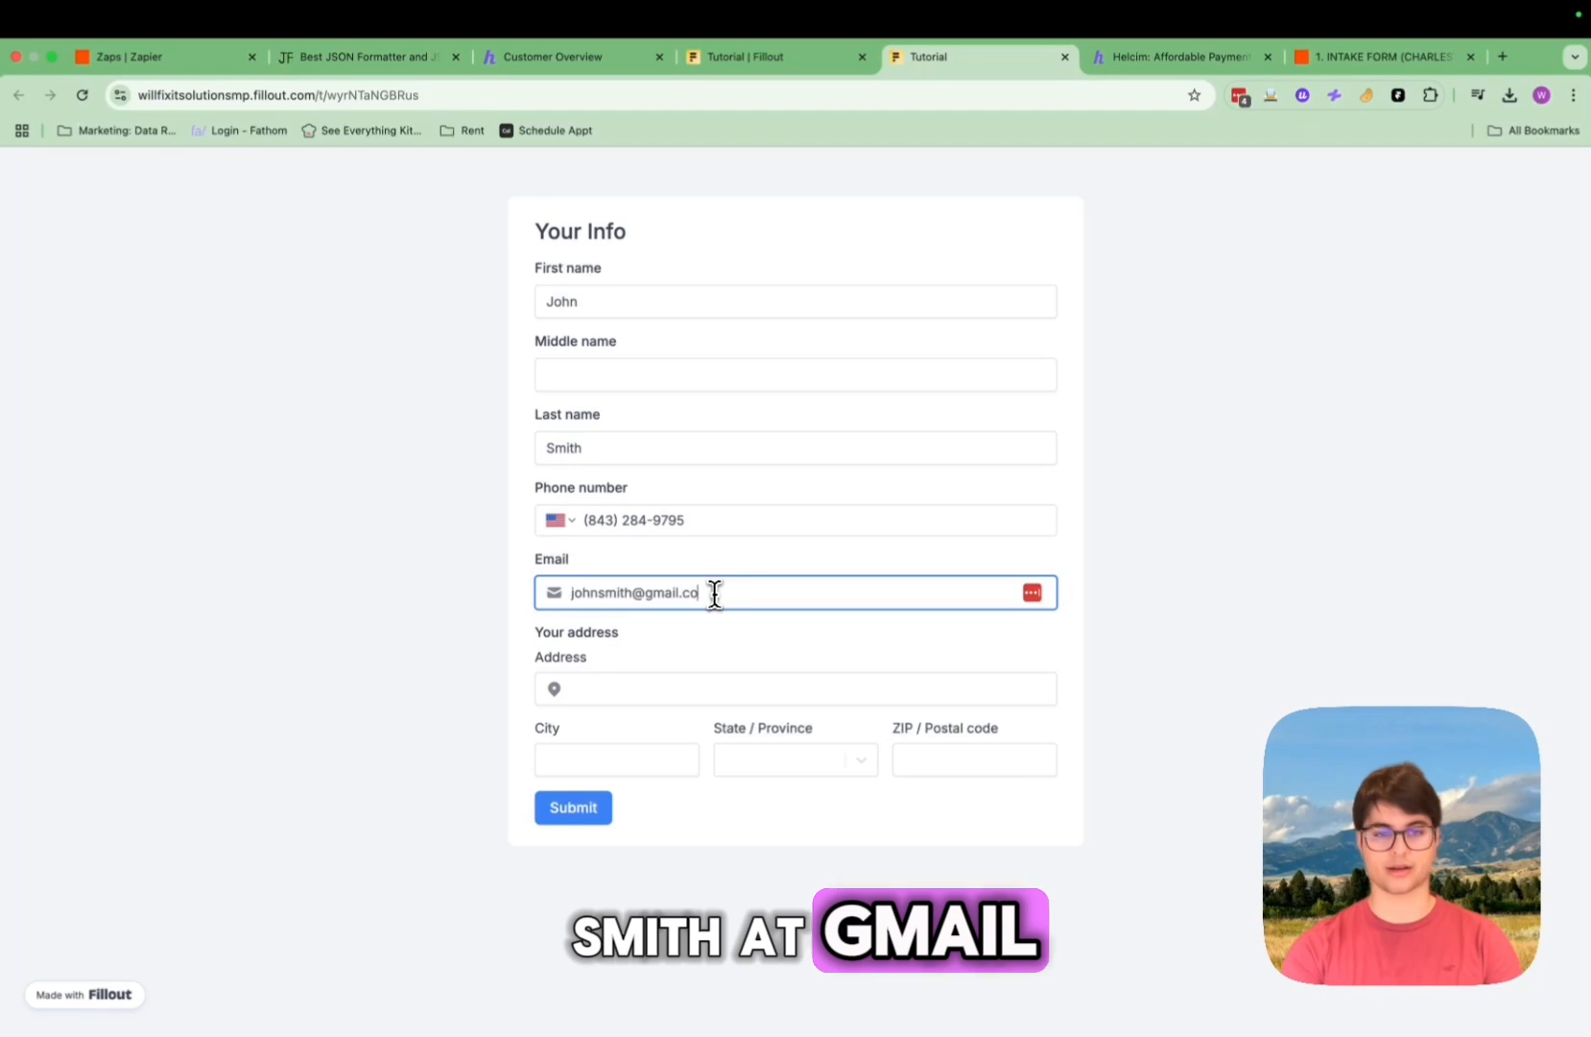
# Step: Fill in the street address, choose South Carolina as the state, add the ZIP code, and submit
pyautogui.click(624, 687)
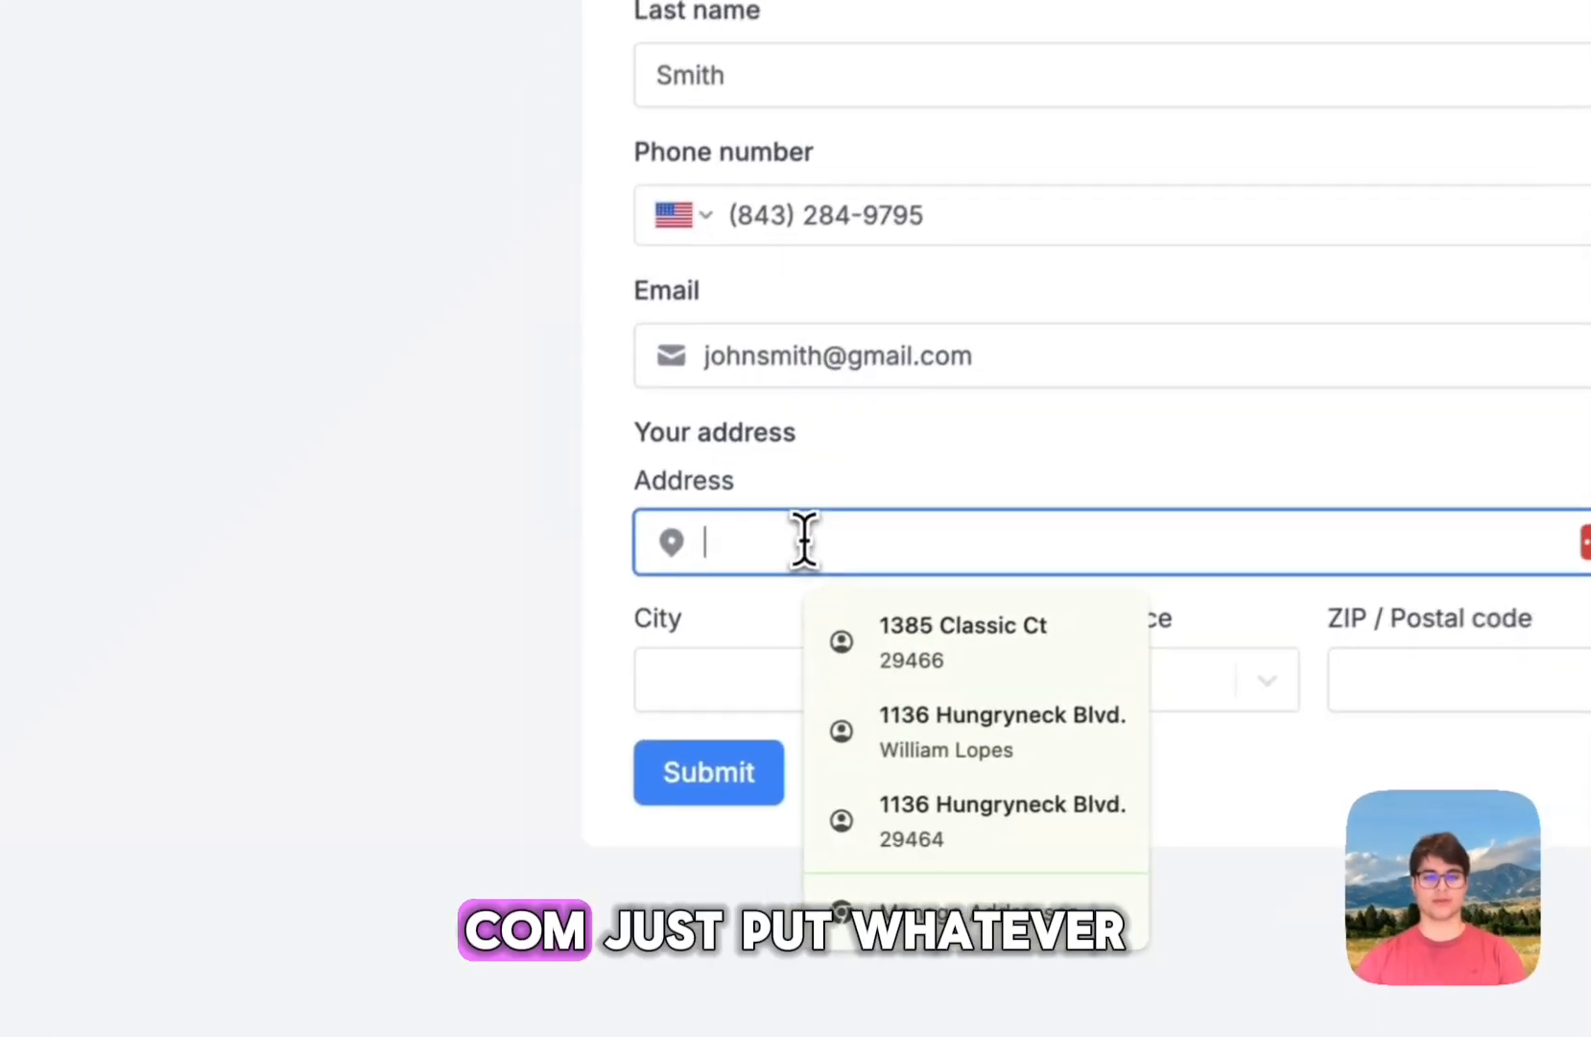
pyautogui.write('123')
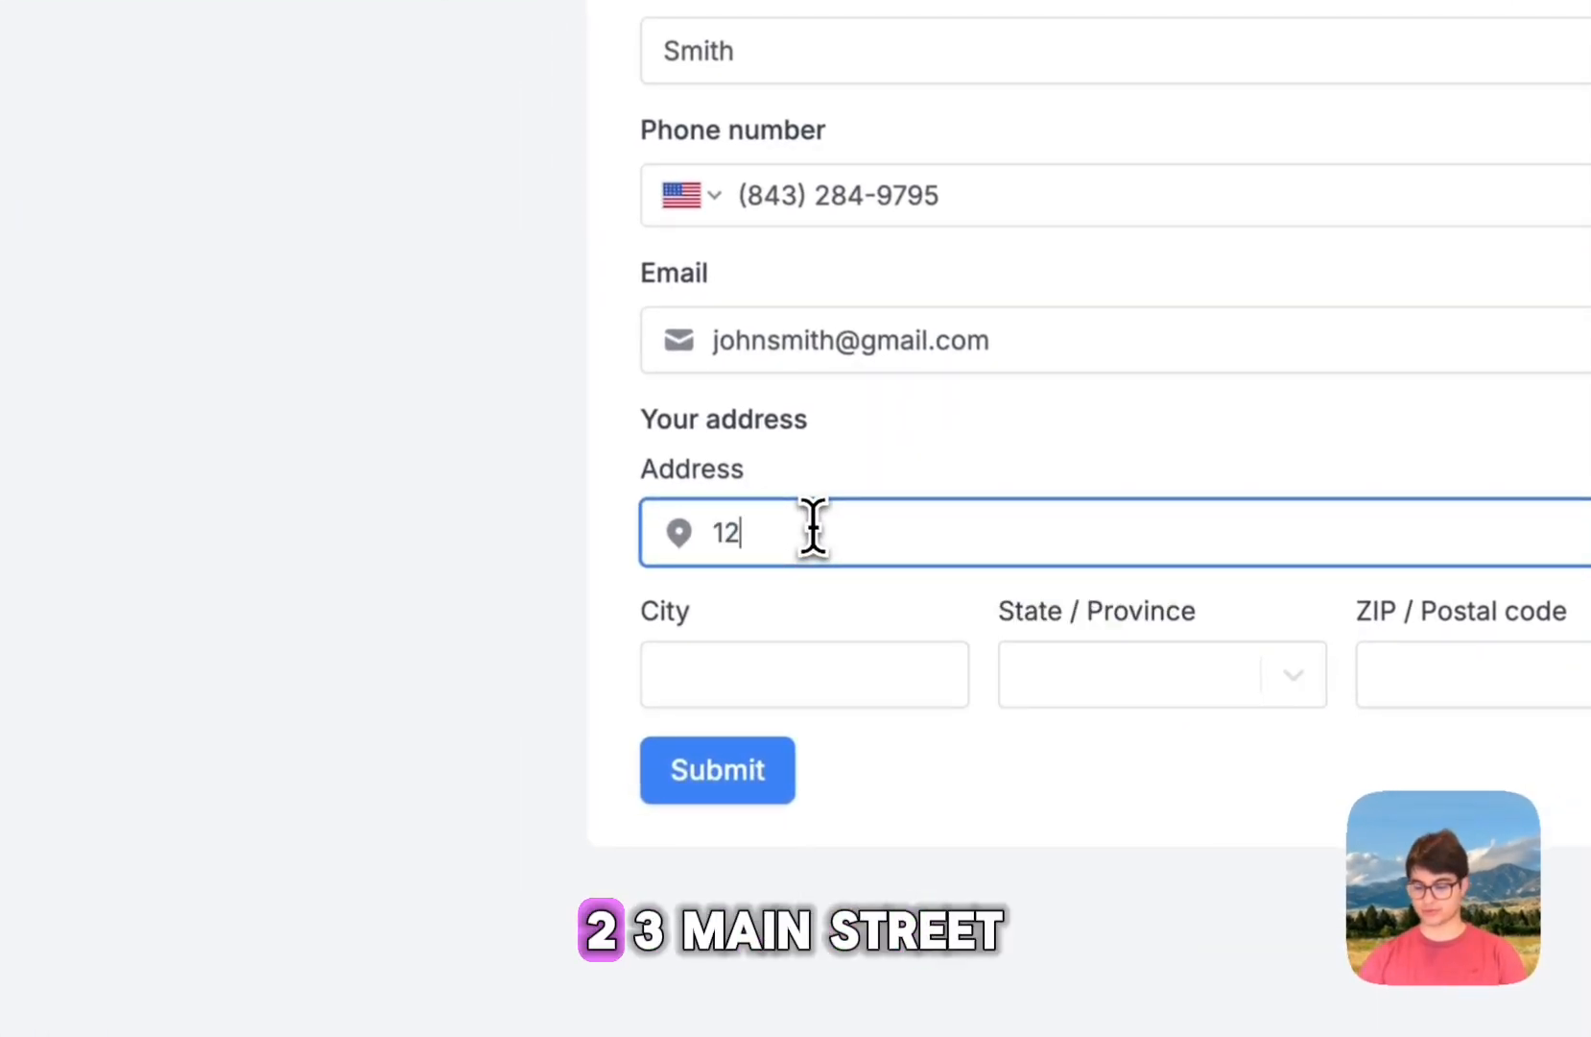
pyautogui.write(' main Street')
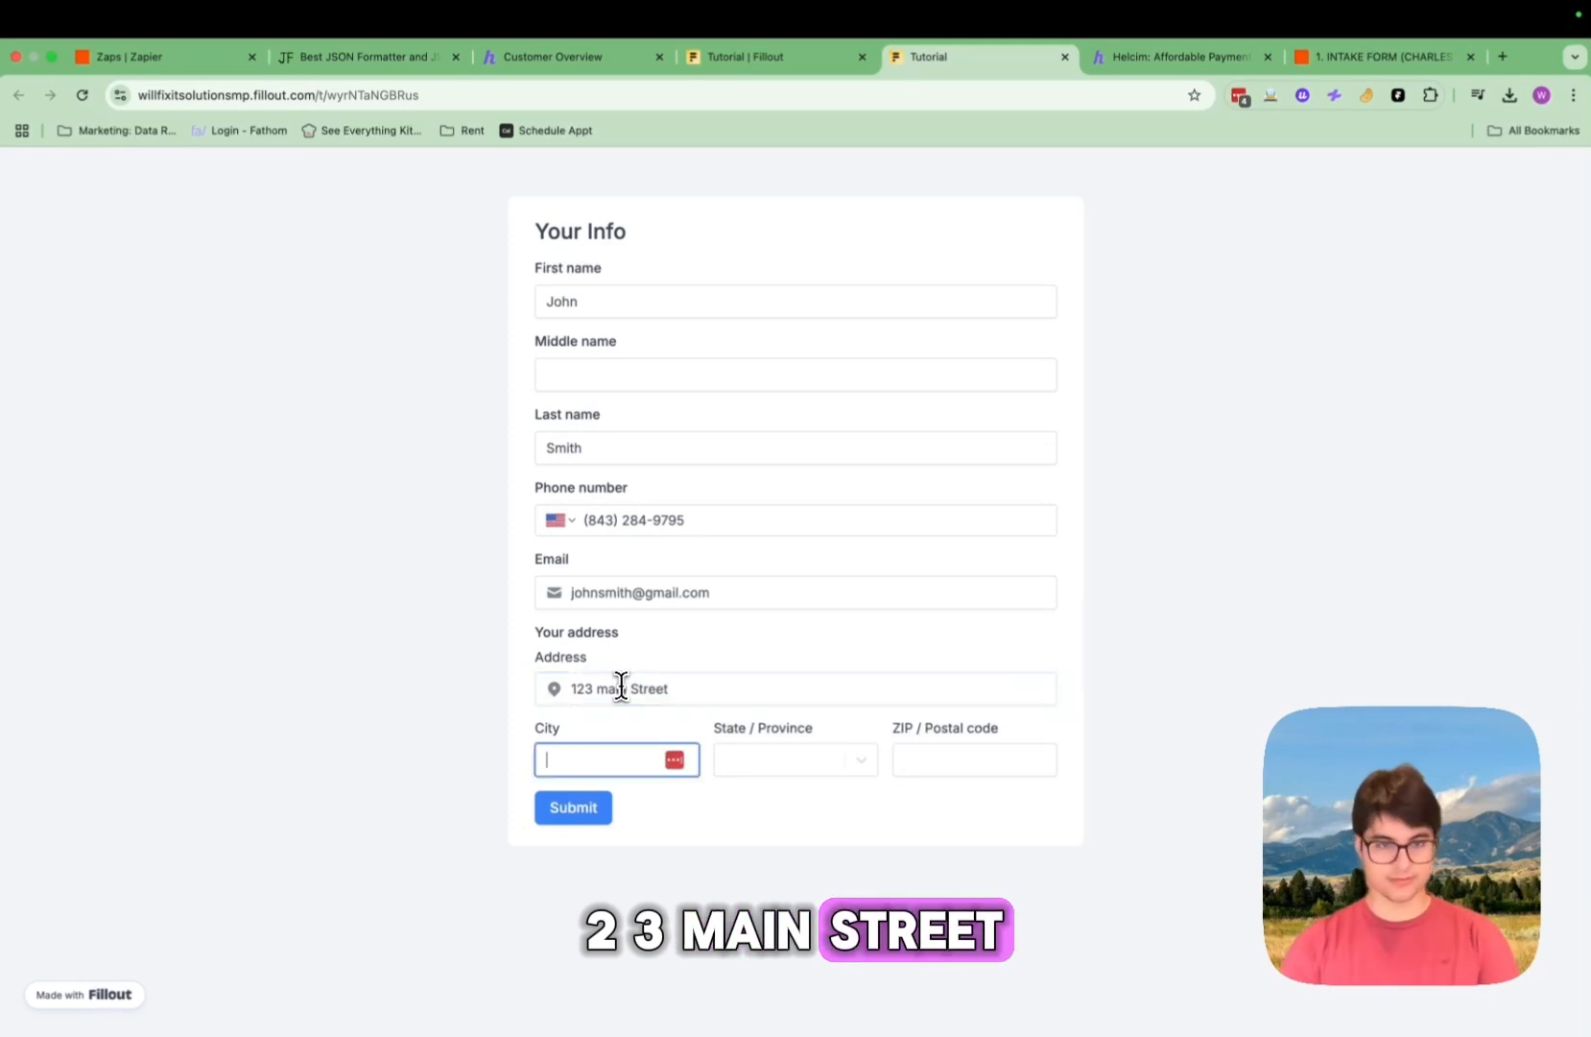
pyautogui.write('Char')
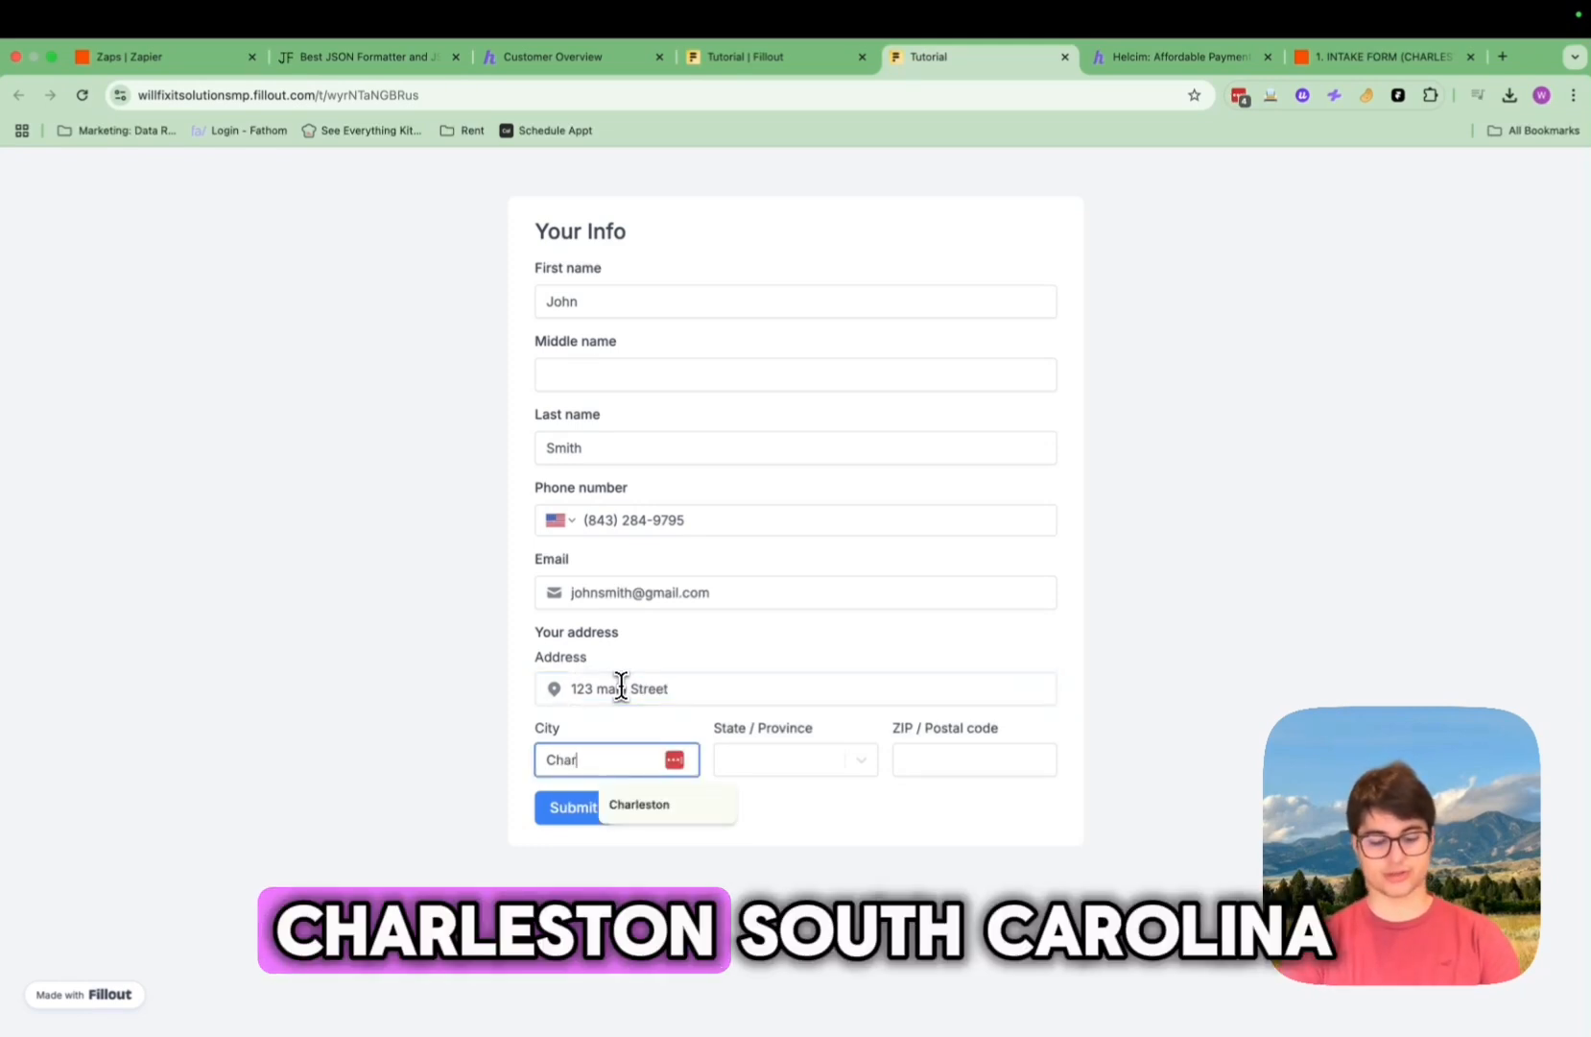
pyautogui.write('s')
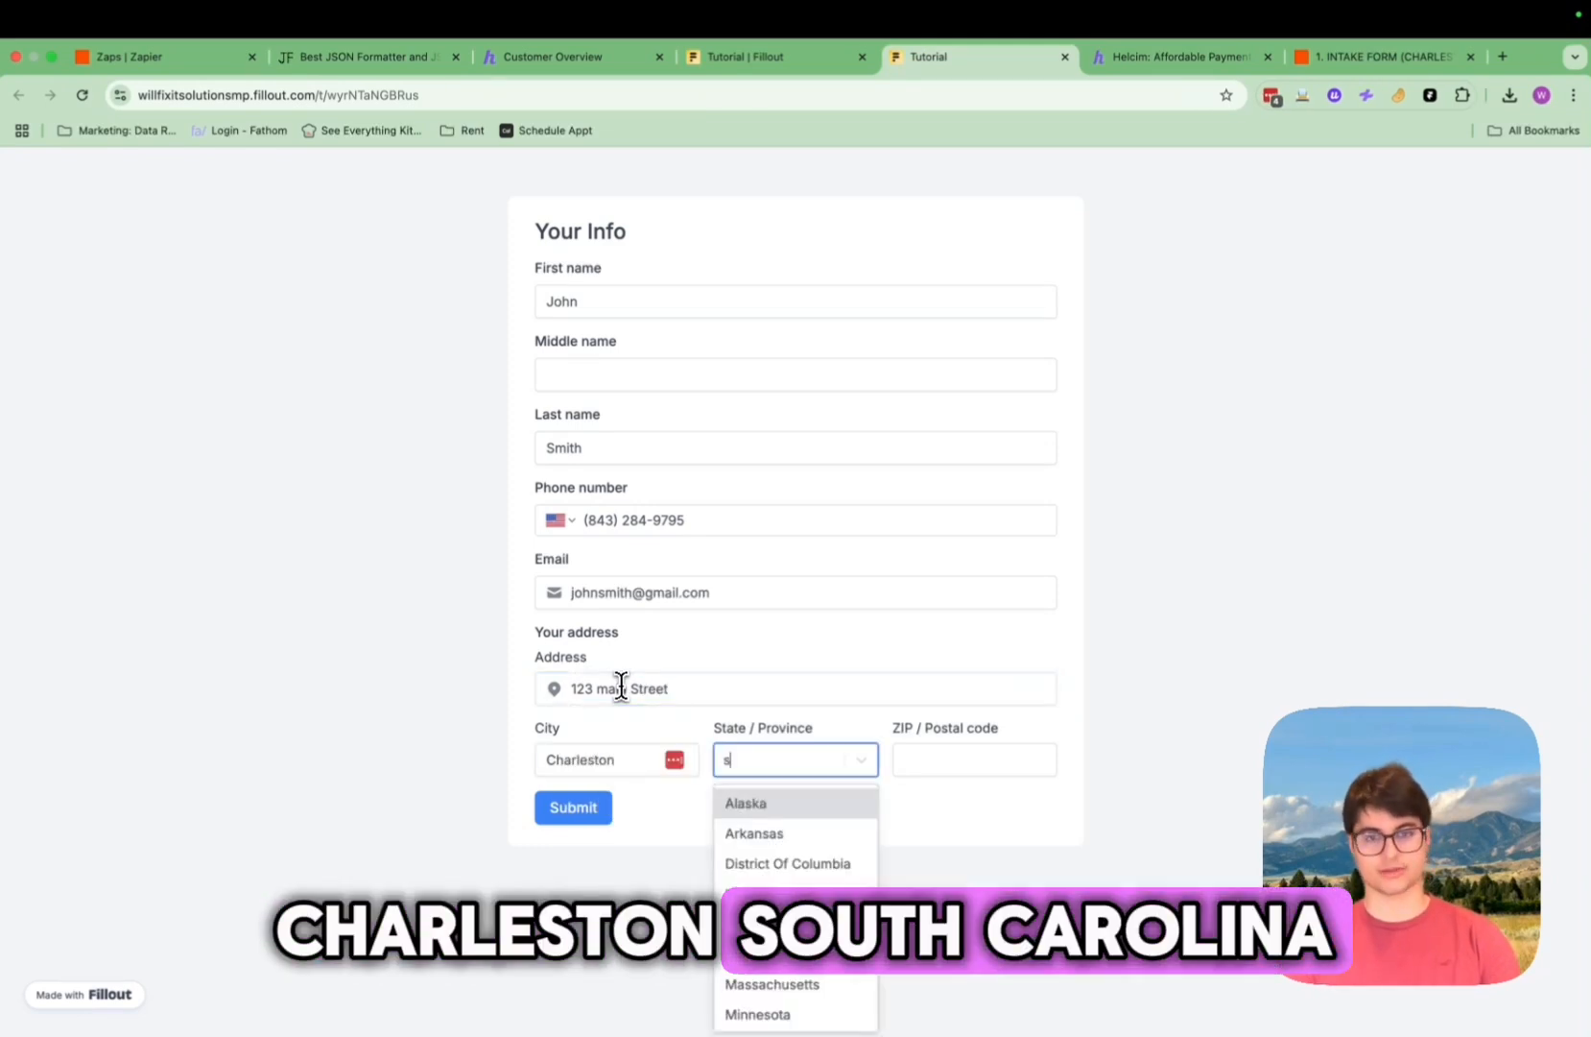
pyautogui.write('outh')
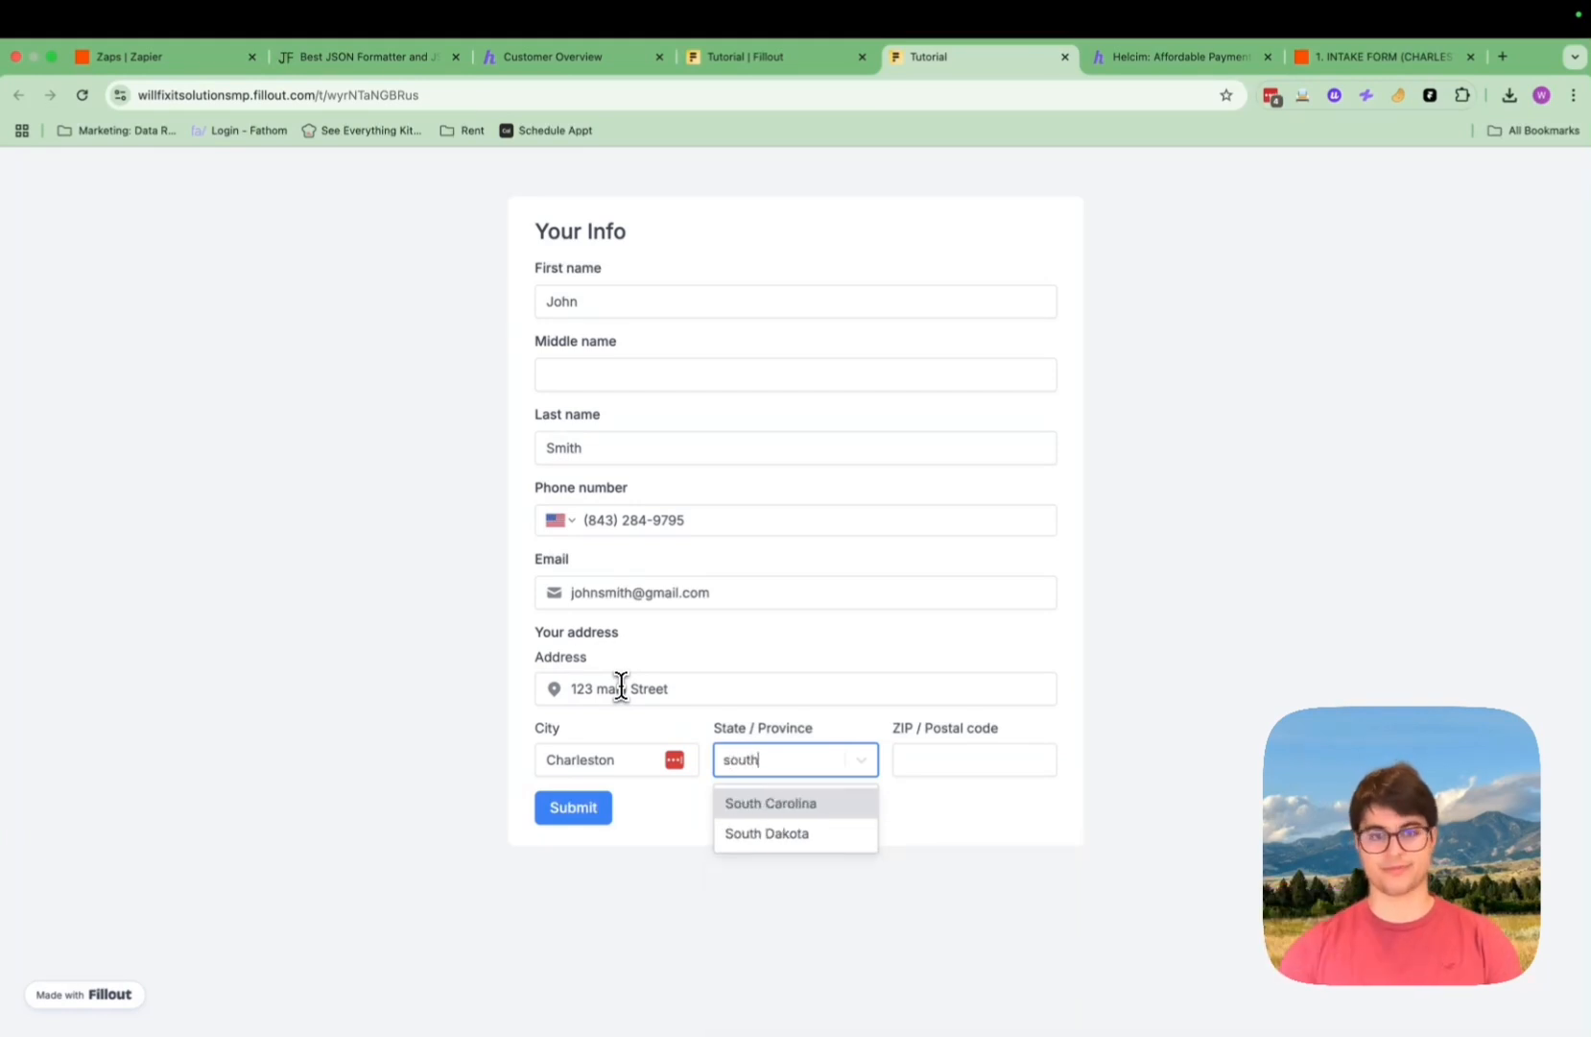
pyautogui.click(732, 802)
pyautogui.click(930, 768)
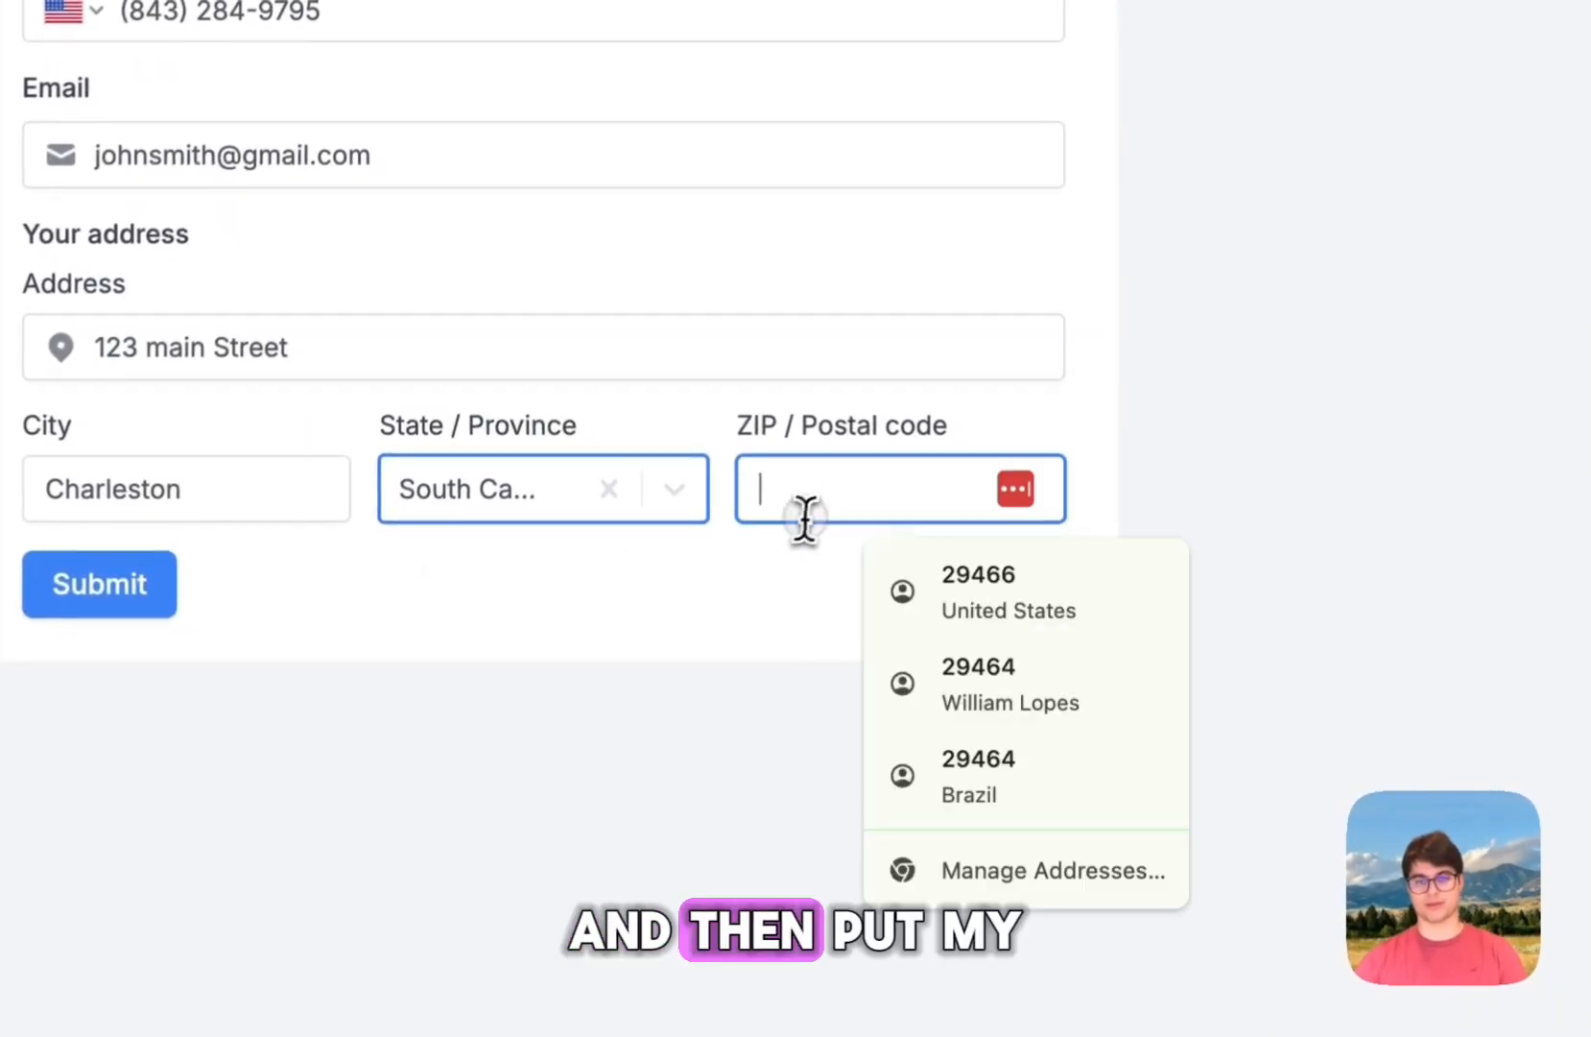
pyautogui.write('2946')
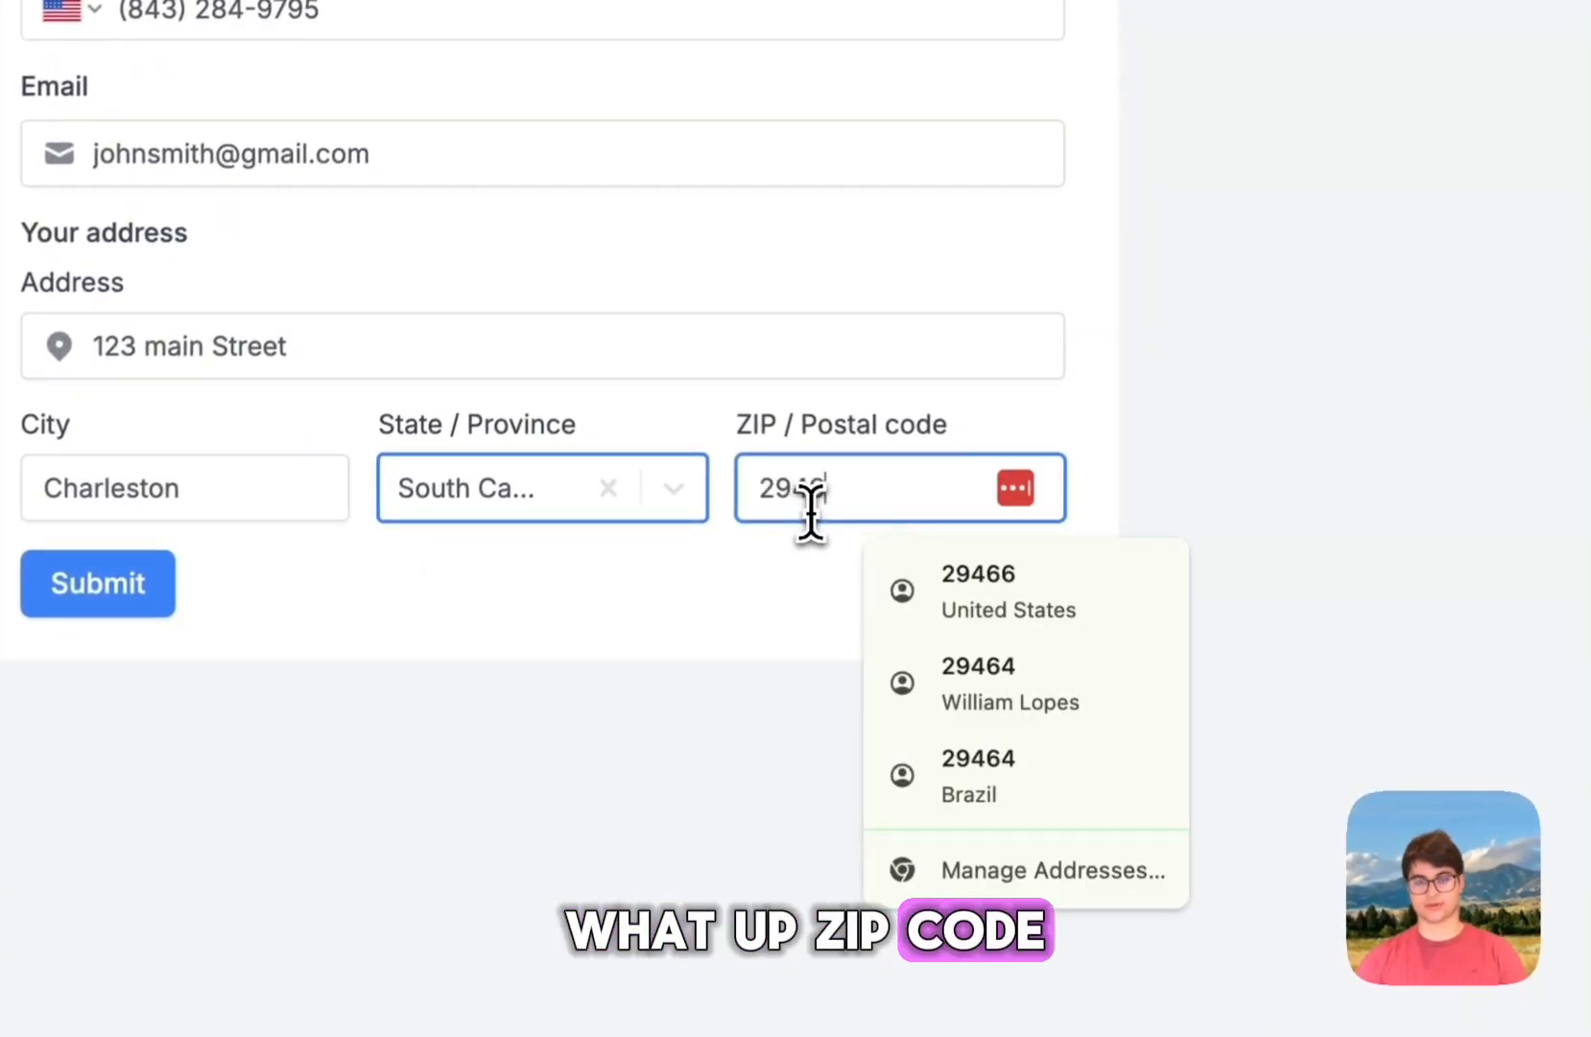
pyautogui.write('6')
pyautogui.click(1240, 423)
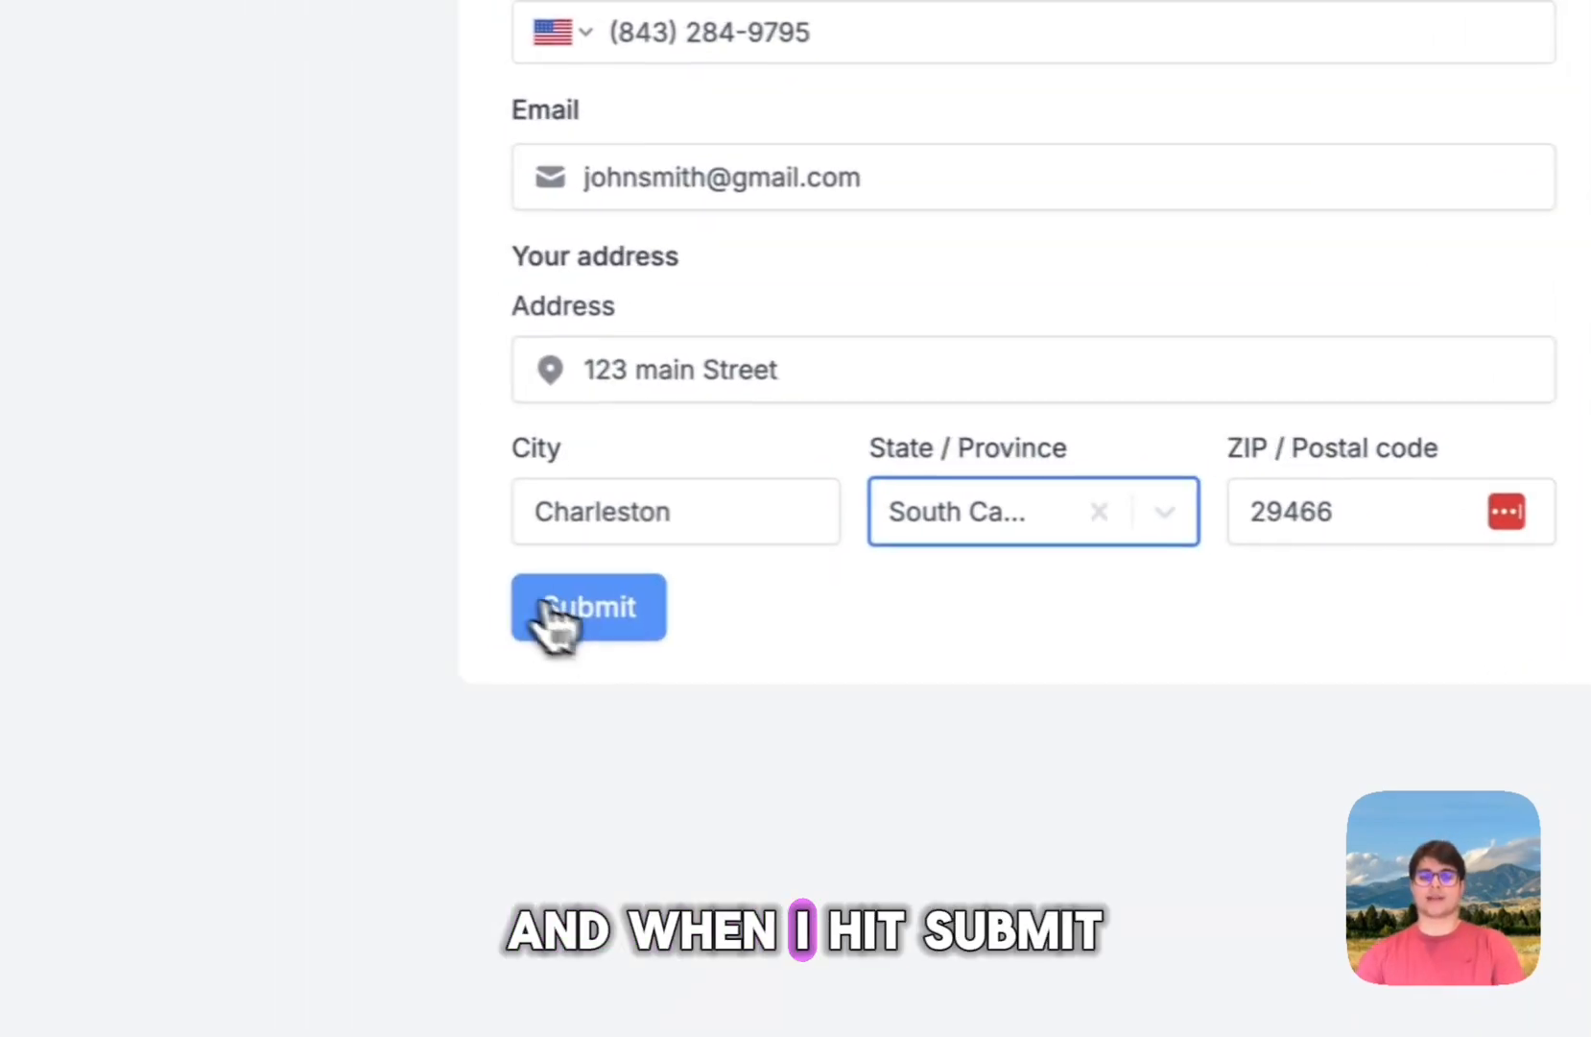
pyautogui.click(53, 600)
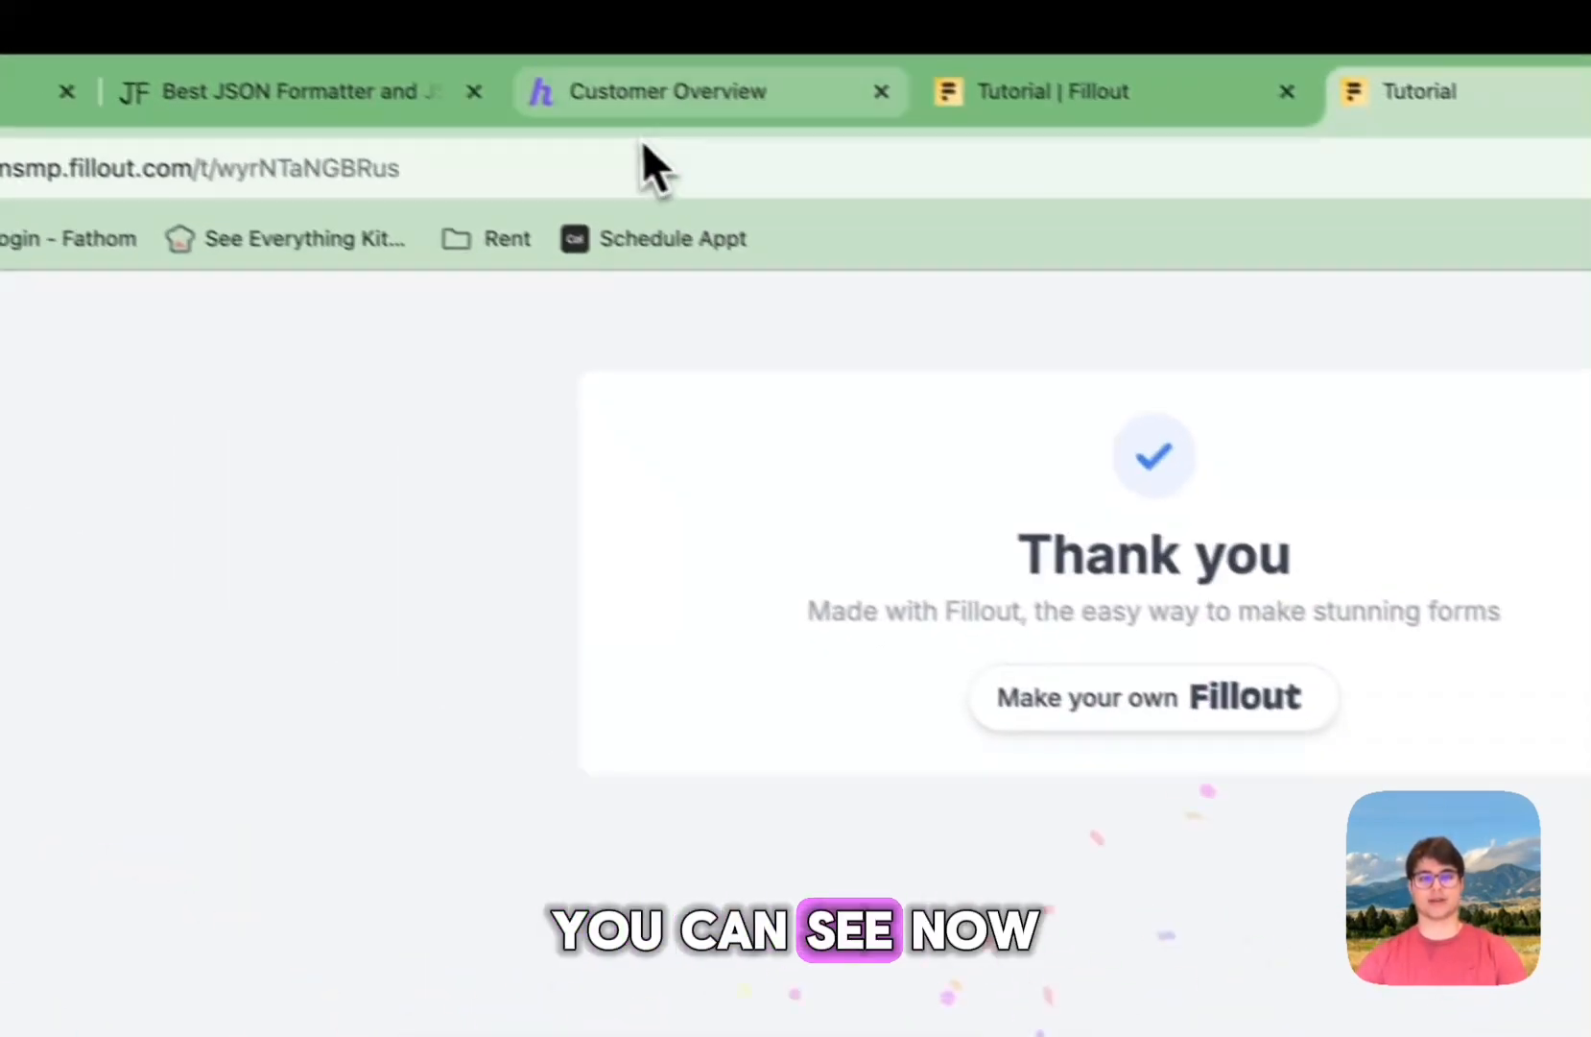
# Step: In Helcim's Customers list, view the newly created customer's record, then return to the list
pyautogui.click(672, 130)
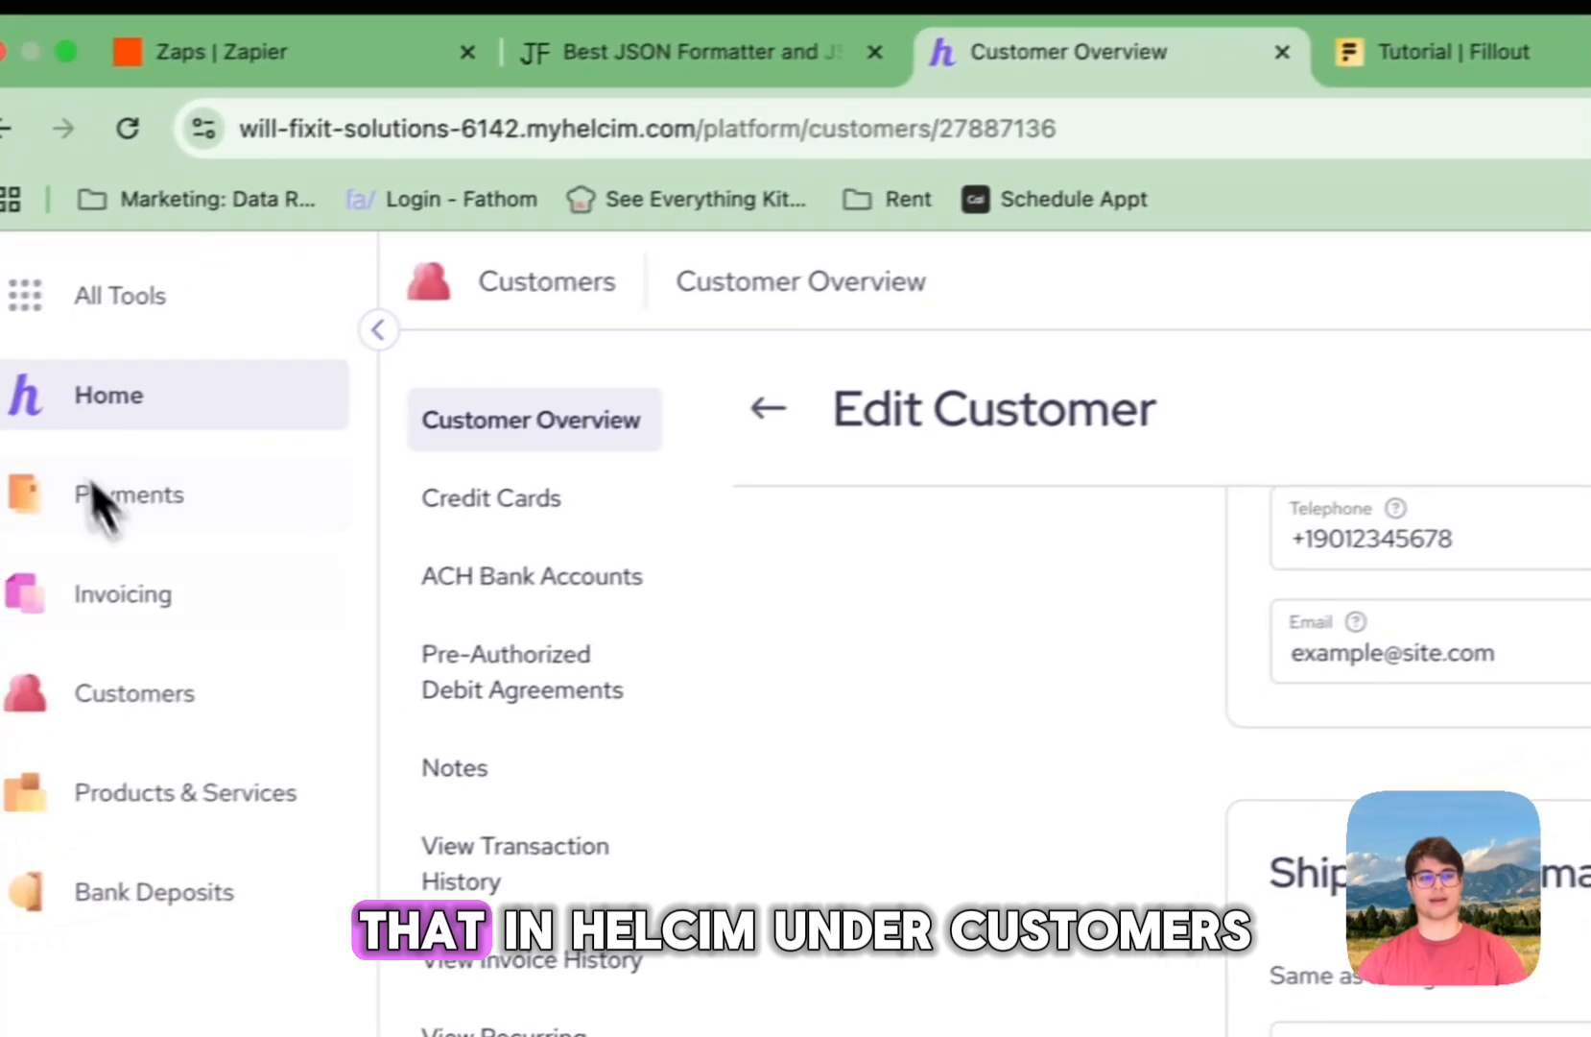
pyautogui.click(116, 701)
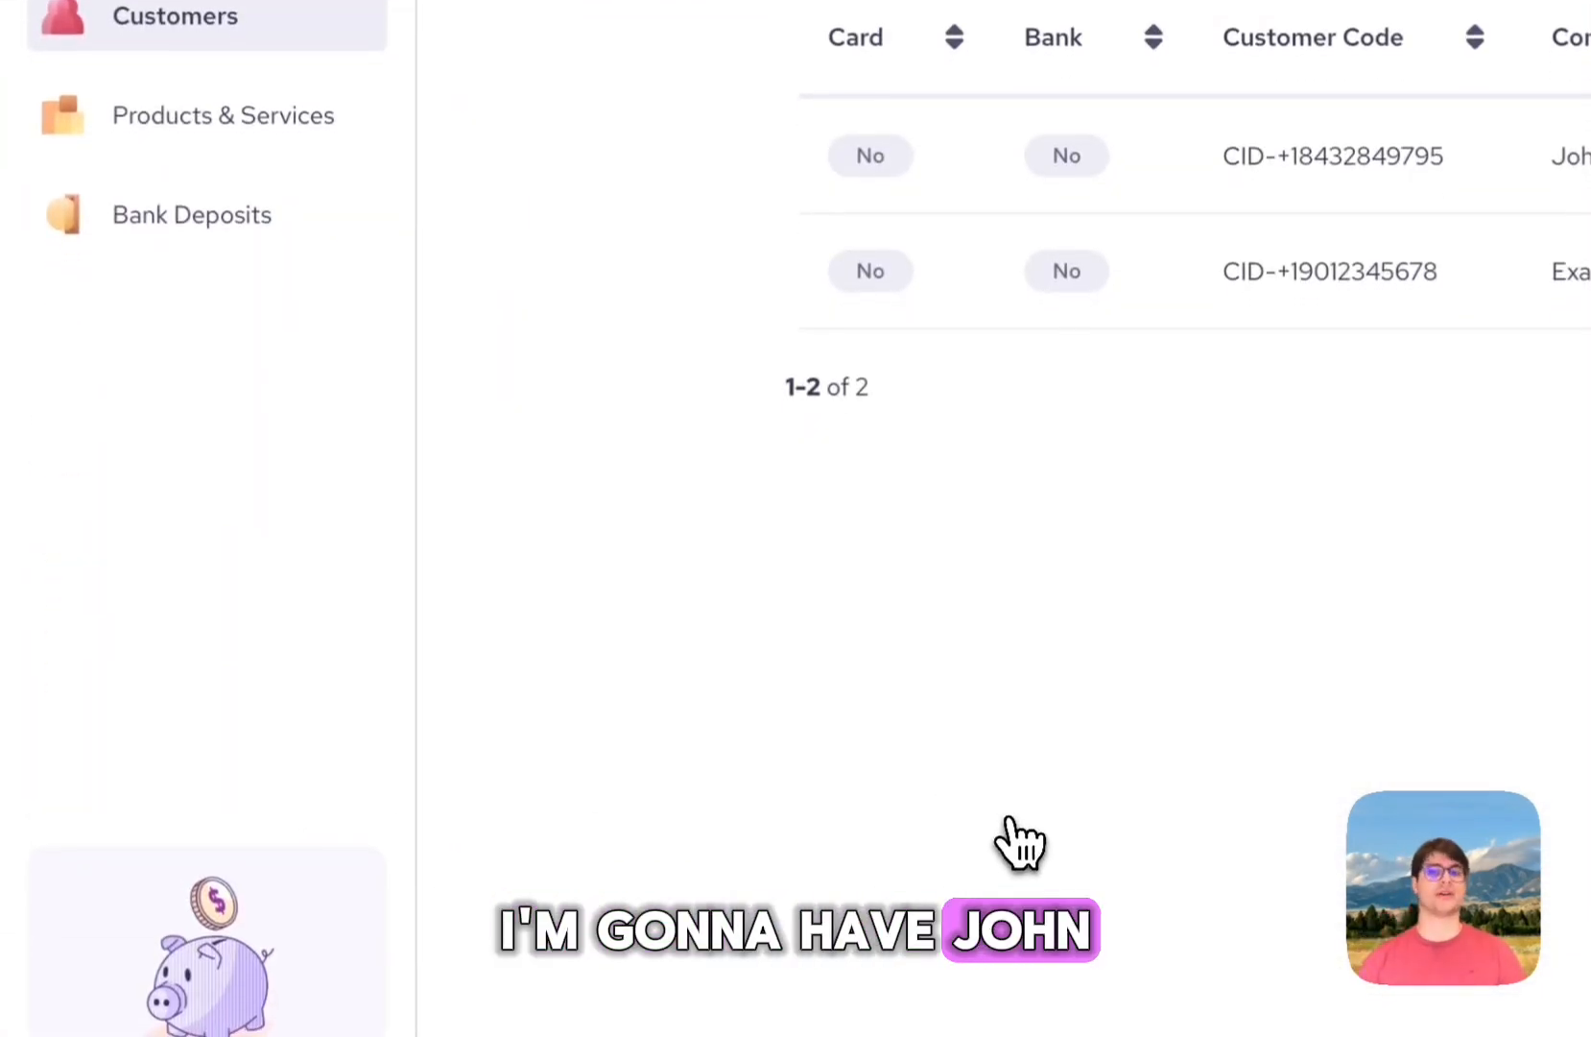
pyautogui.click(1380, 158)
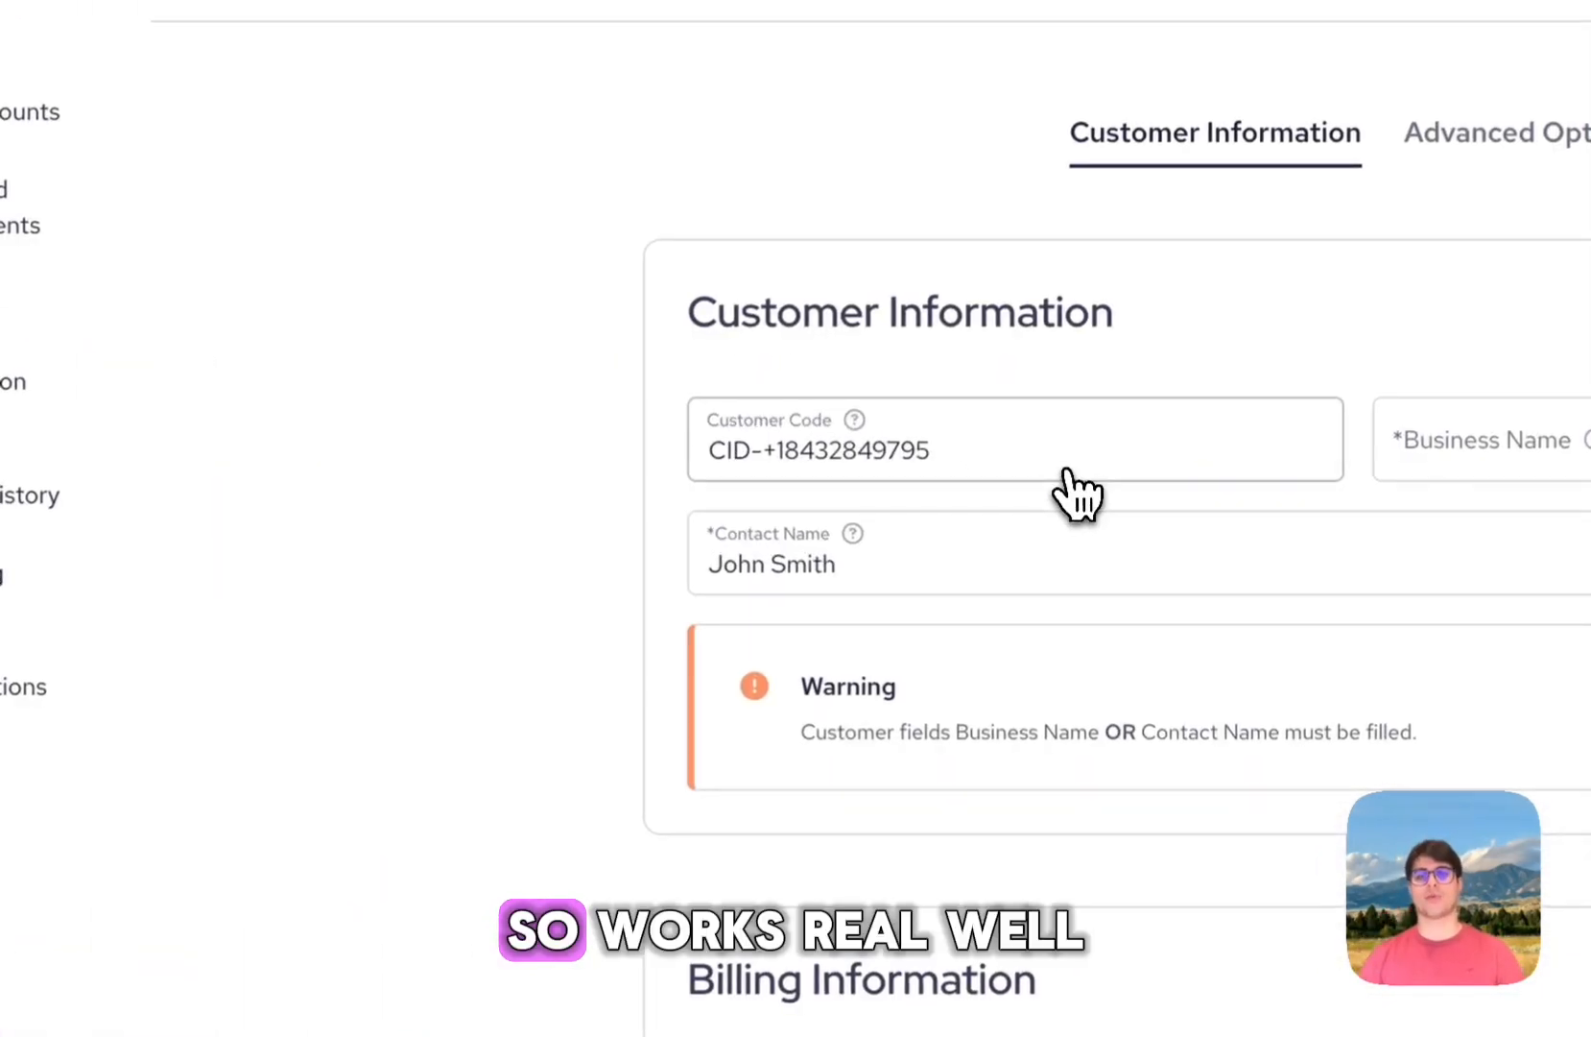
pyautogui.scroll(-10, 1051, 495)
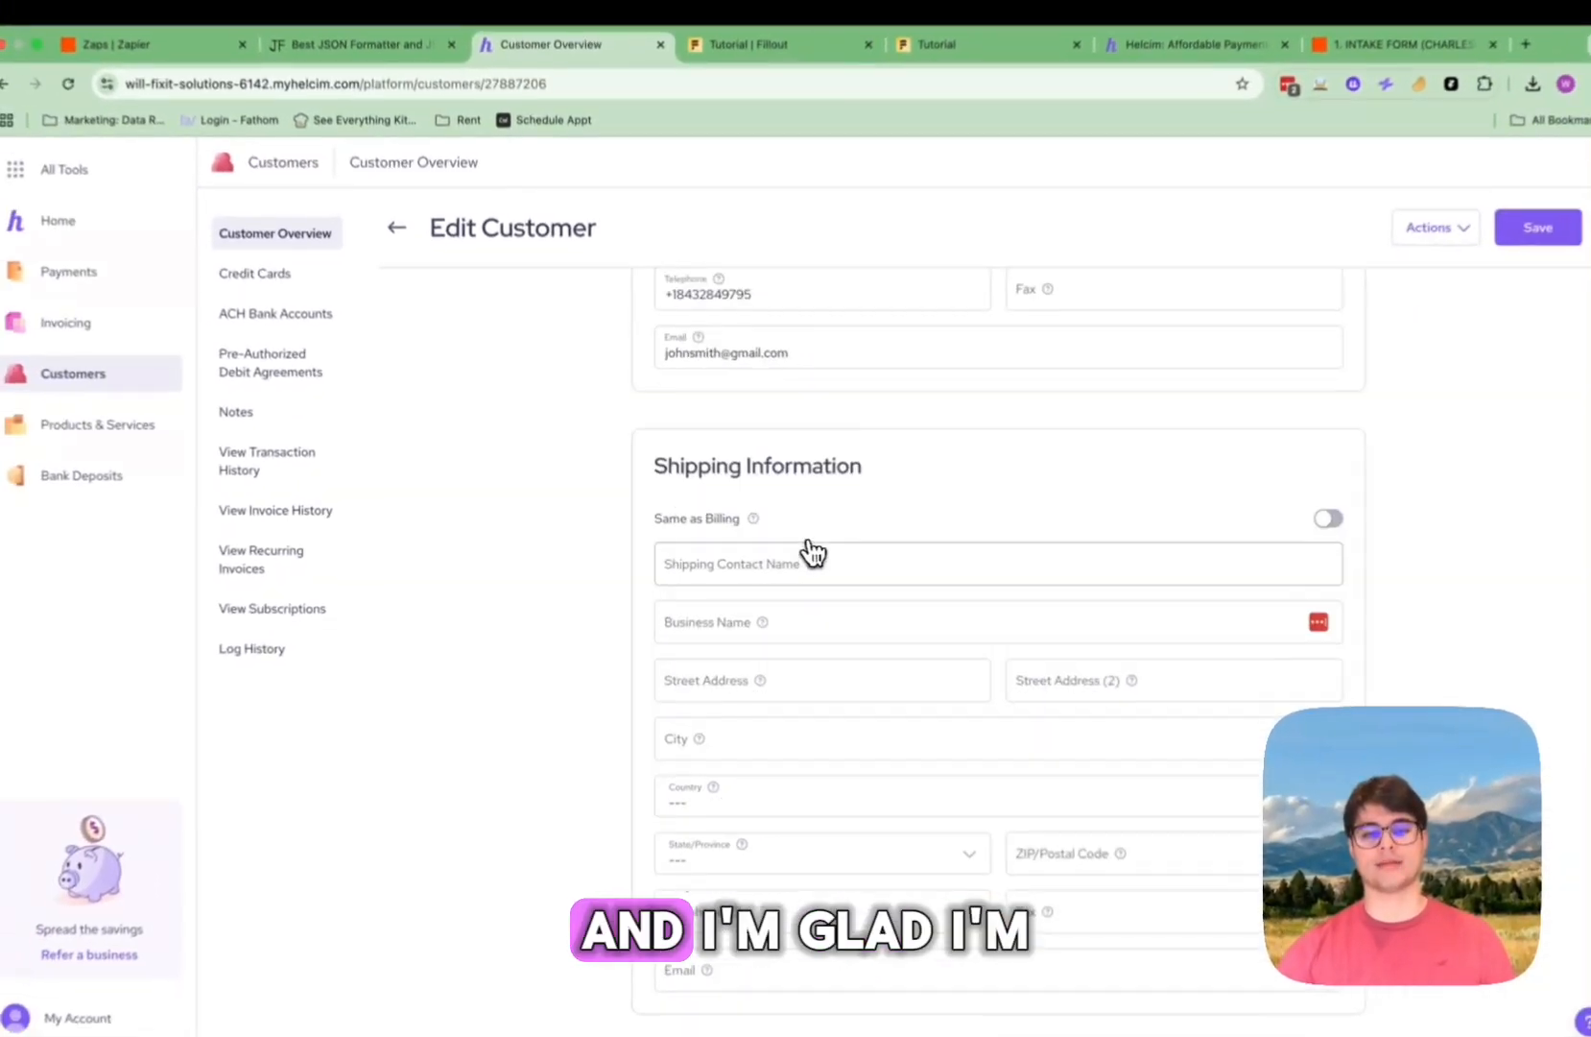
pyautogui.scroll(10, 805, 549)
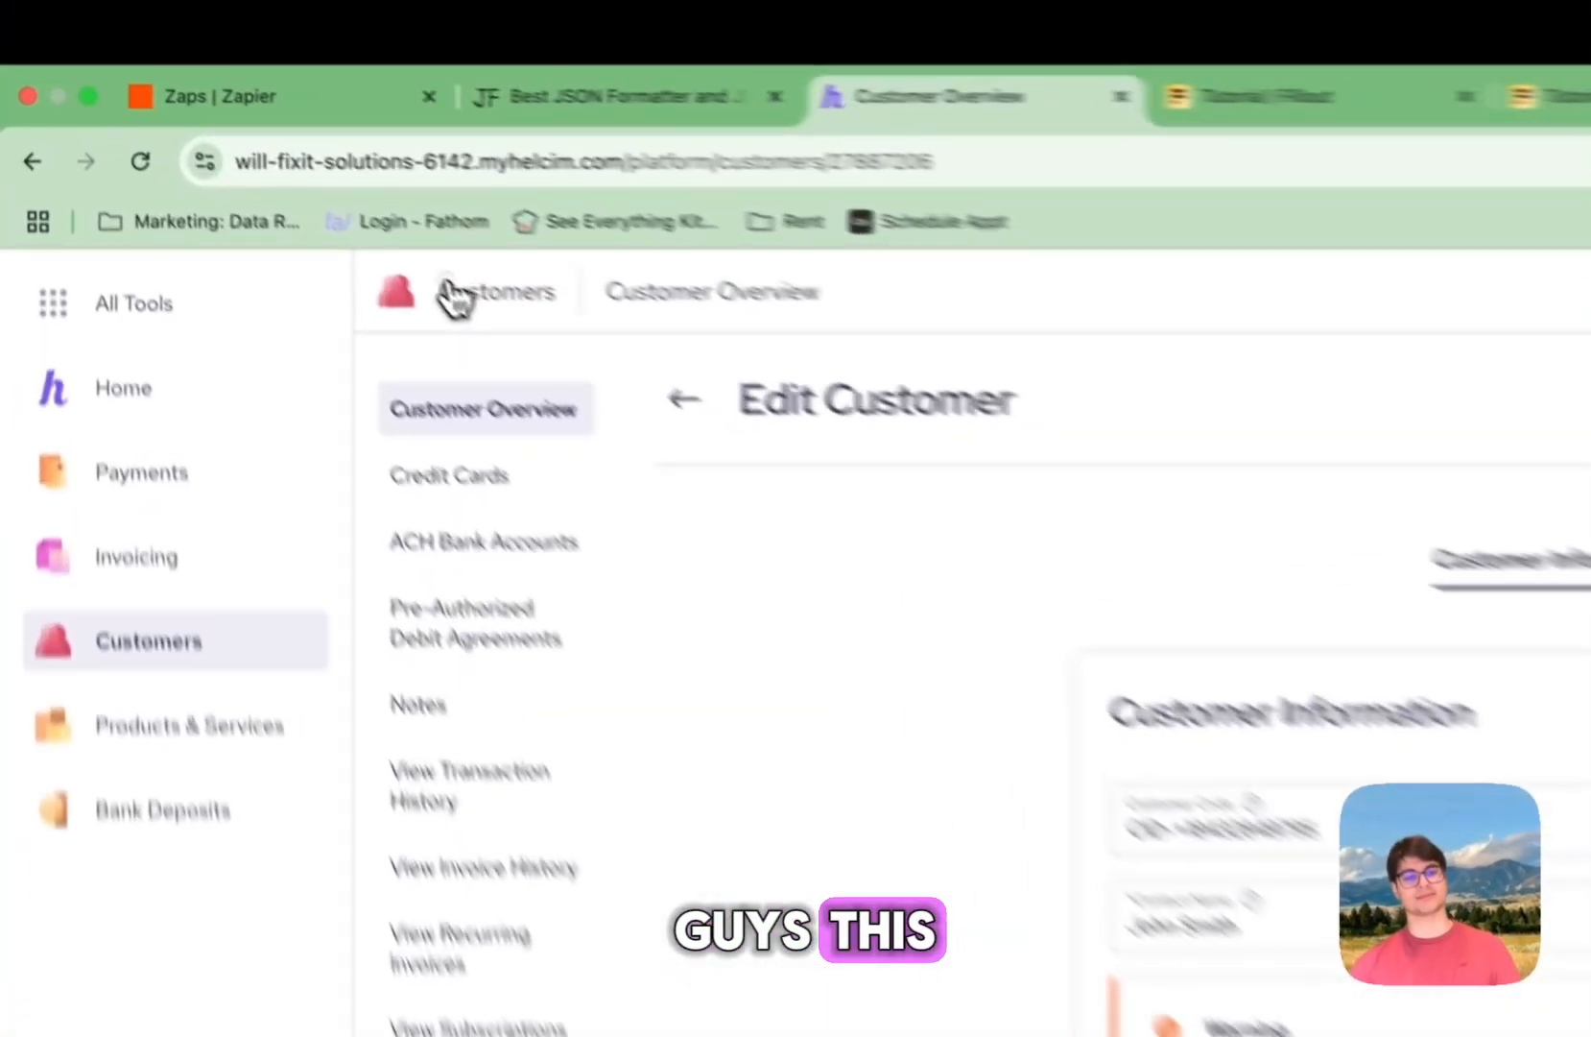
pyautogui.click(272, 177)
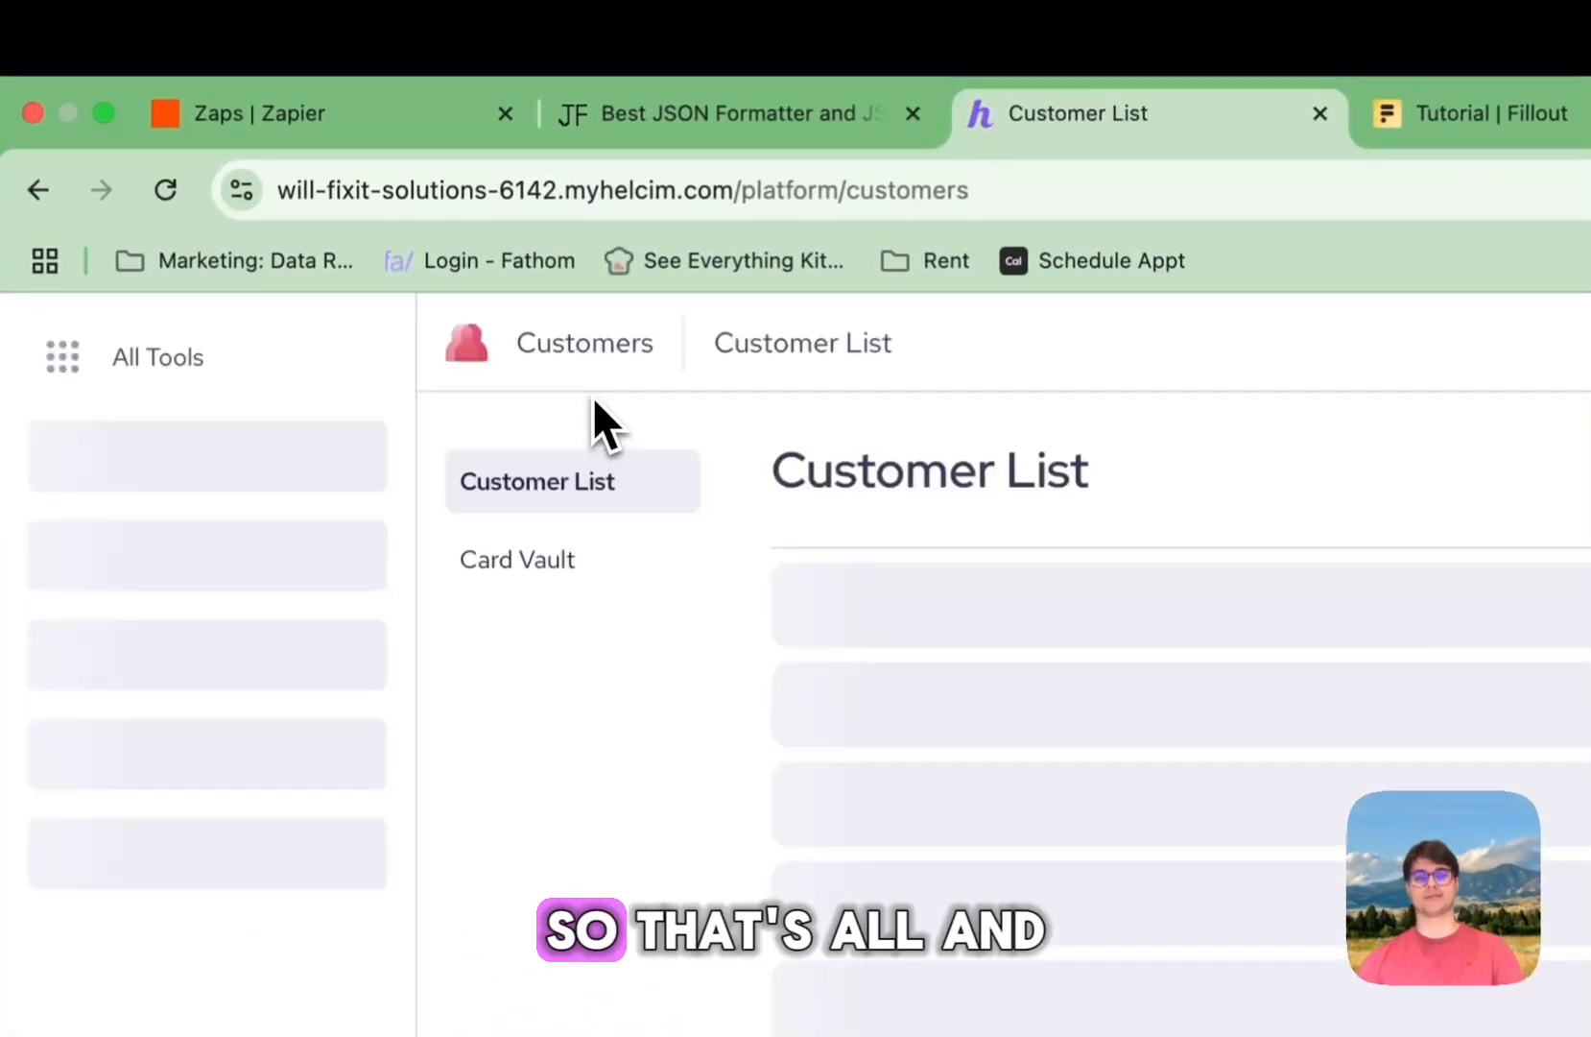